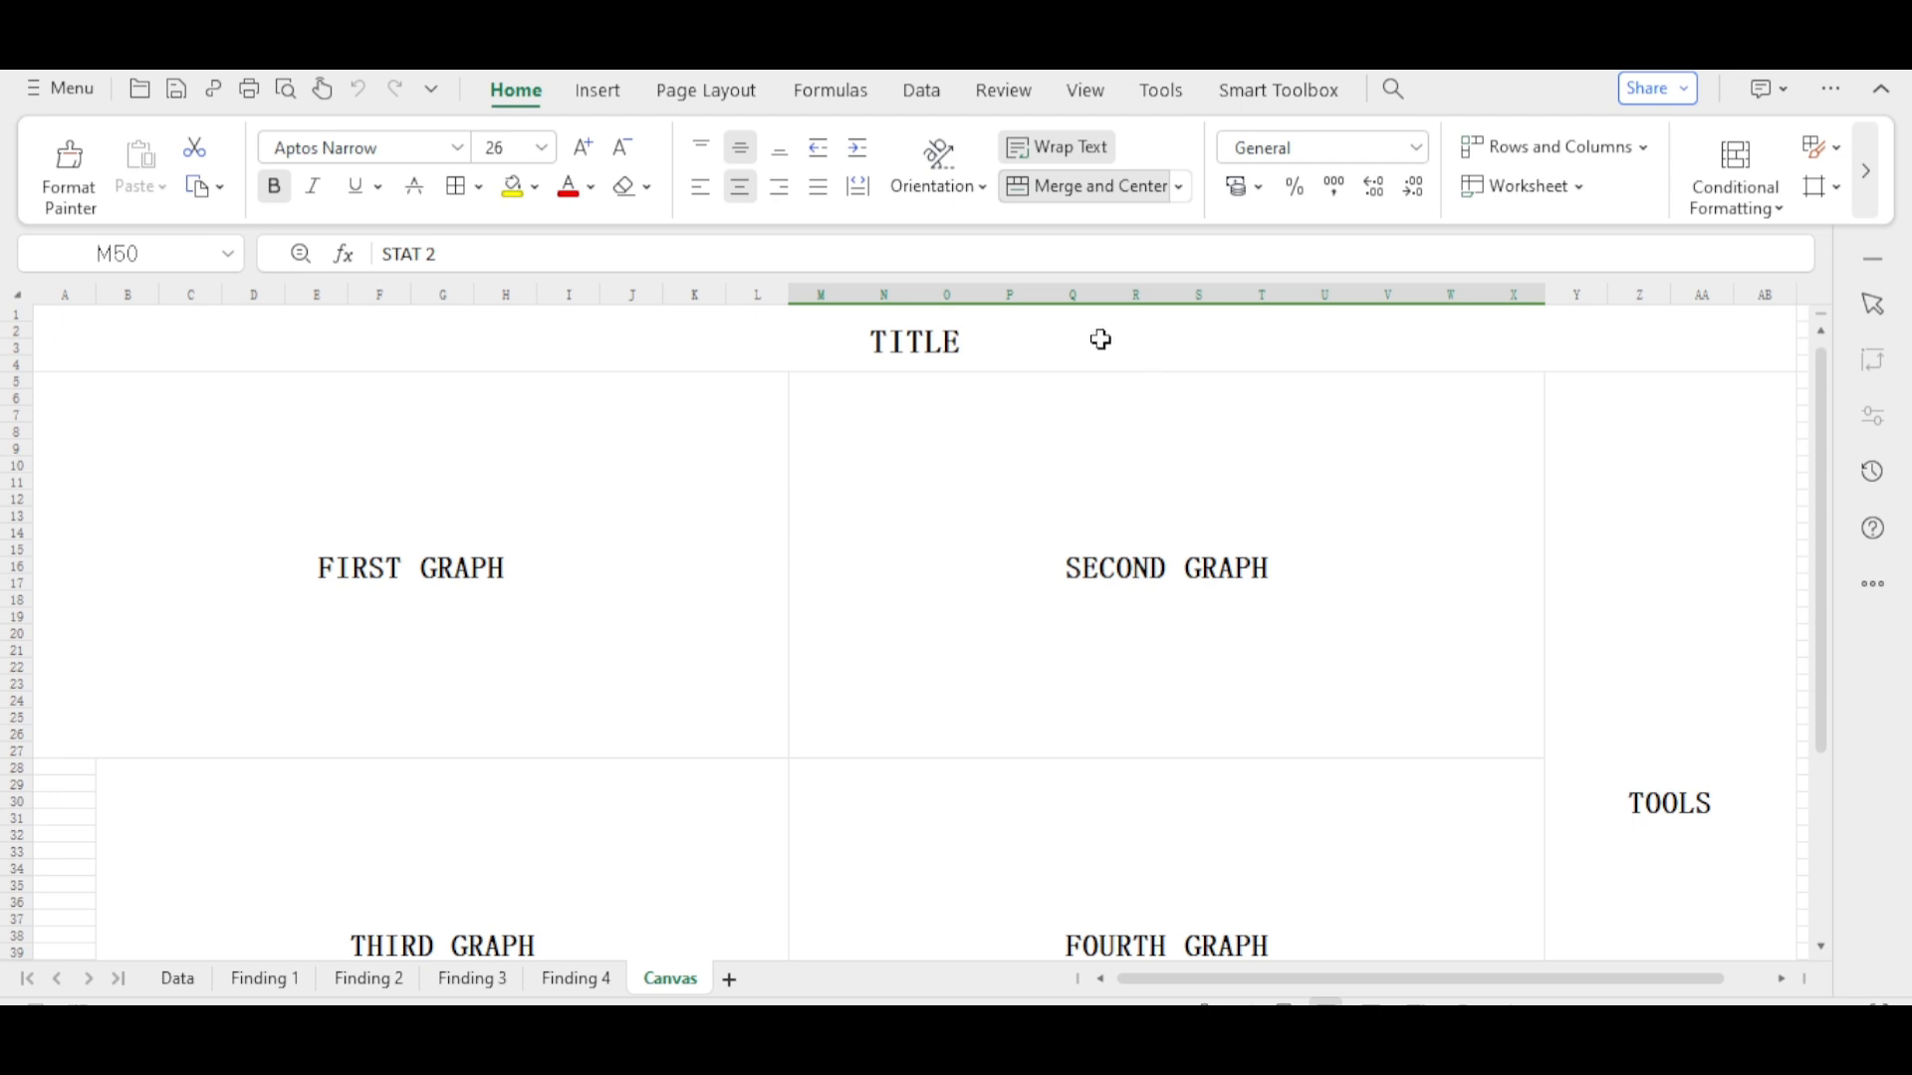
# - Replace the TITLE placeholder on the Canvas sheet with "Business Insight Dashboad"
pyautogui.doubleClick(924, 342)
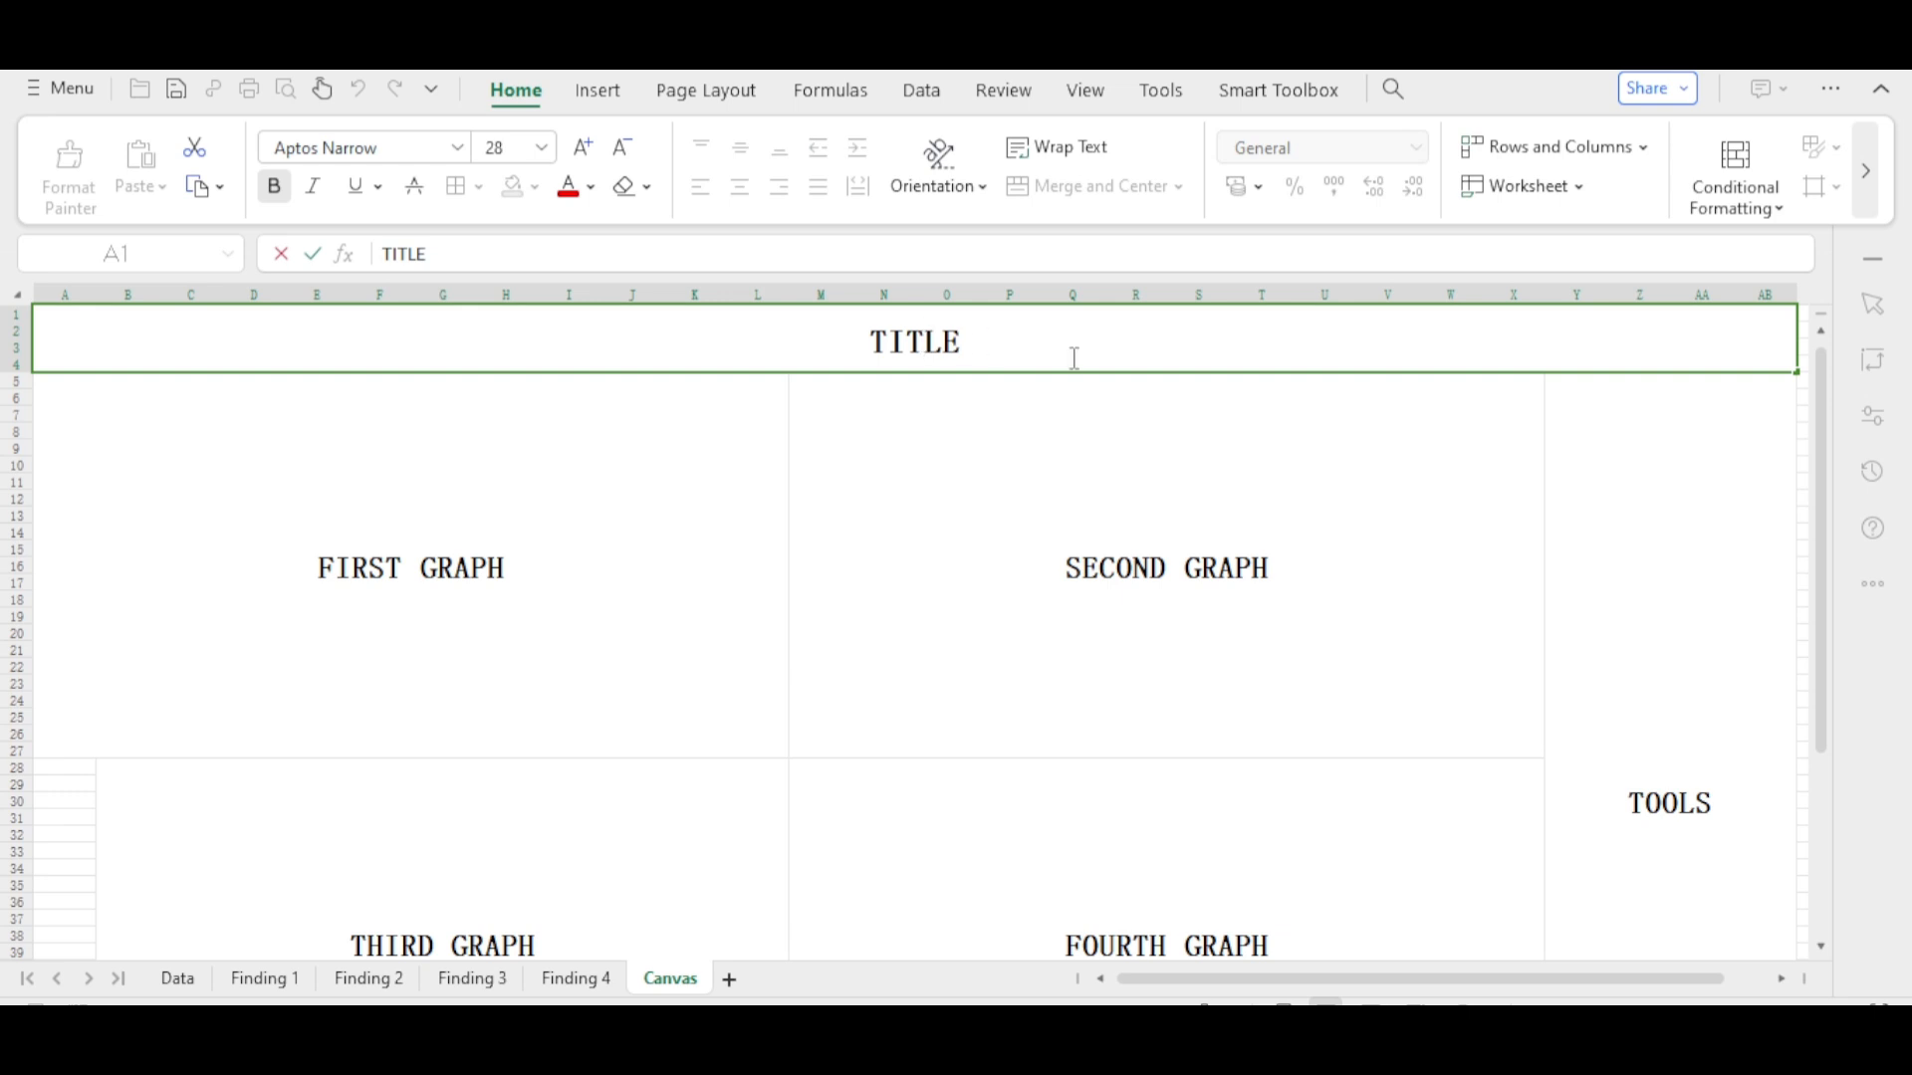
pyautogui.click(988, 356)
pyautogui.press('BackSpace')
pyautogui.press('BackSpace')
pyautogui.press('BackSpace')
pyautogui.press('BackSpace')
pyautogui.press('BackSpace')
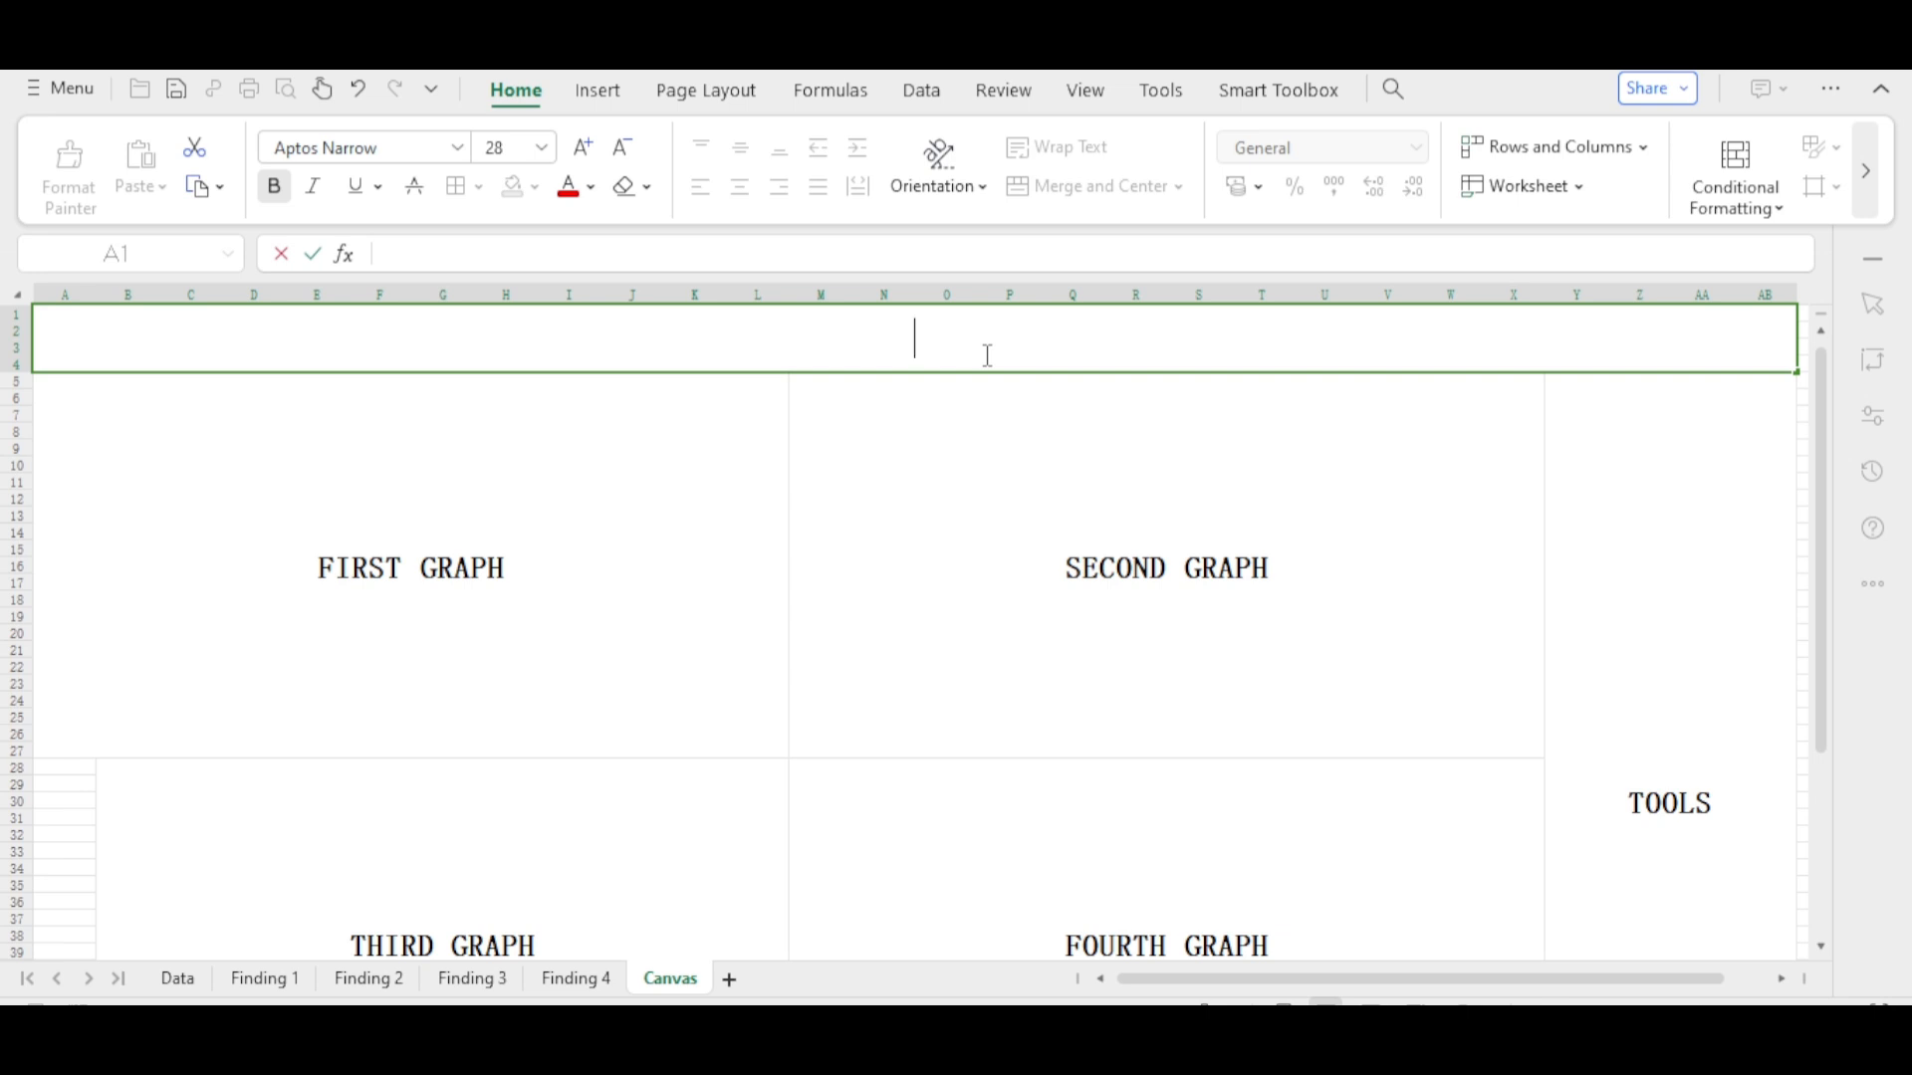
pyautogui.write('Business Insight Dashboard')
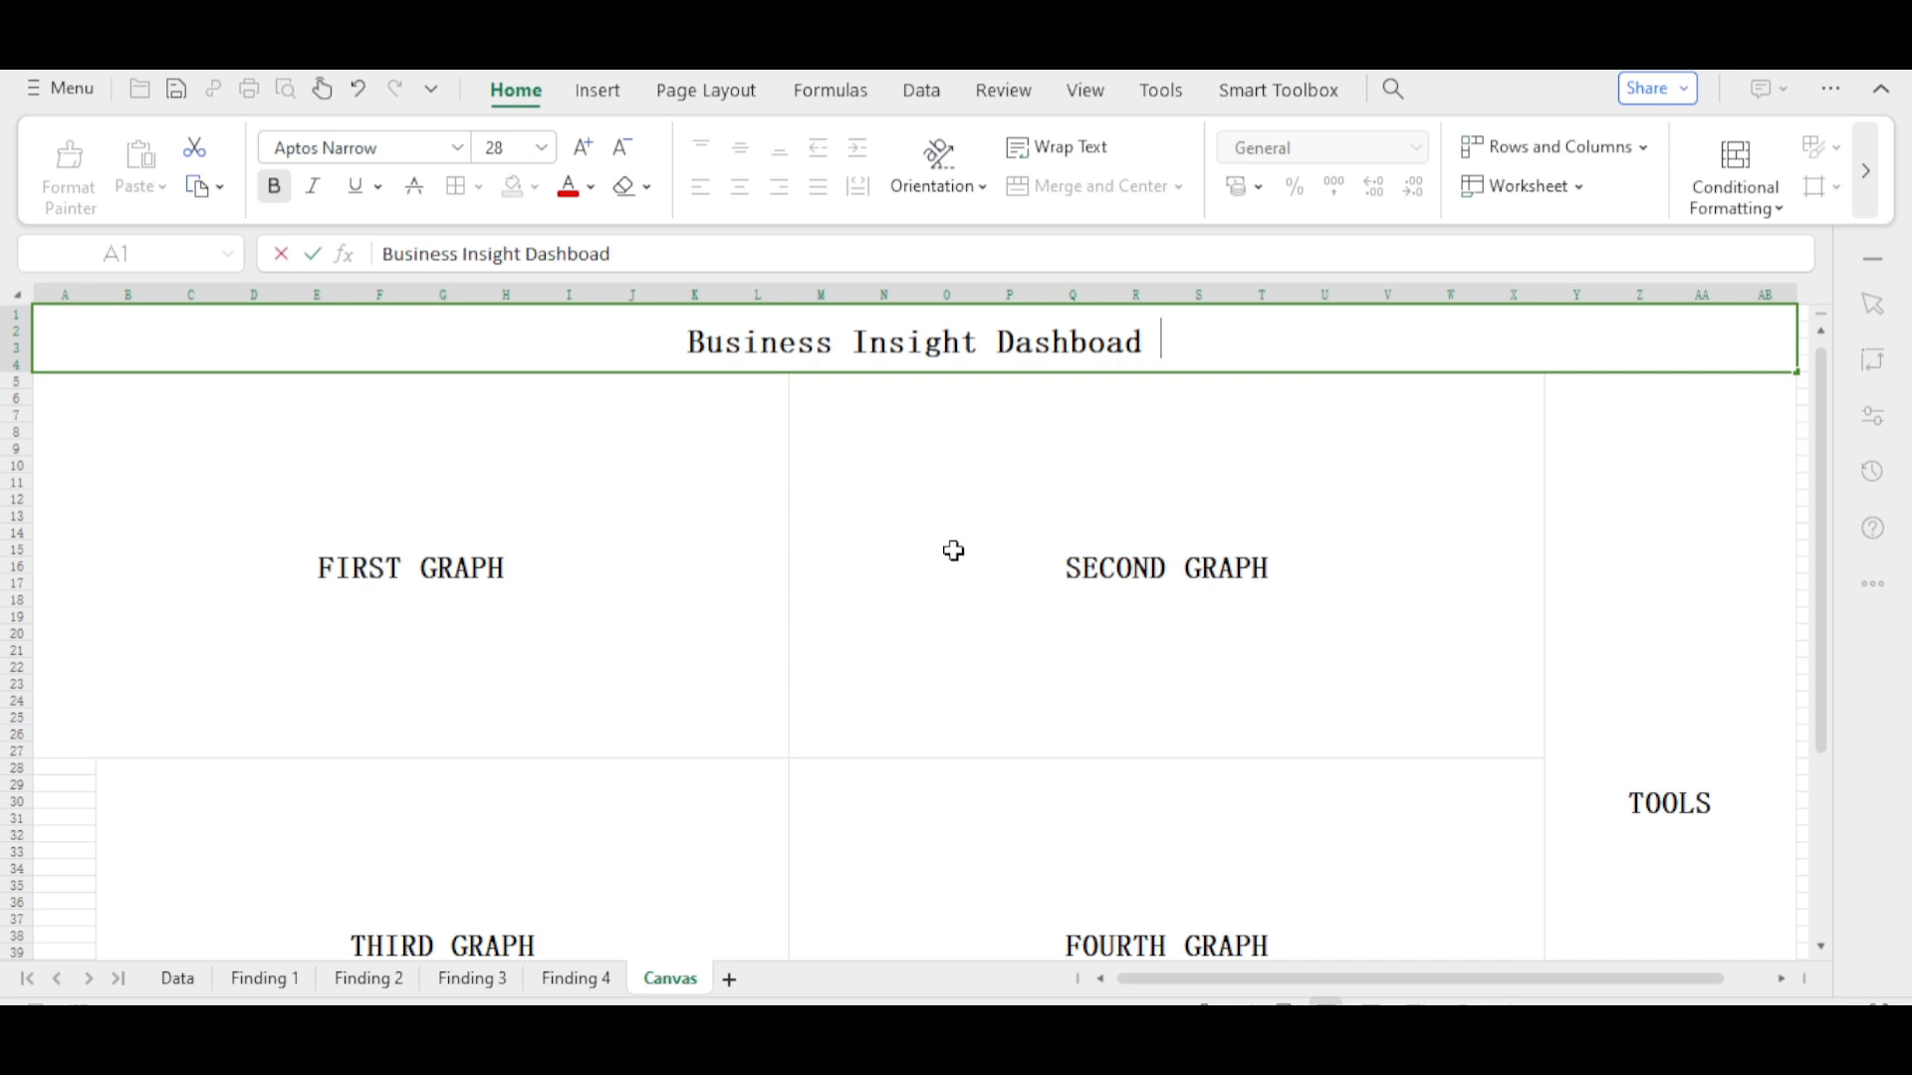
# - Copy the "DR and PM by Product Categories" chart from the Finding 1 sheet and return to the Canvas sheet
pyautogui.click(291, 982)
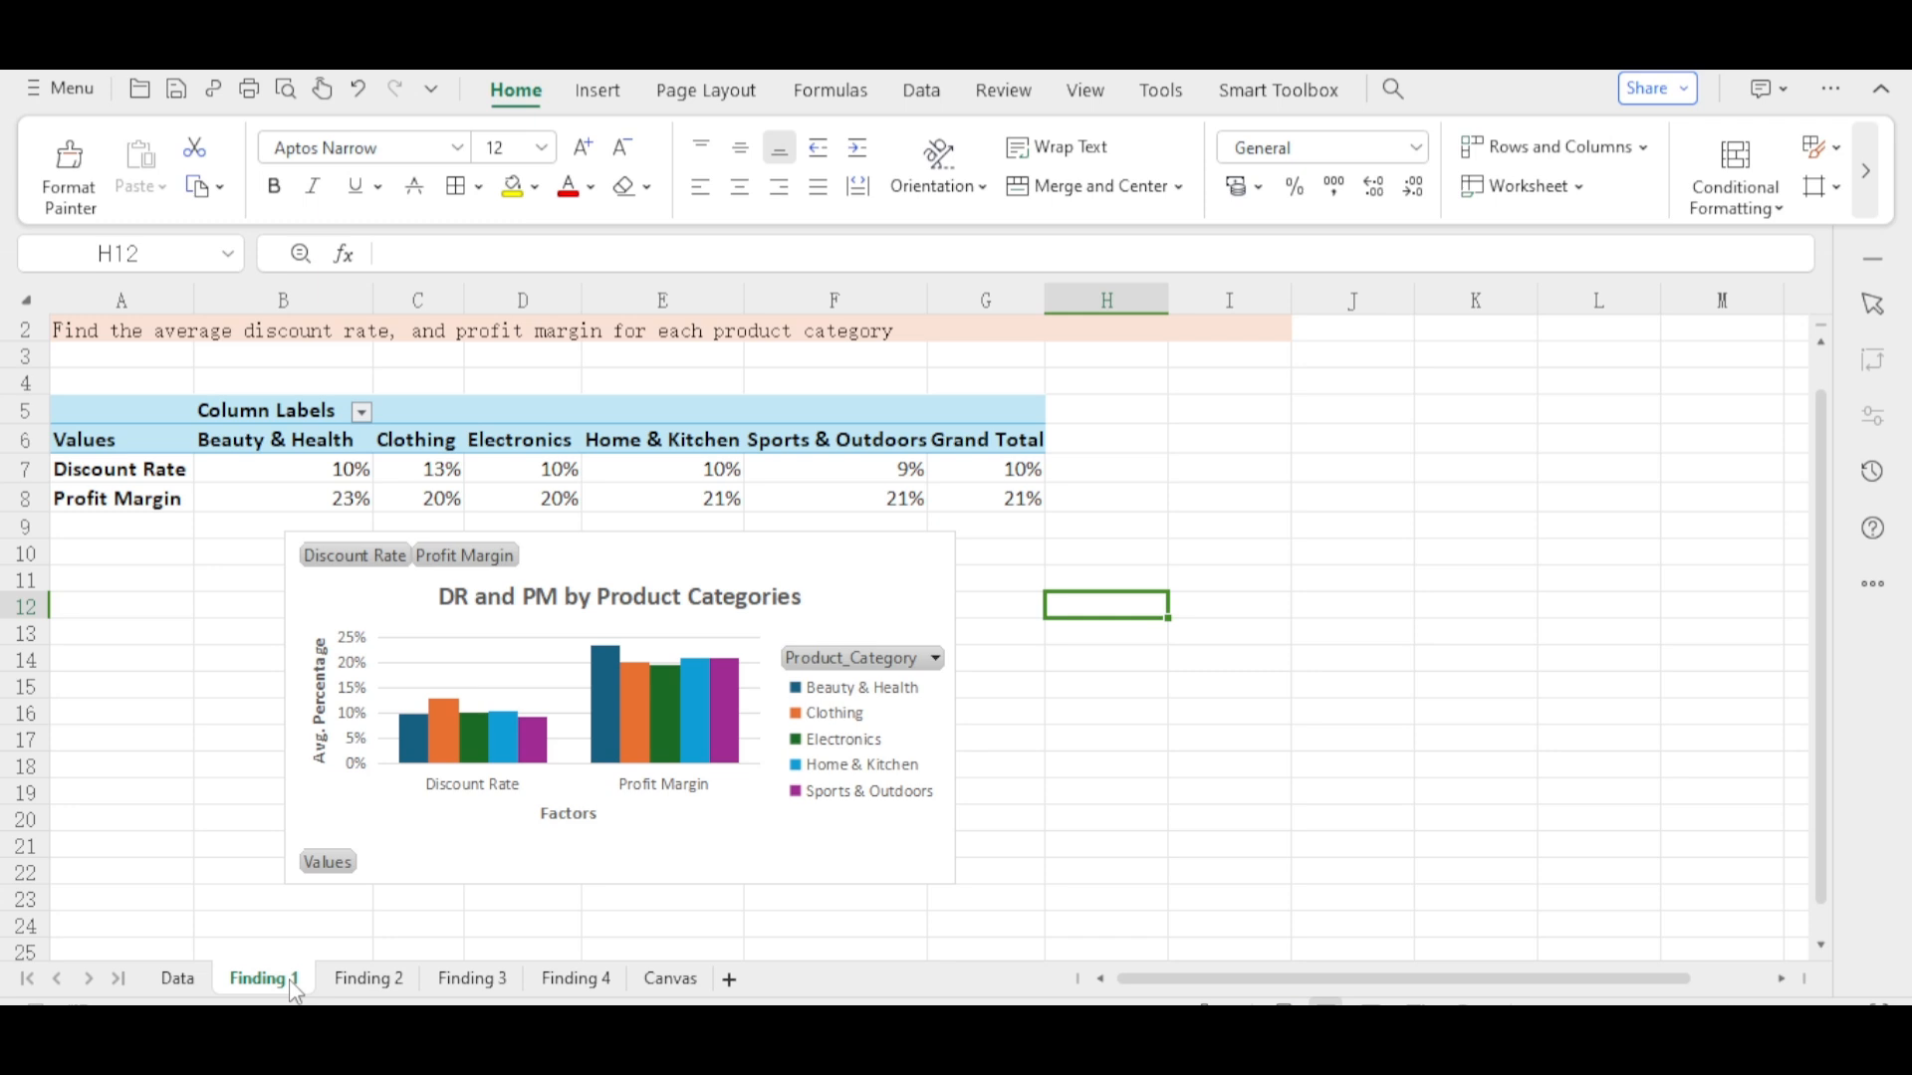
pyautogui.click(393, 617)
pyautogui.rightClick(393, 619)
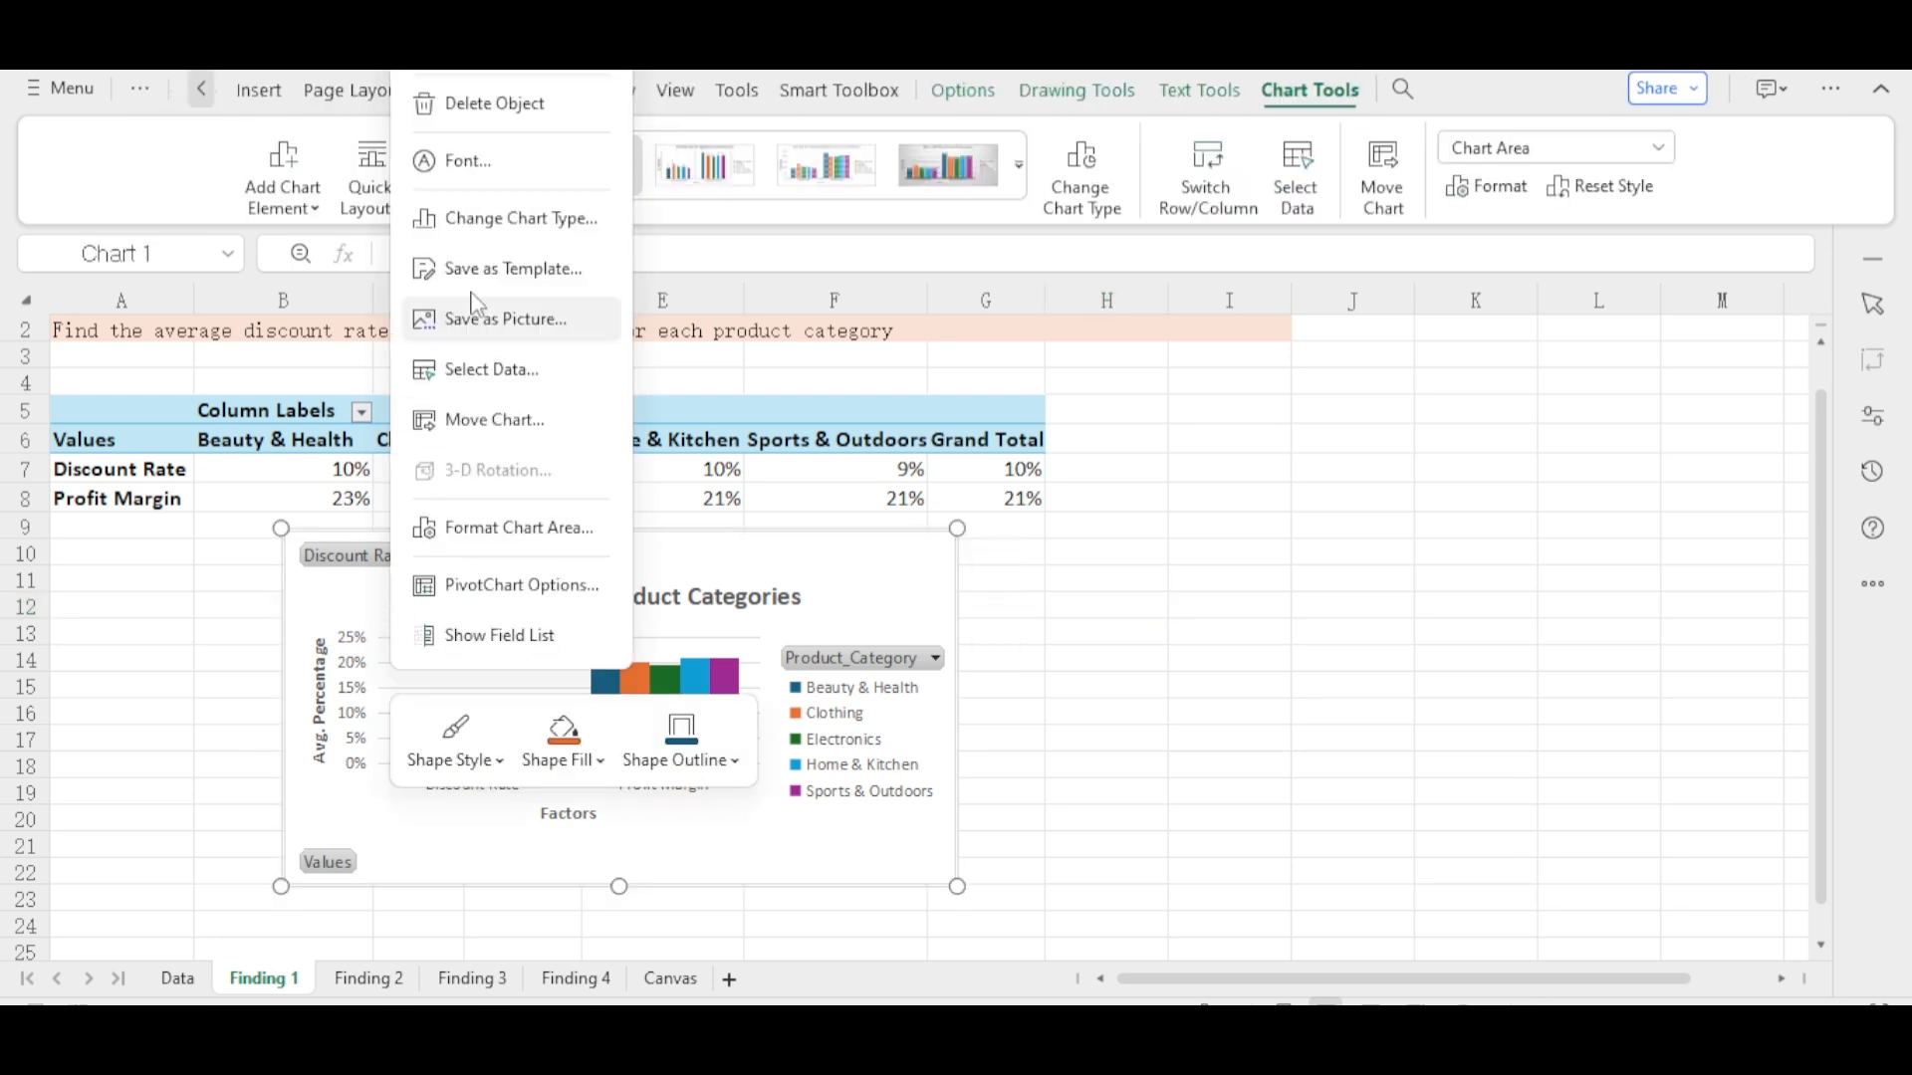
pyautogui.click(434, 64)
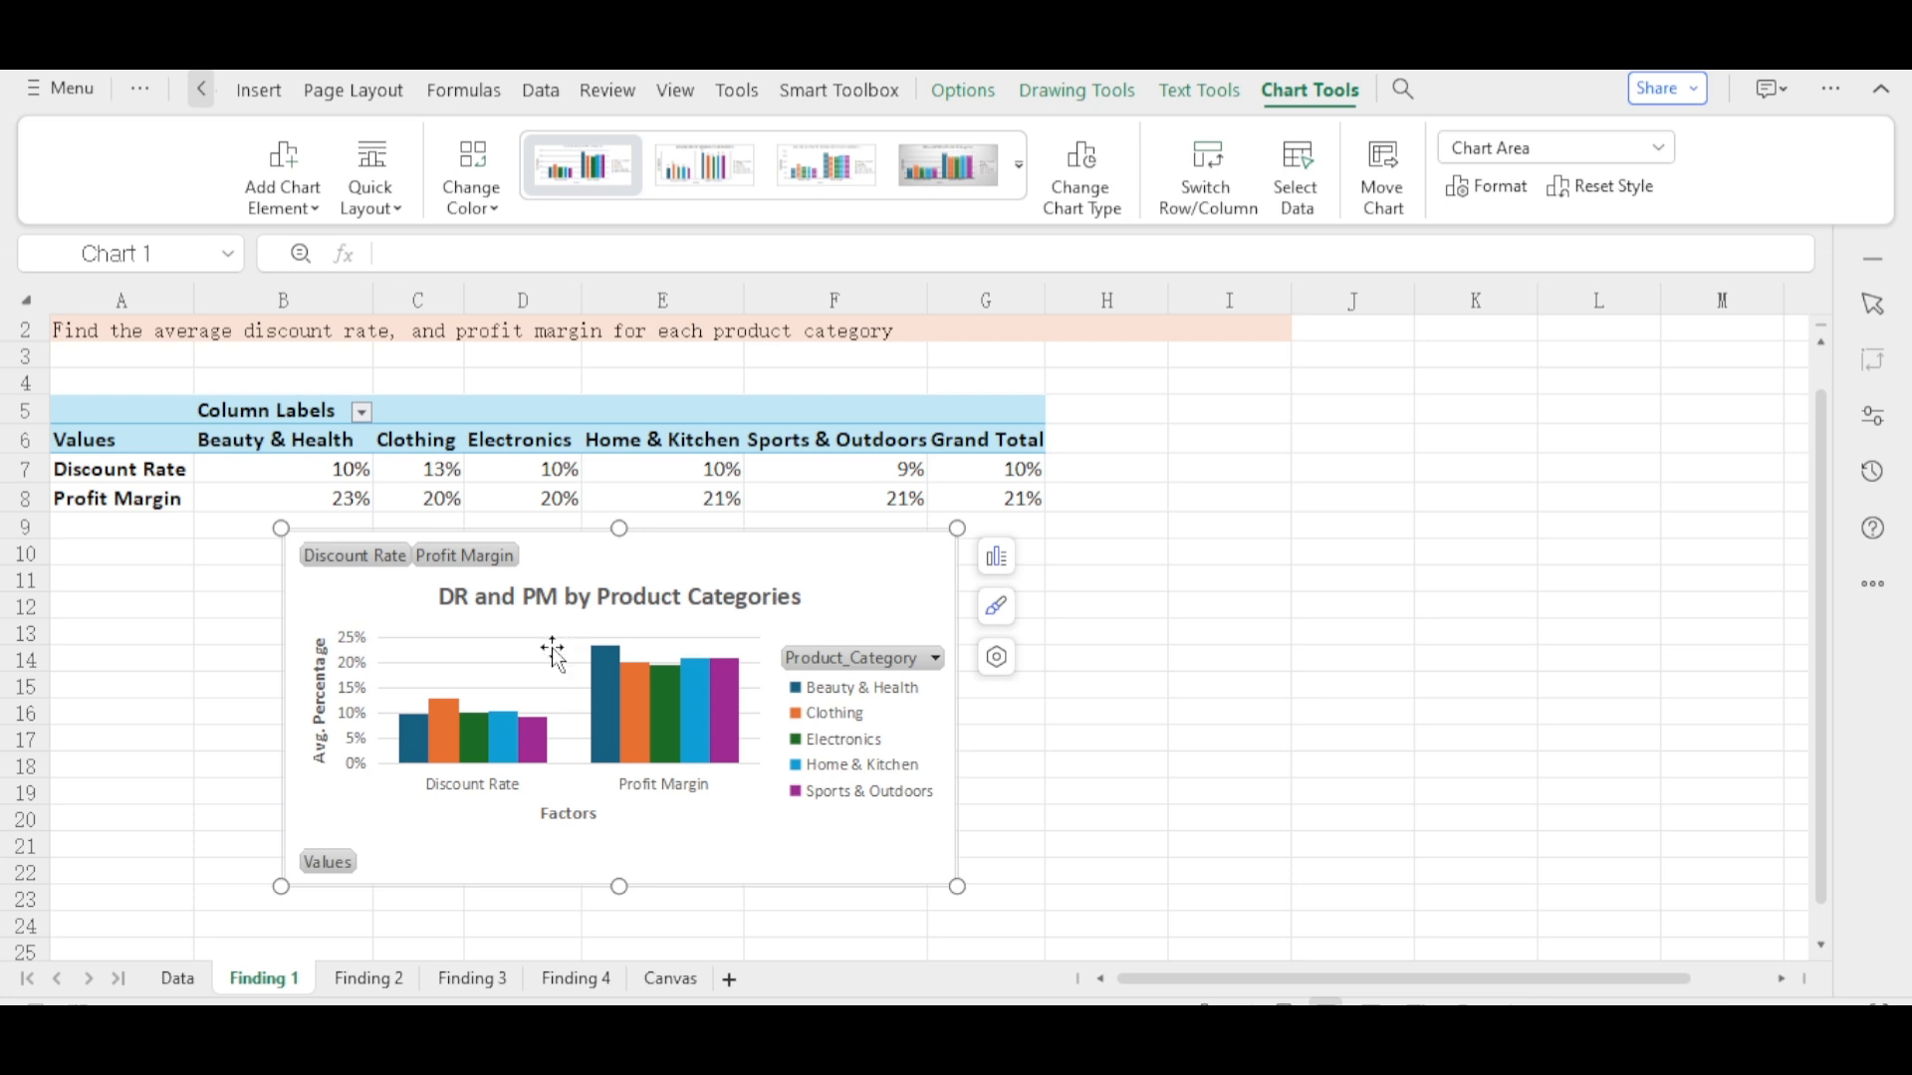
pyautogui.click(670, 979)
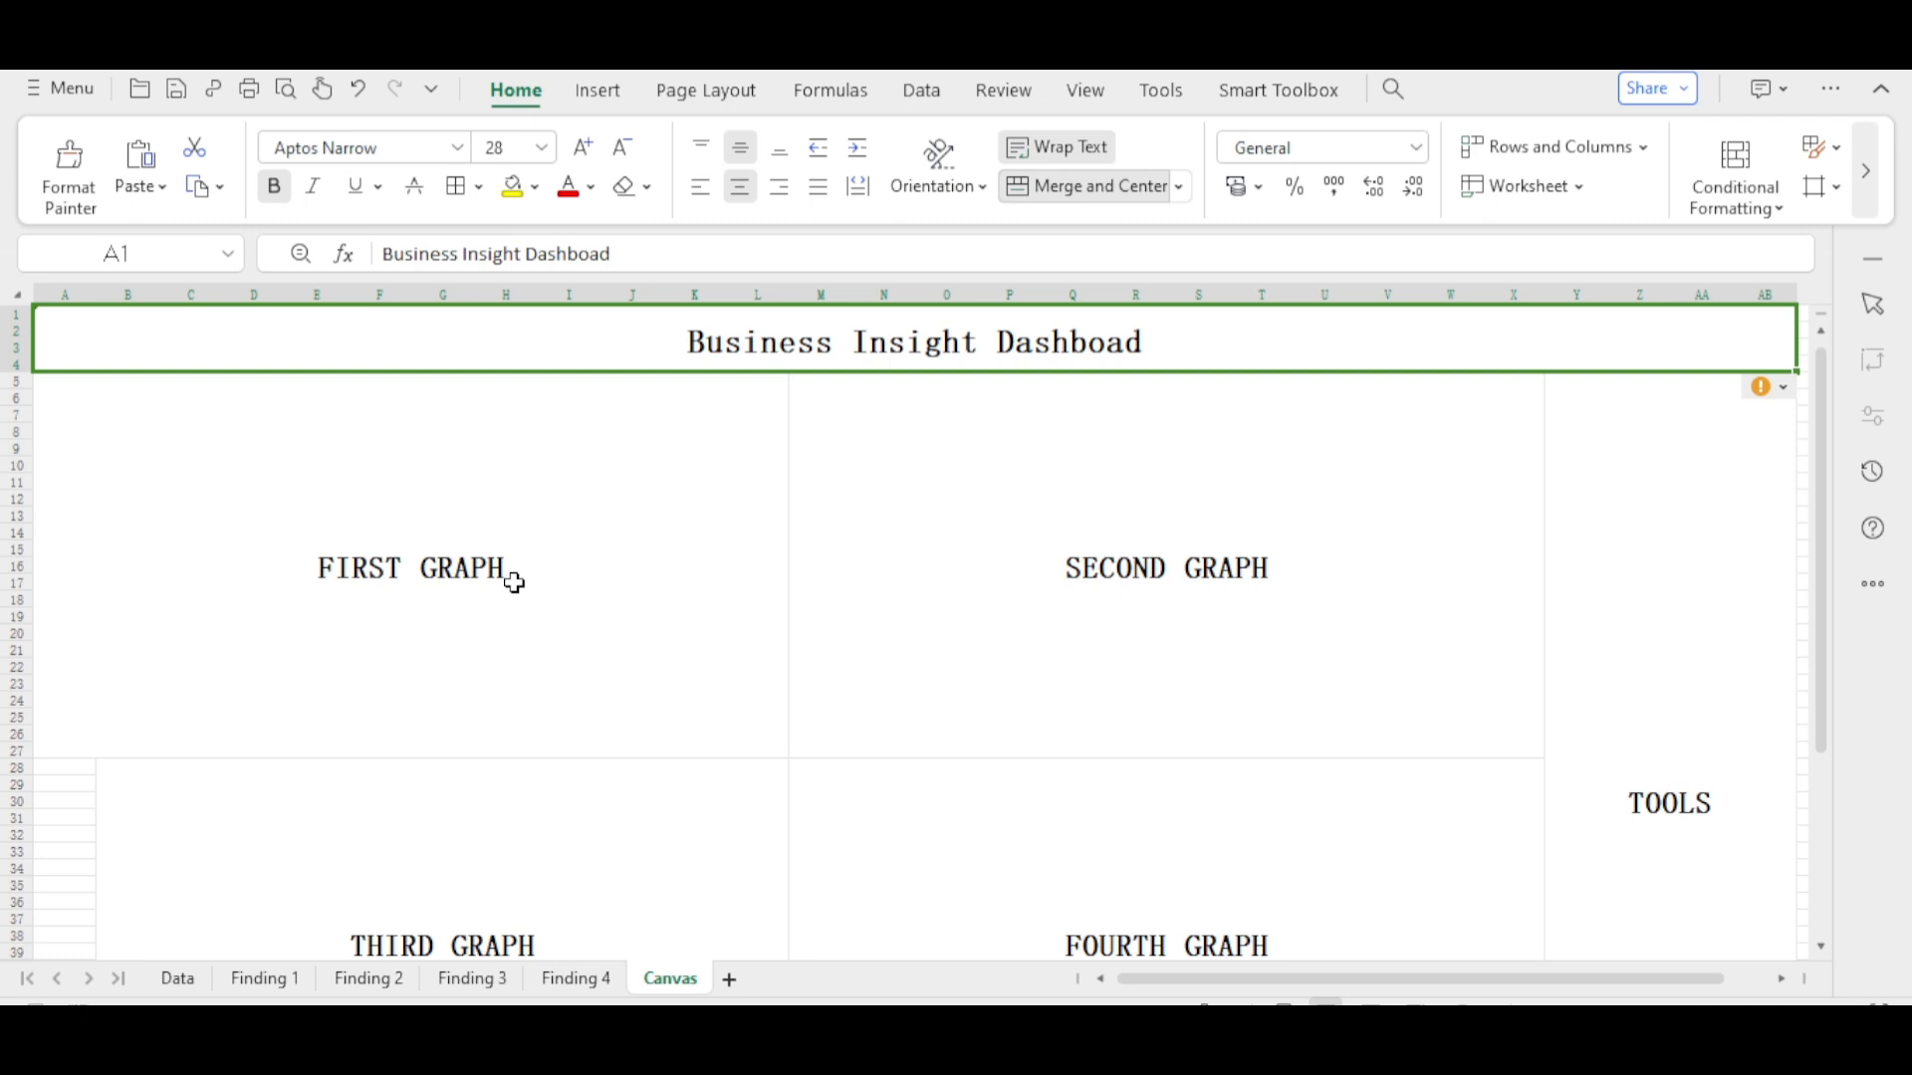
# - Delete the FIRST GRAPH placeholder text from its merged block and leave cell editing
pyautogui.click(93, 395)
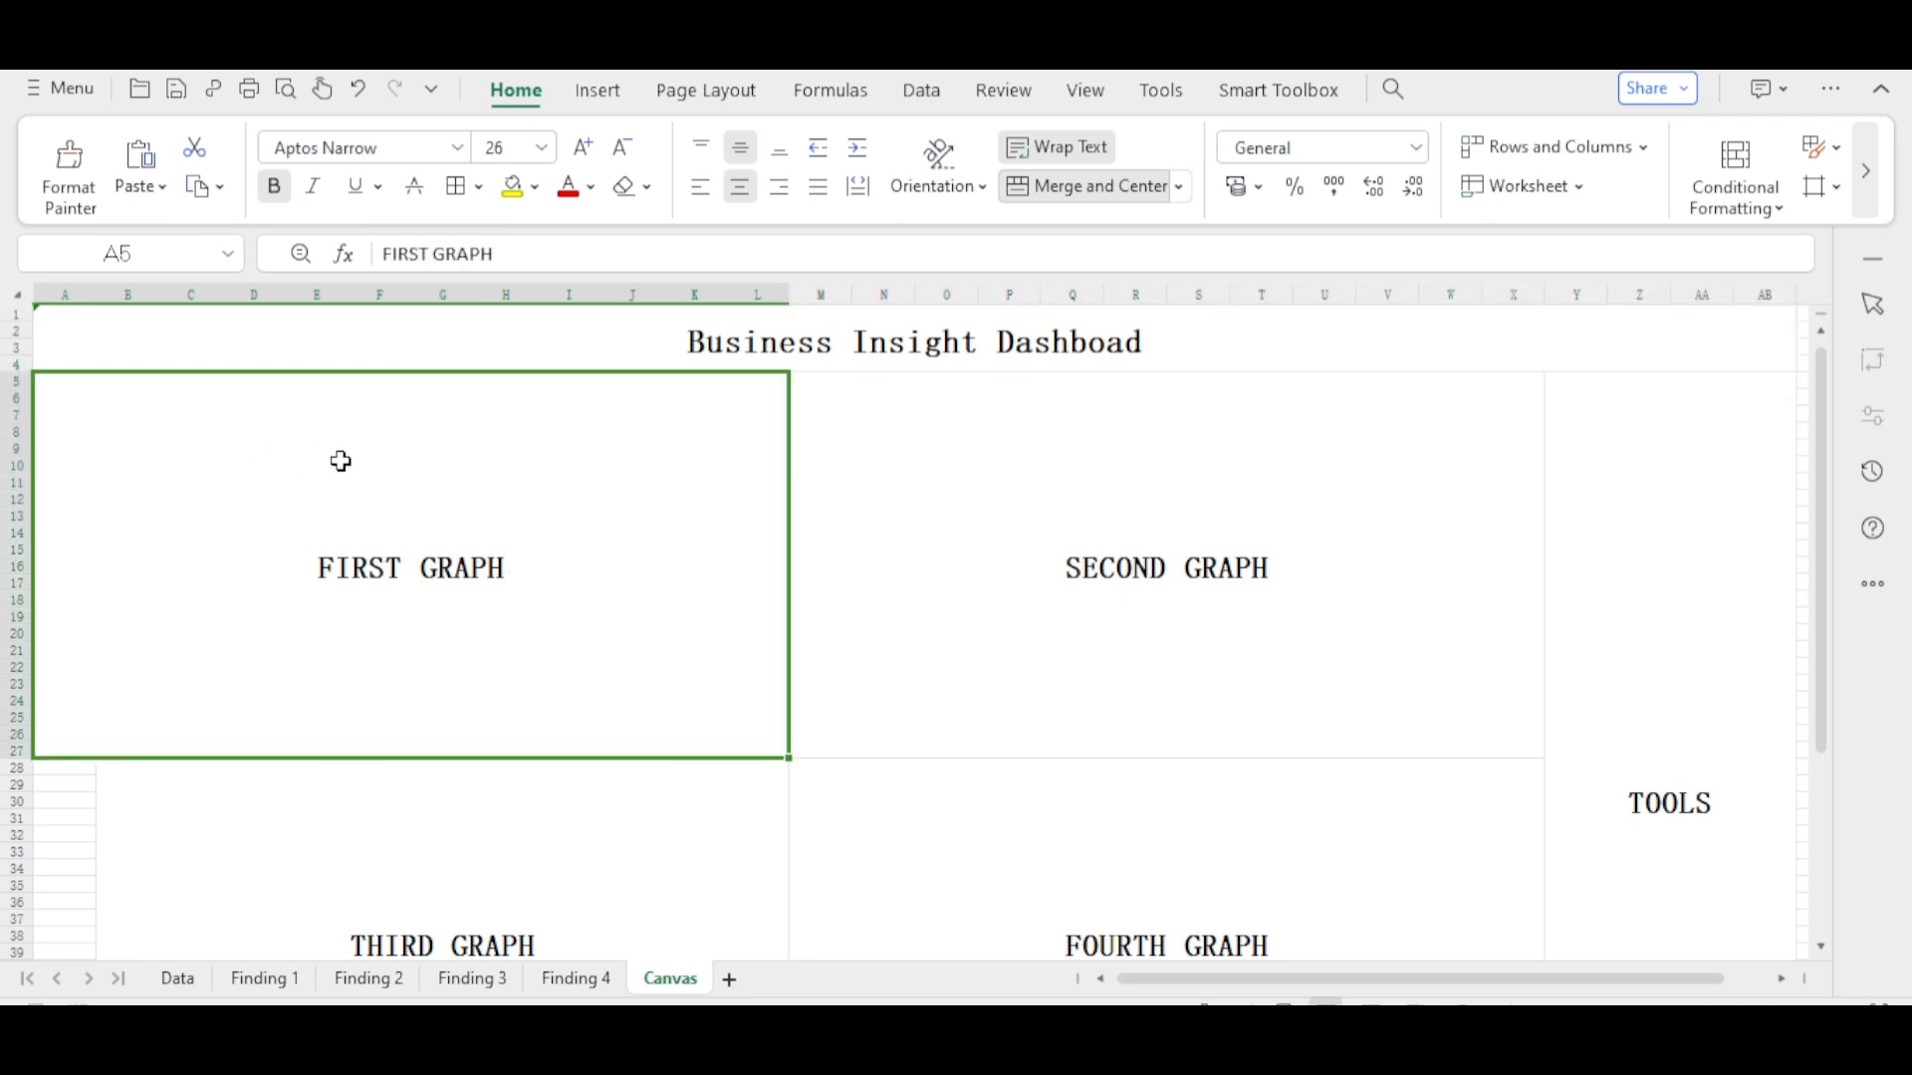
pyautogui.doubleClick(530, 570)
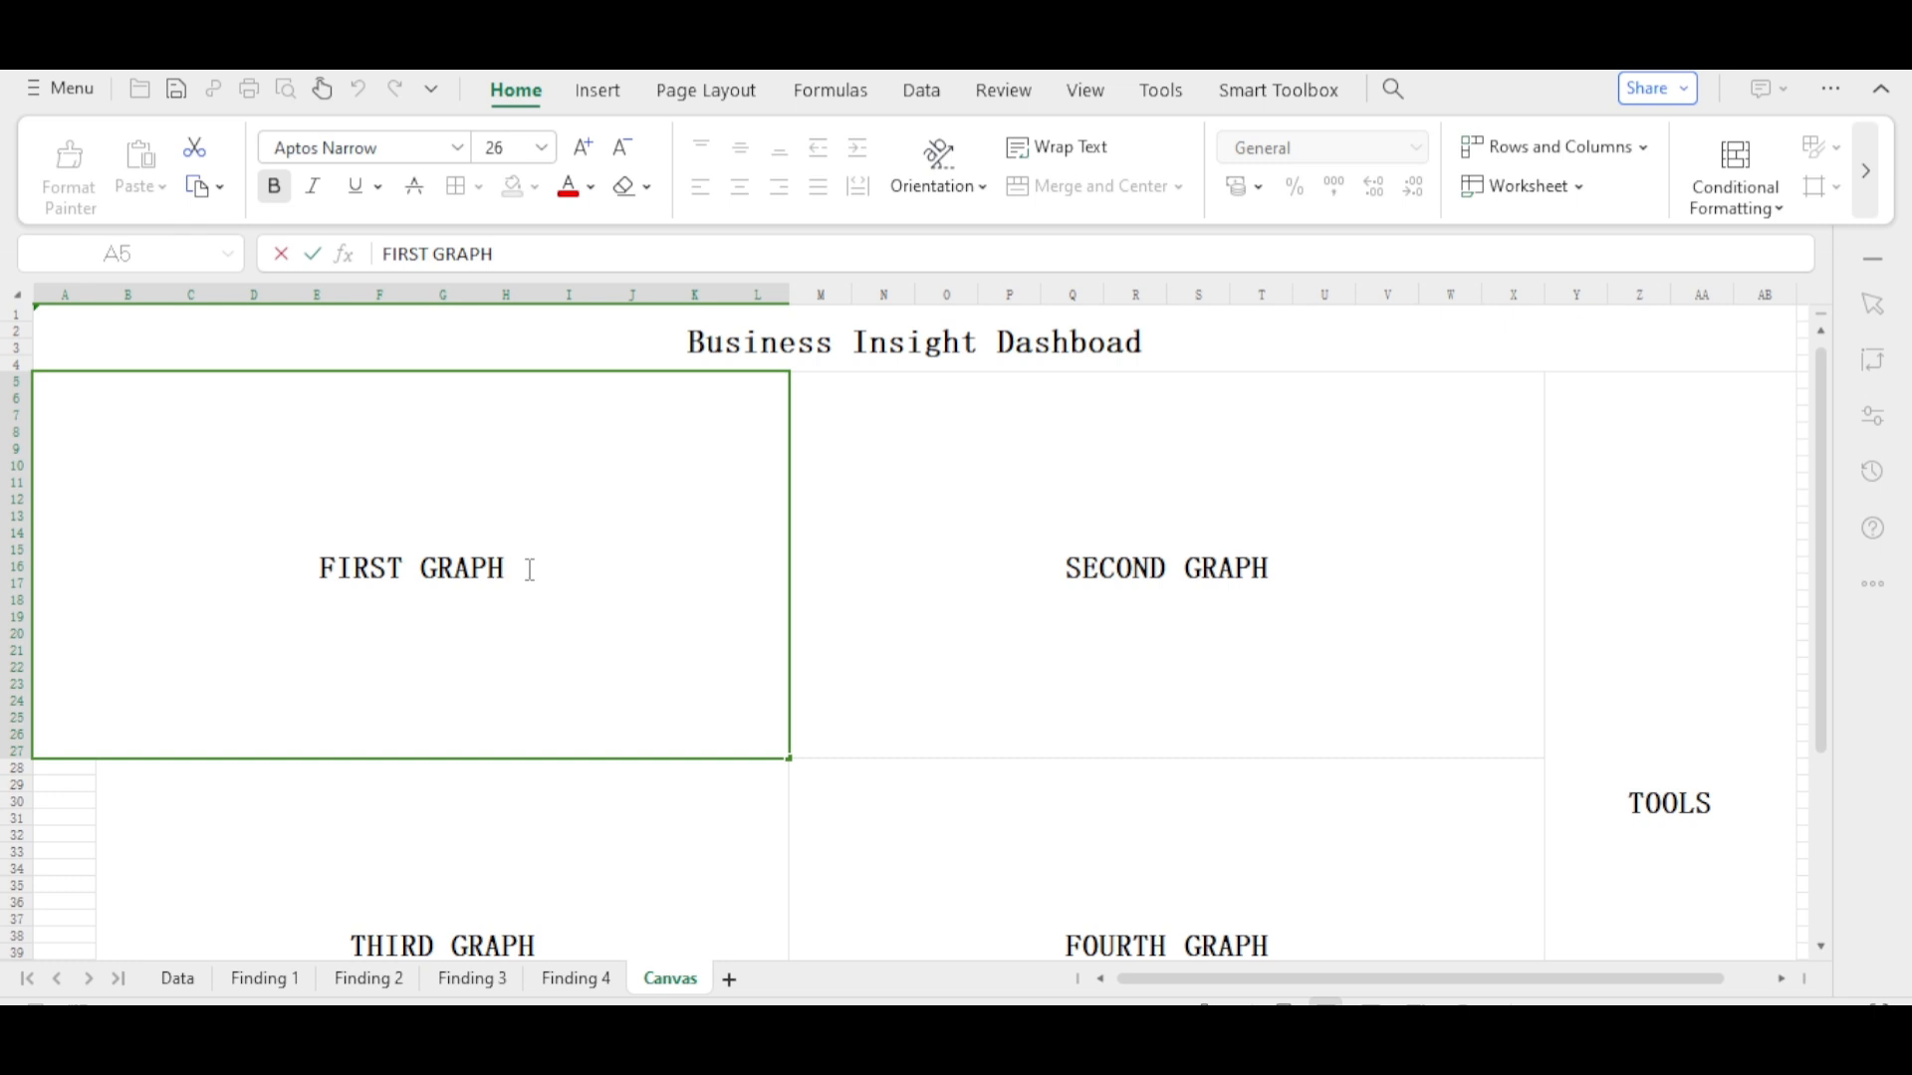
pyautogui.press('BackSpace')
pyautogui.press('BackSpace')
pyautogui.press('BackSpace')
pyautogui.press('BackSpace')
pyautogui.press('BackSpace')
pyautogui.press('BackSpace')
pyautogui.press('BackSpace')
pyautogui.press('BackSpace')
pyautogui.press('BackSpace')
pyautogui.press('BackSpace')
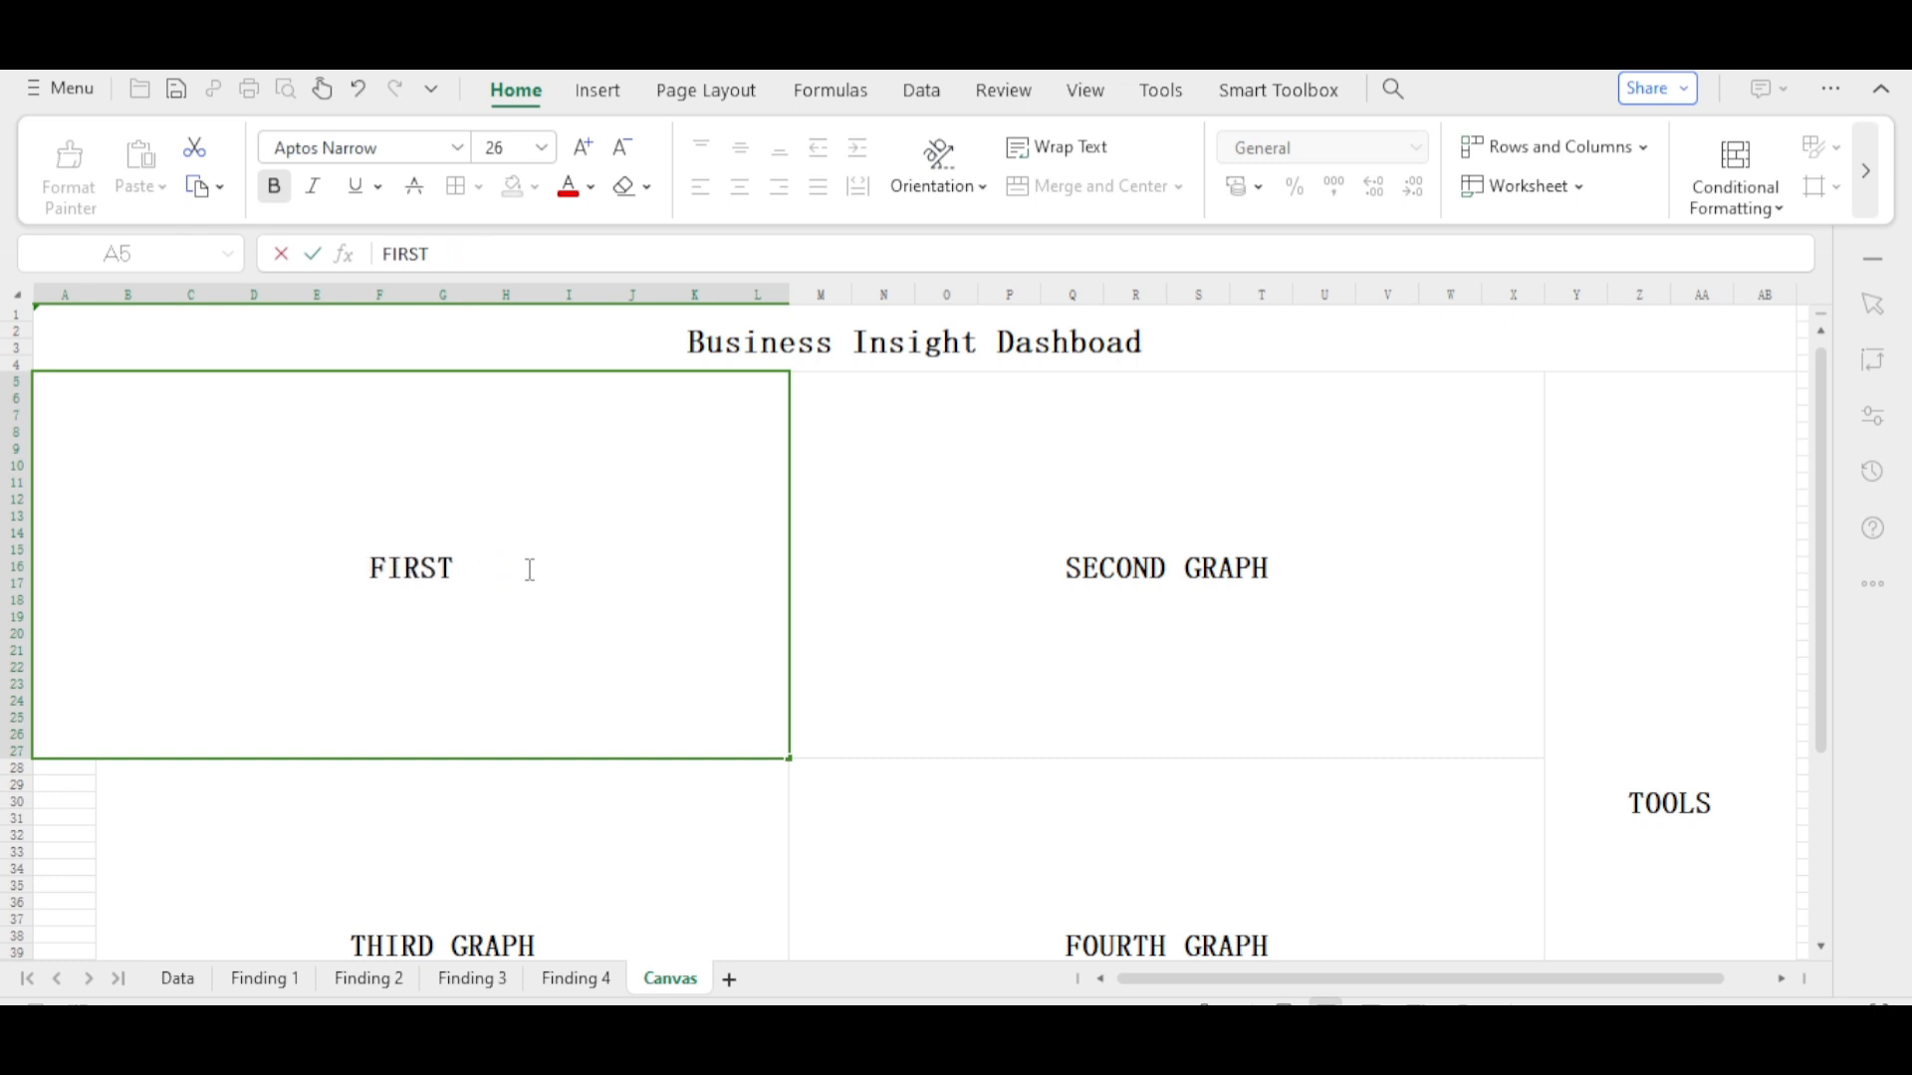
pyautogui.press('BackSpace')
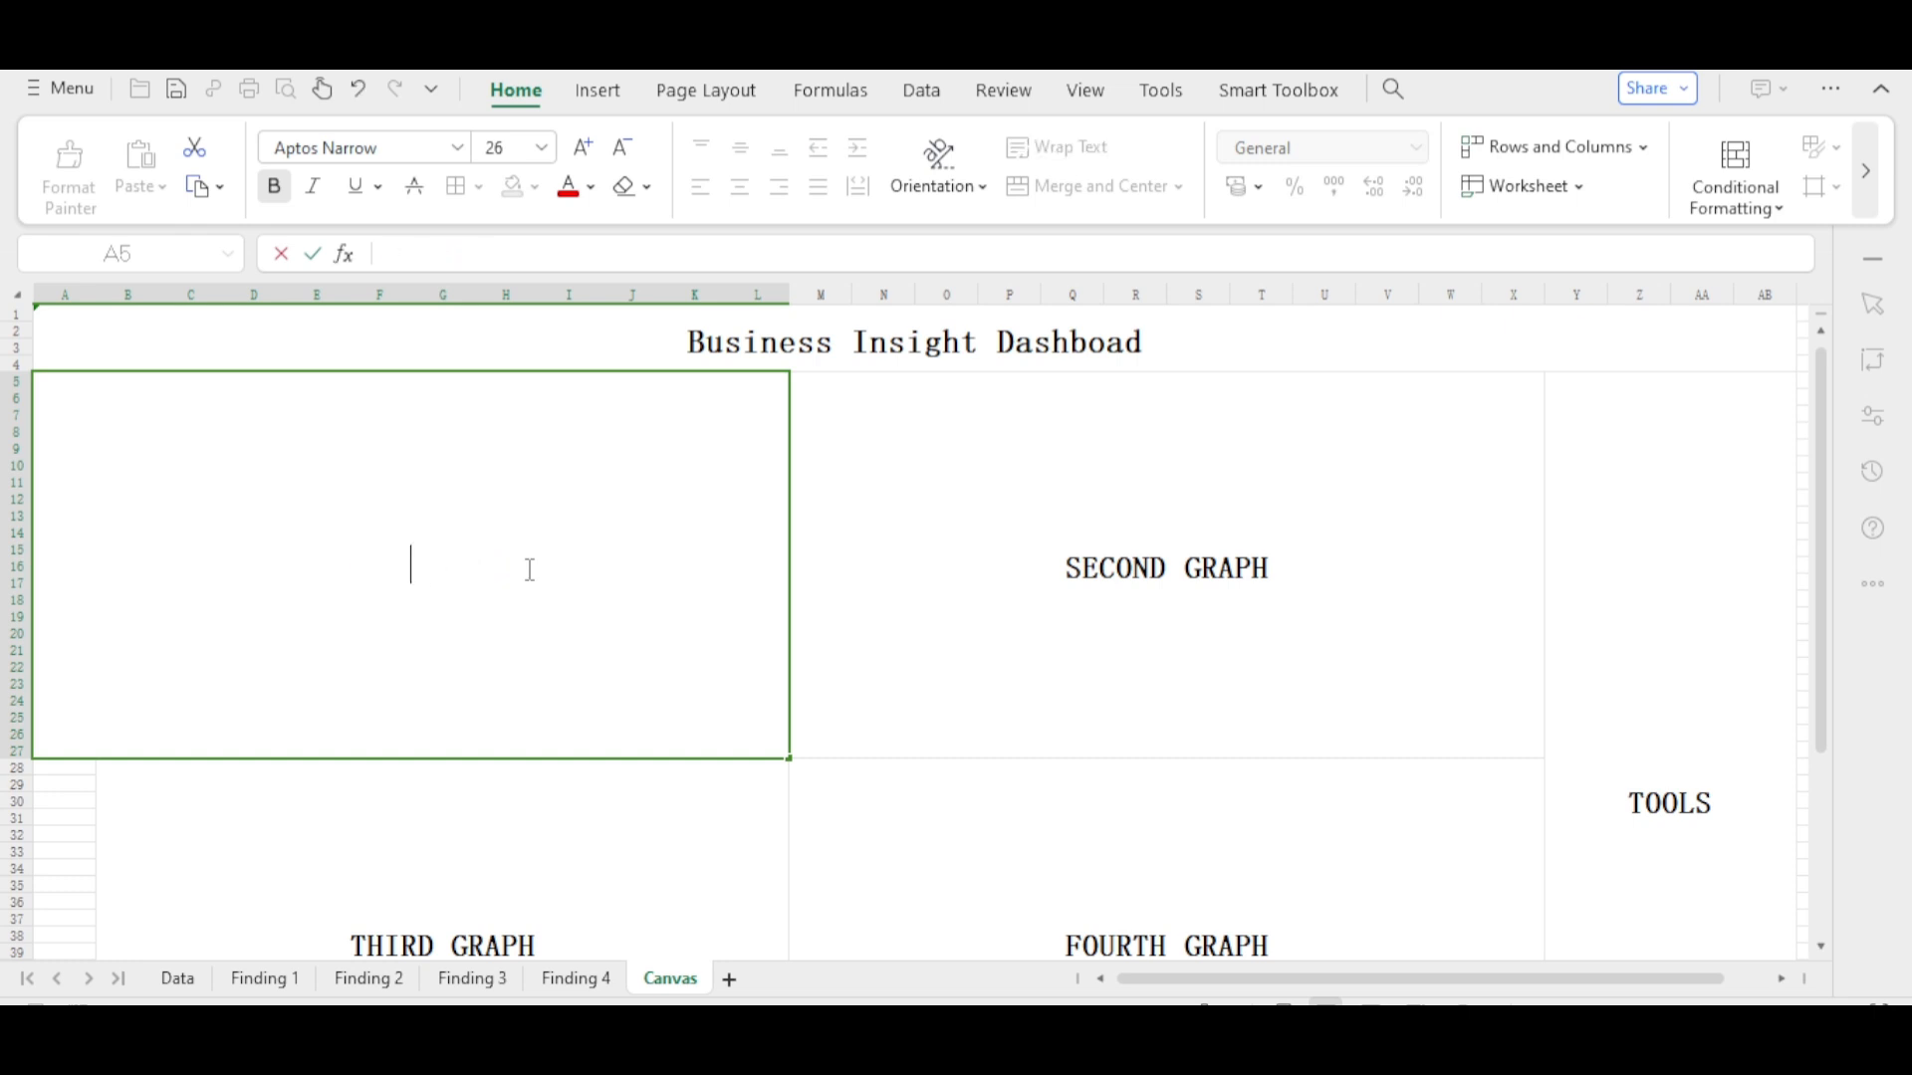
pyautogui.rightClick(181, 438)
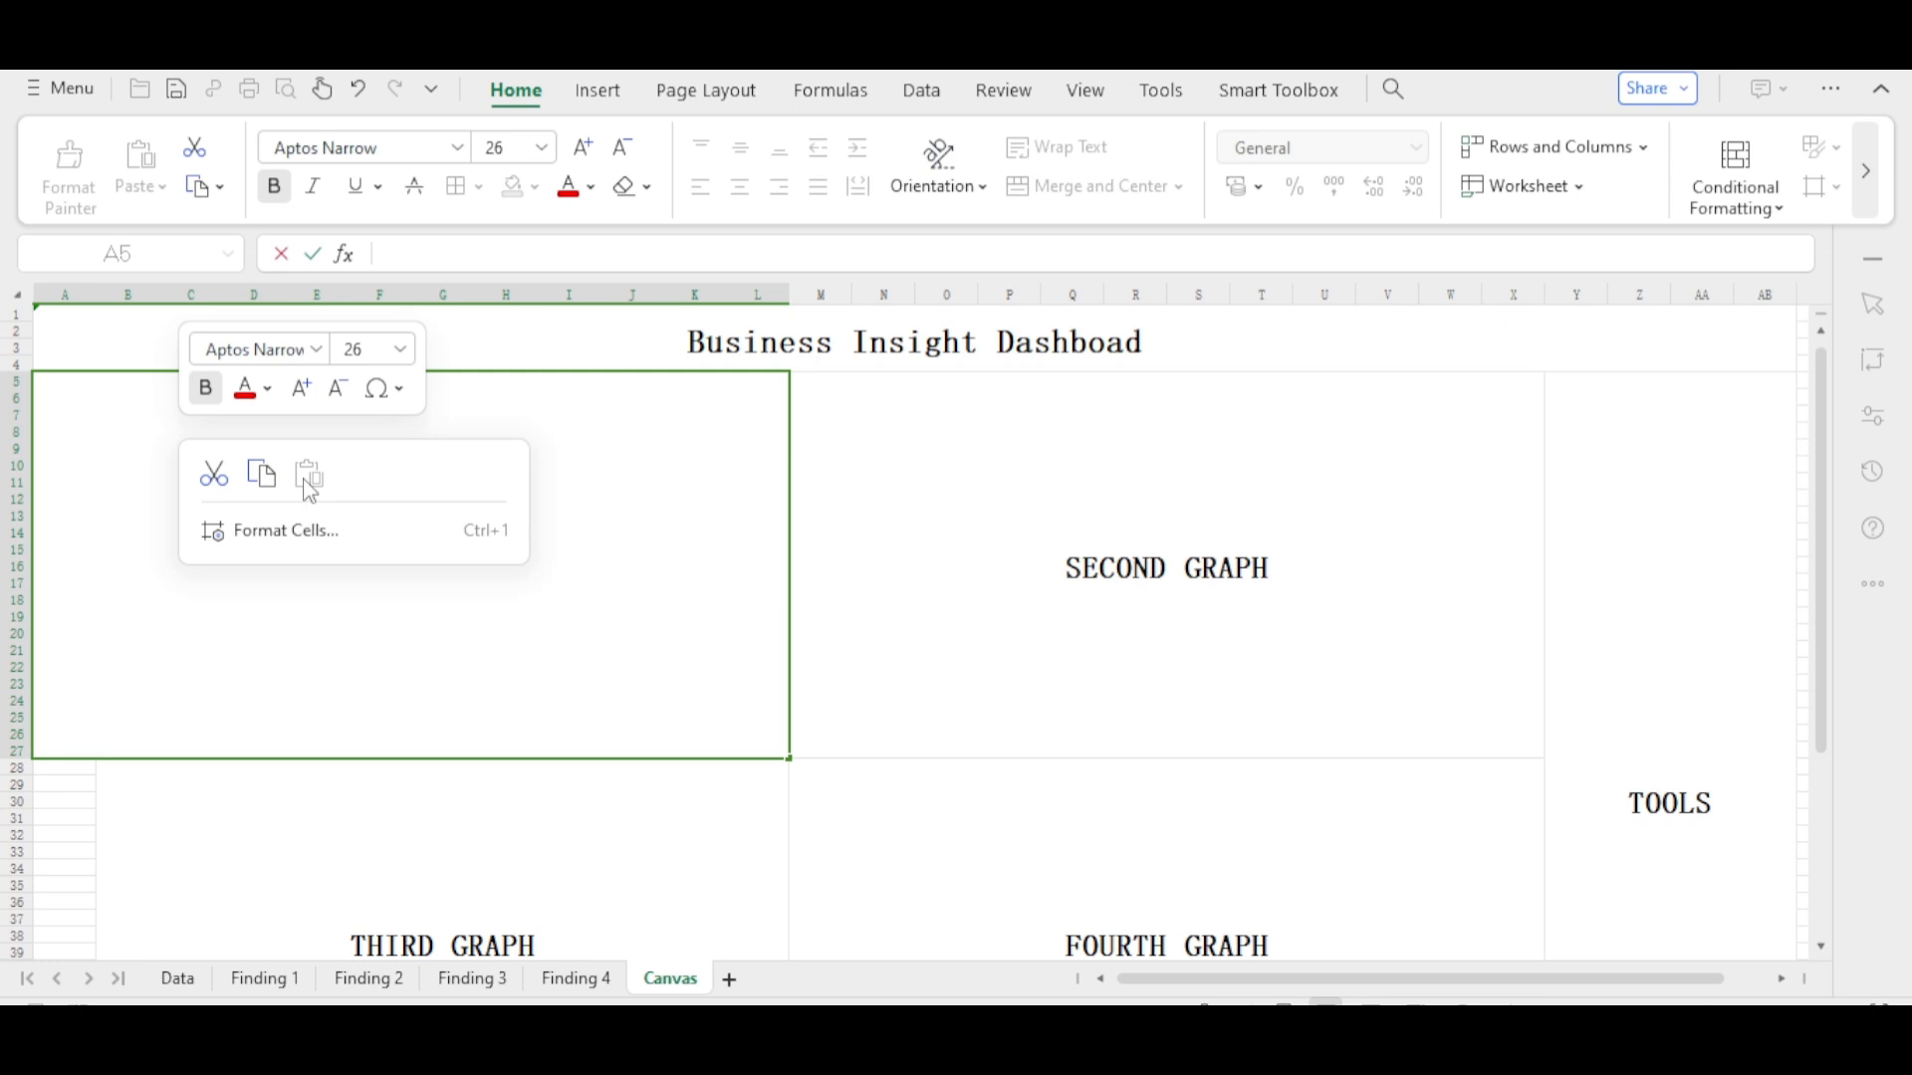
pyautogui.doubleClick(136, 473)
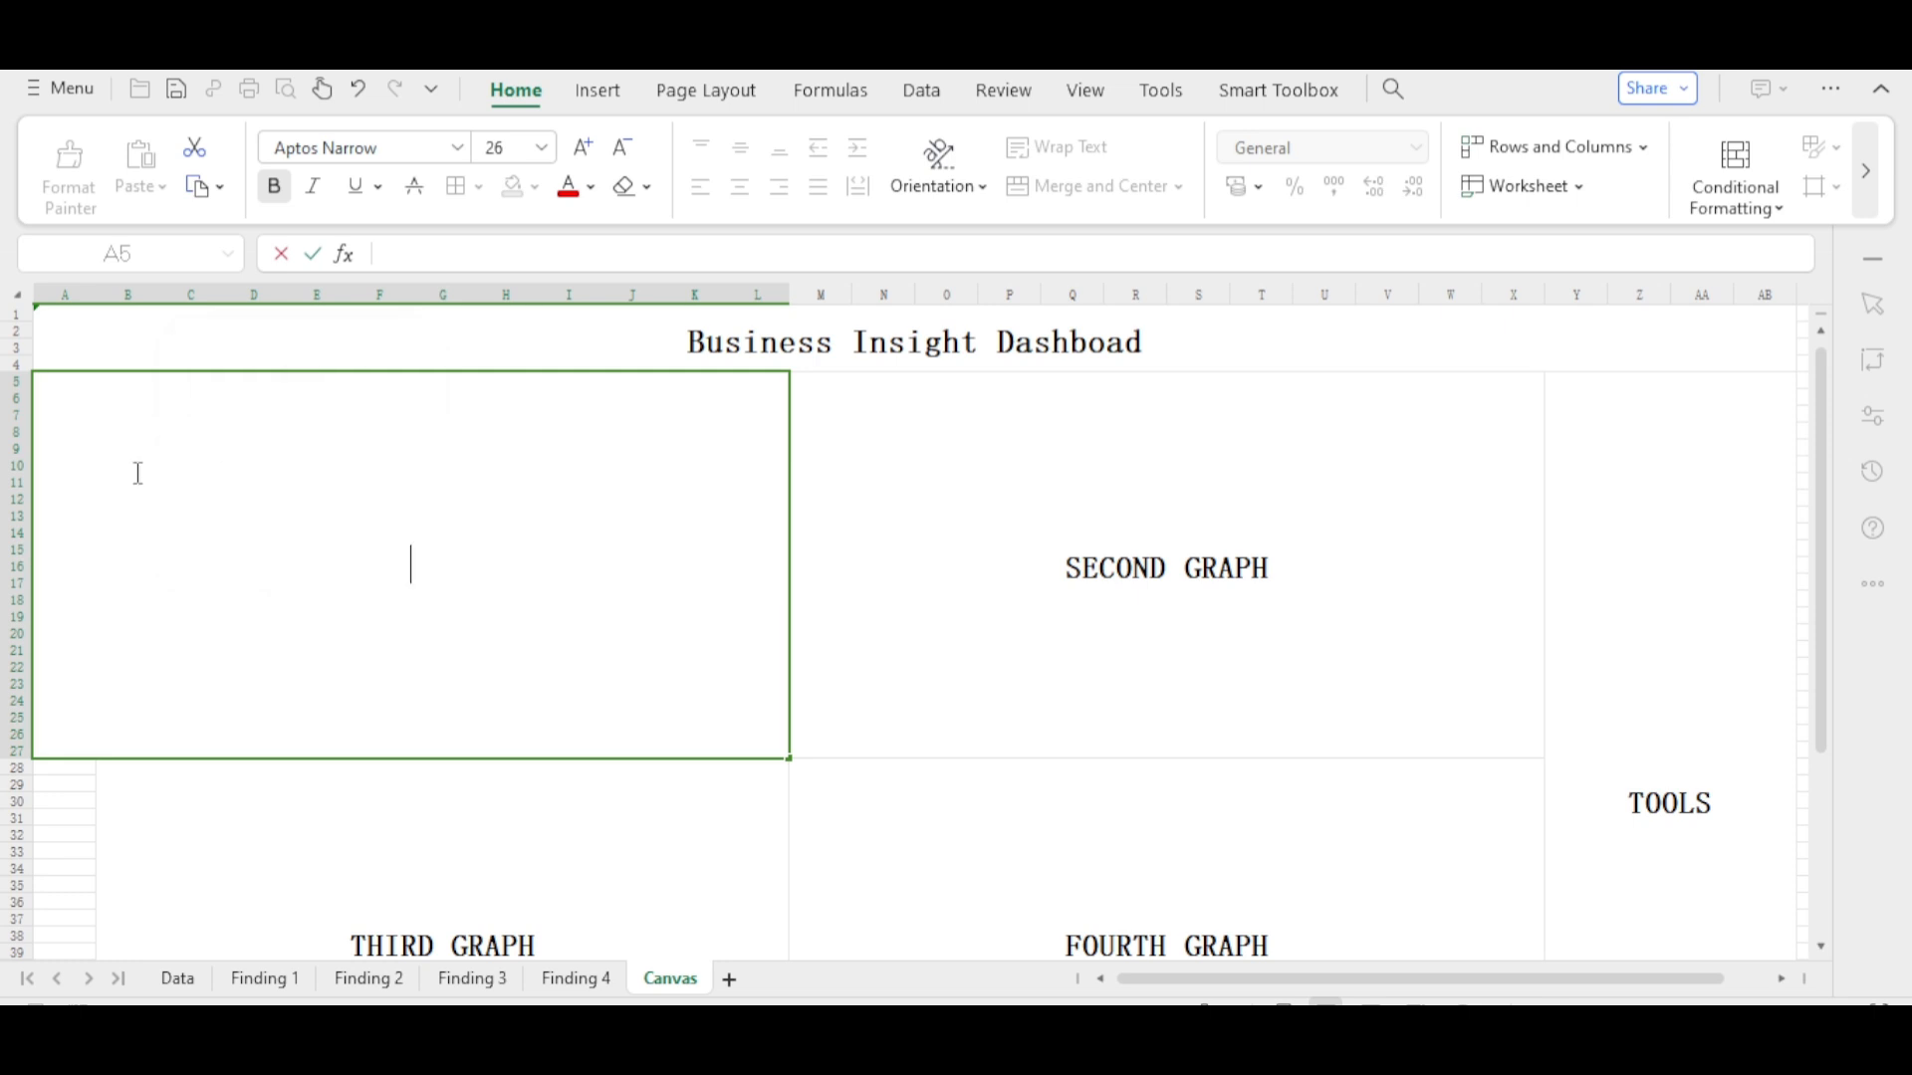
pyautogui.press('Escape')
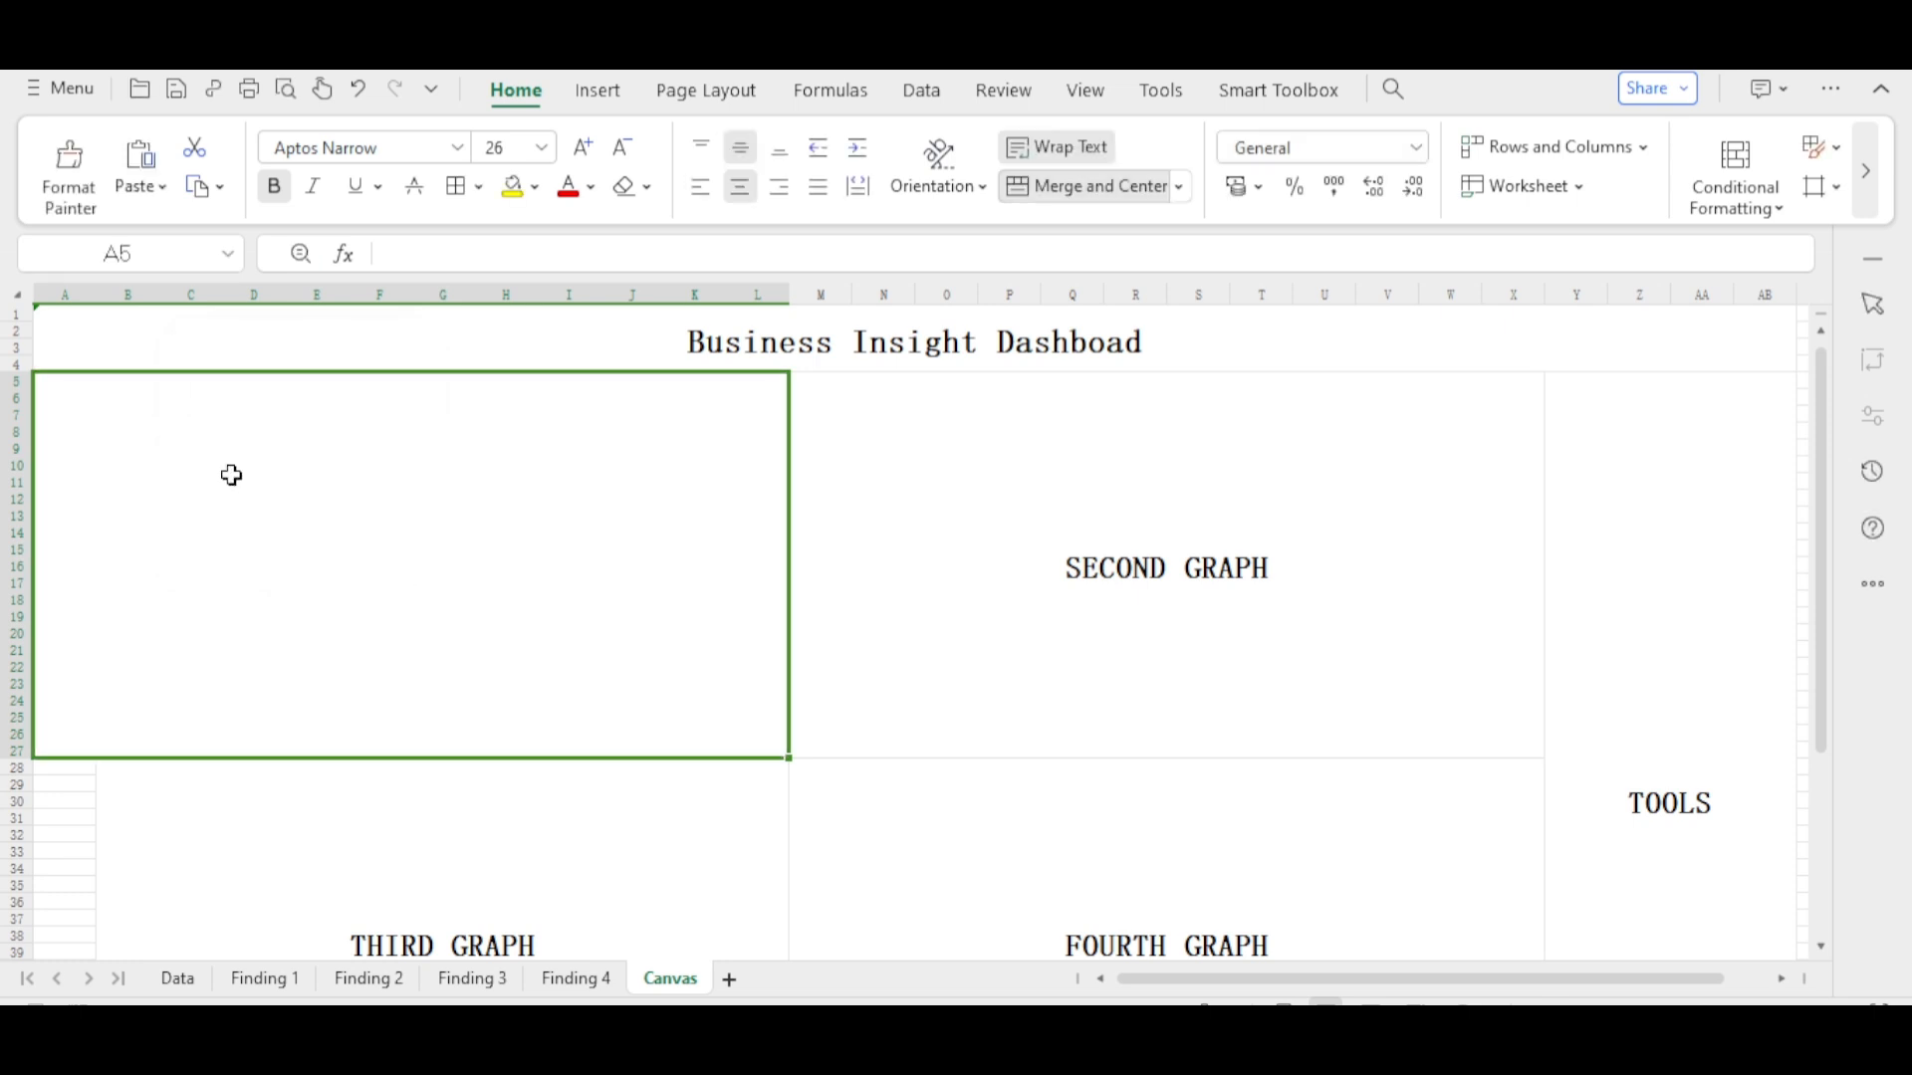
# - Paste the copied chart into the emptied first graph block and enlarge it to about 11.81 cm high by 22.60 cm wide
pyautogui.rightClick(231, 475)
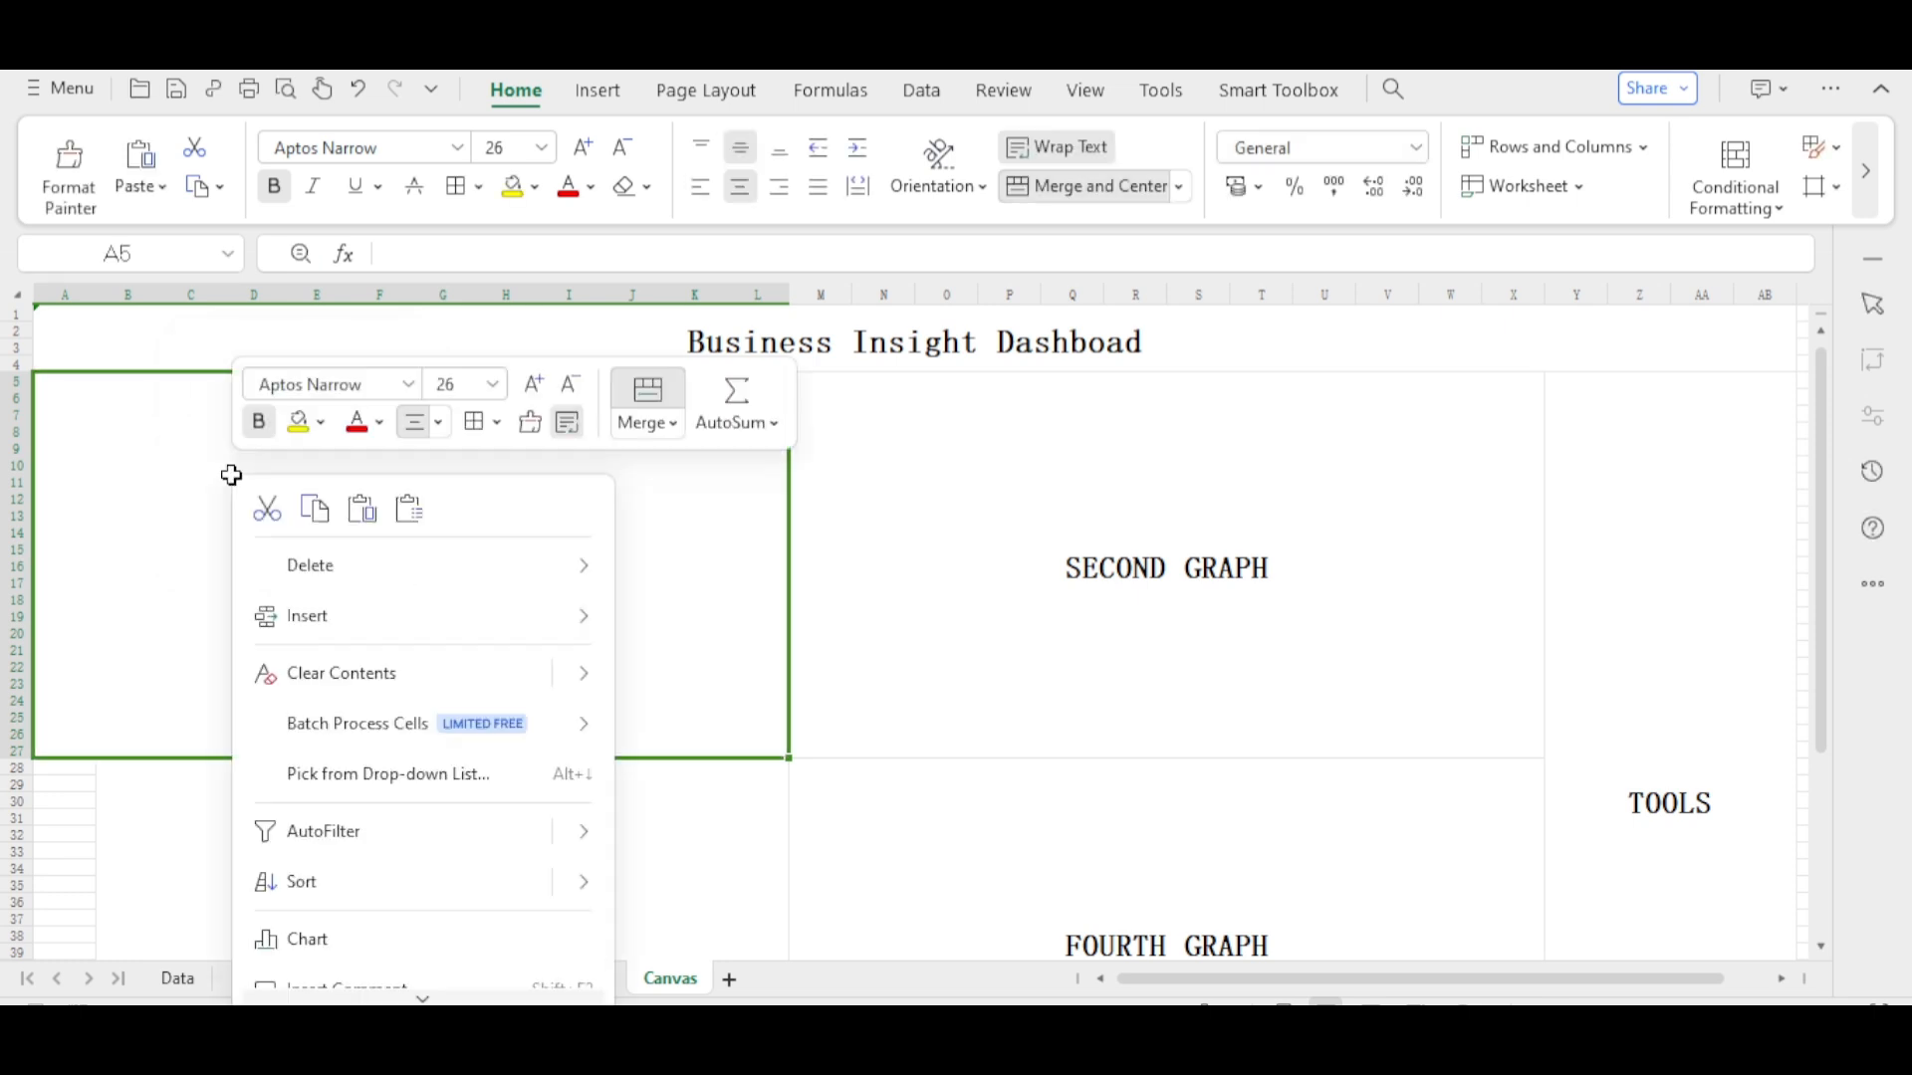
pyautogui.click(350, 528)
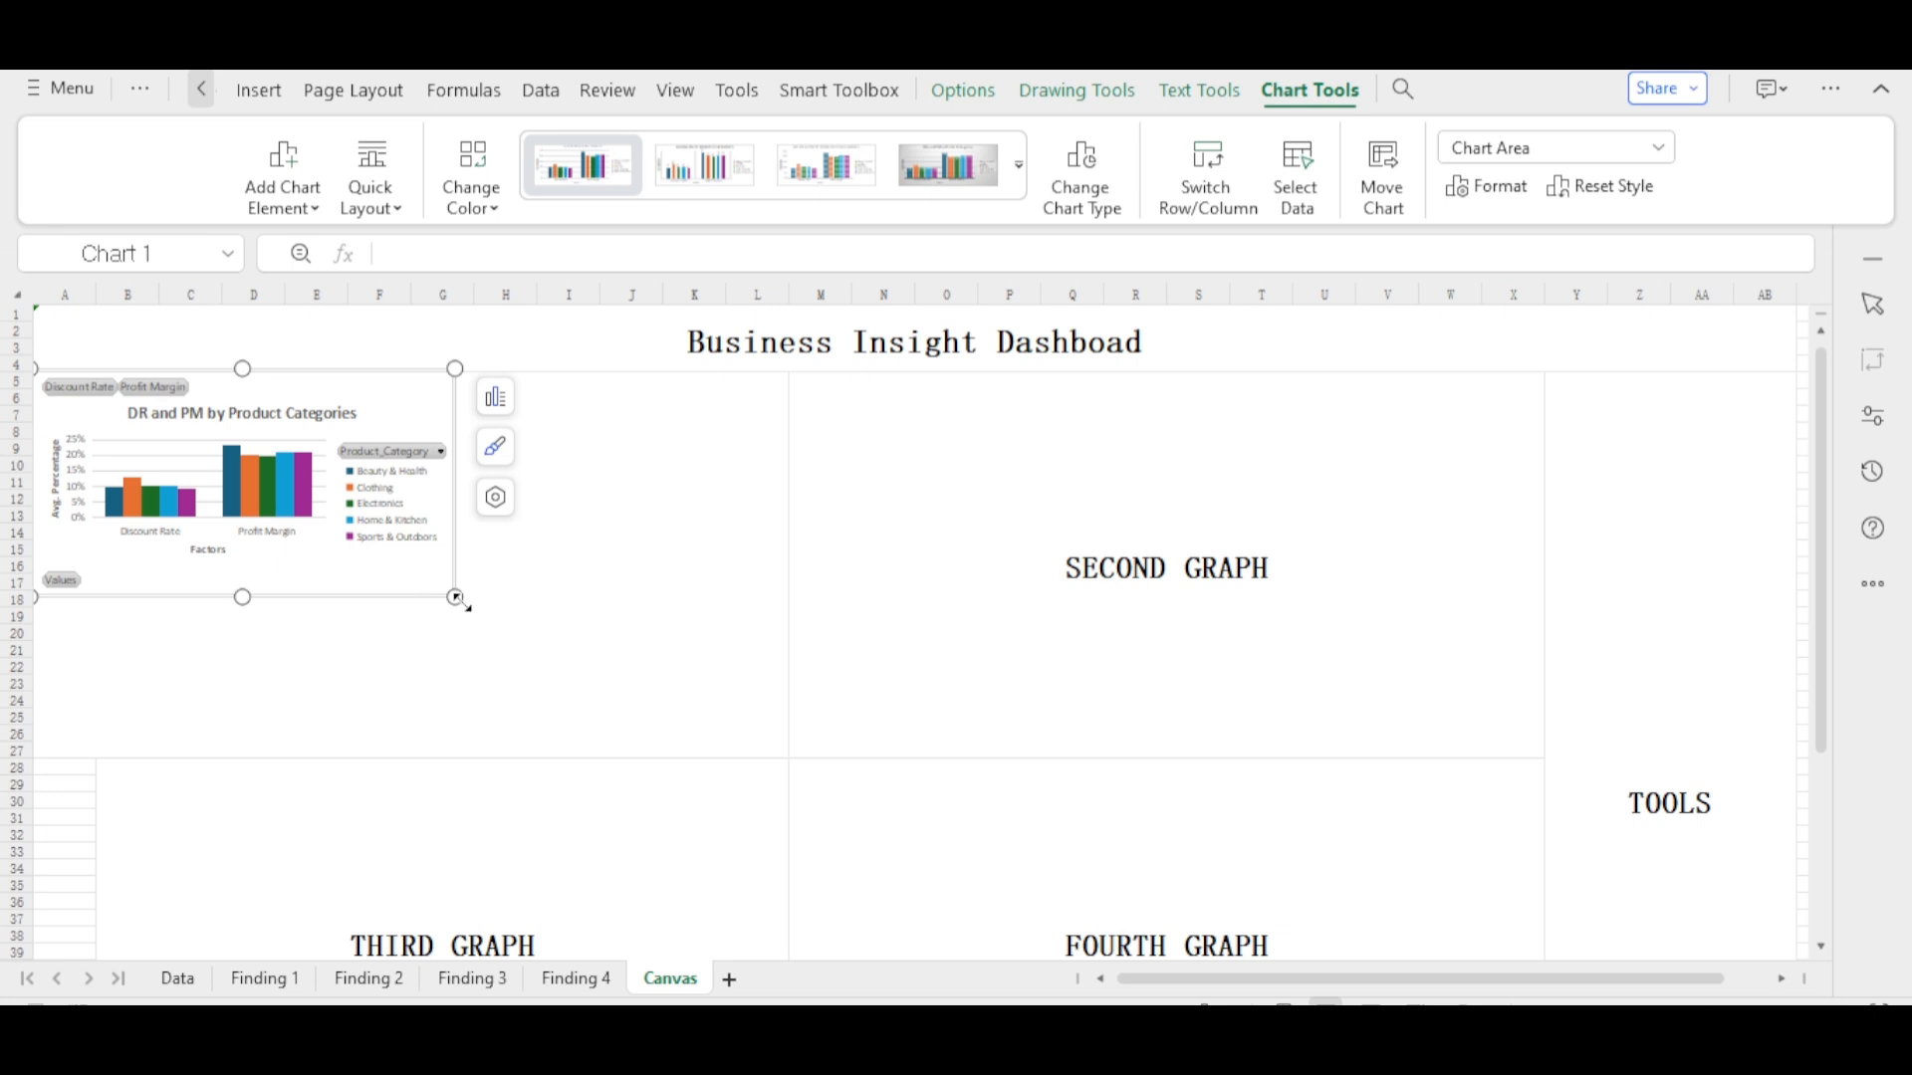
pyautogui.moveTo(547, 651); pyautogui.dragTo(791, 769)
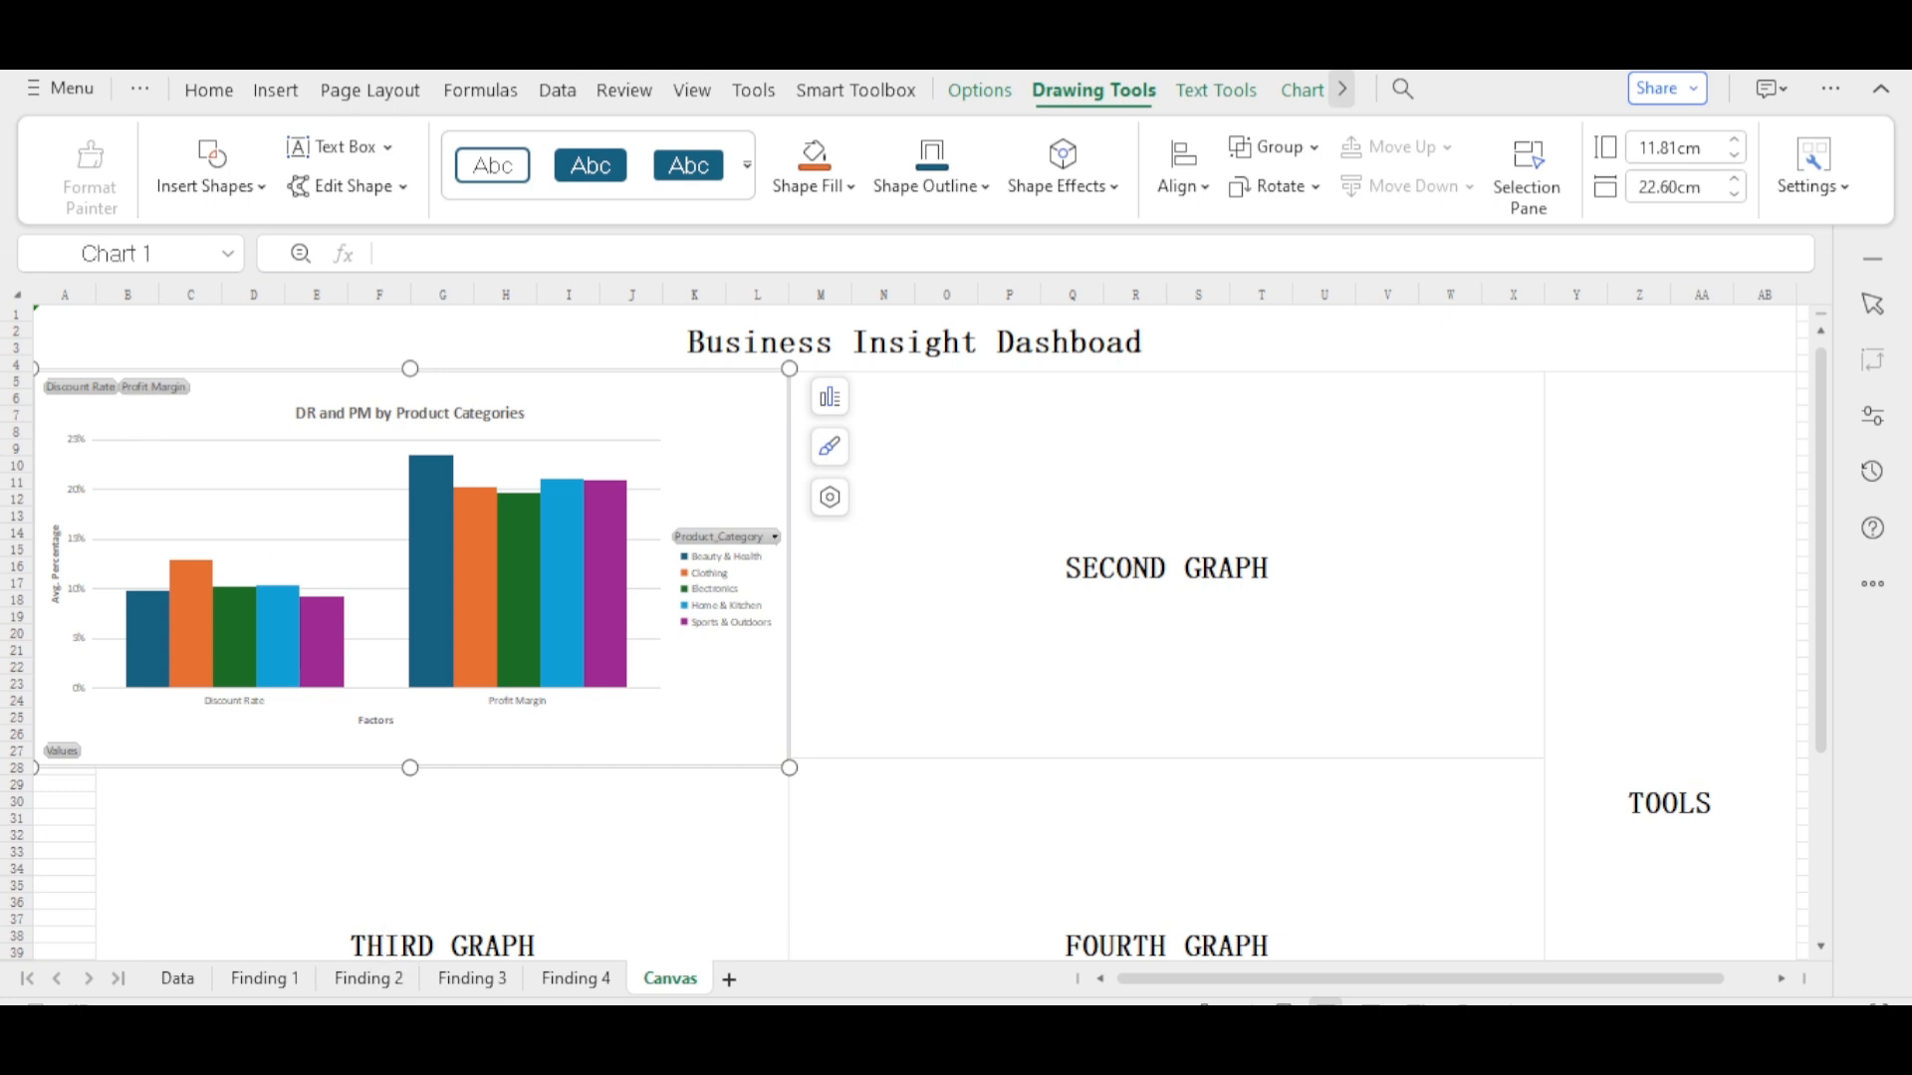
# - Copy the "Sales and QS by Regions for Product Category" chart from the Finding 2 sheet and return to the Canvas sheet
pyautogui.click(364, 980)
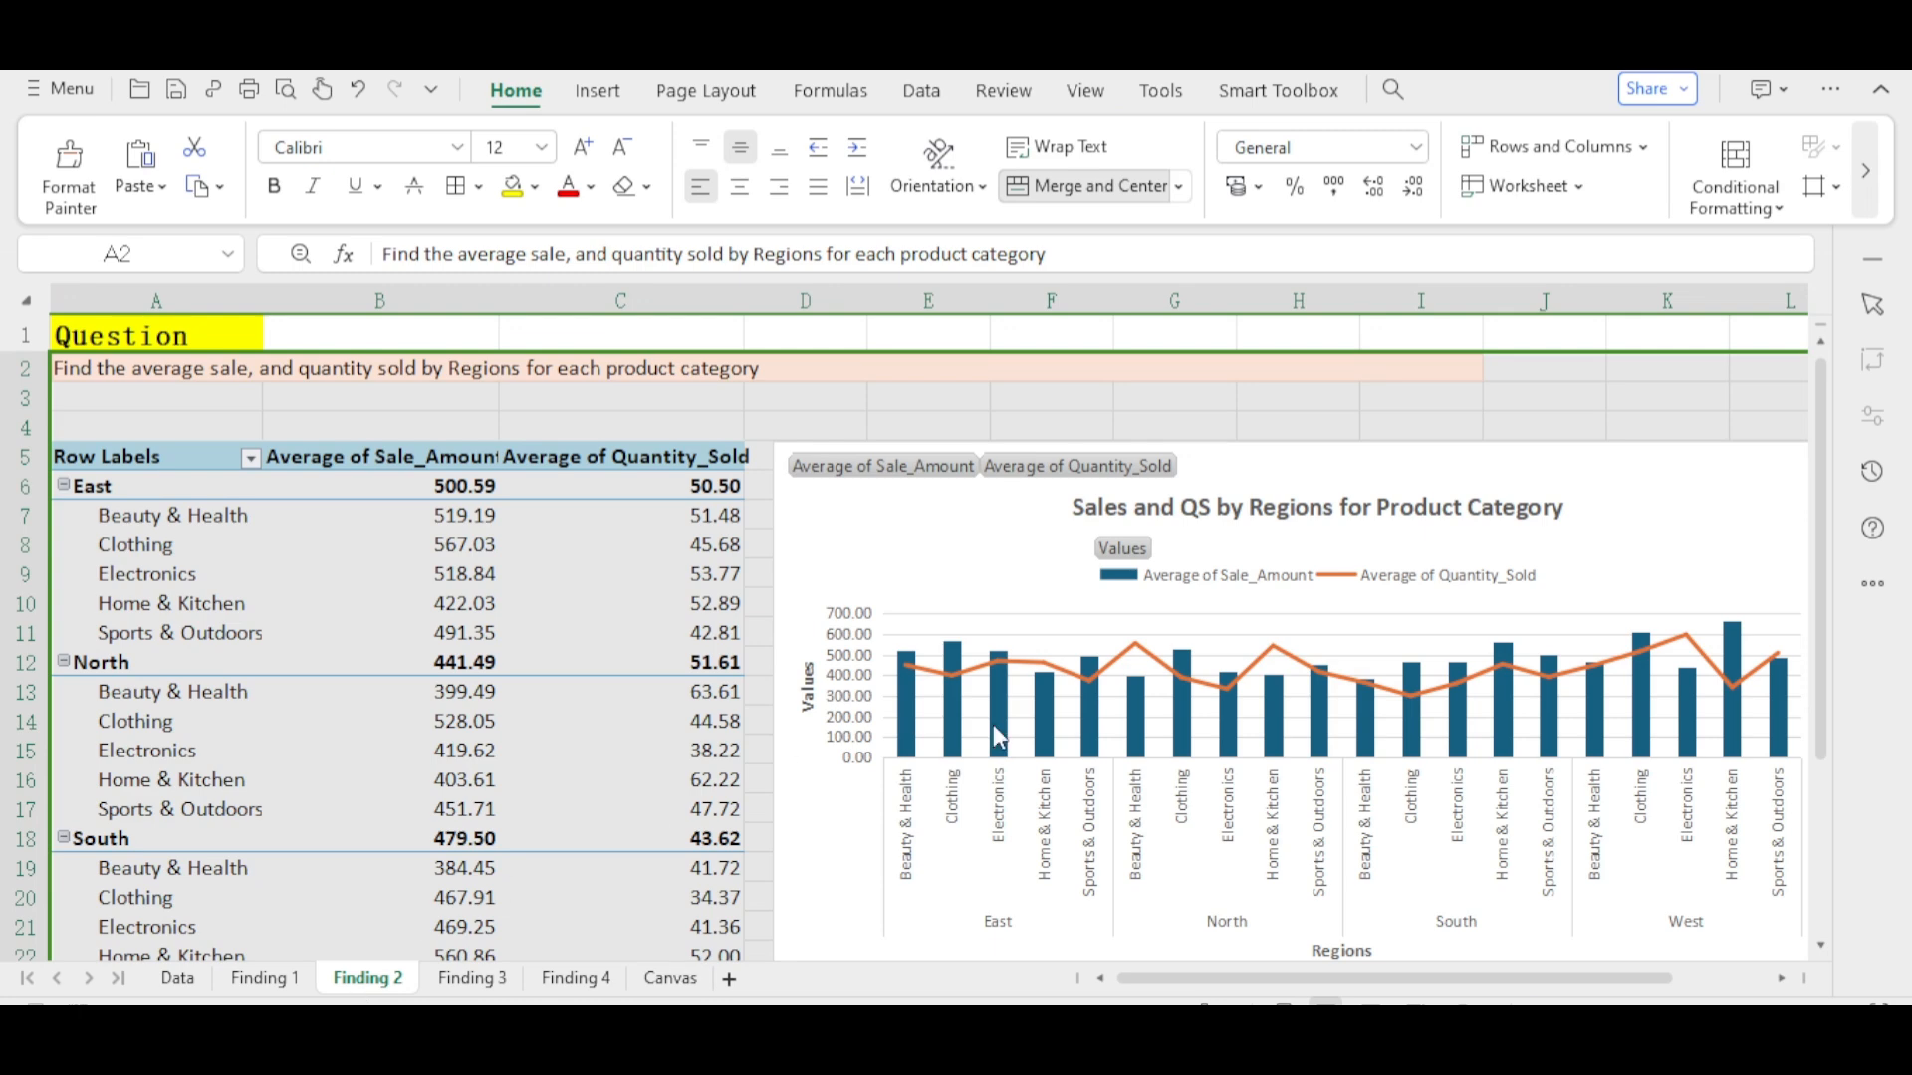
pyautogui.rightClick(1033, 533)
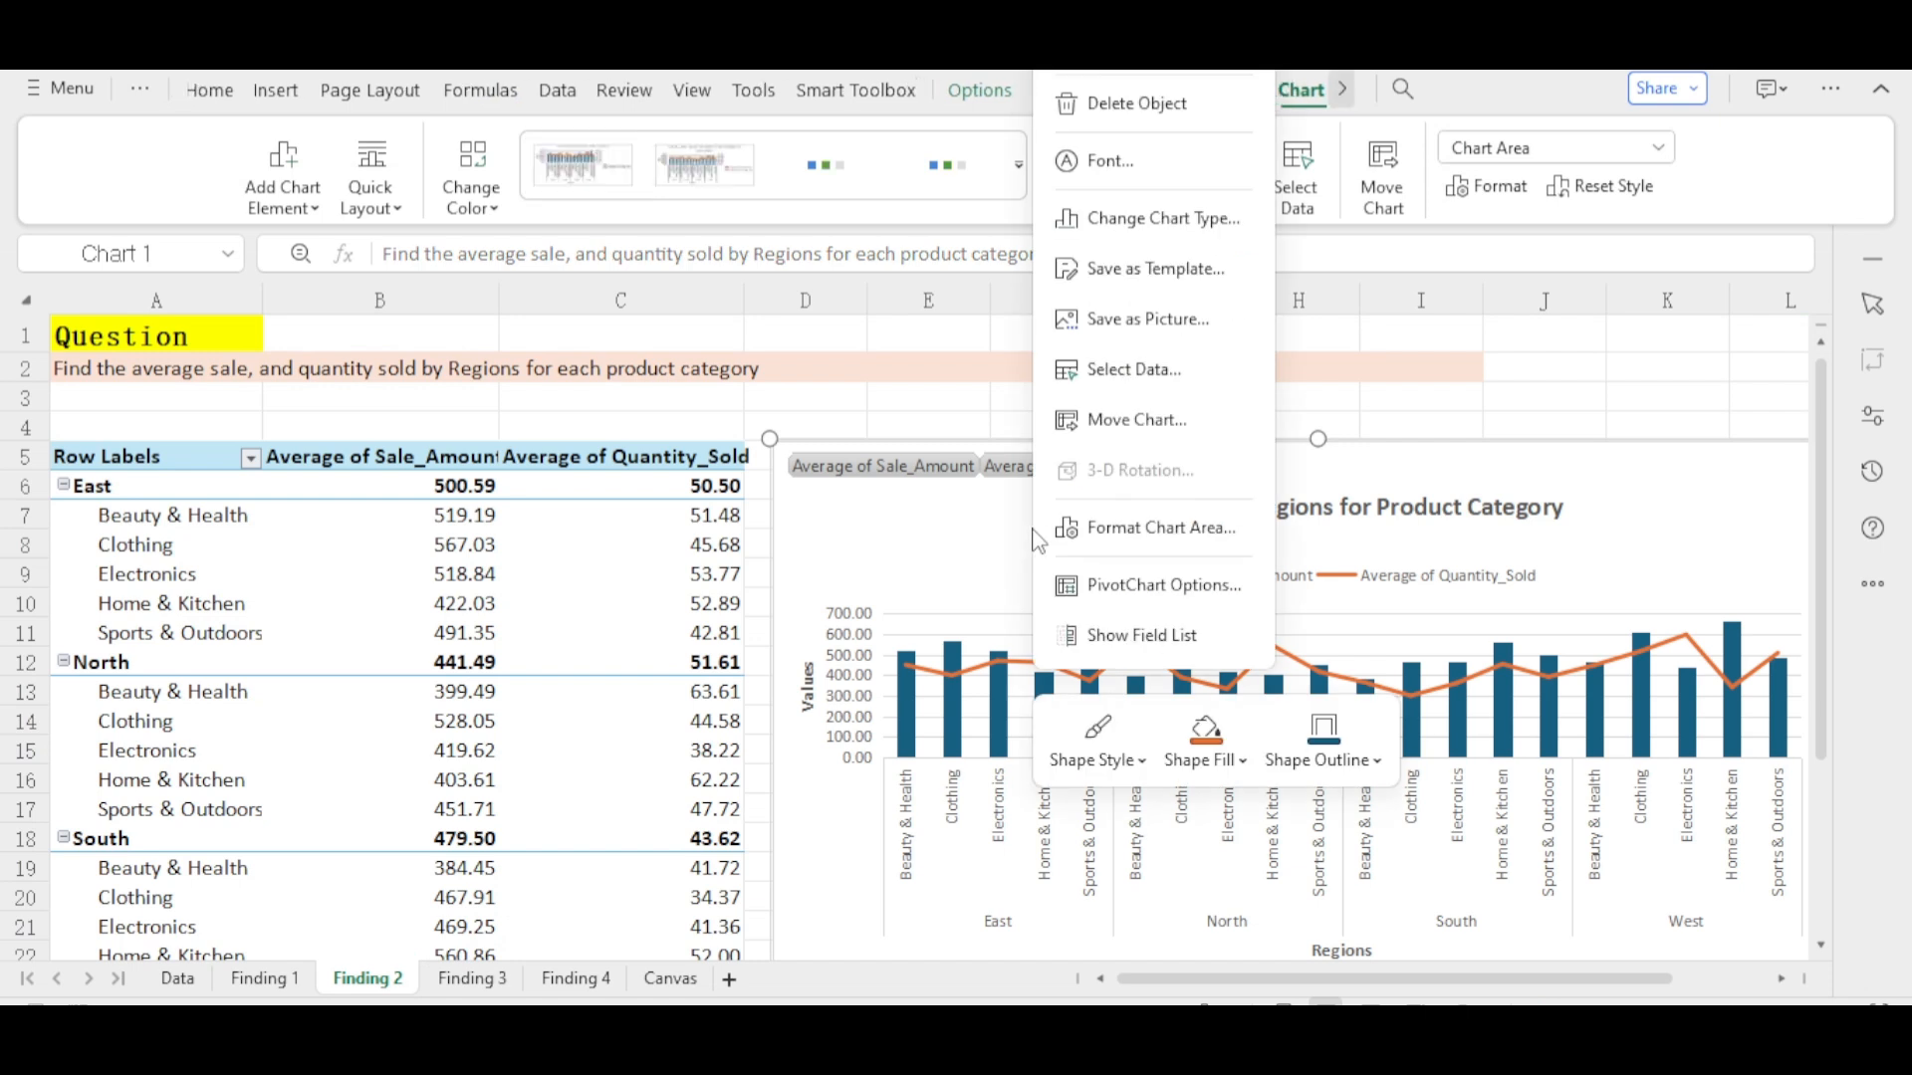
pyautogui.click(1067, 56)
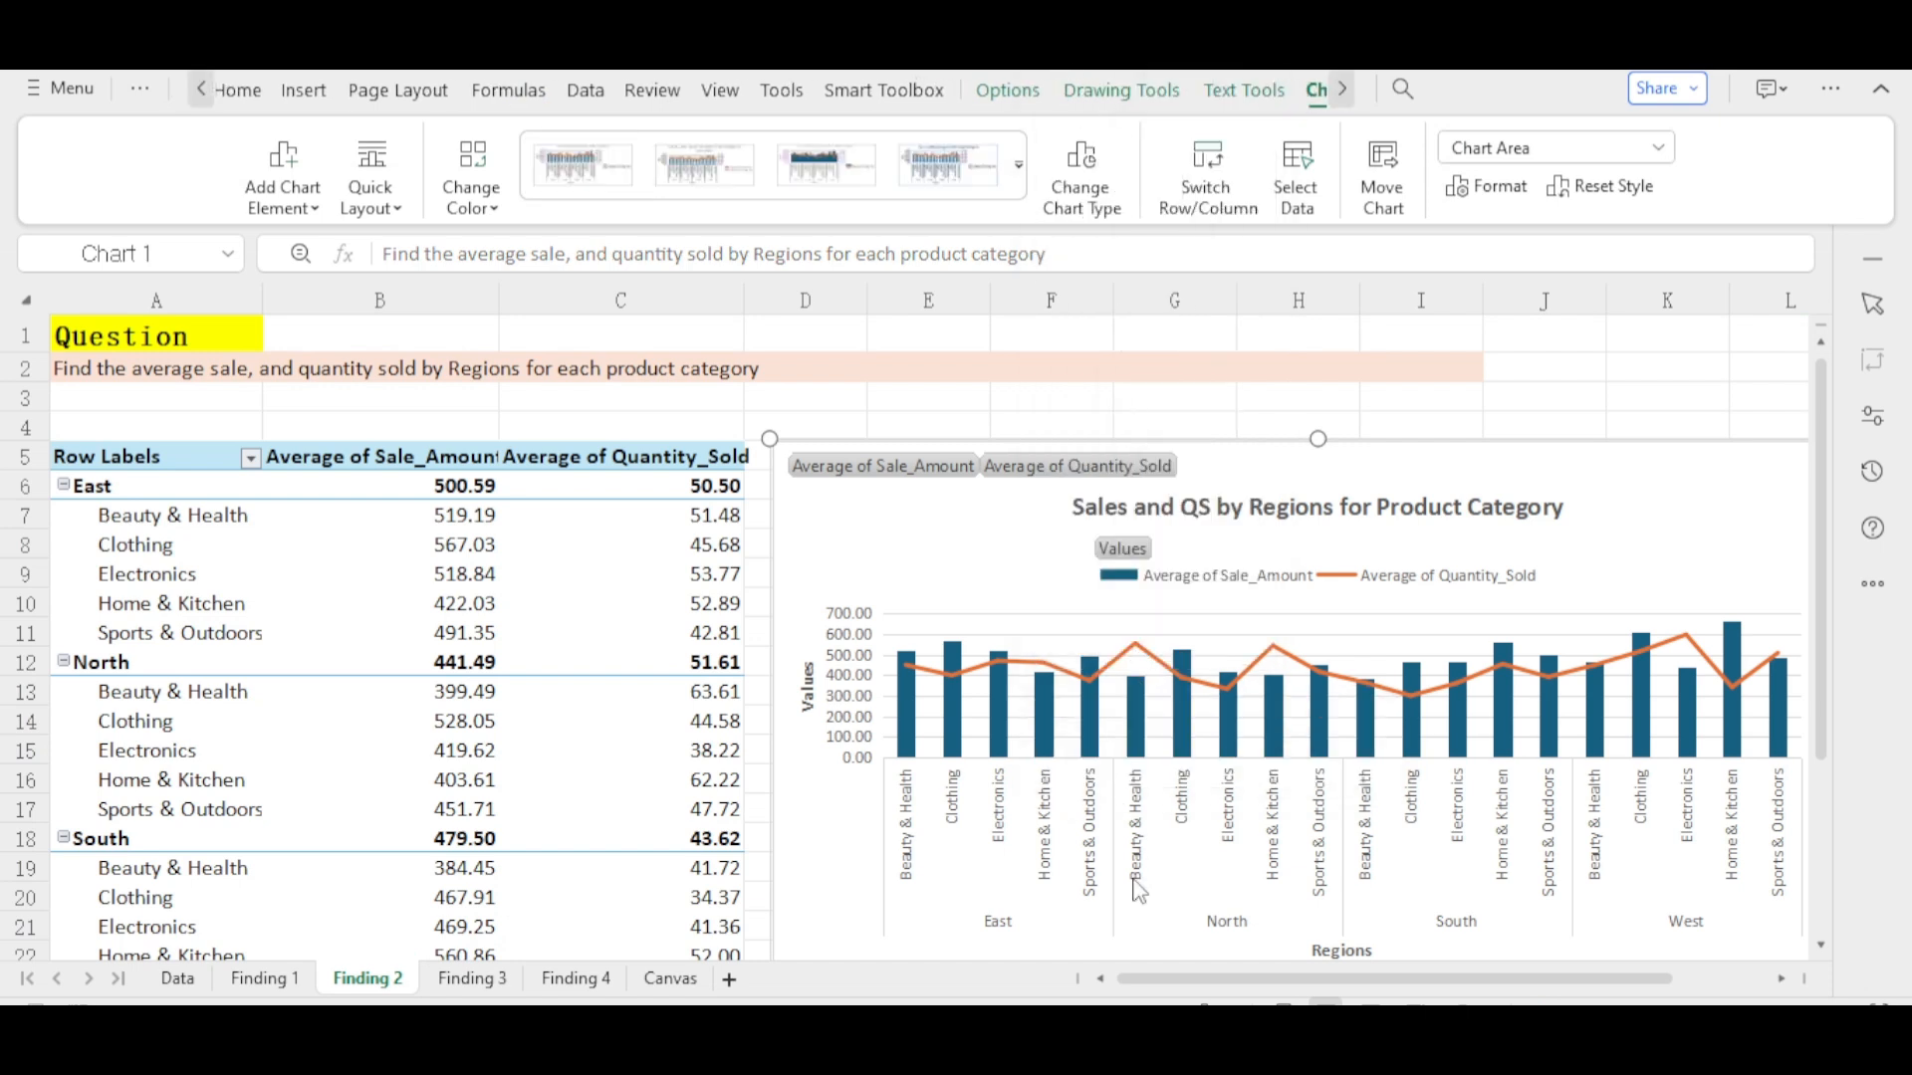
pyautogui.click(697, 980)
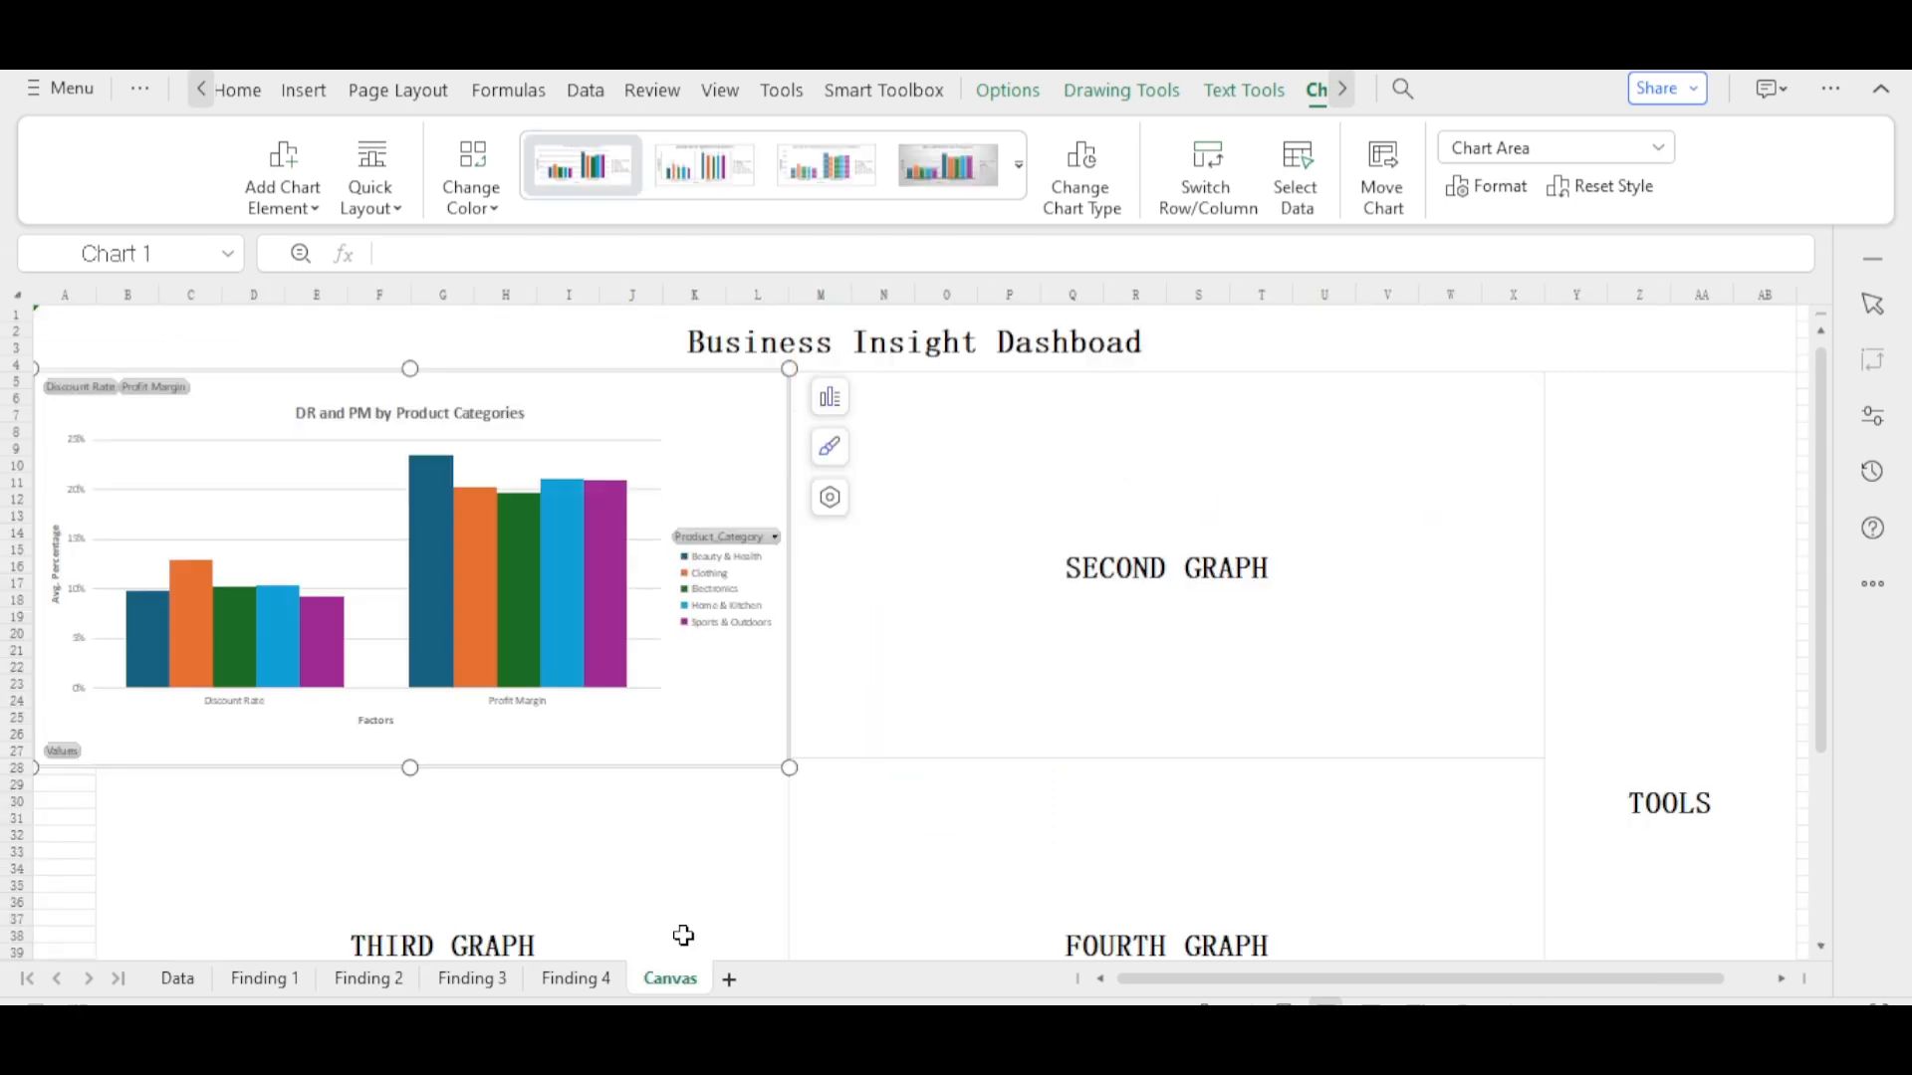
# - Paste the copied chart over the SECOND GRAPH block and enlarge it to fill the block
pyautogui.rightClick(959, 482)
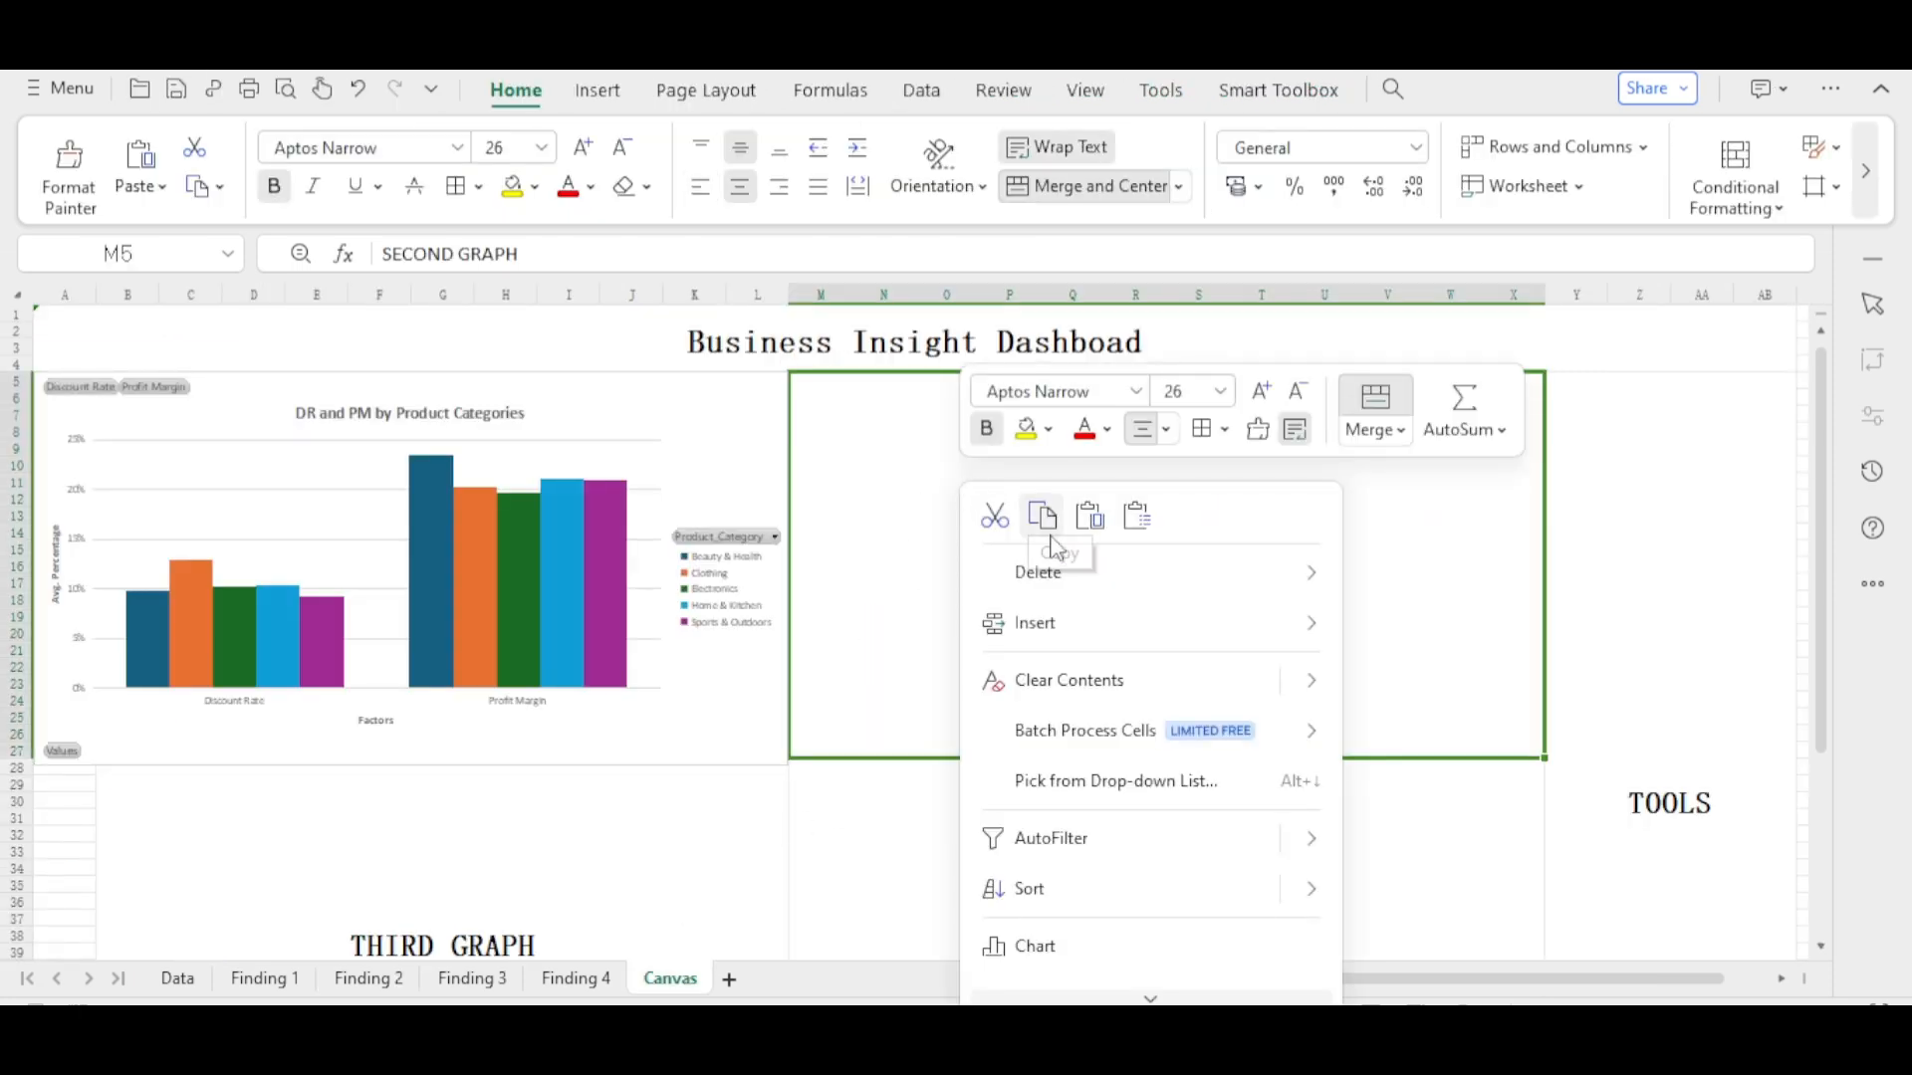
pyautogui.click(1089, 516)
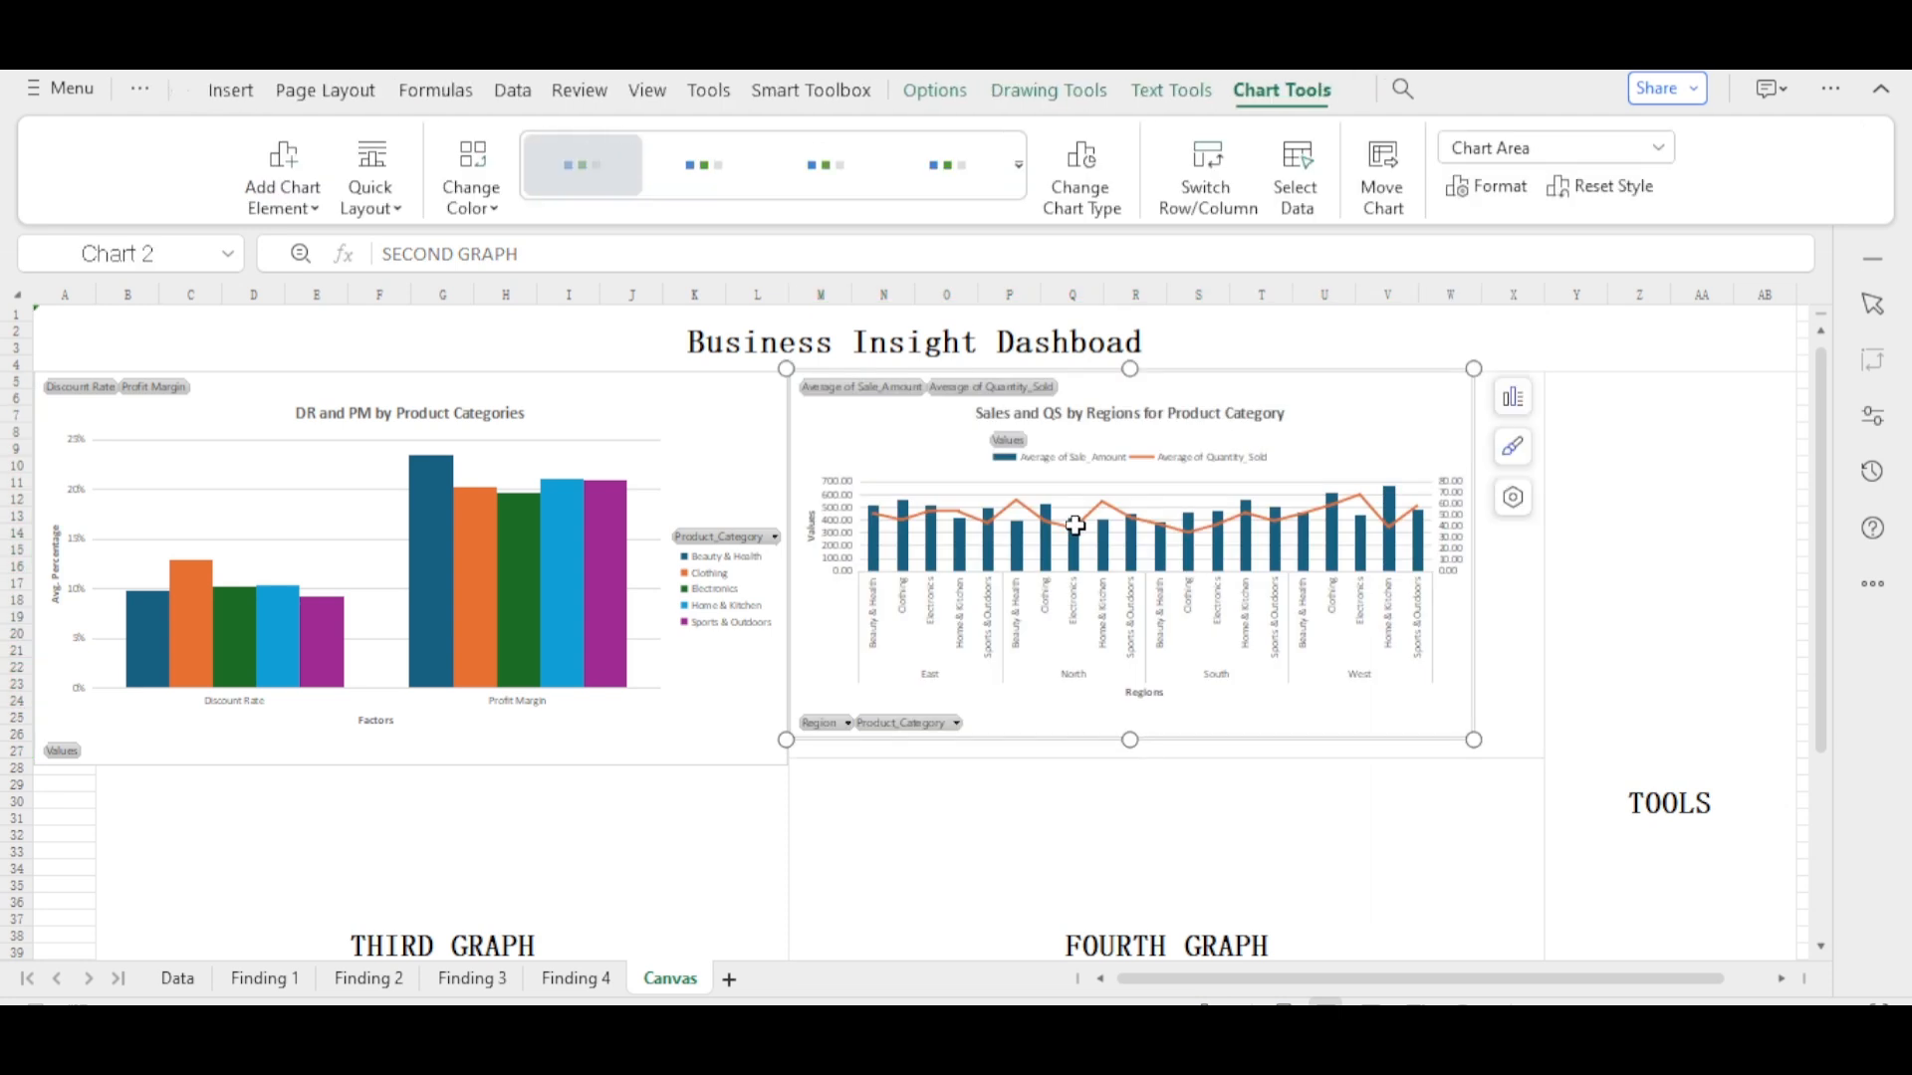
pyautogui.click(1489, 722)
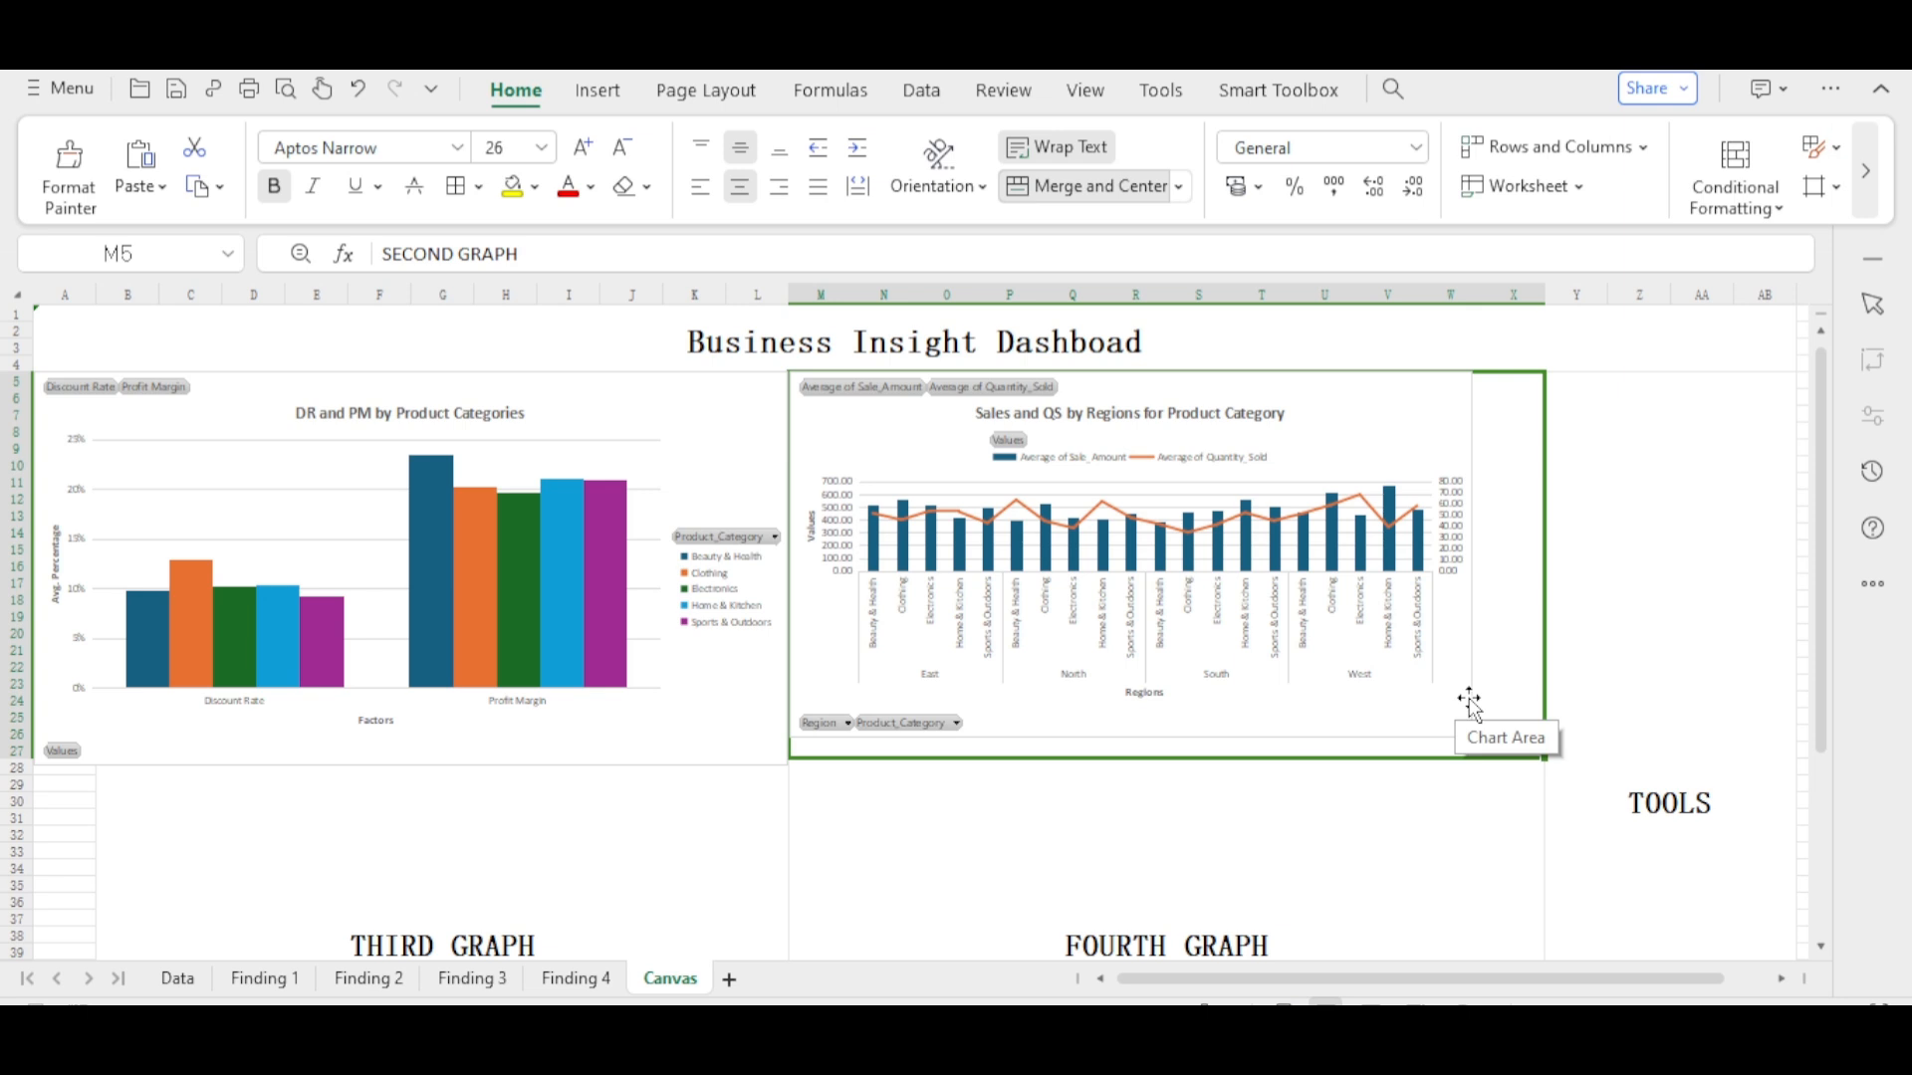
pyautogui.click(1416, 702)
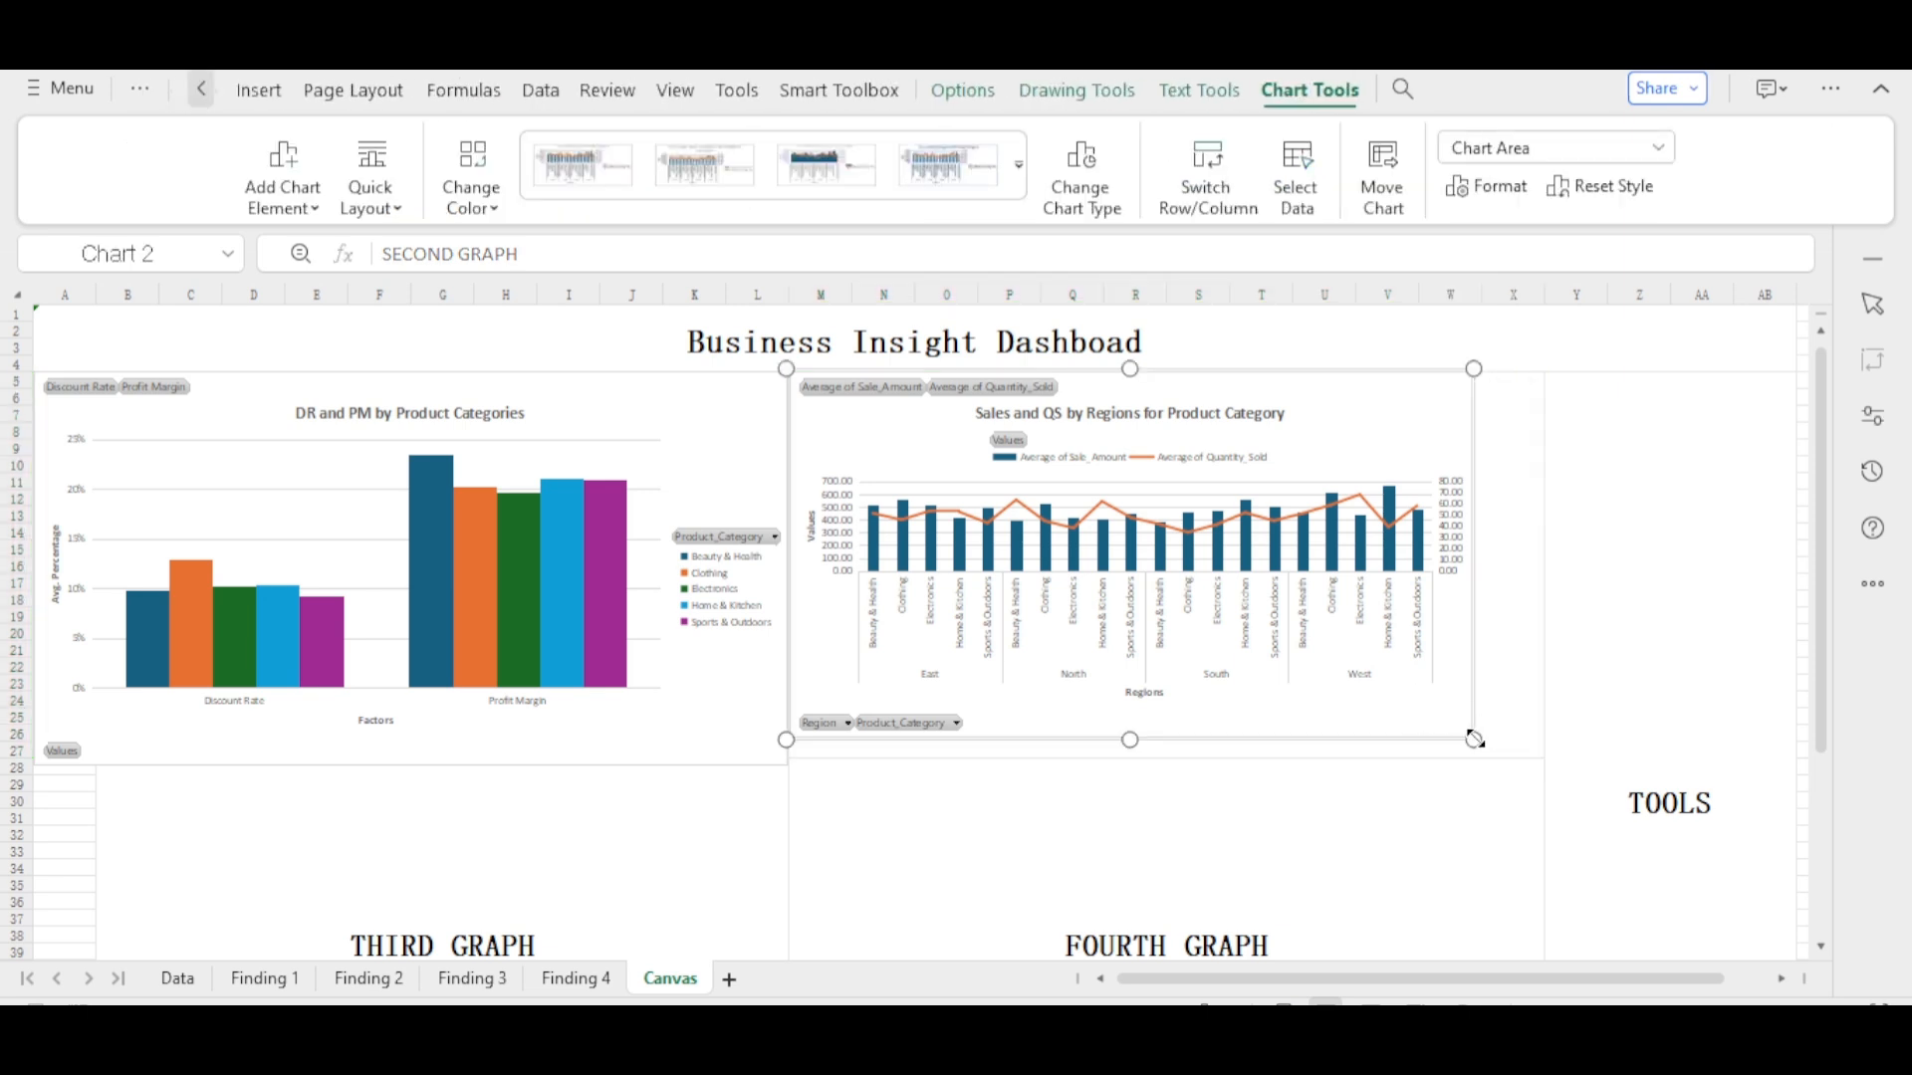
pyautogui.moveTo(1475, 740); pyautogui.dragTo(1545, 761)
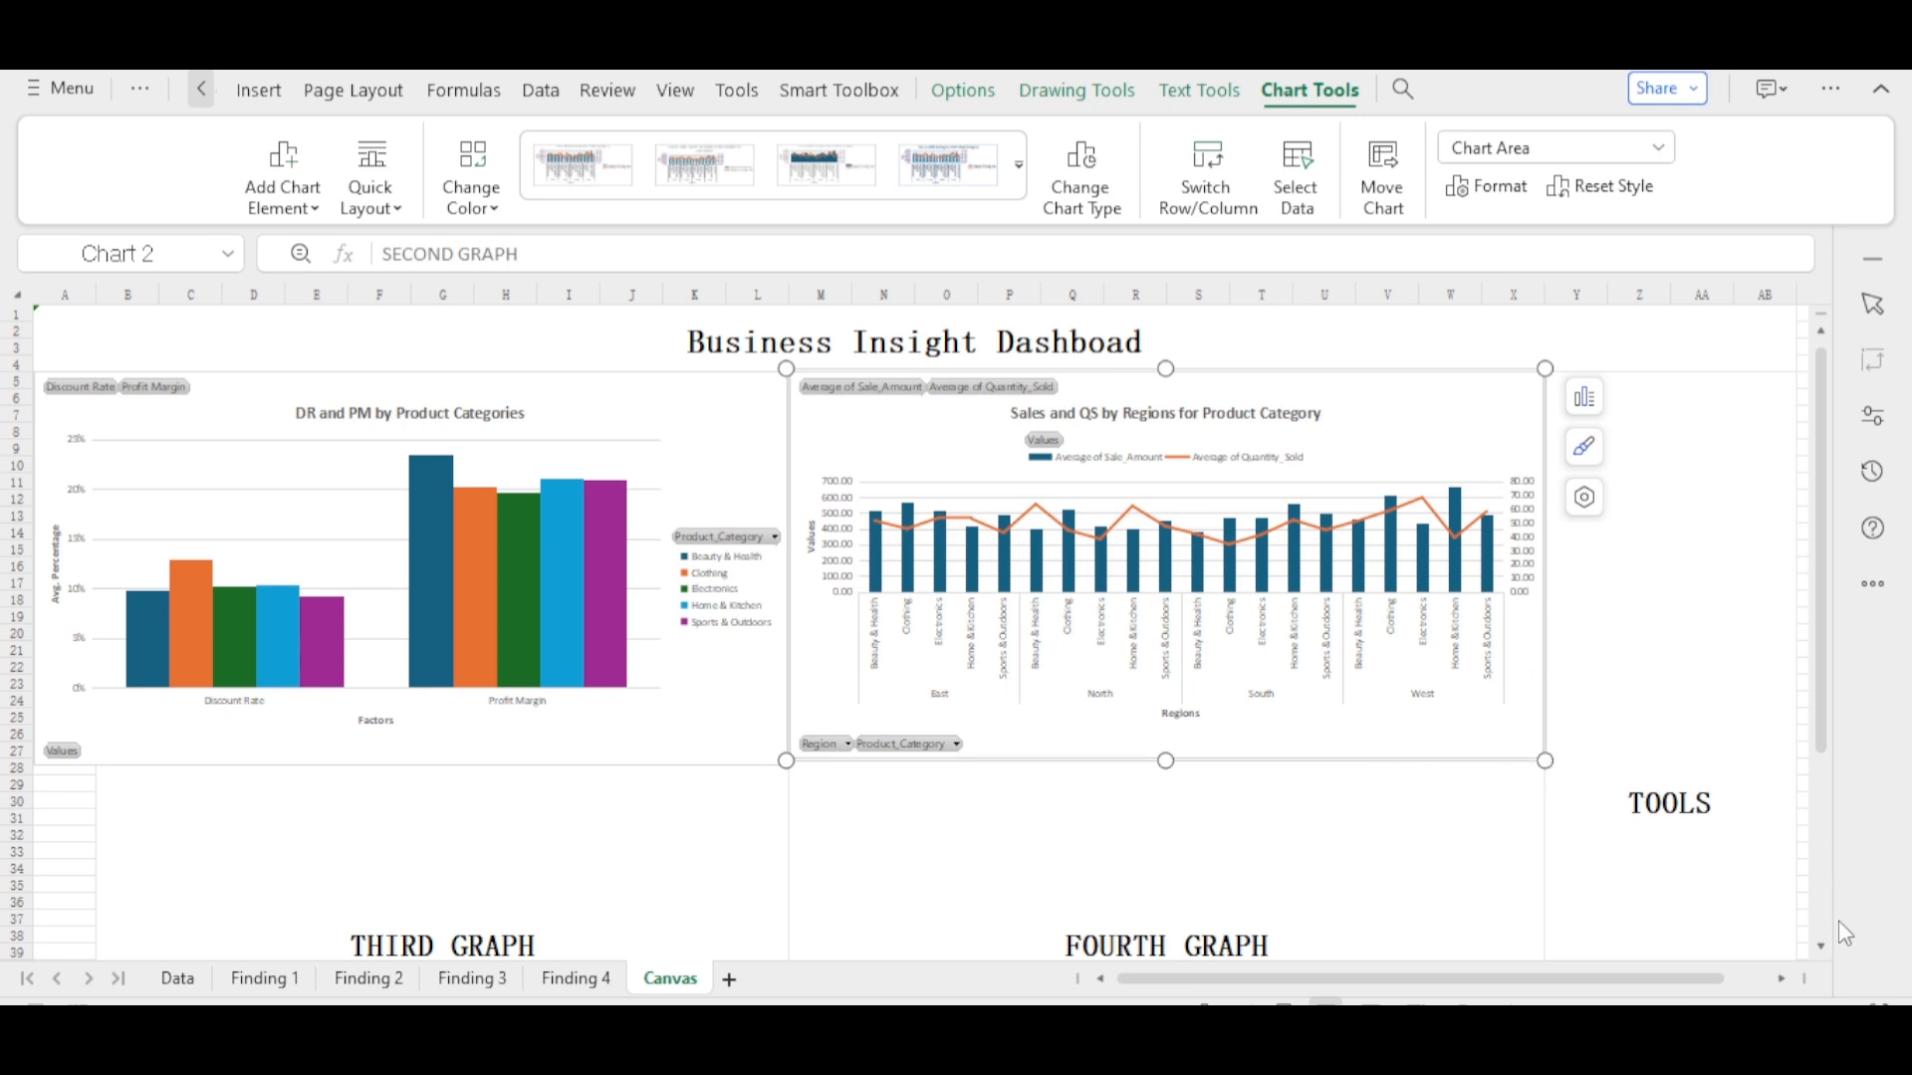
# - Delete the THIRD GRAPH placeholder text from its merged block below the first chart
pyautogui.scroll(-2, 1818, 940)
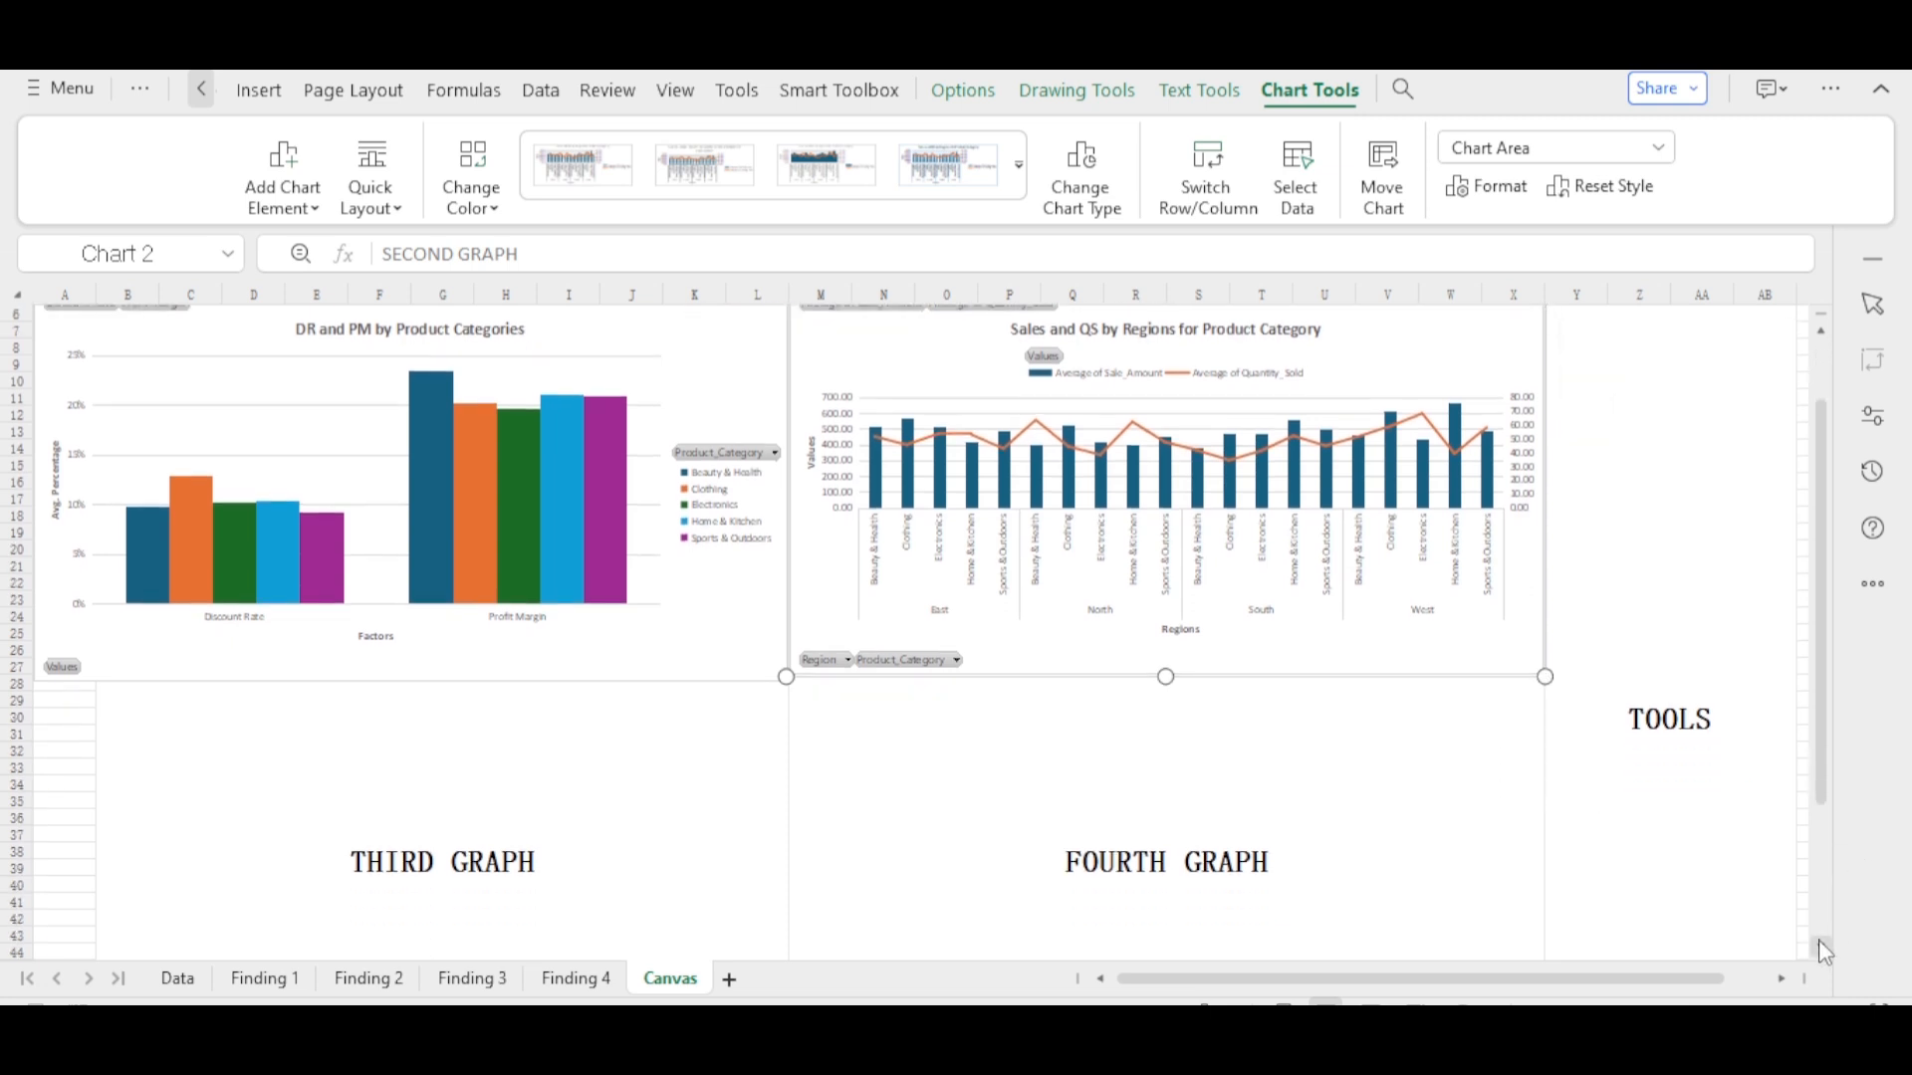
pyautogui.scroll(-1, 1818, 940)
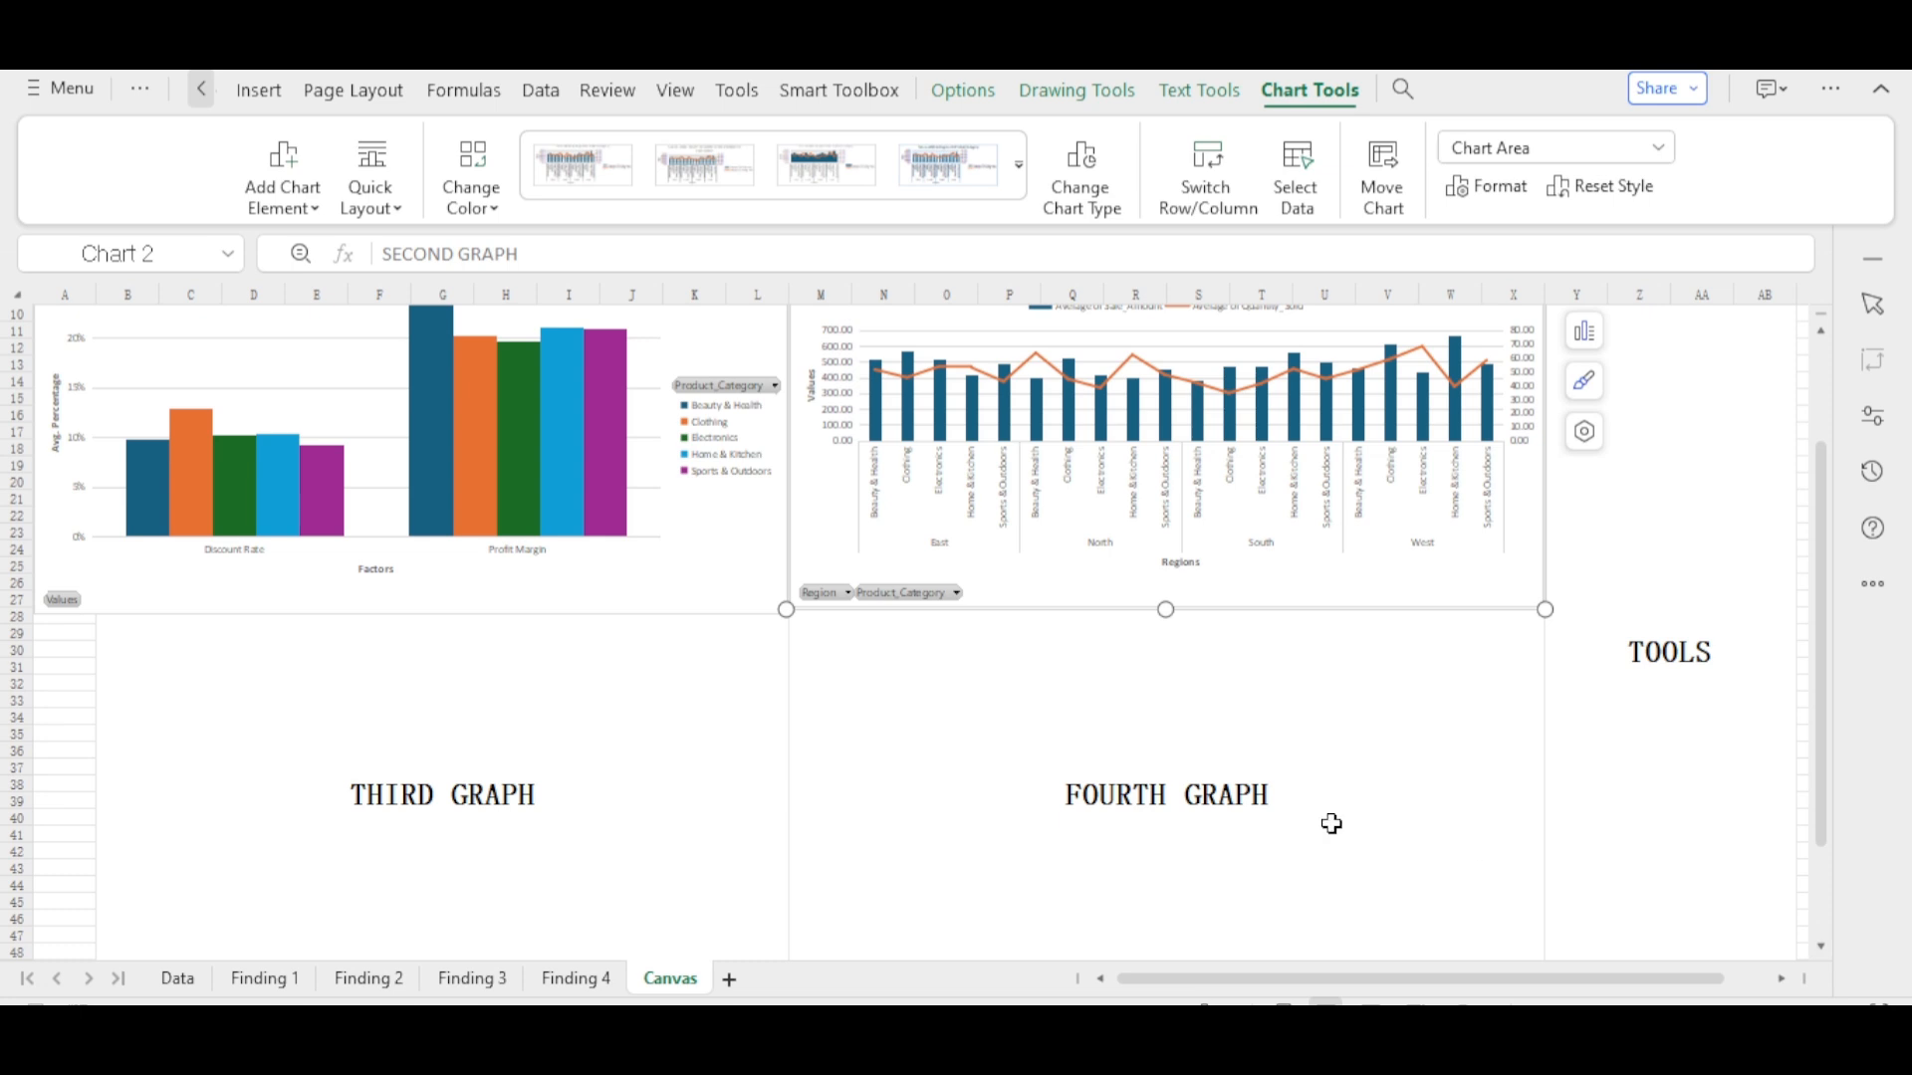
pyautogui.click(542, 791)
pyautogui.doubleClick(542, 791)
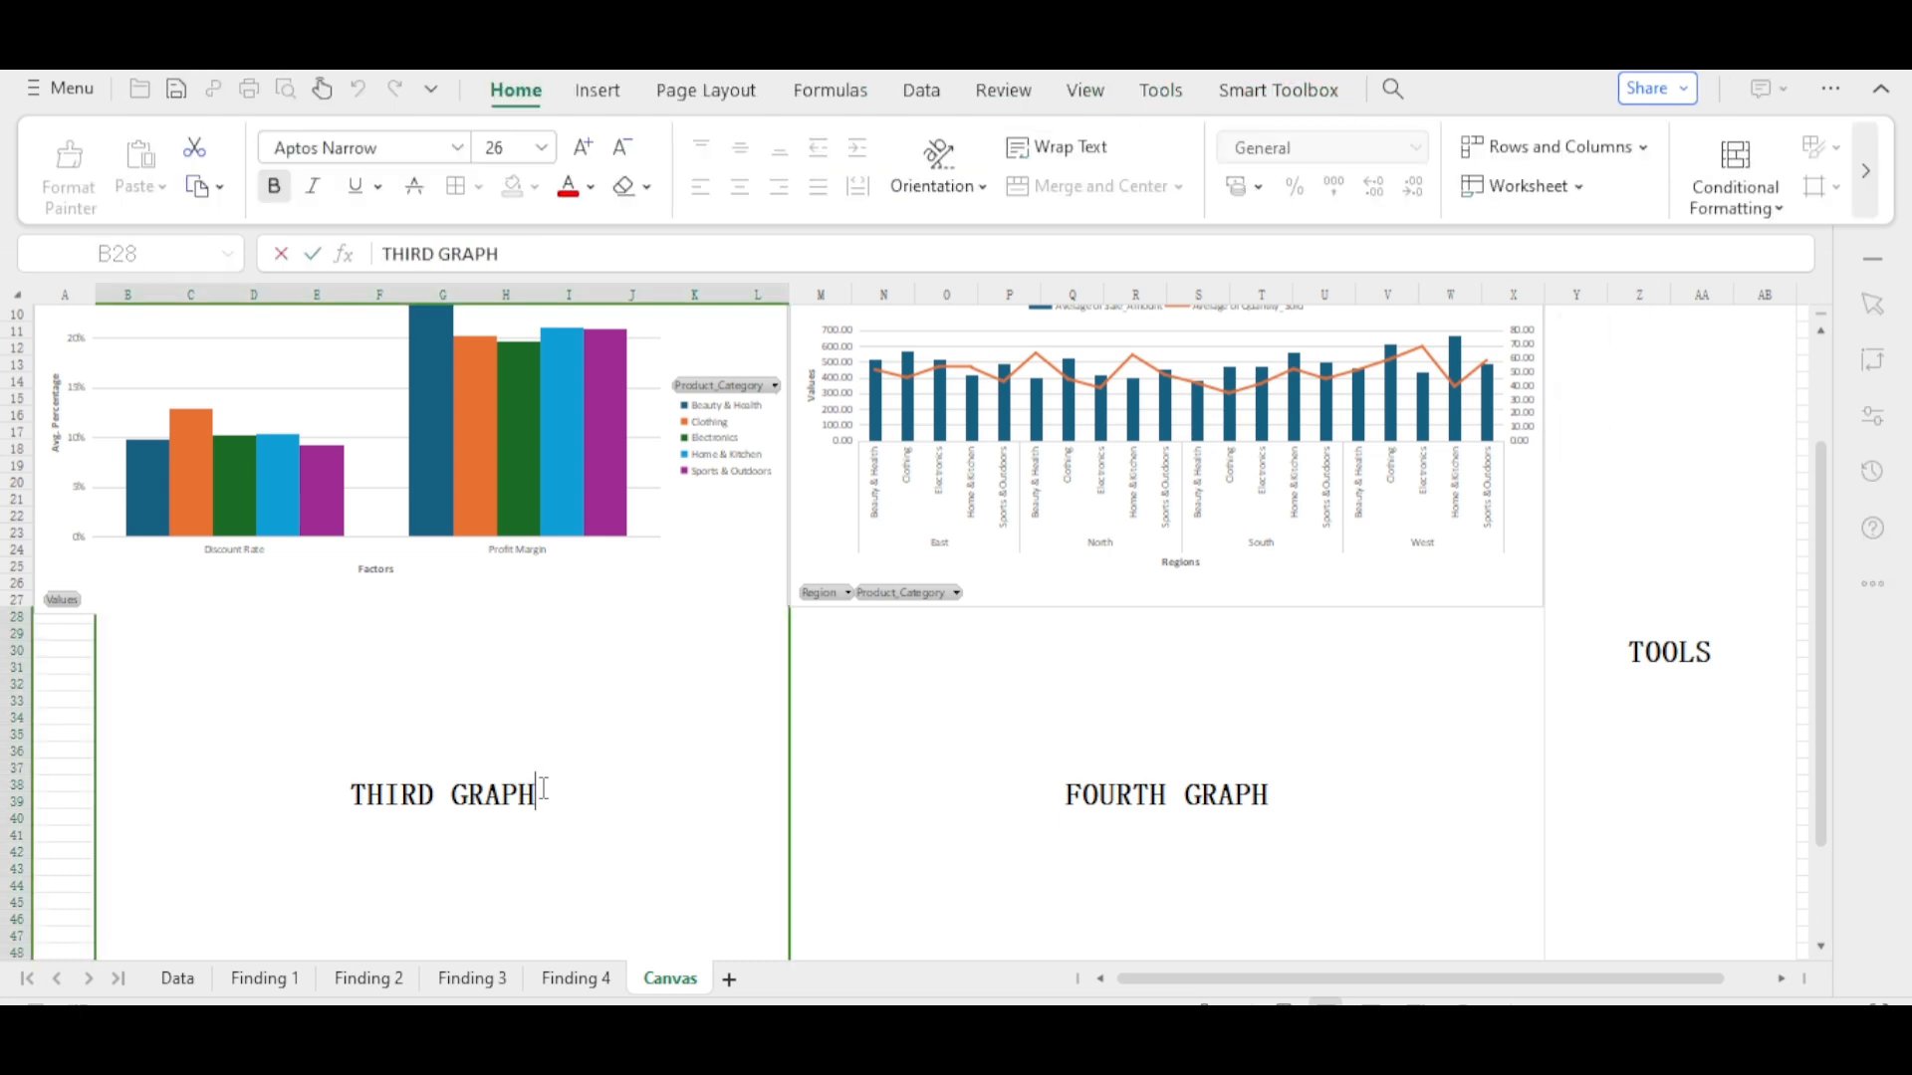
pyautogui.press('BackSpace')
pyautogui.press('BackSpace')
pyautogui.press('BackSpace')
pyautogui.press('BackSpace')
pyautogui.press('BackSpace')
pyautogui.press('BackSpace')
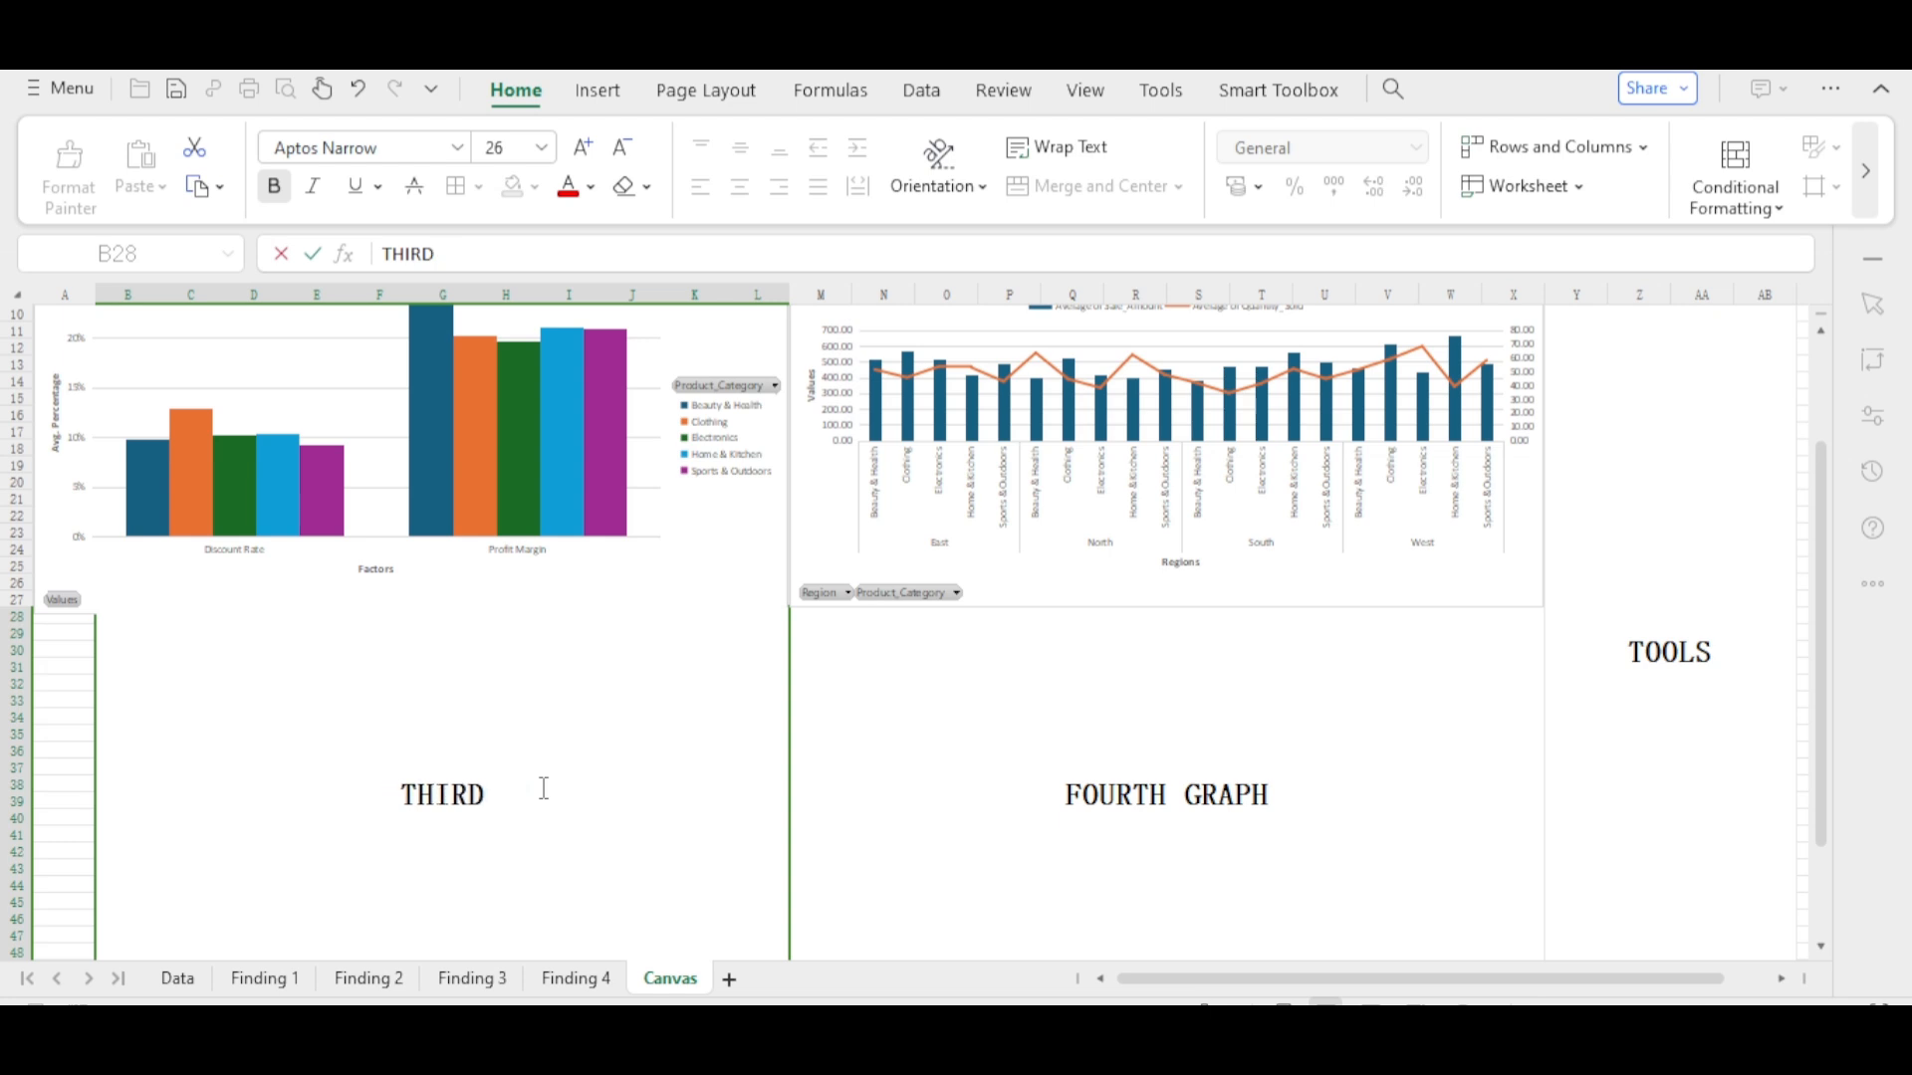
pyautogui.press('BackSpace')
pyautogui.press('BackSpace')
pyautogui.press('BackSpace')
pyautogui.press('BackSpace')
pyautogui.press('BackSpace')
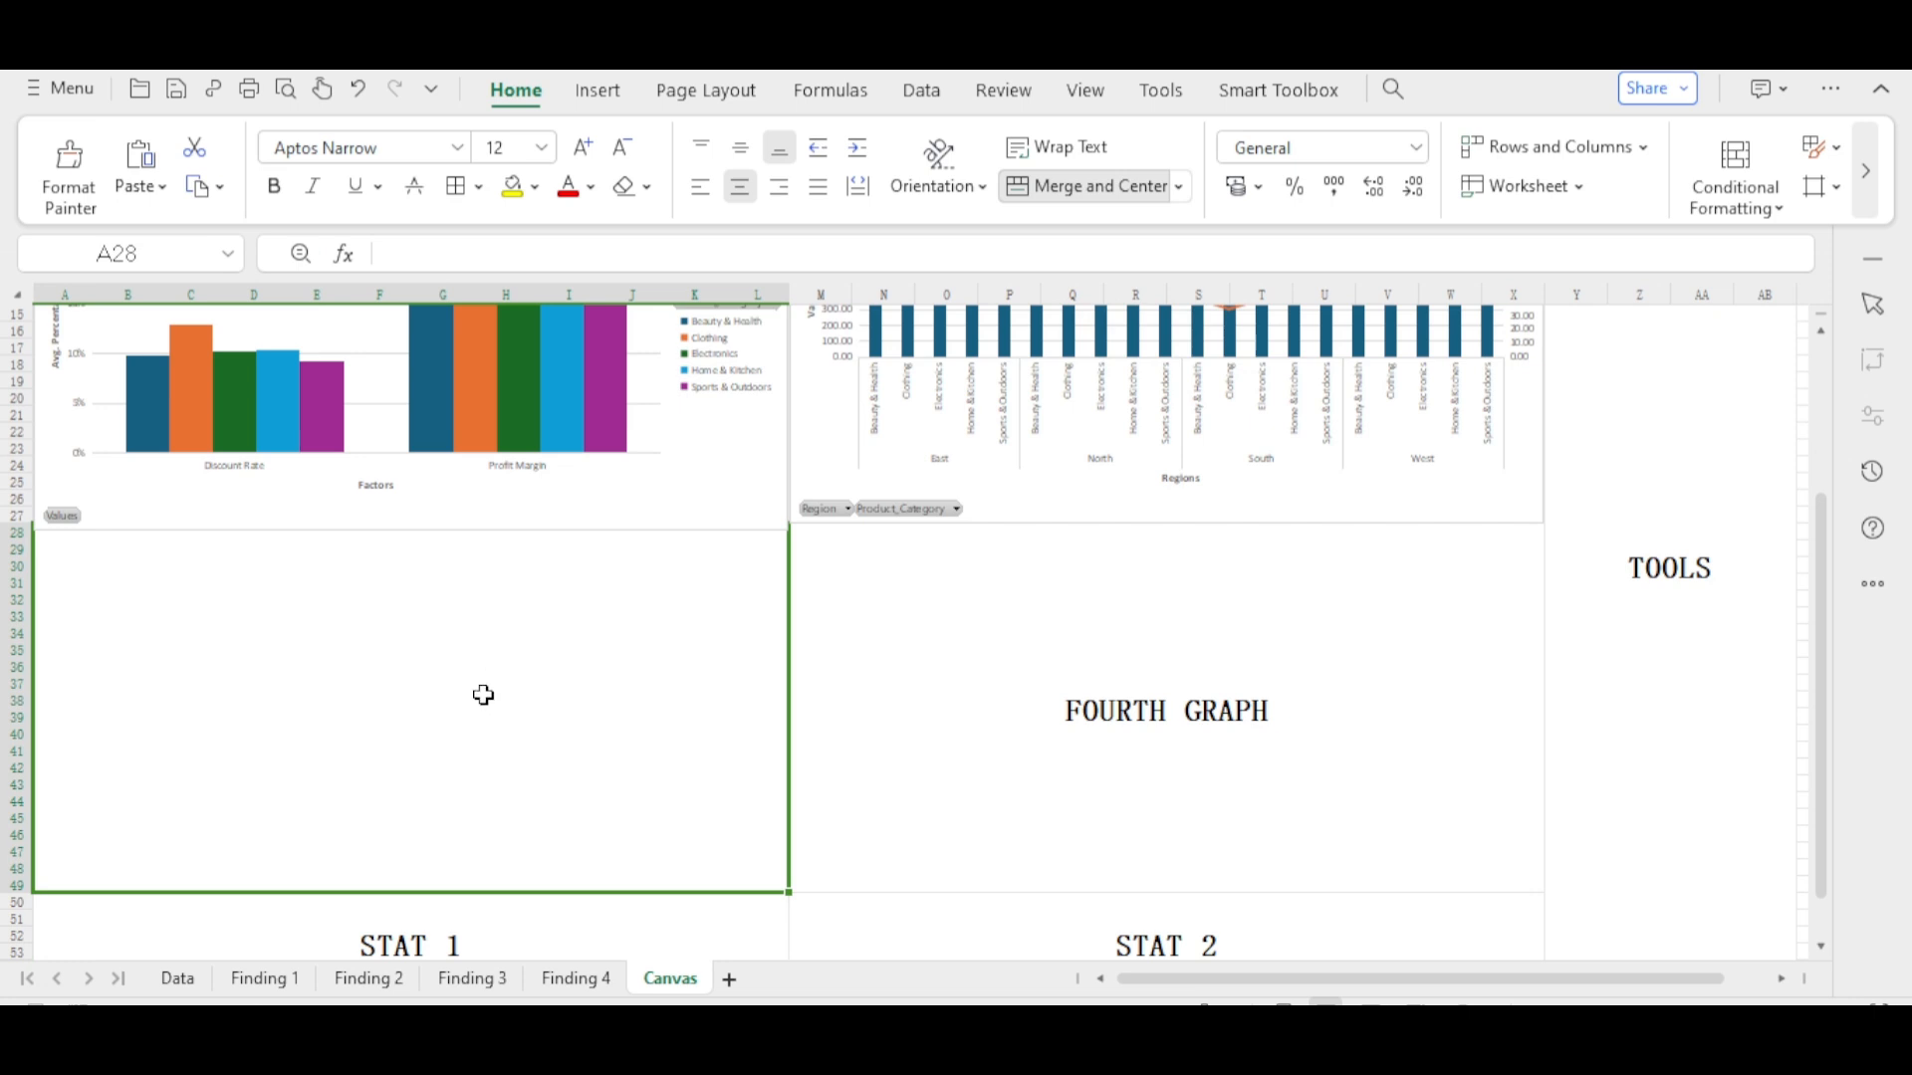
# - Copy the chart of products sold per product category from the Finding 3 sheet and return to the Canvas sheet
pyautogui.click(495, 976)
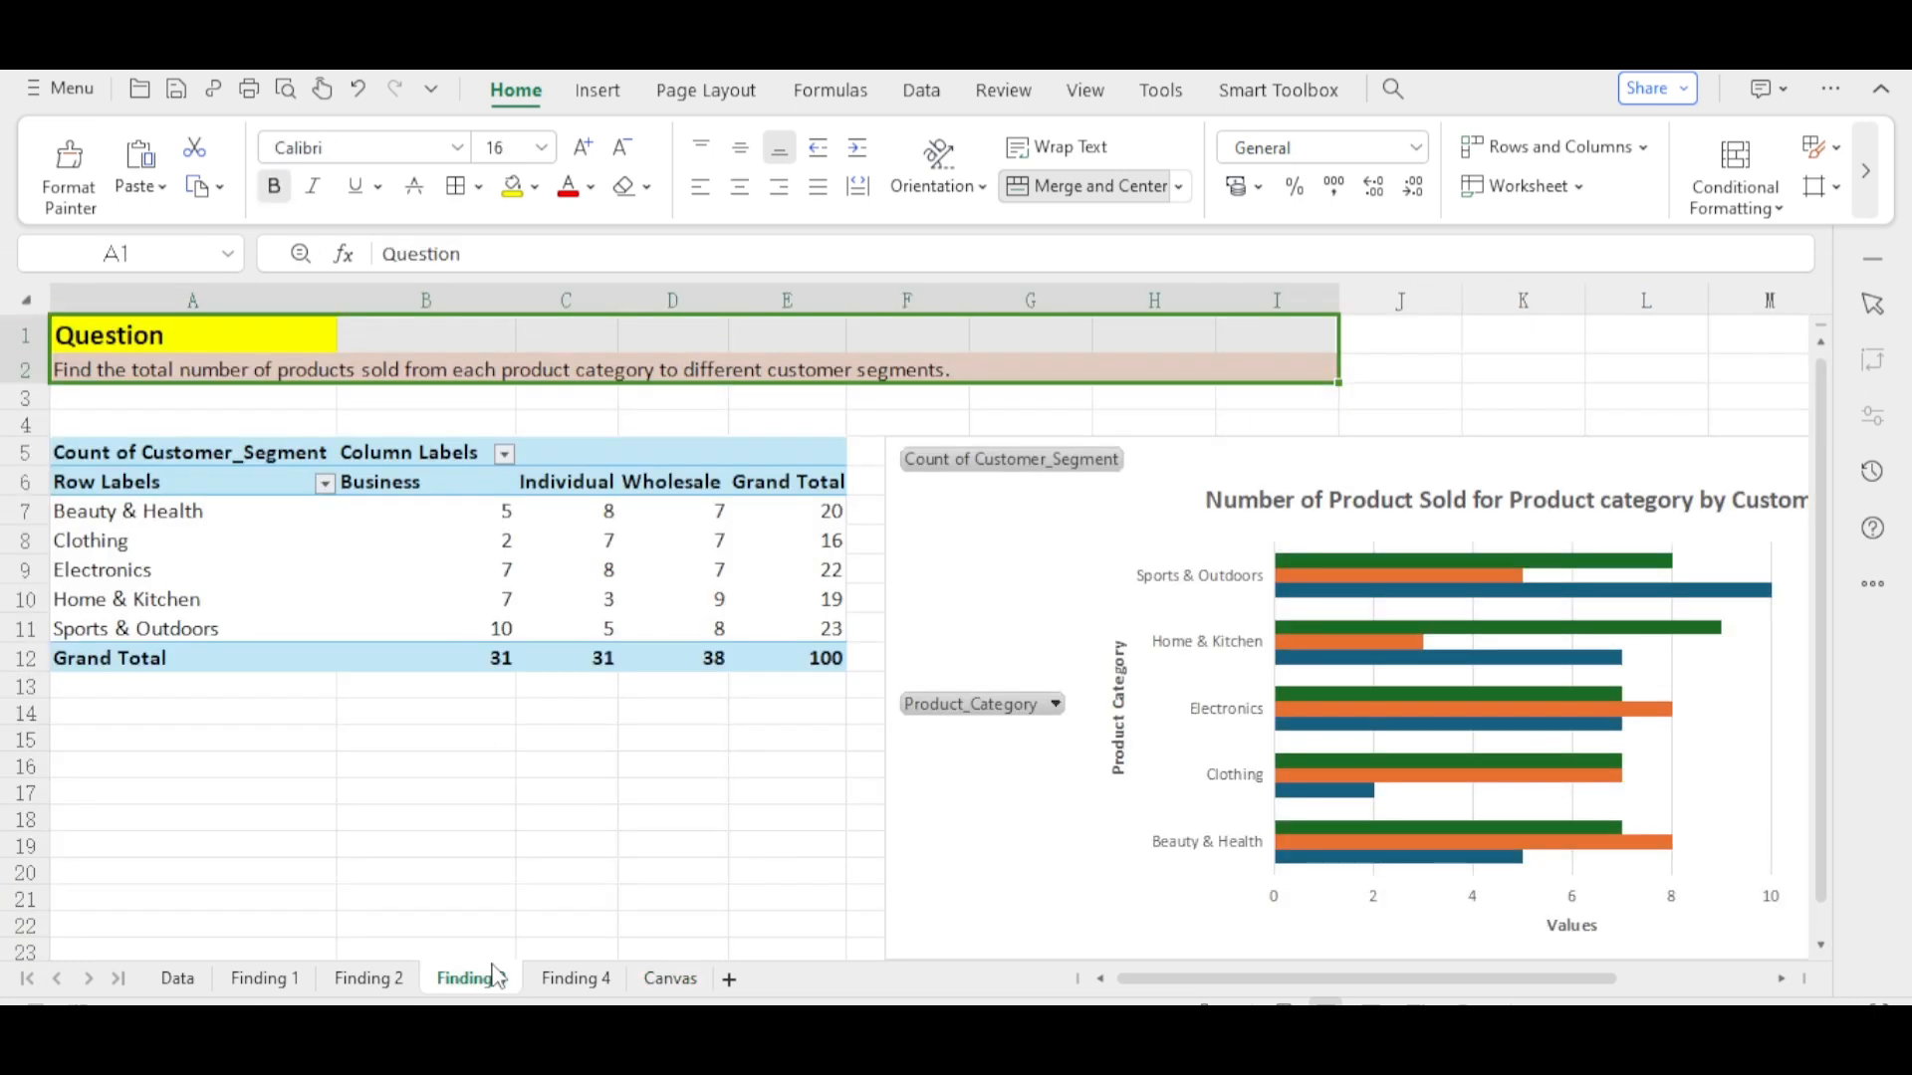
pyautogui.rightClick(1089, 629)
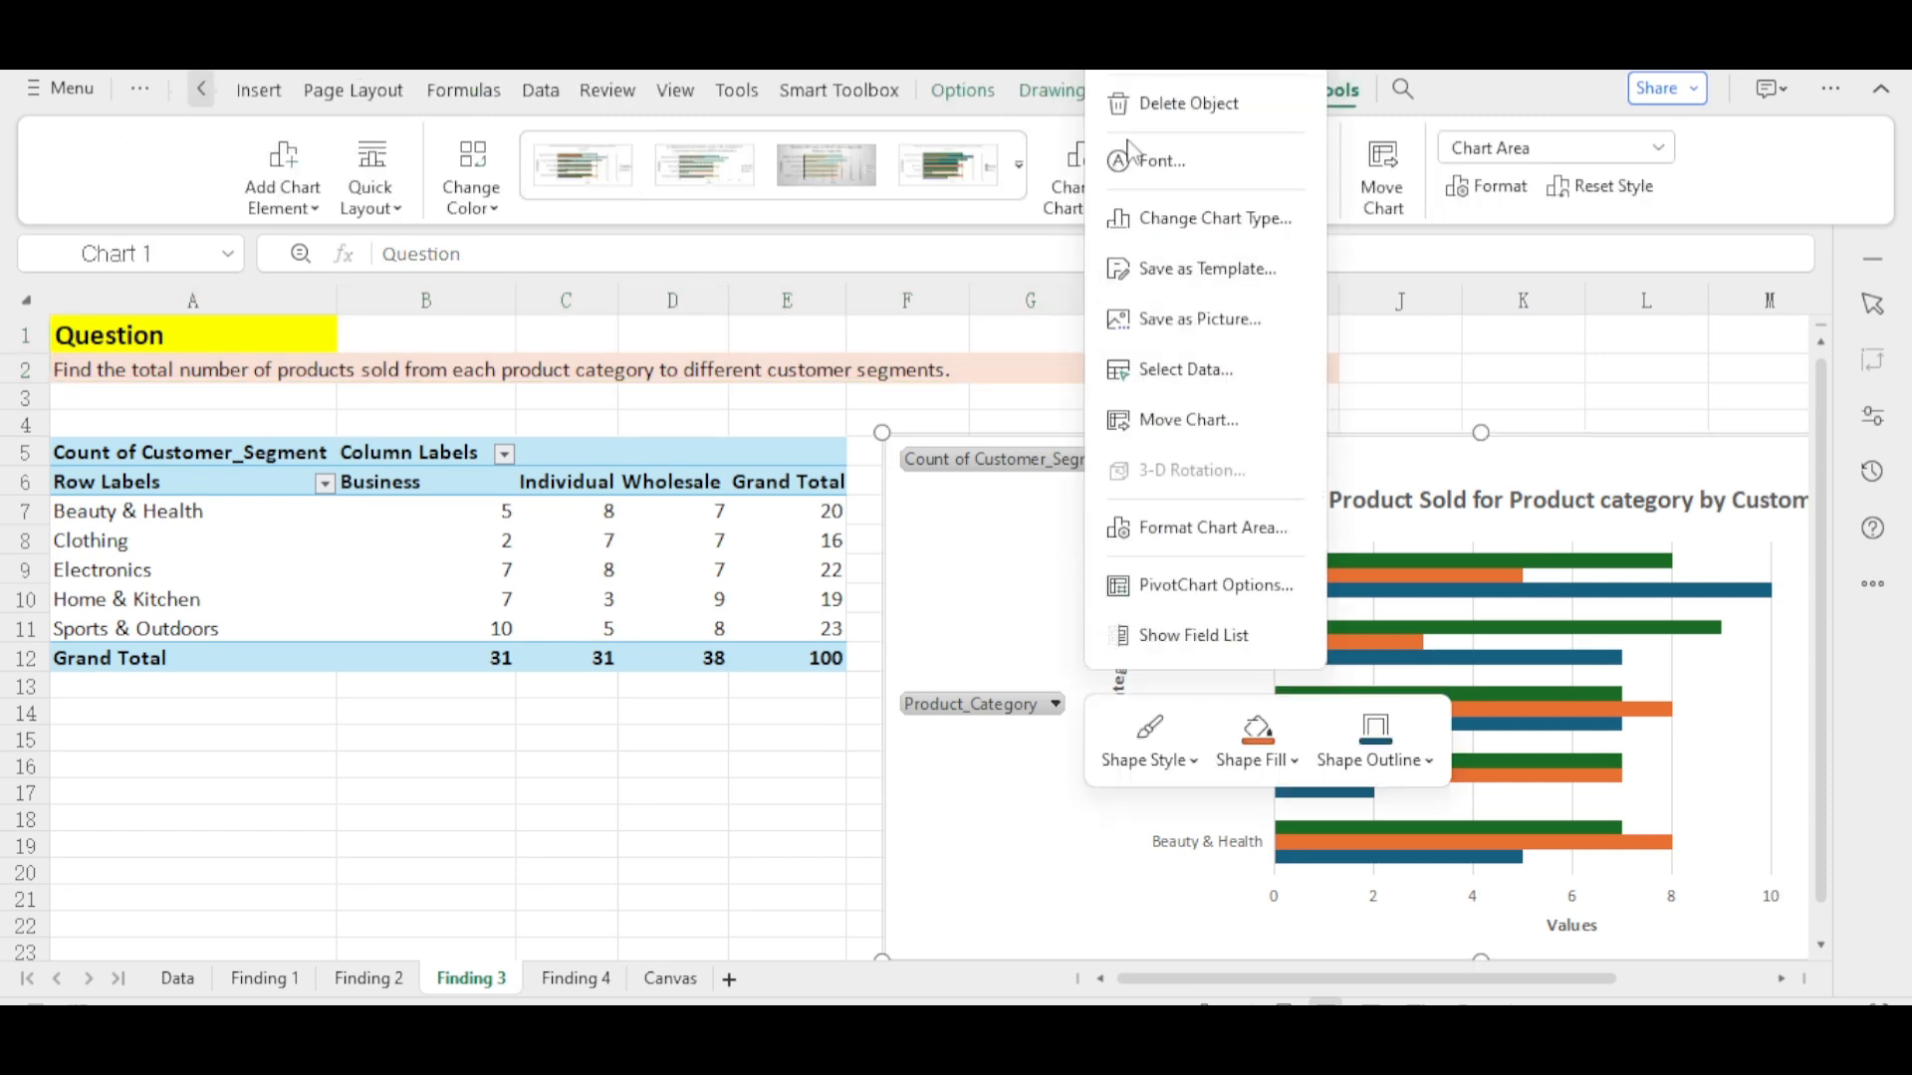
pyautogui.click(1120, 62)
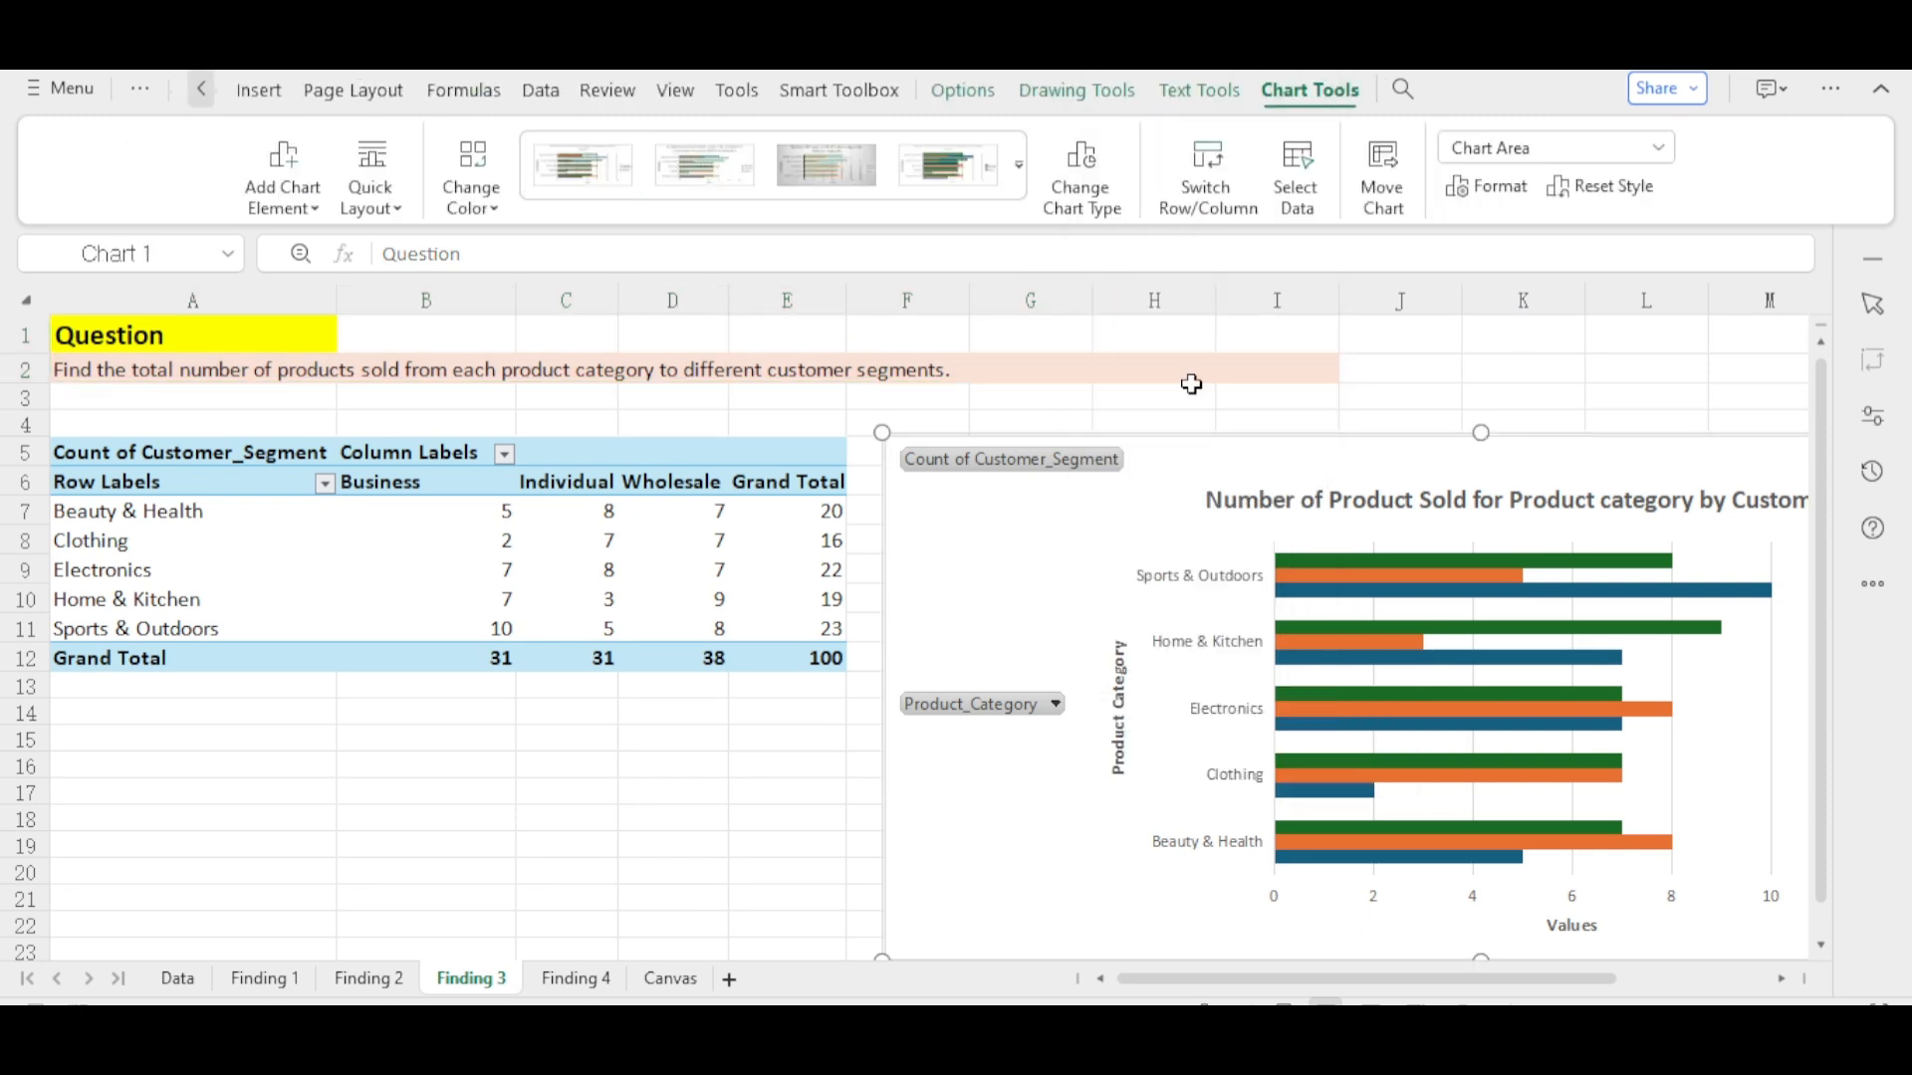
pyautogui.click(665, 979)
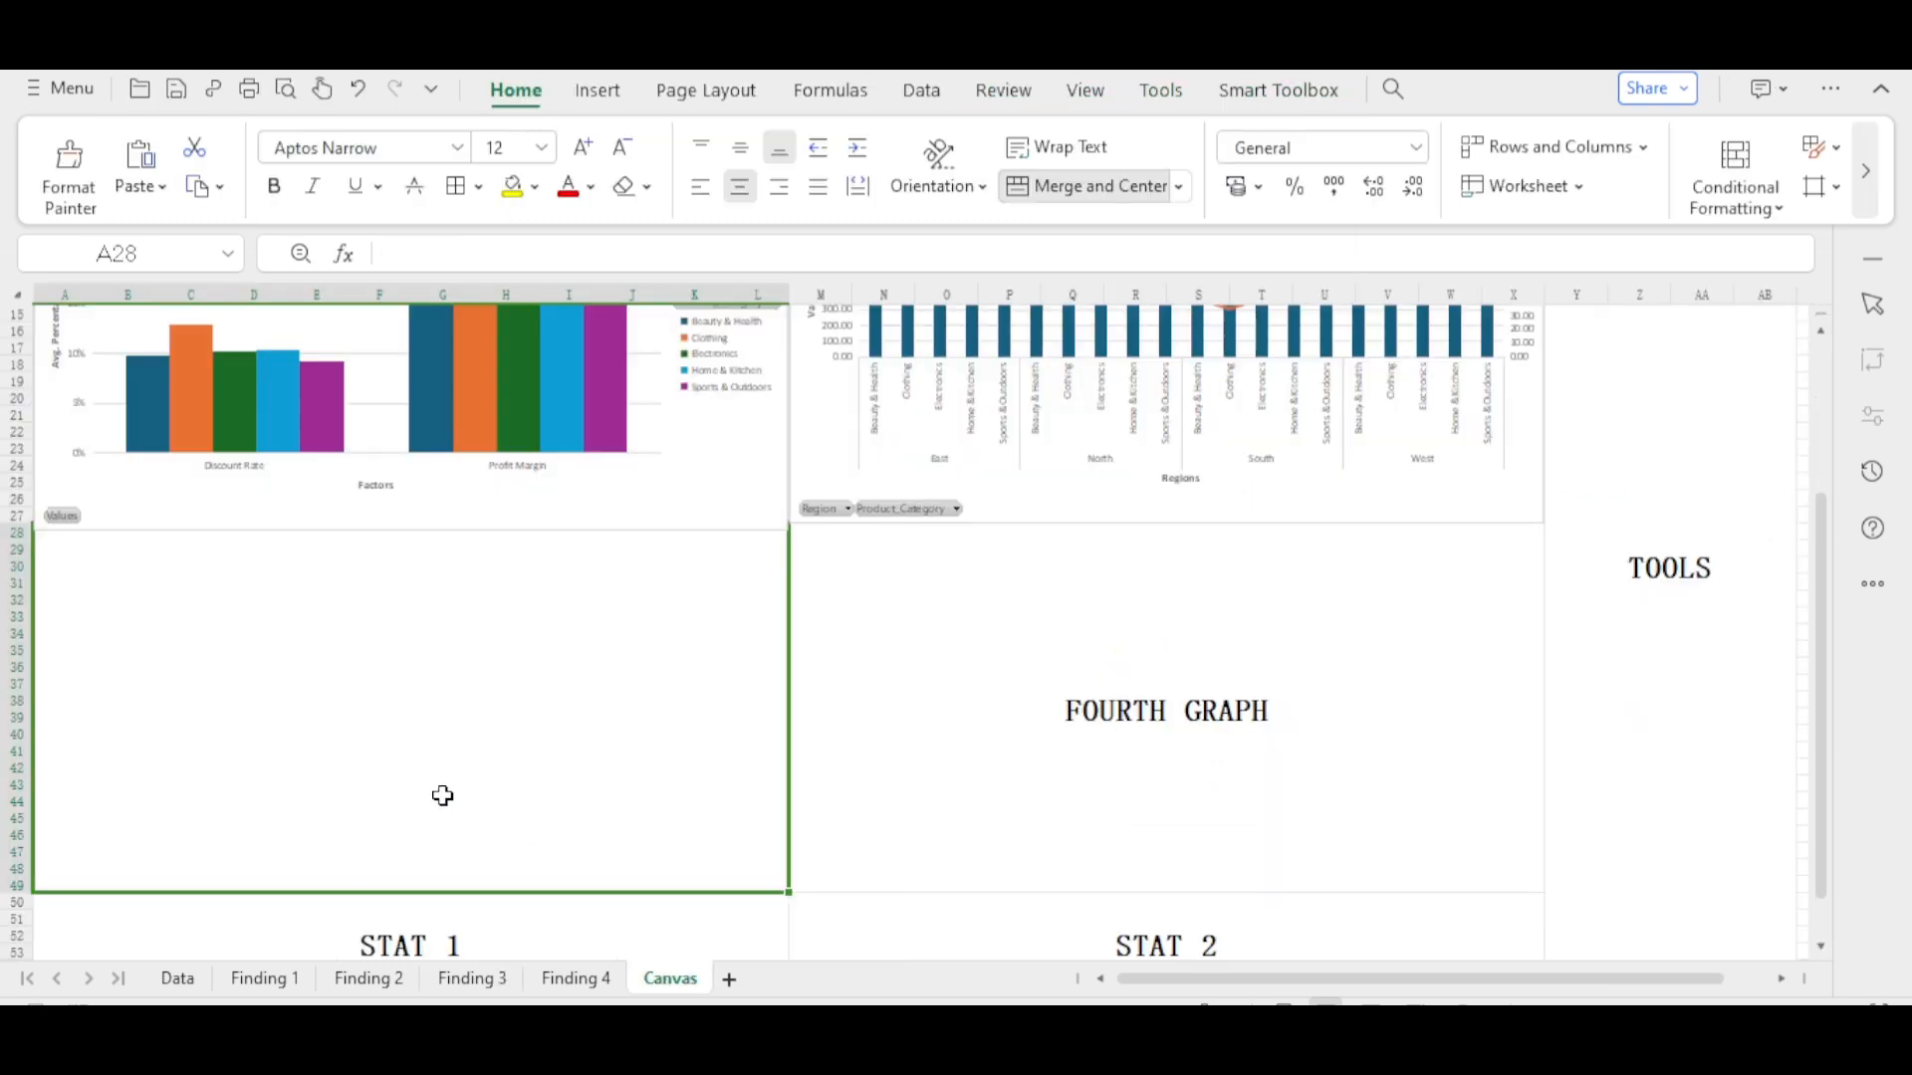
# - Paste the copied chart over the emptied third graph block and enlarge it to fill the block
pyautogui.rightClick(365, 721)
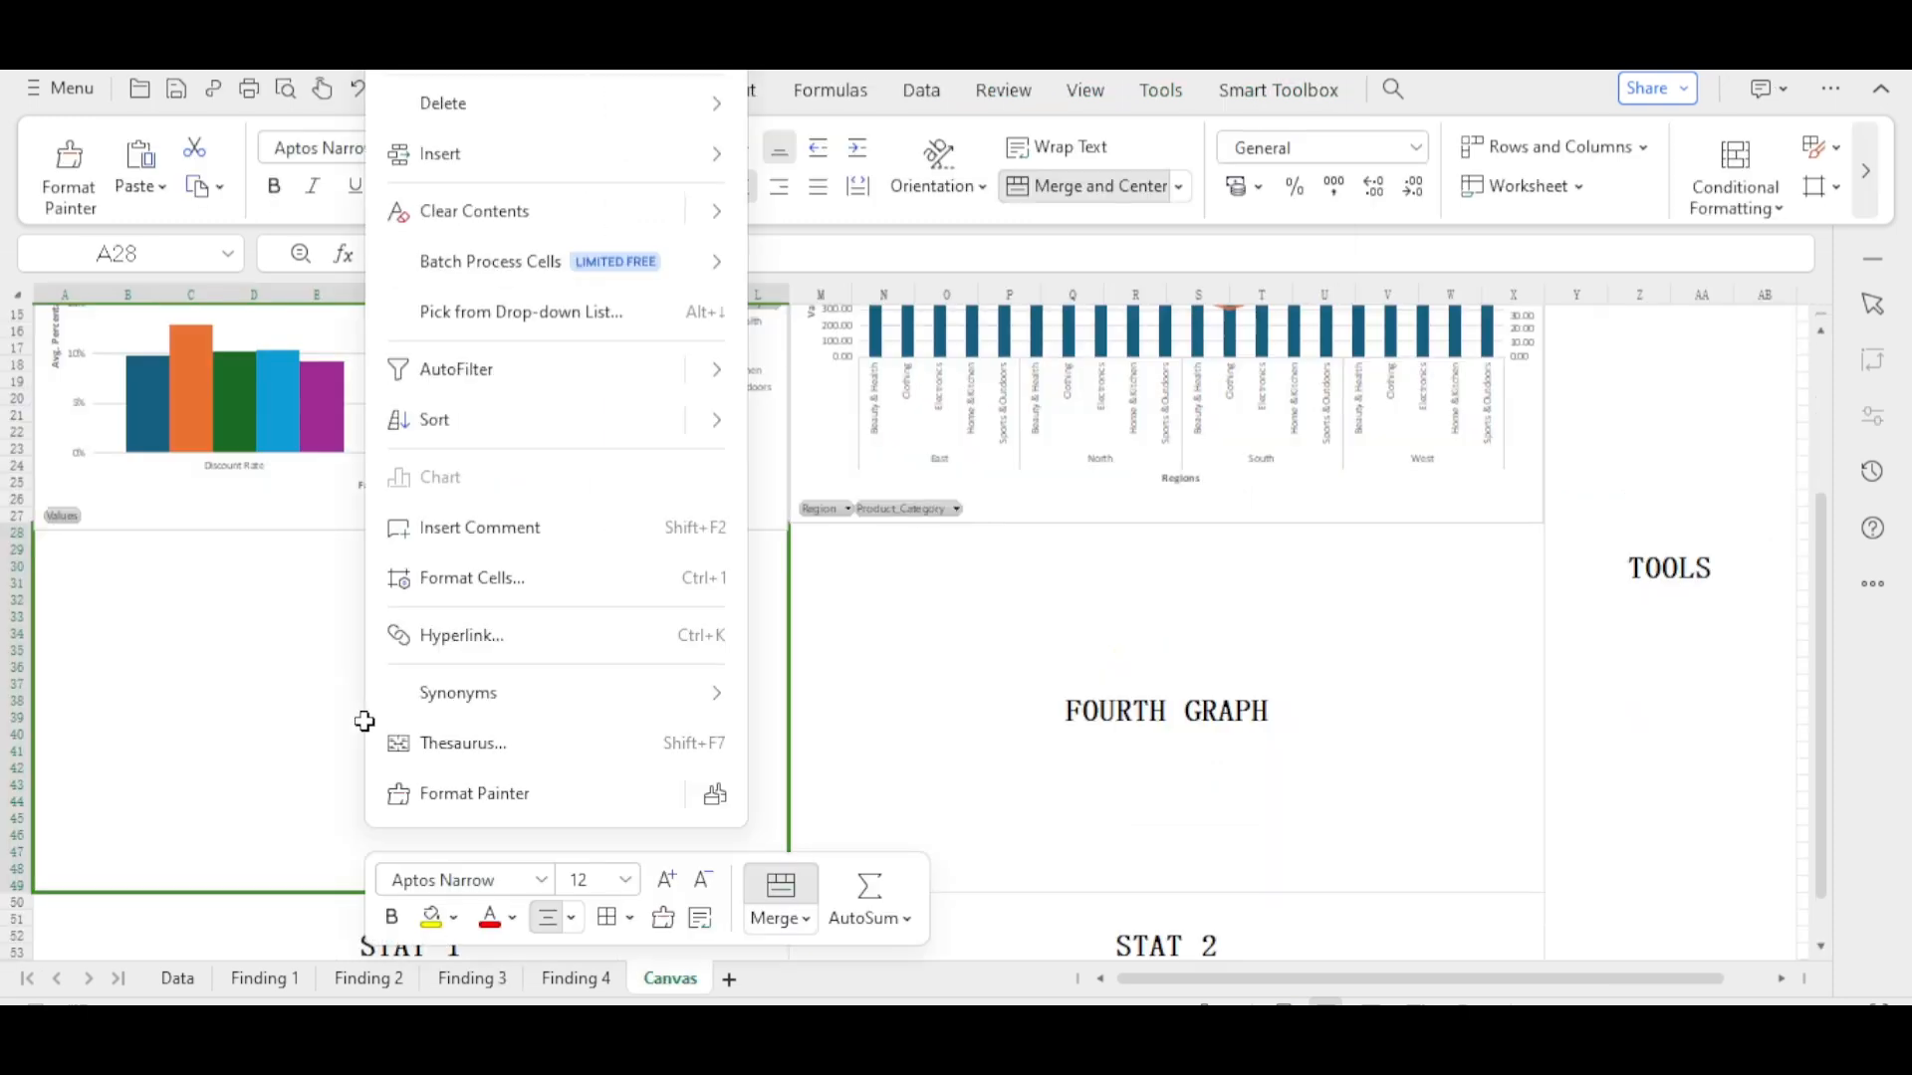
pyautogui.click(515, 75)
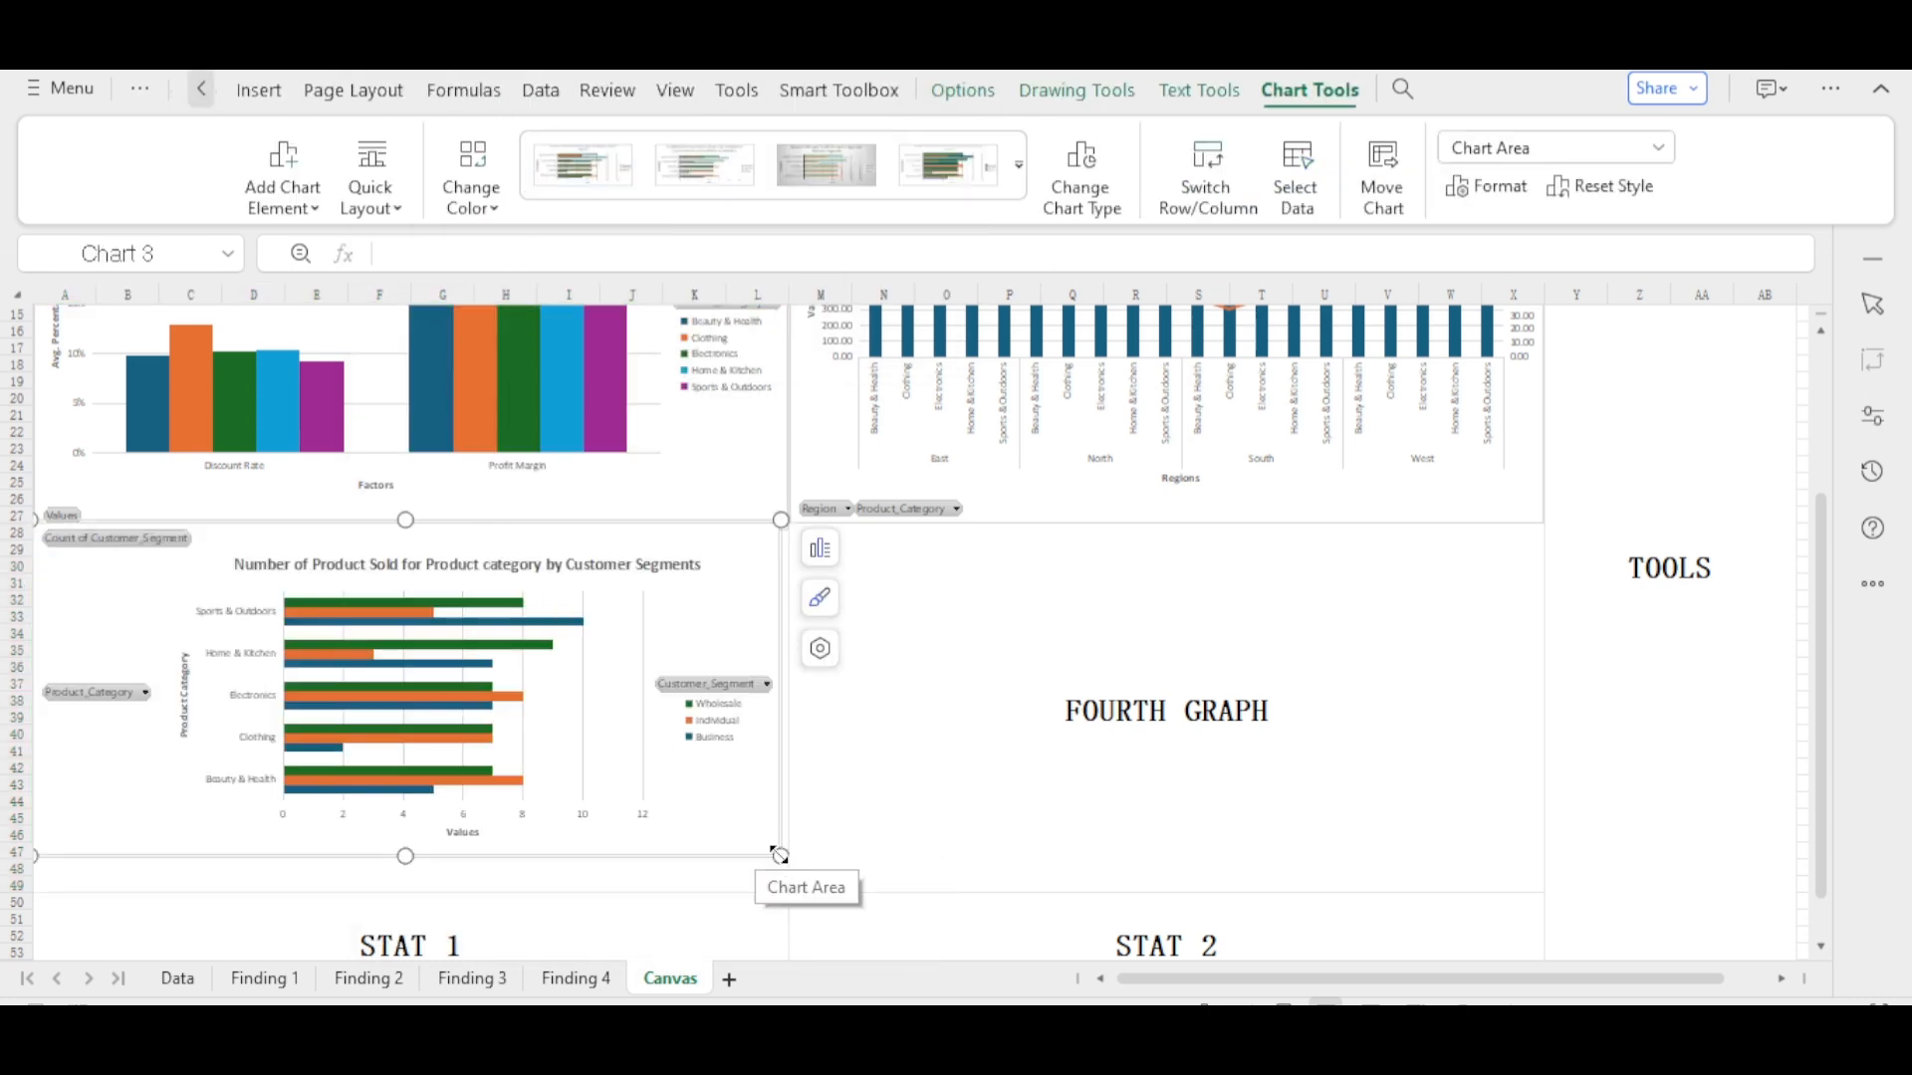
pyautogui.moveTo(780, 856); pyautogui.dragTo(791, 893)
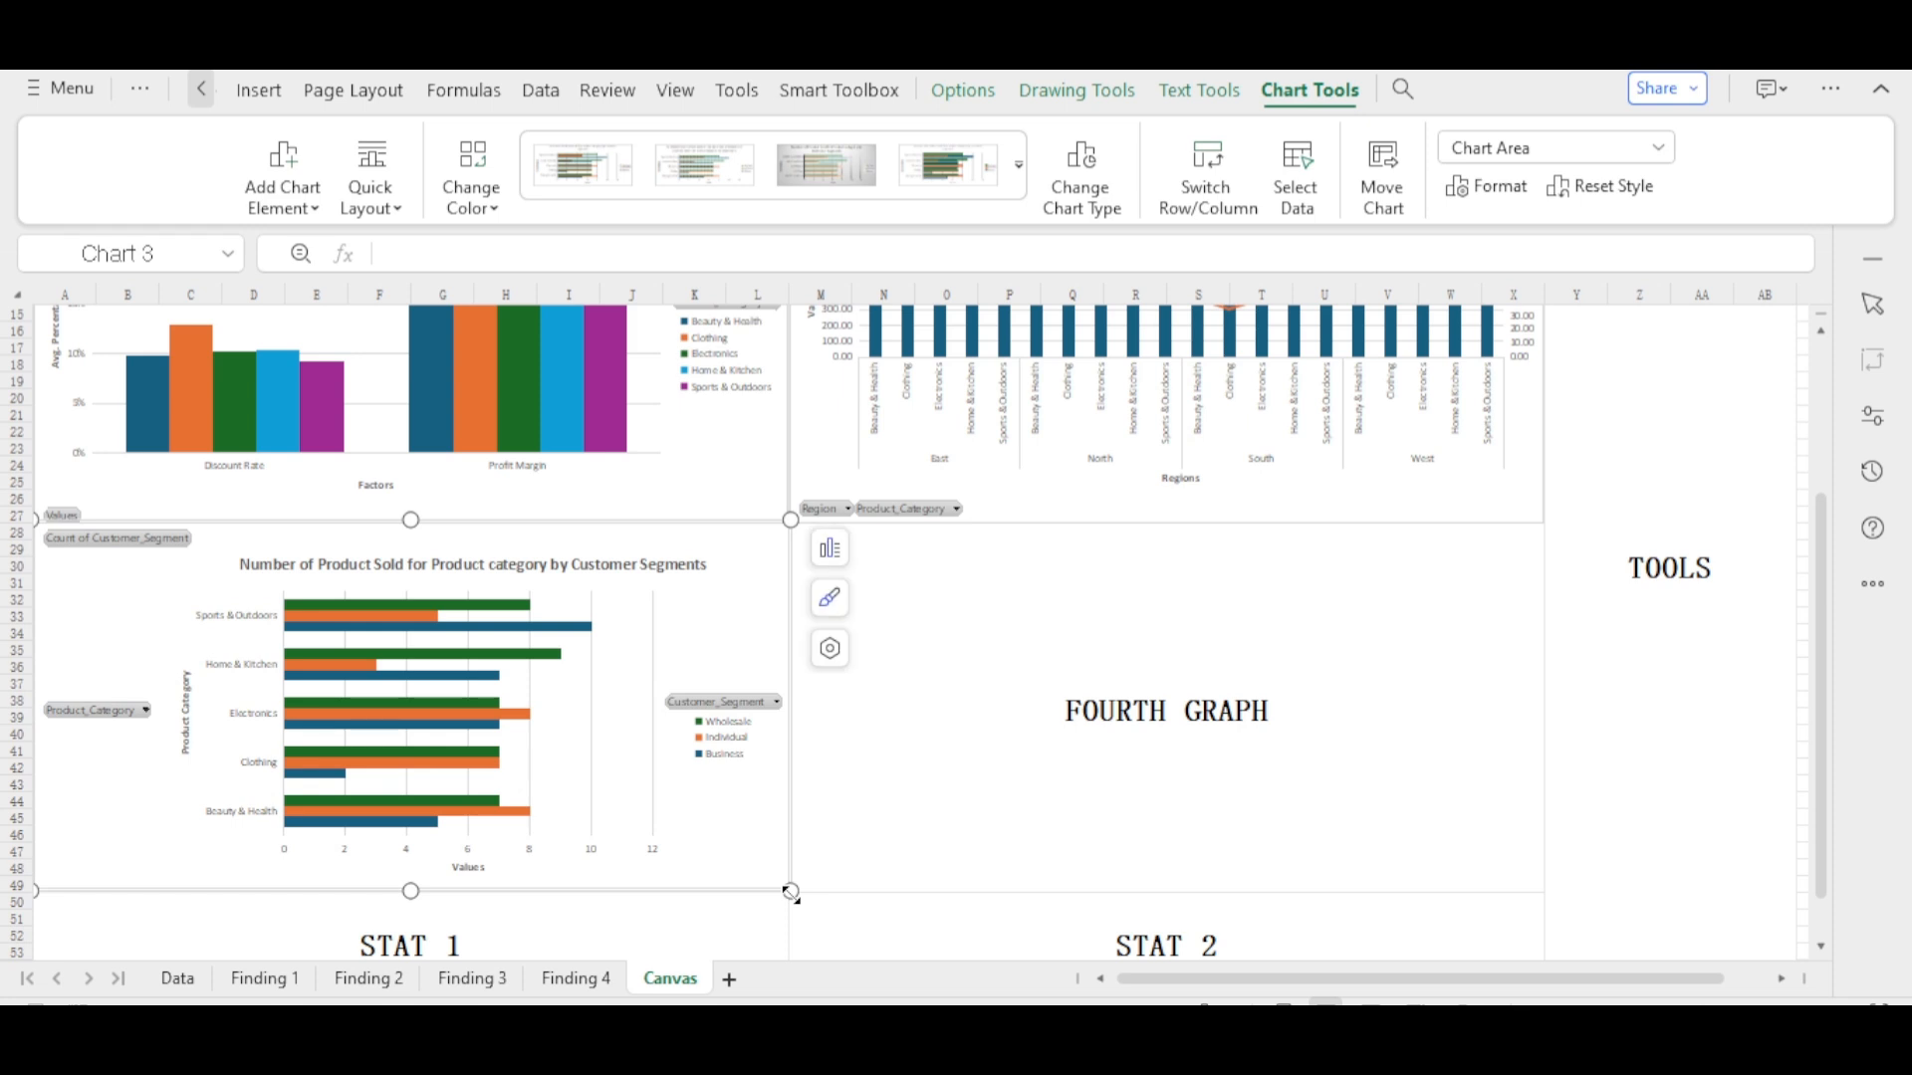
# - Delete the FOURTH GRAPH placeholder text from its merged block
pyautogui.click(979, 826)
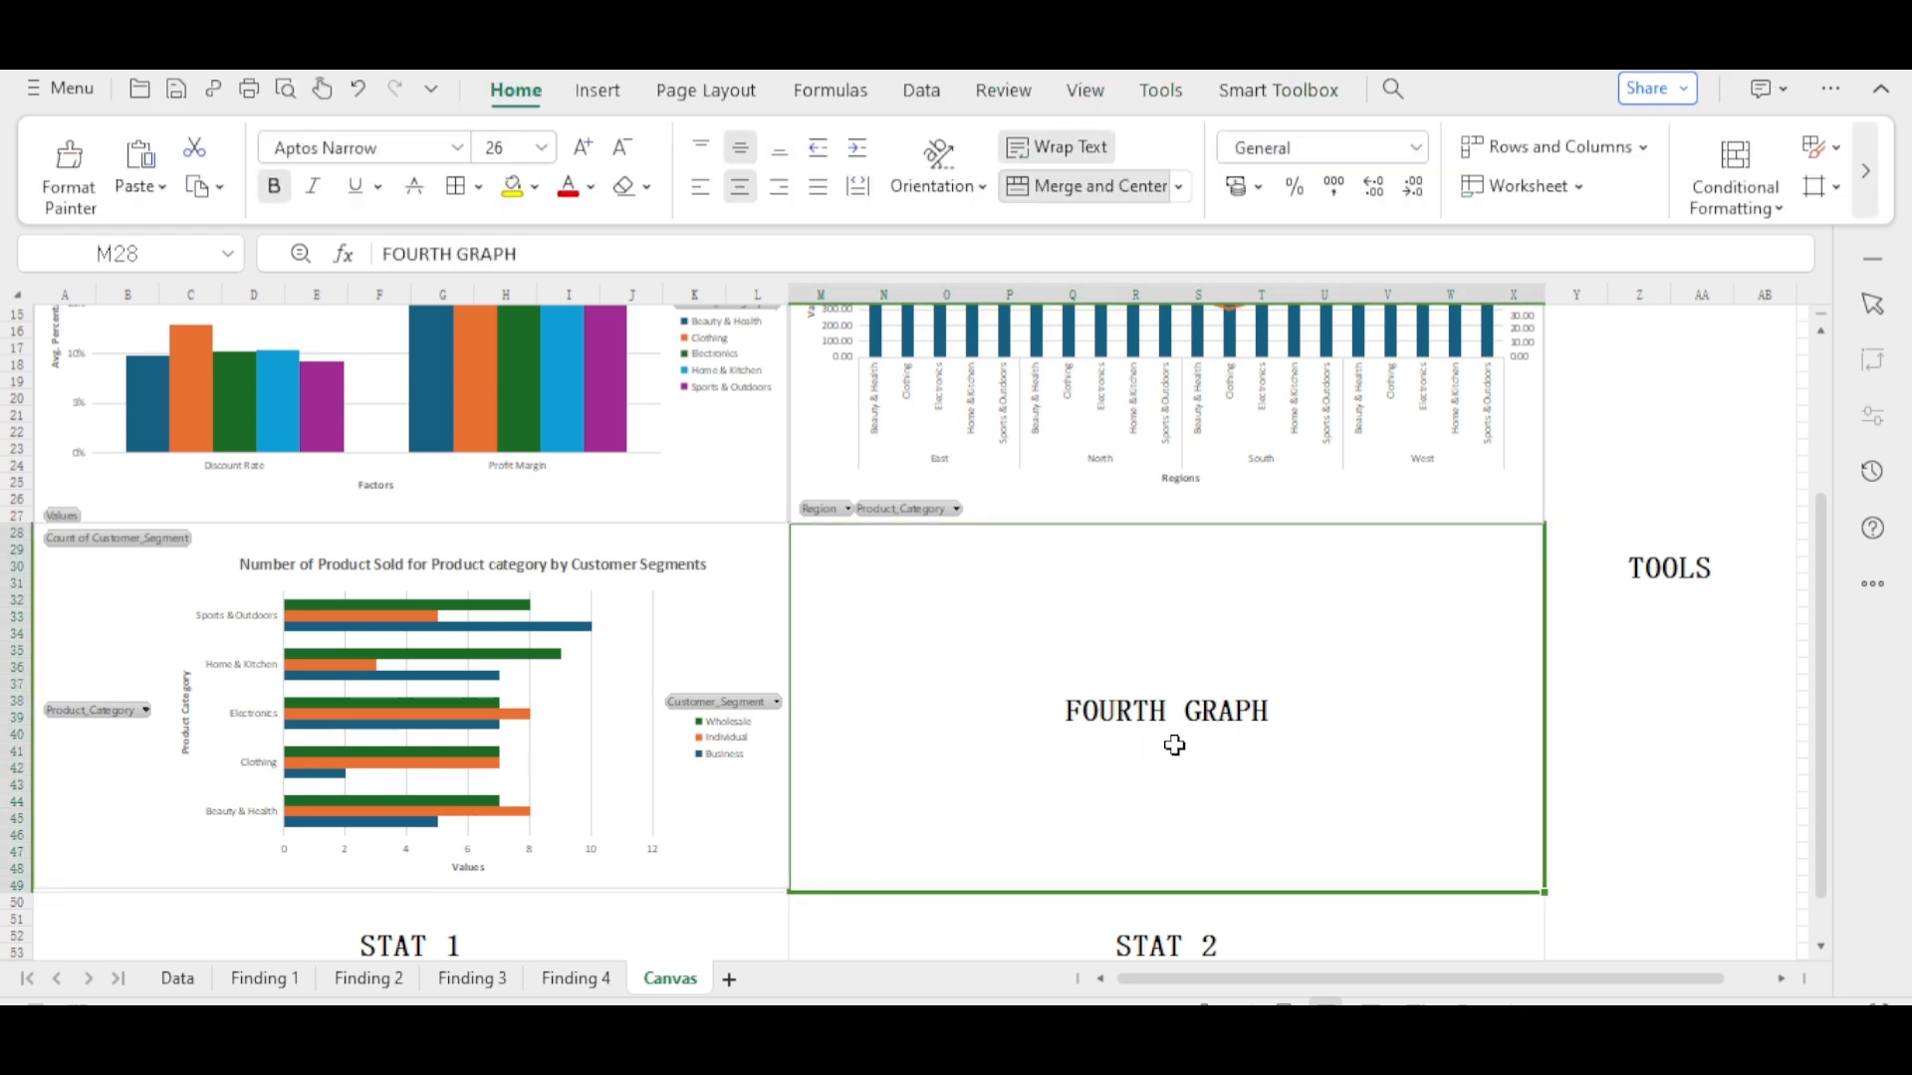
pyautogui.doubleClick(1293, 722)
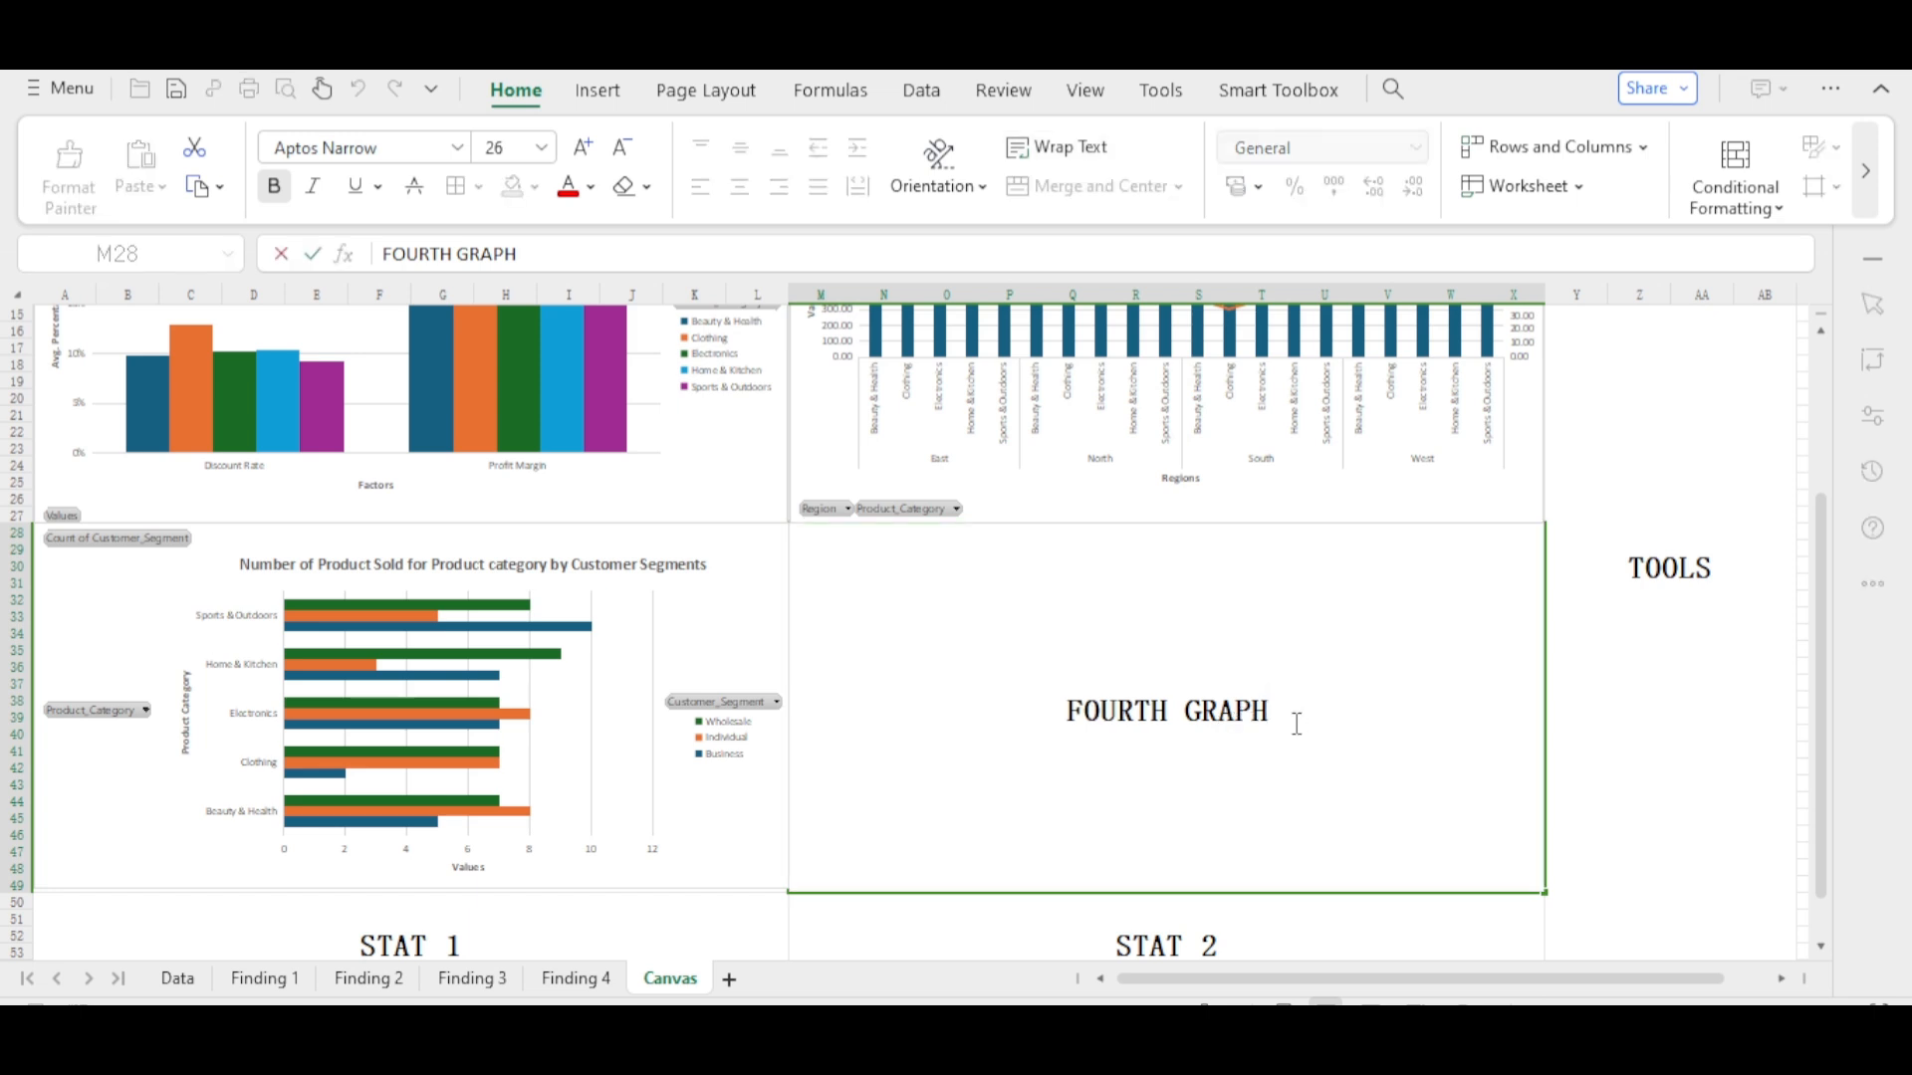
pyautogui.press('BackSpace')
pyautogui.press('BackSpace')
pyautogui.press('BackSpace')
pyautogui.press('BackSpace')
pyautogui.press('BackSpace')
pyautogui.press('BackSpace')
pyautogui.press('BackSpace')
pyautogui.press('BackSpace')
pyautogui.press('BackSpace')
pyautogui.press('BackSpace')
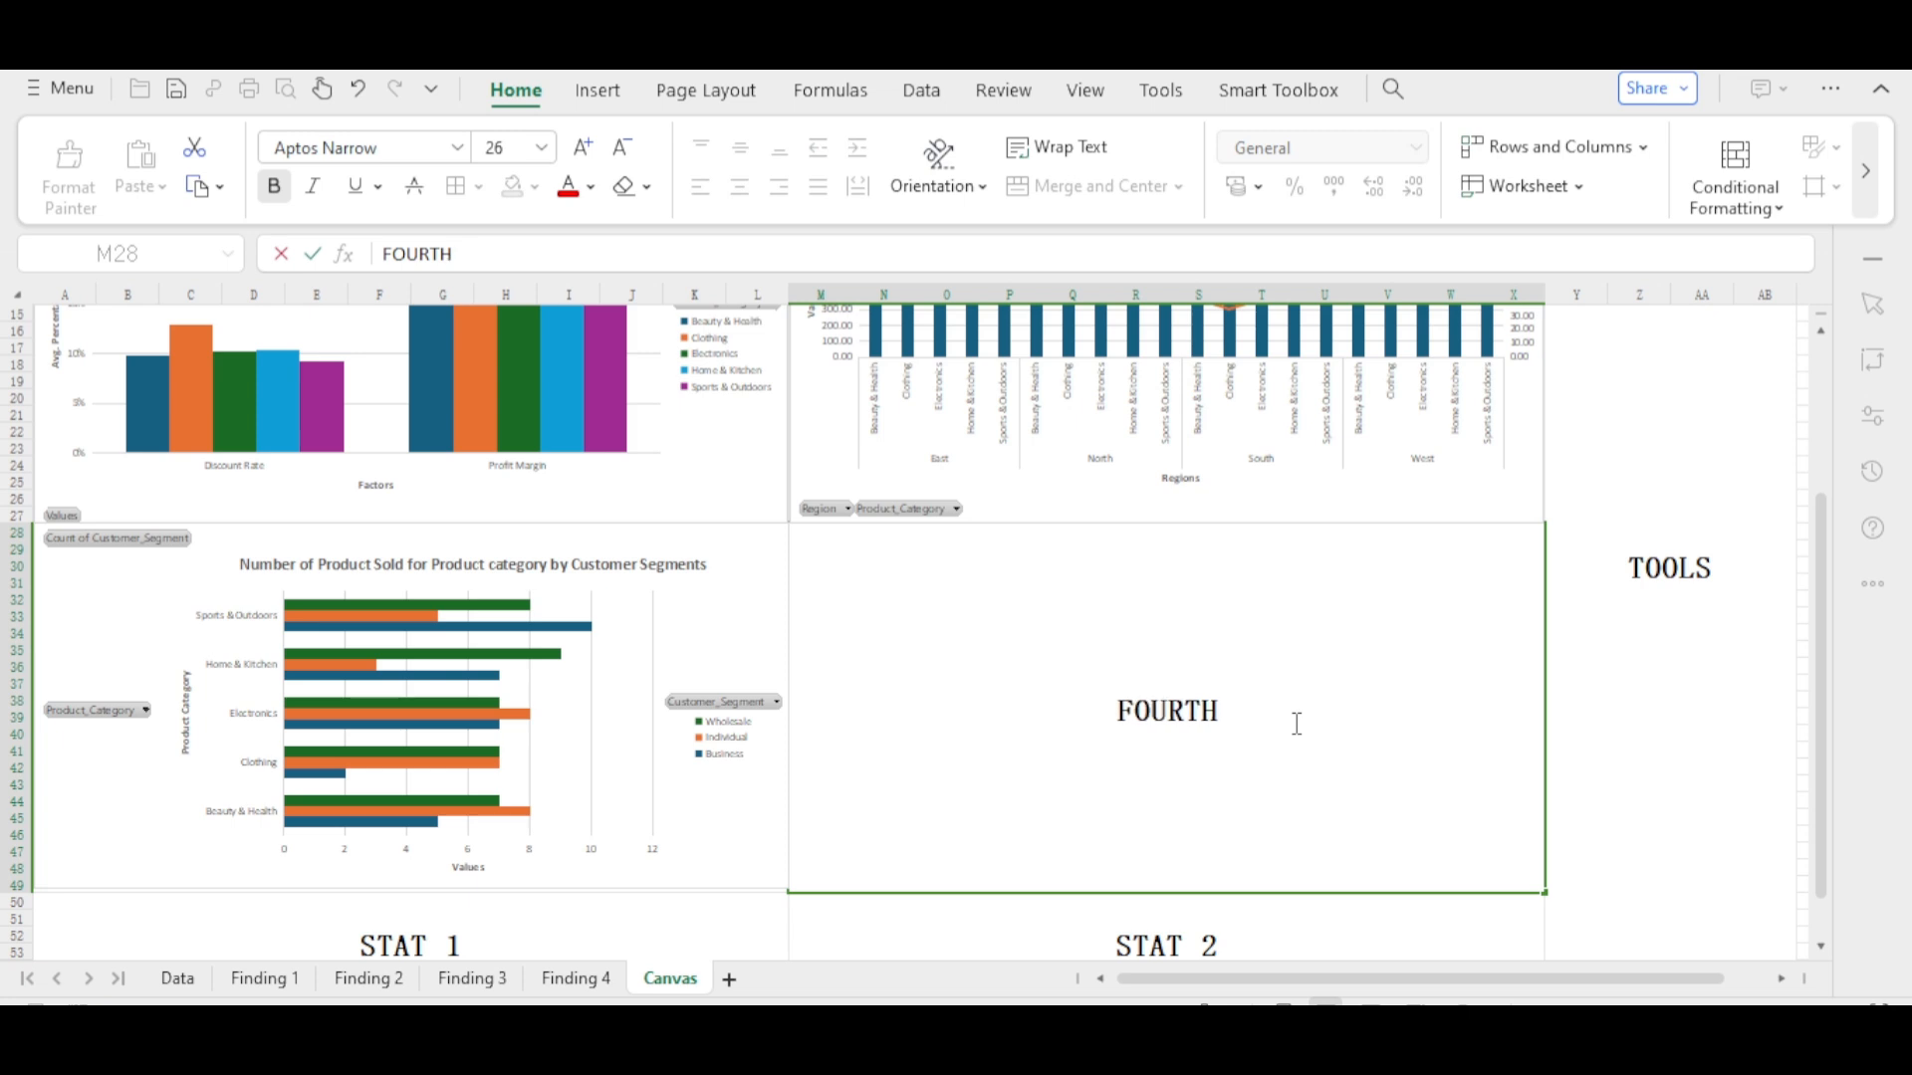
pyautogui.press('BackSpace')
pyautogui.press('BackSpace')
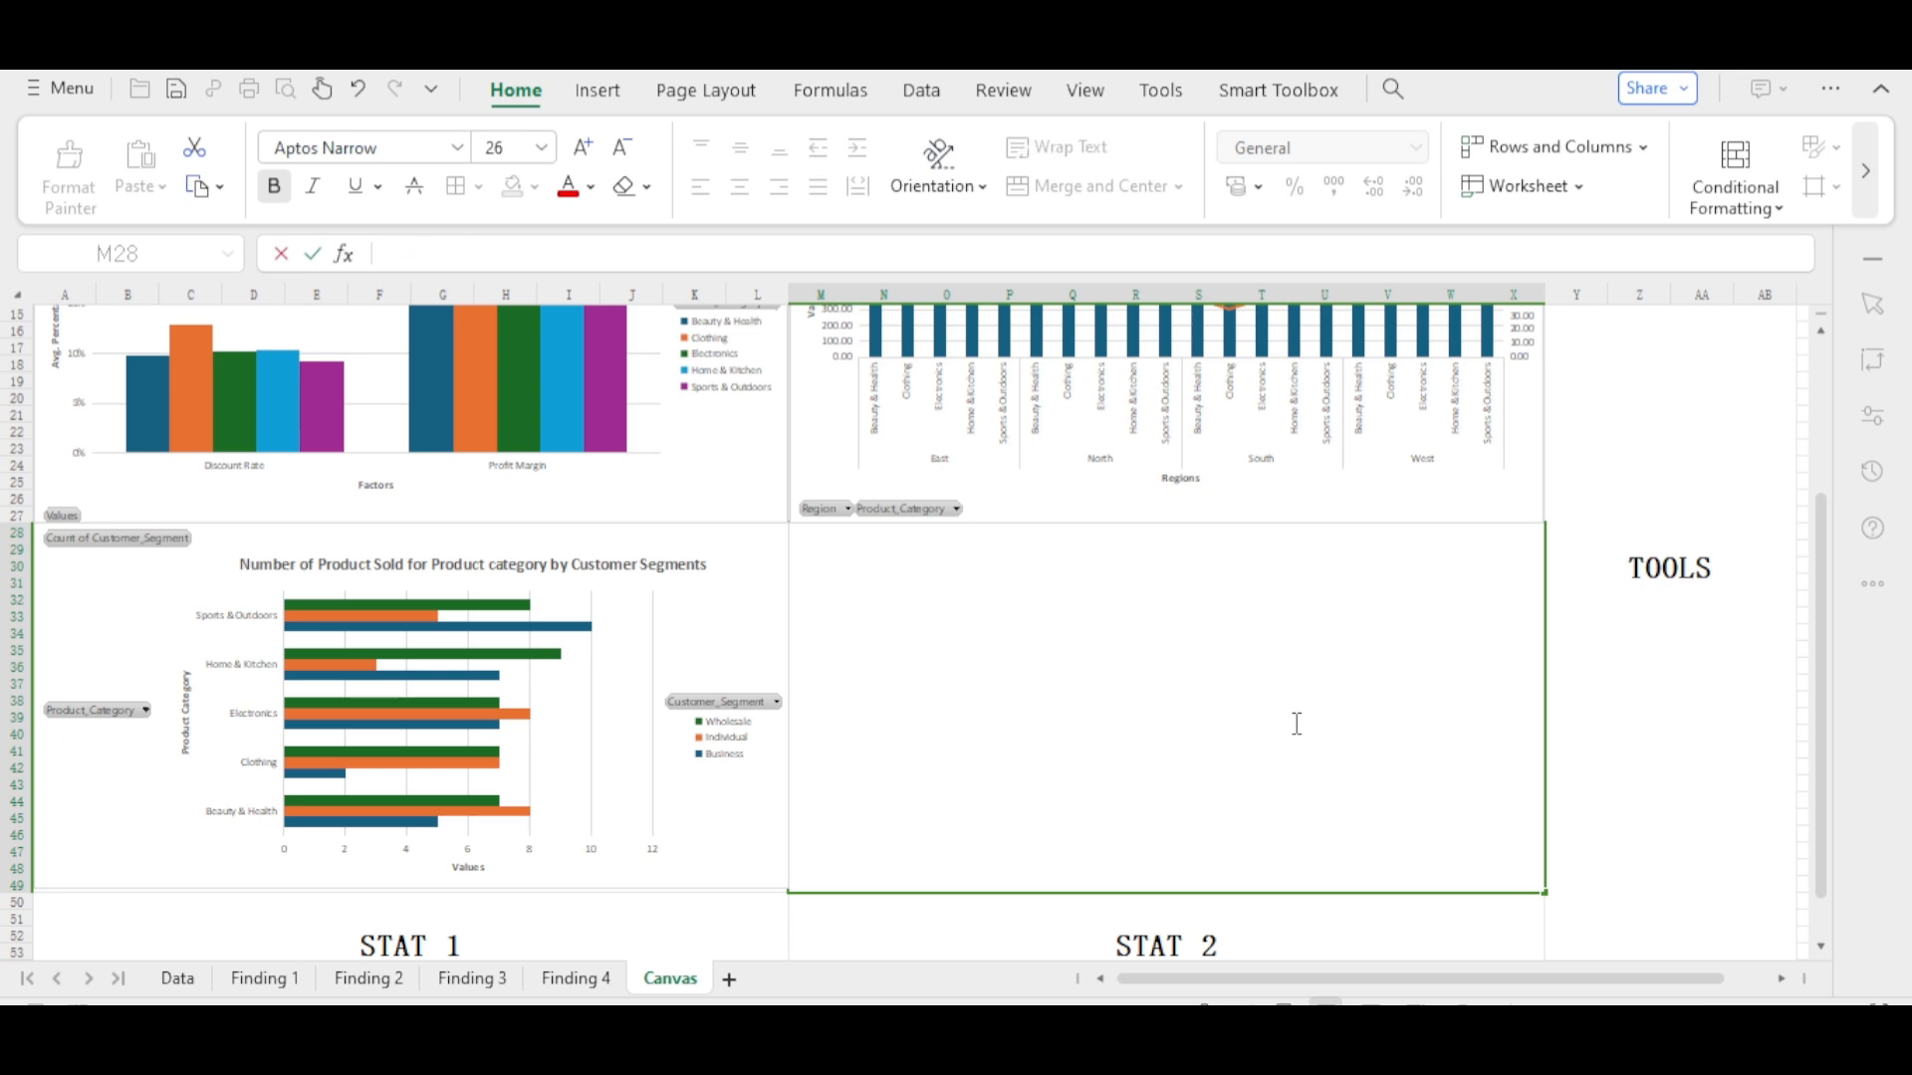
# - Copy the "Total revenue for Product Category by Customer Segments" chart from the Finding 4 sheet and return to the Canvas sheet
pyautogui.click(593, 978)
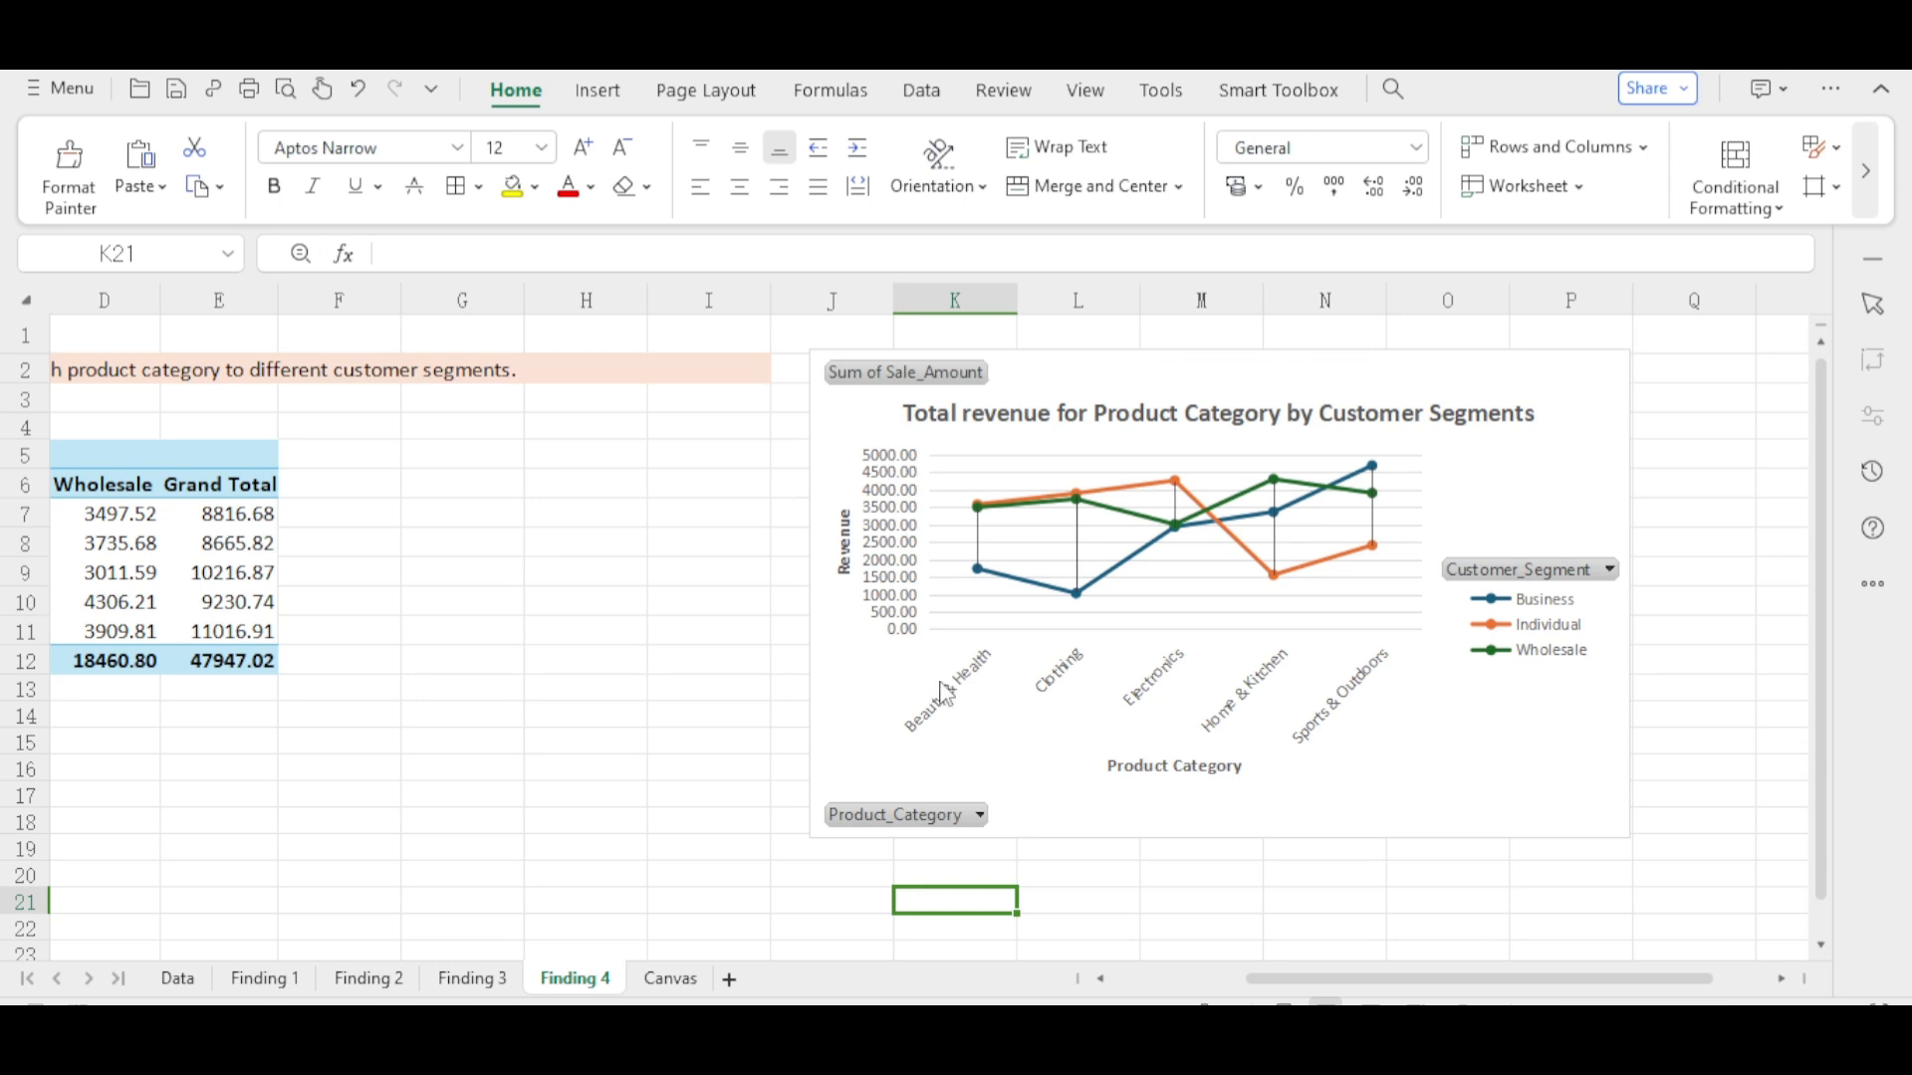
pyautogui.click(903, 681)
pyautogui.rightClick(902, 681)
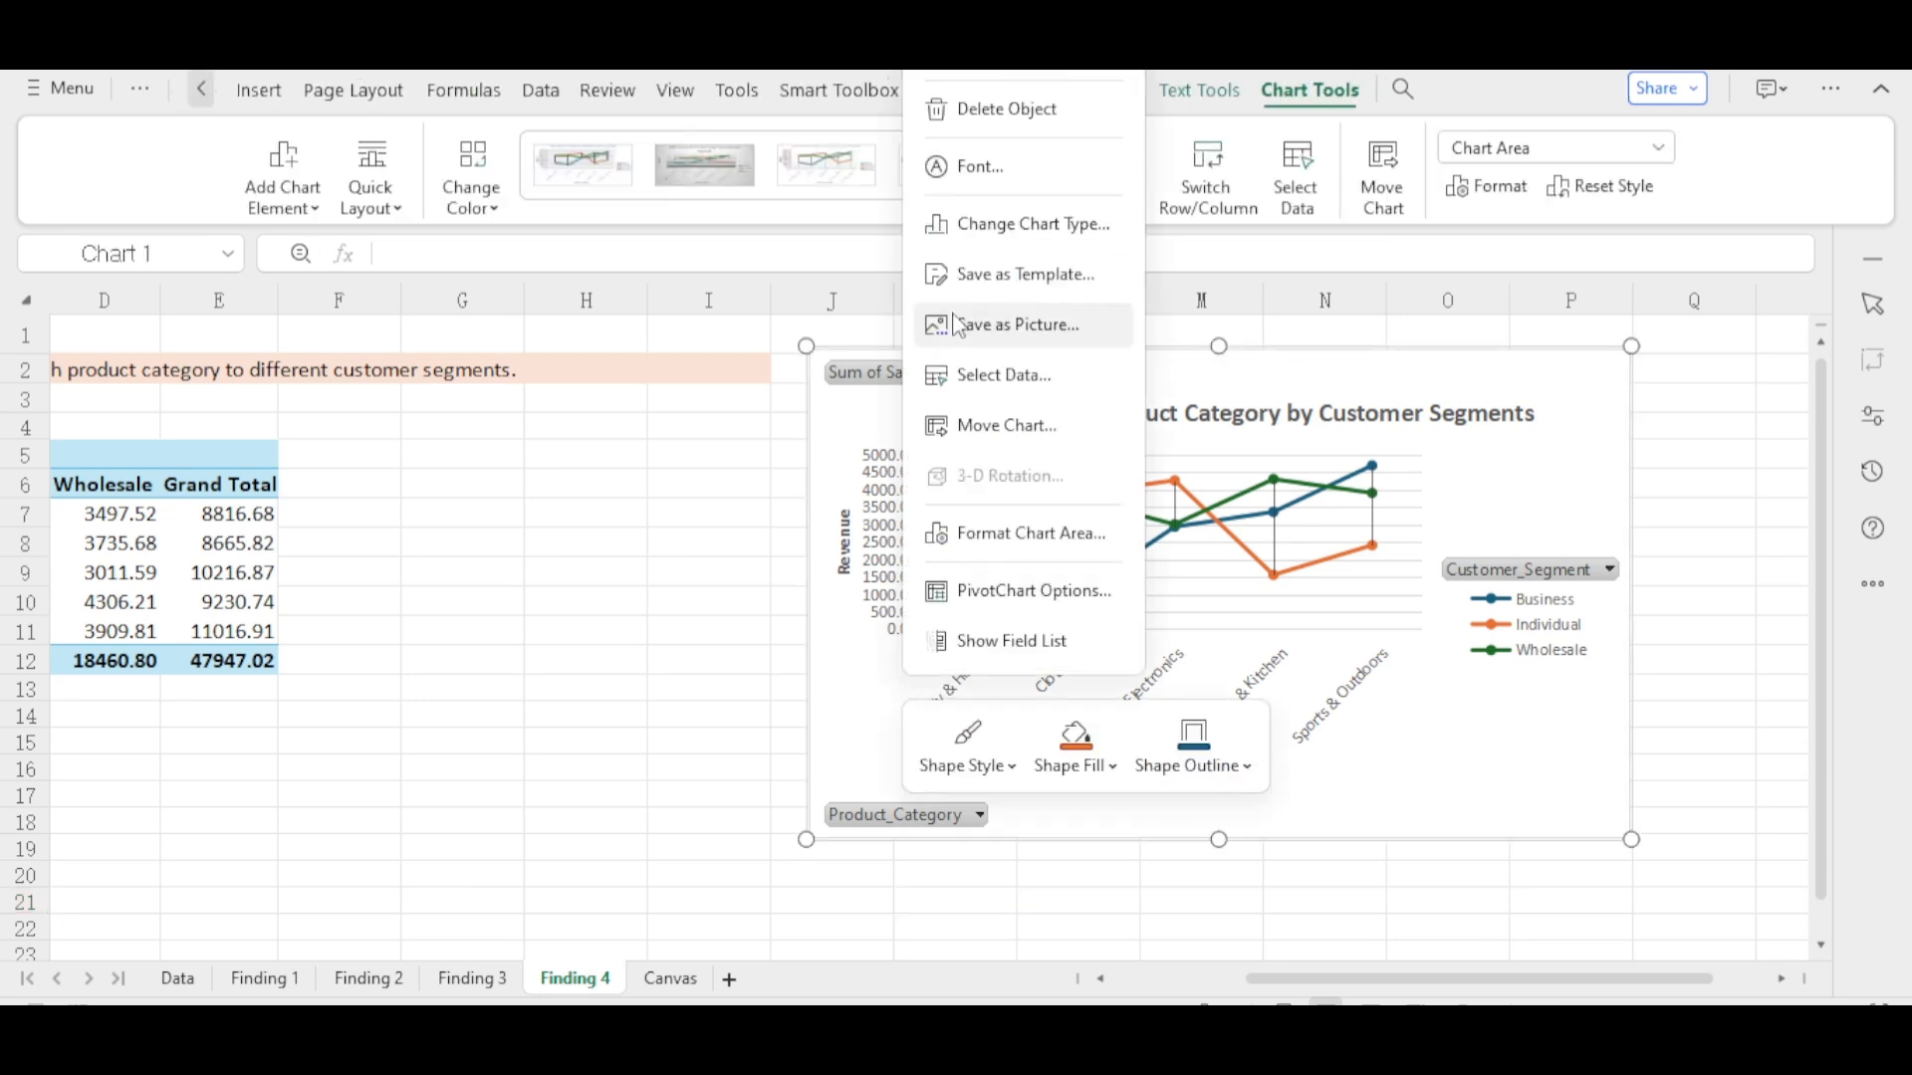
pyautogui.click(942, 56)
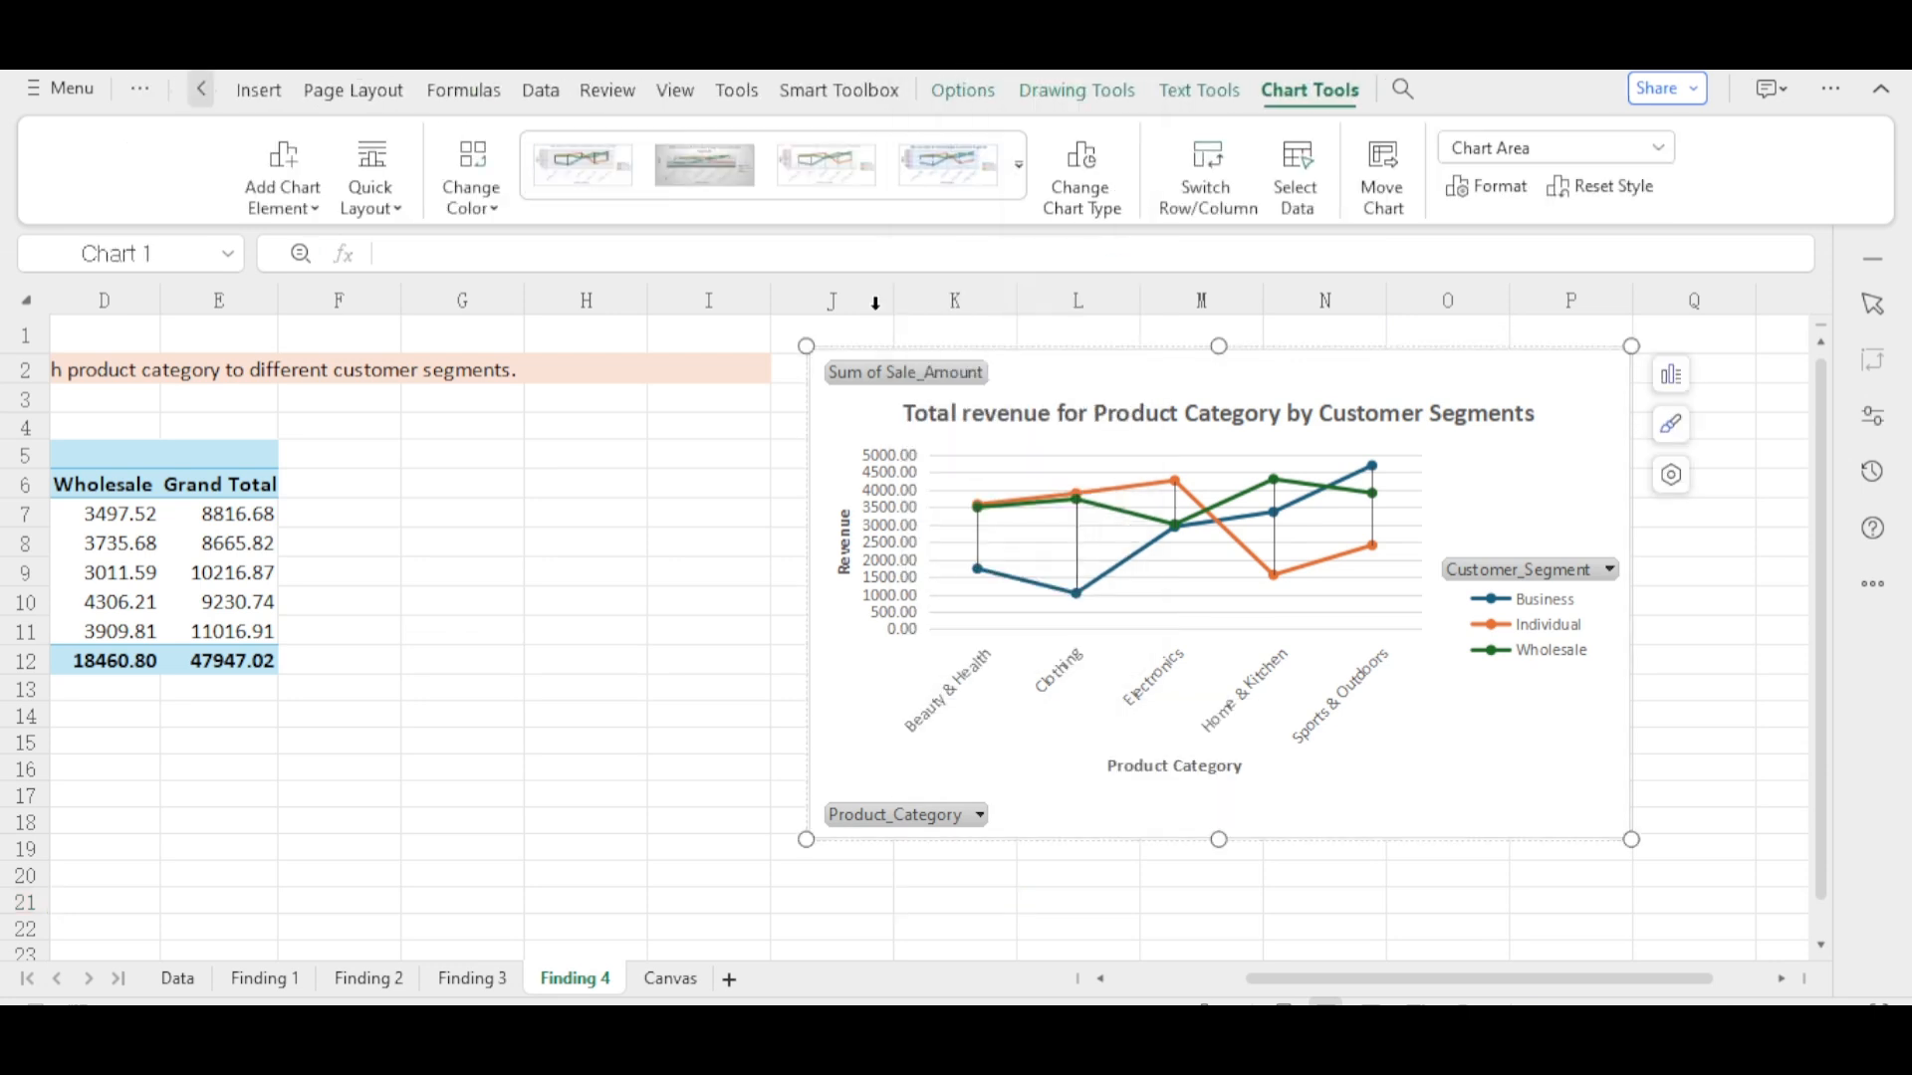
pyautogui.click(670, 979)
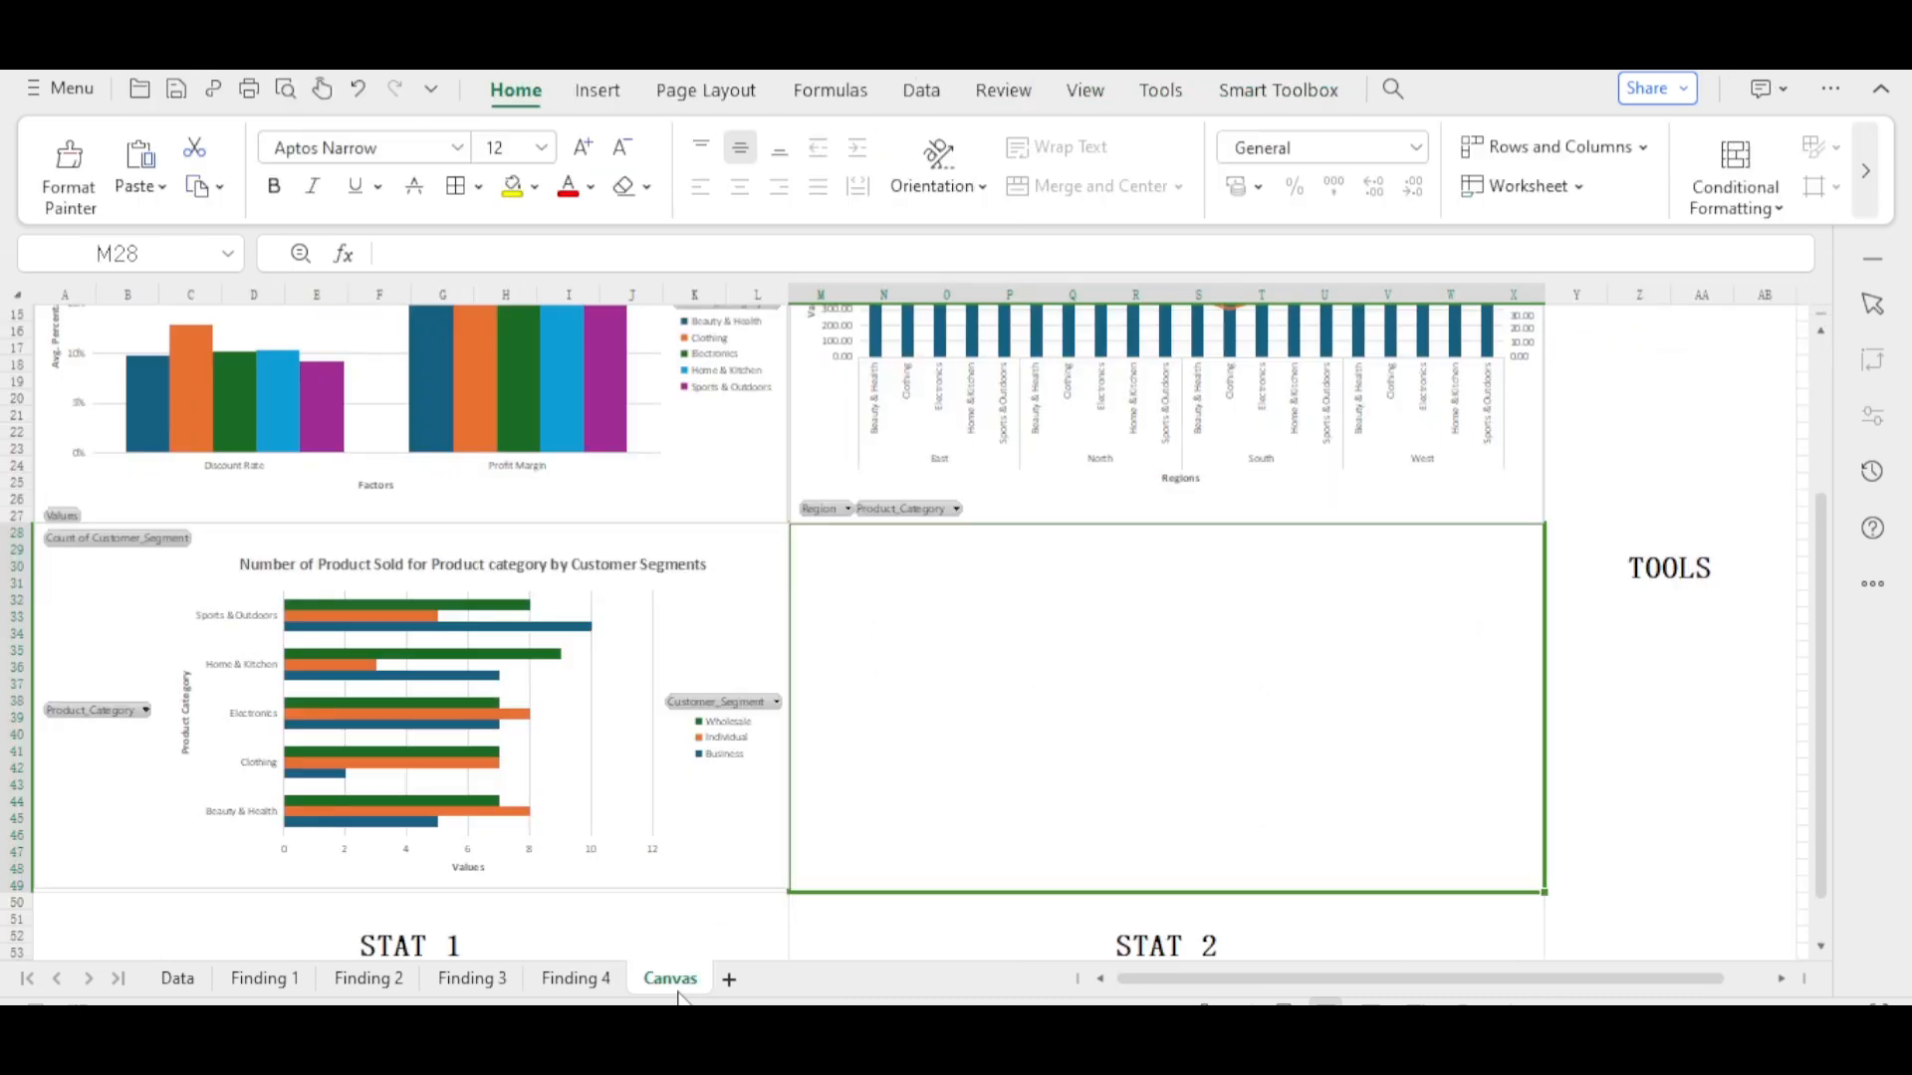
# - Paste the copied revenue chart over the emptied fourth graph block and enlarge it to fill the block
pyautogui.rightClick(971, 649)
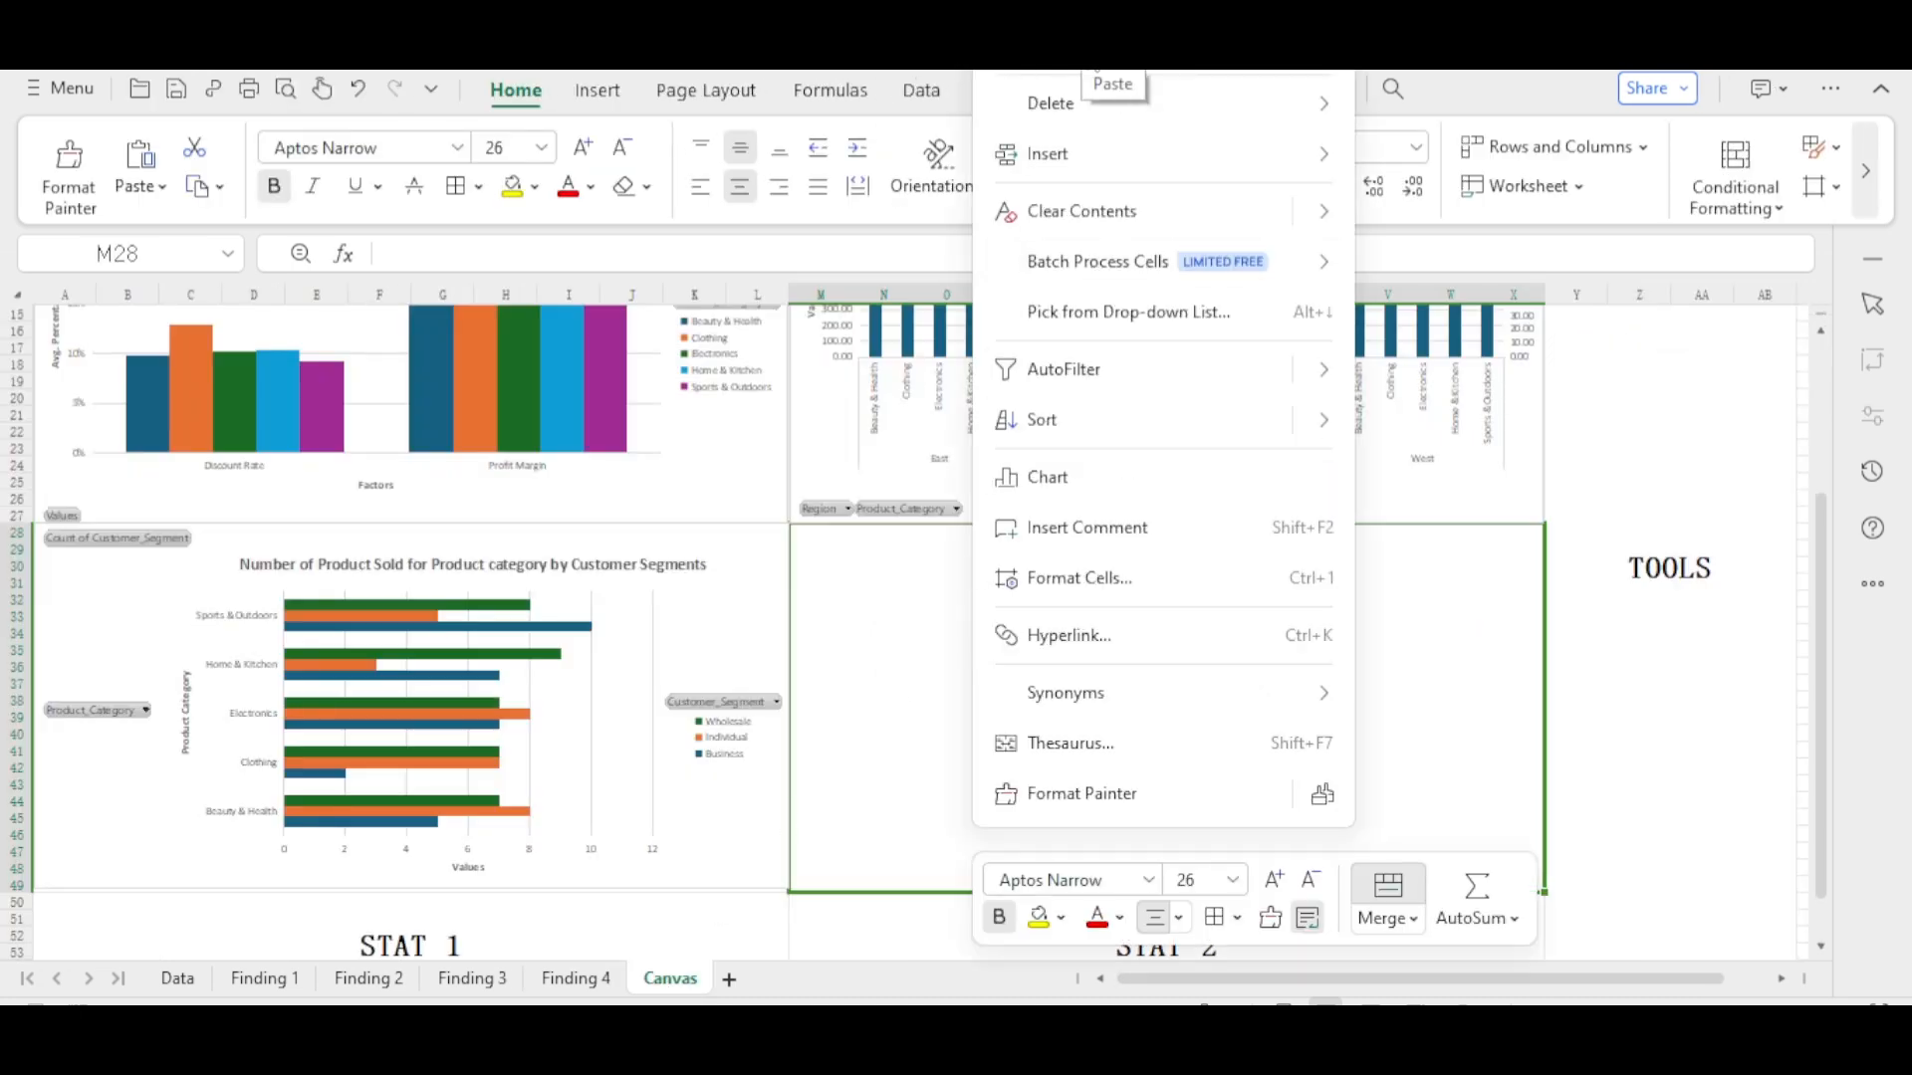
pyautogui.click(1113, 74)
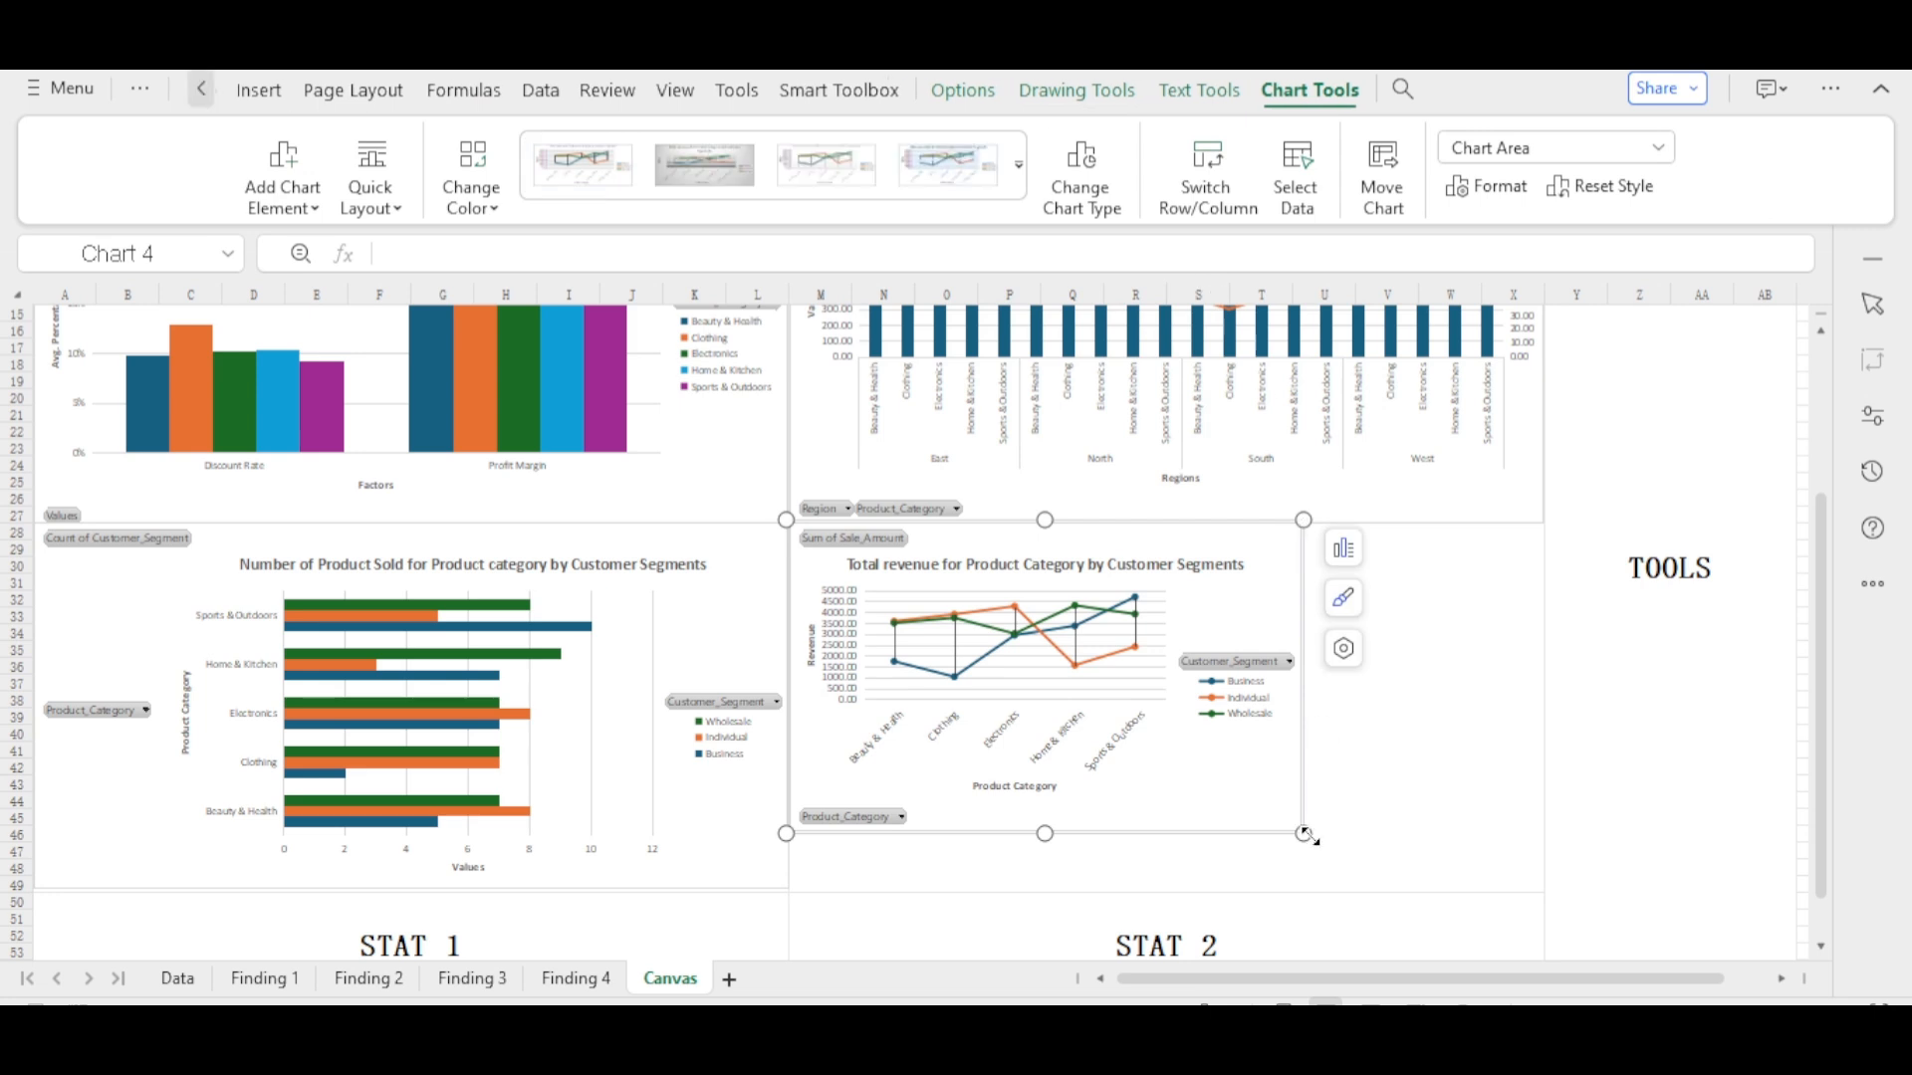
pyautogui.moveTo(1304, 835); pyautogui.dragTo(1550, 896)
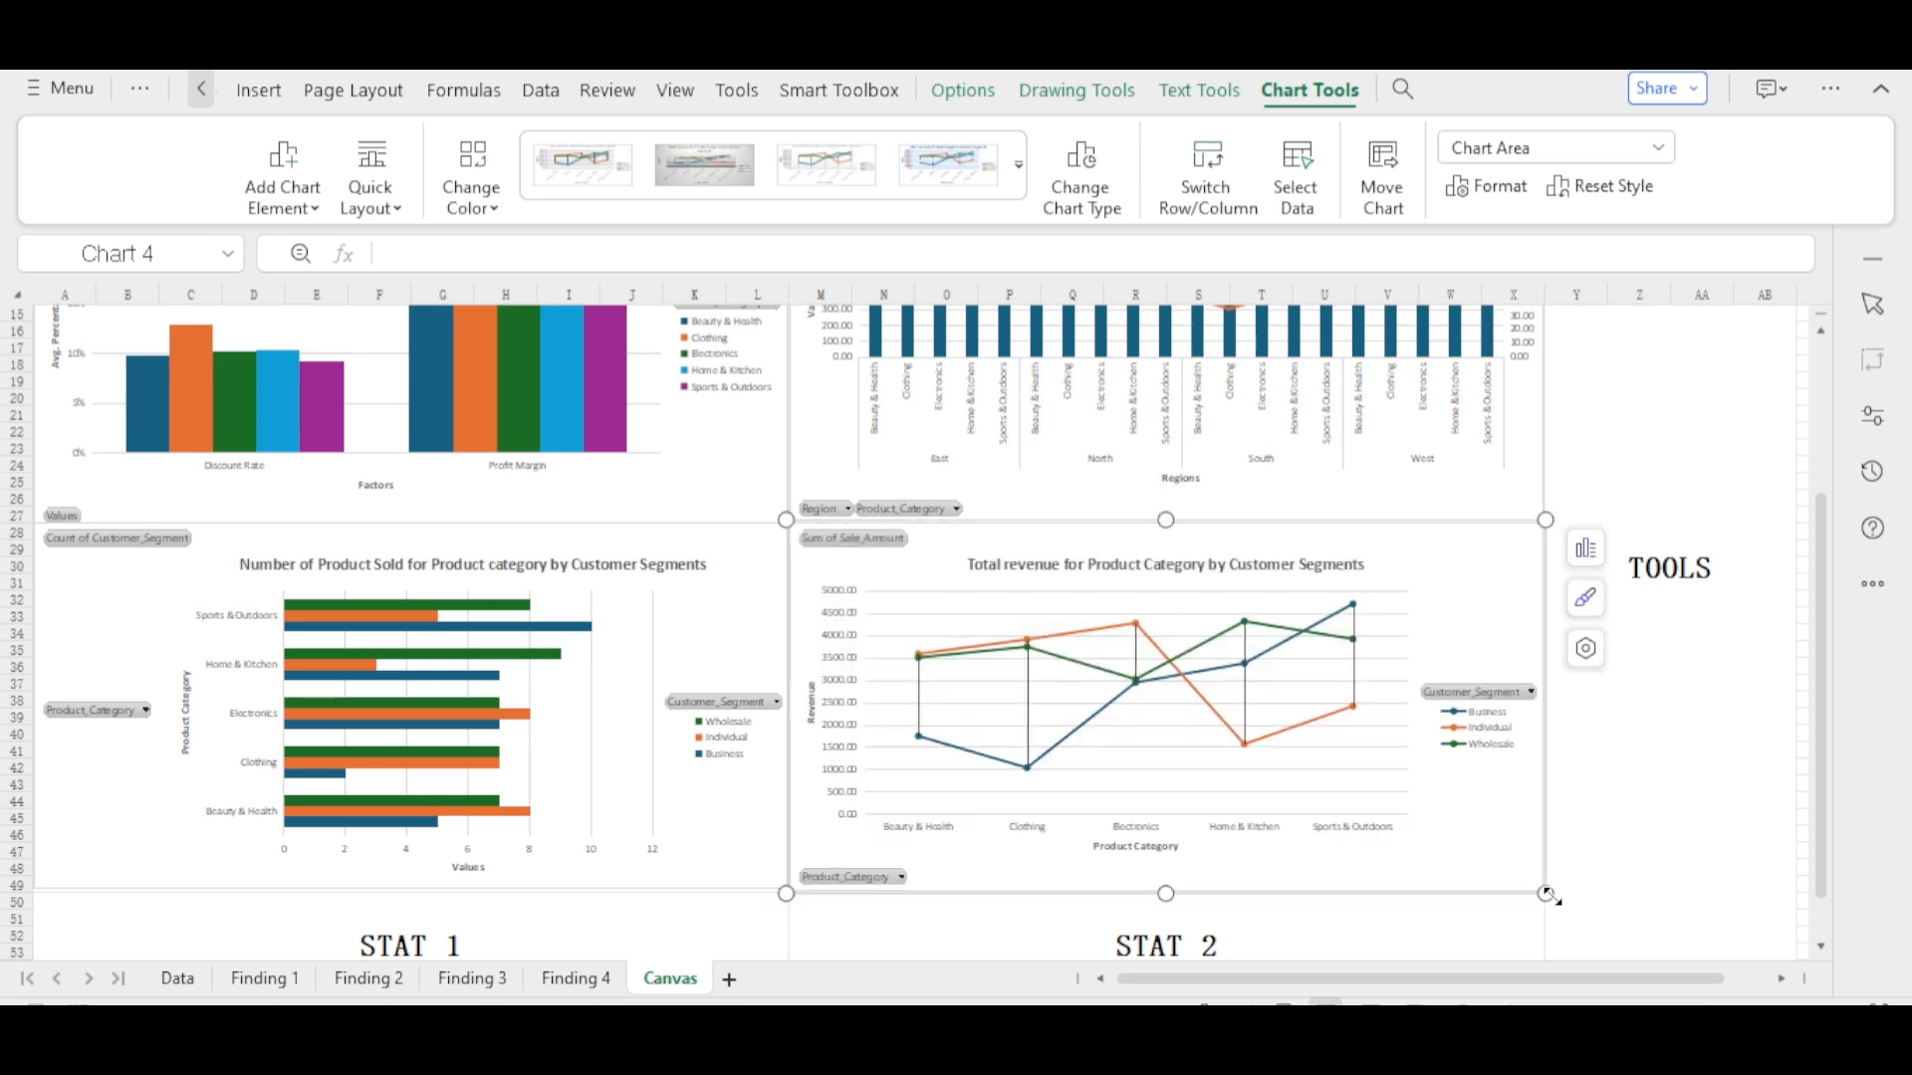
pyautogui.click(1775, 688)
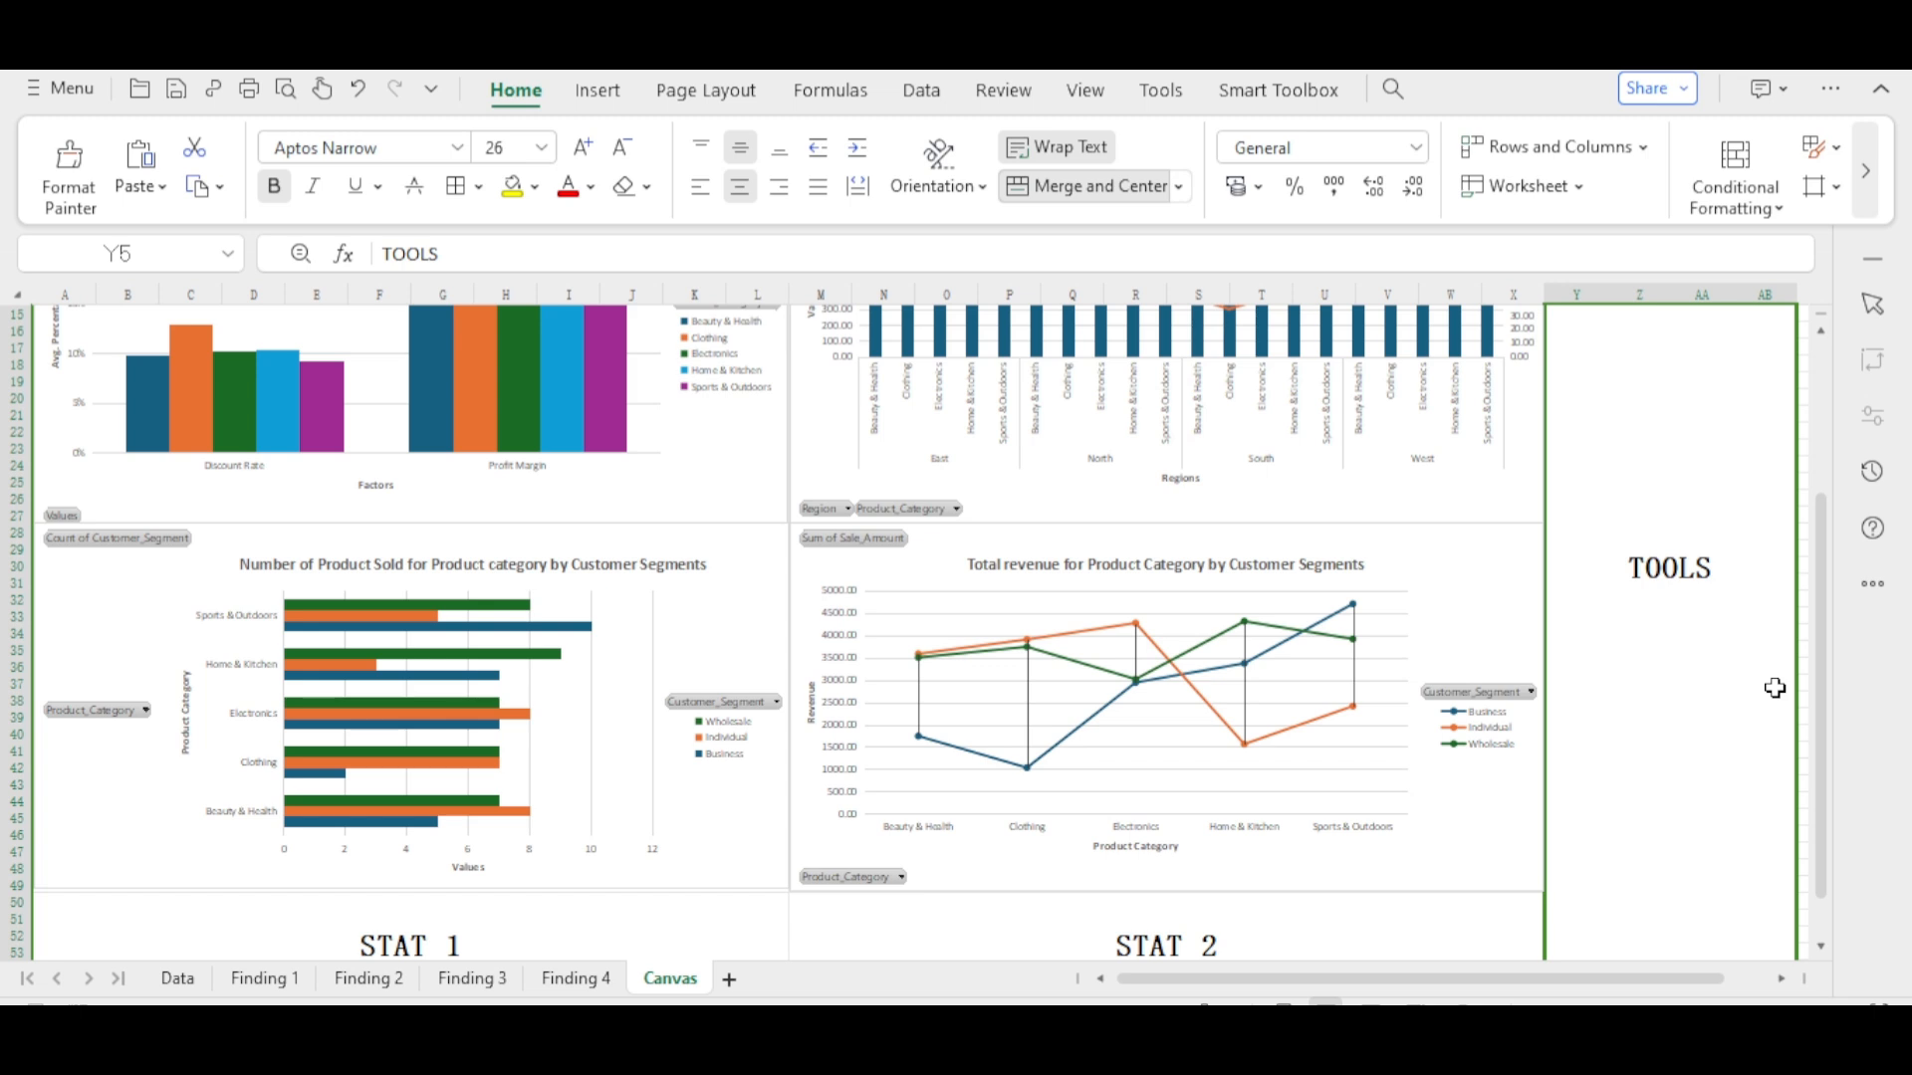
# - Change the "DR and PM by Product Categories" chart to a 100% Stacked Bar chart
pyautogui.moveTo(1821, 597); pyautogui.dragTo(1823, 326)
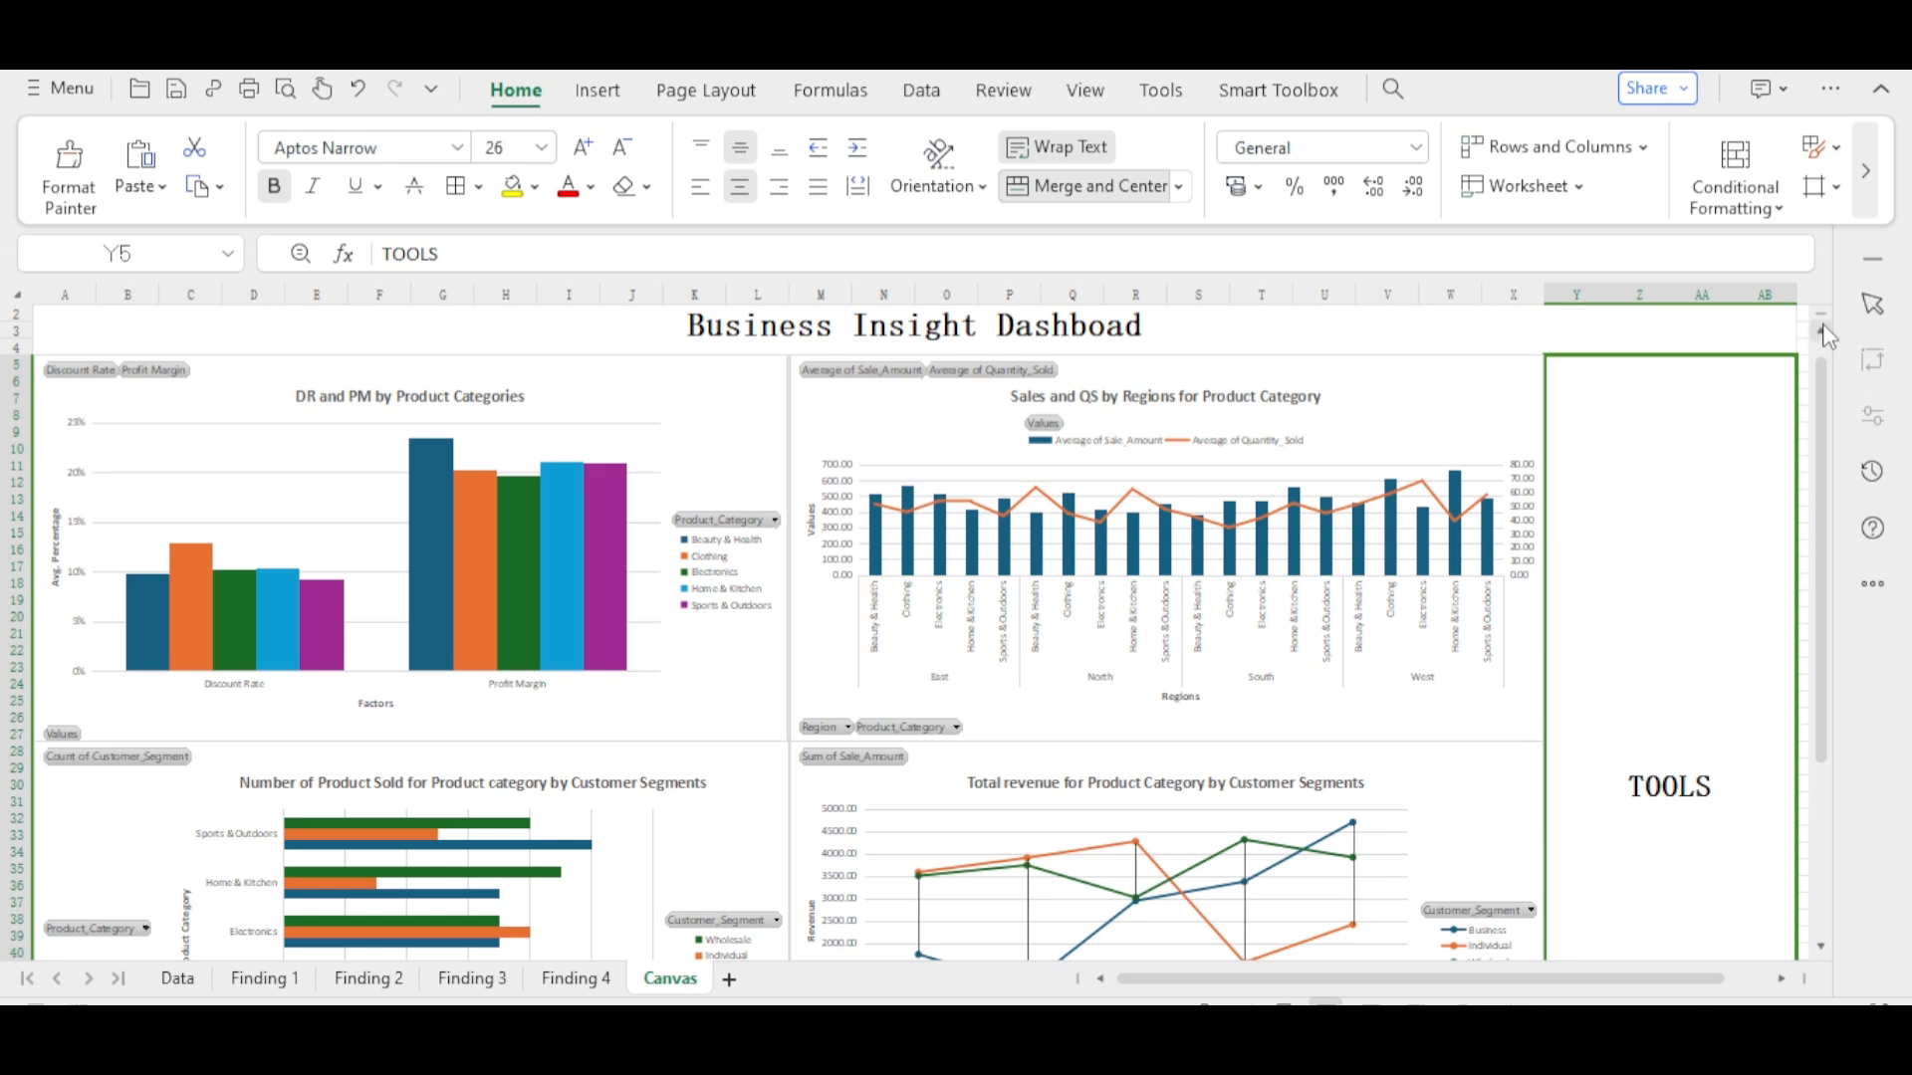
pyautogui.click(707, 468)
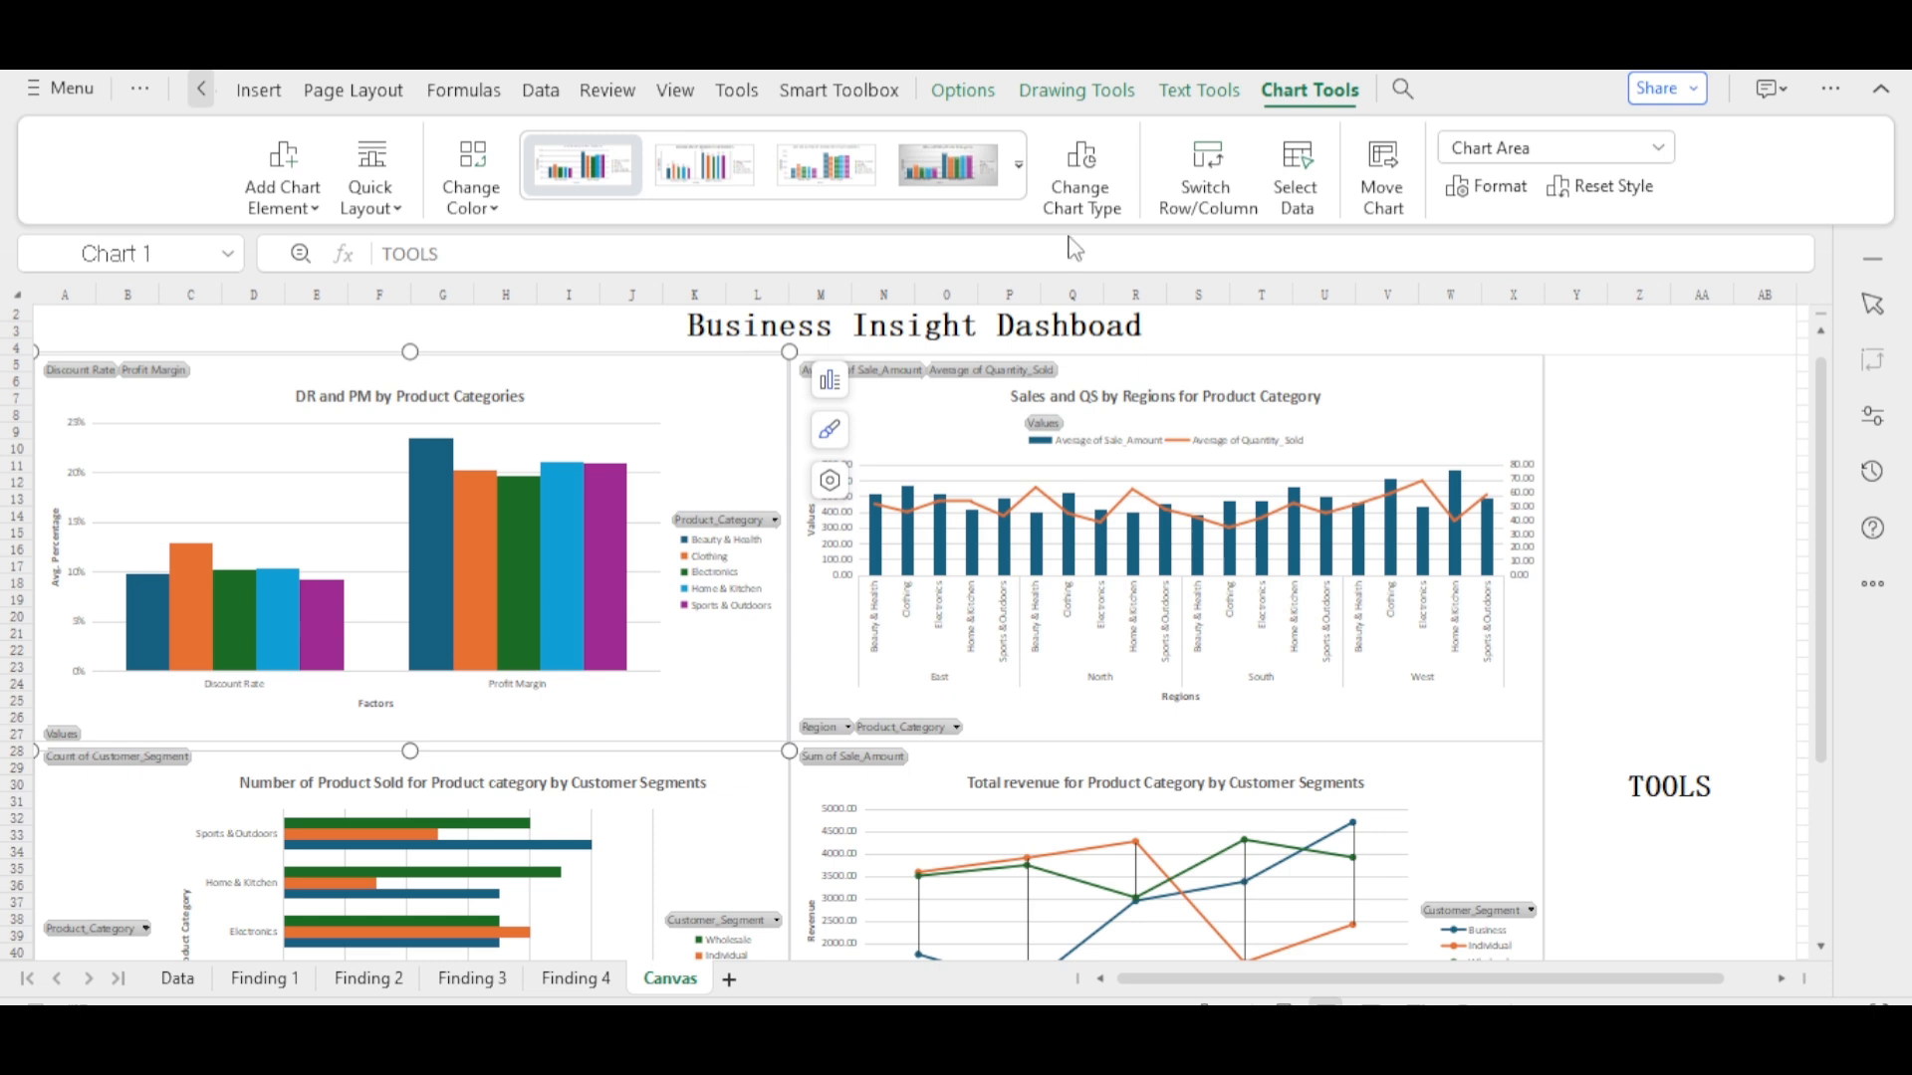
pyautogui.click(1081, 189)
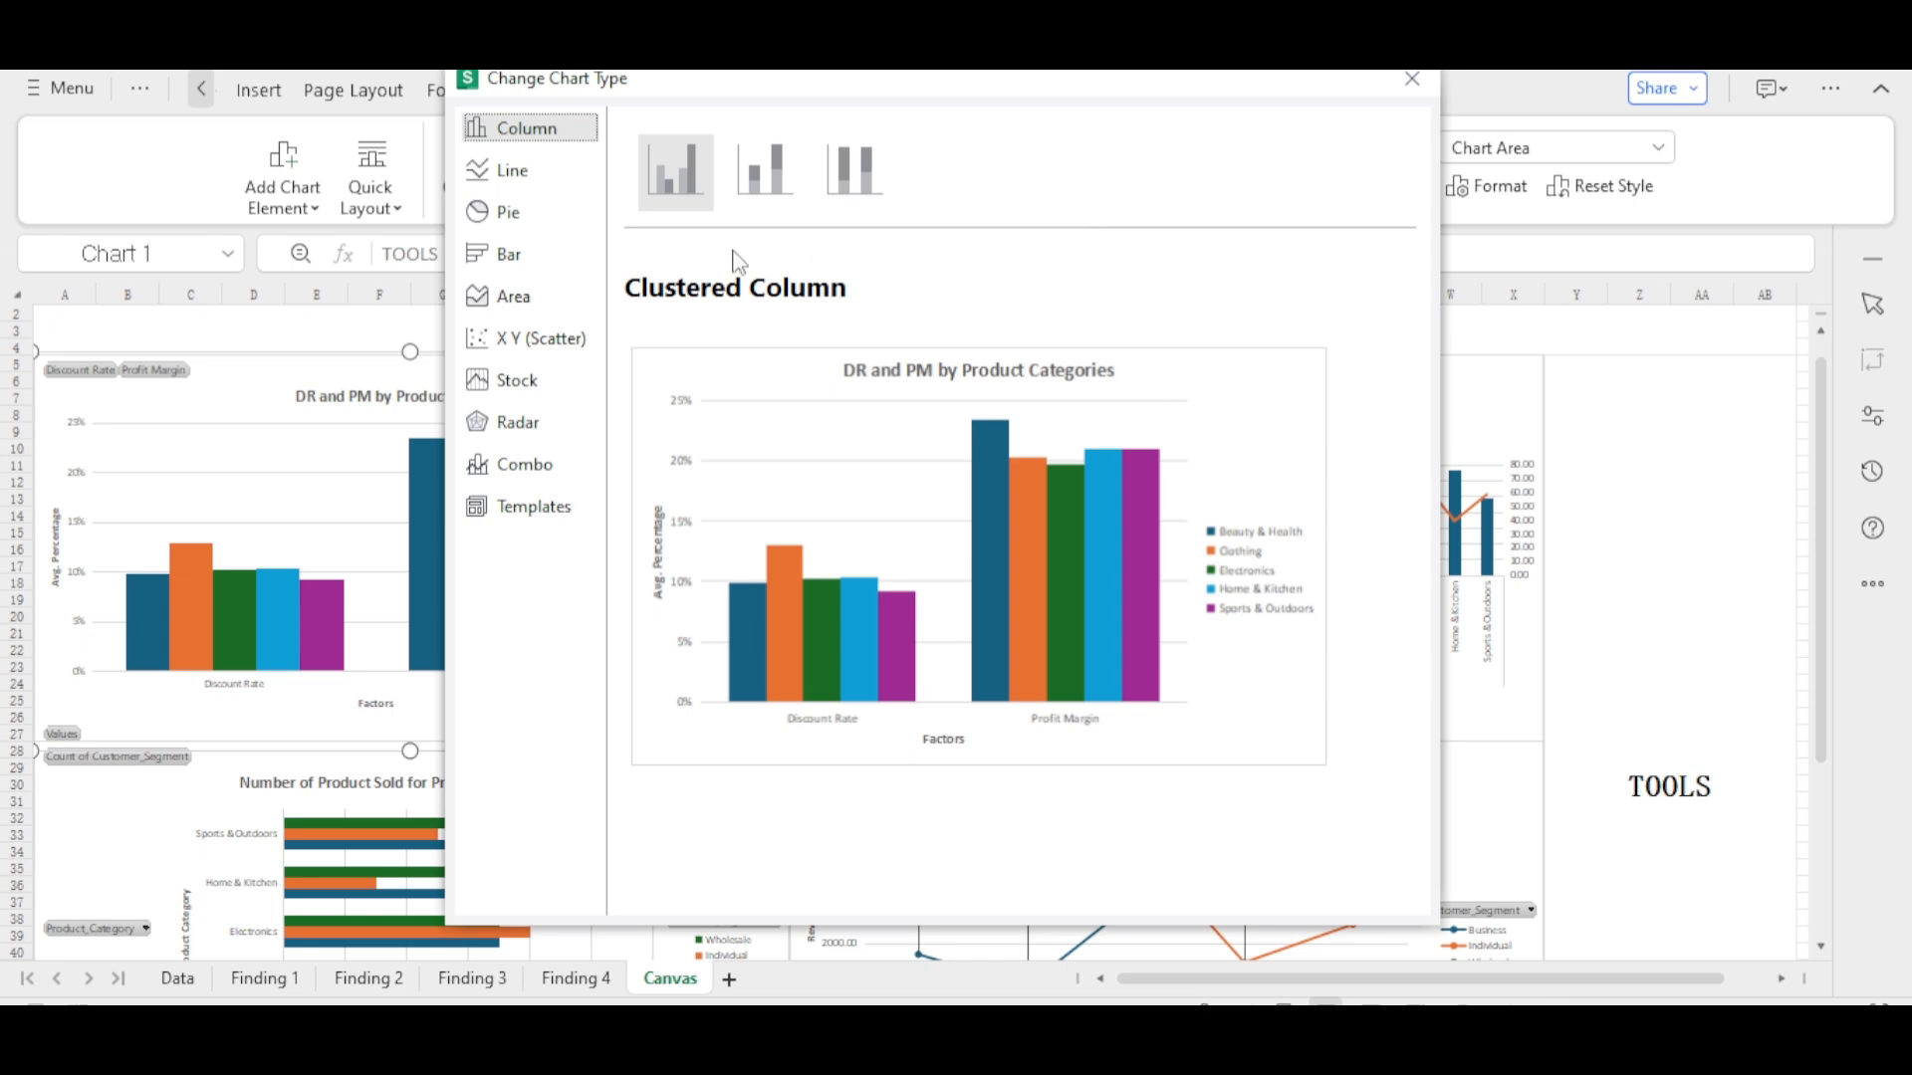
pyautogui.click(585, 263)
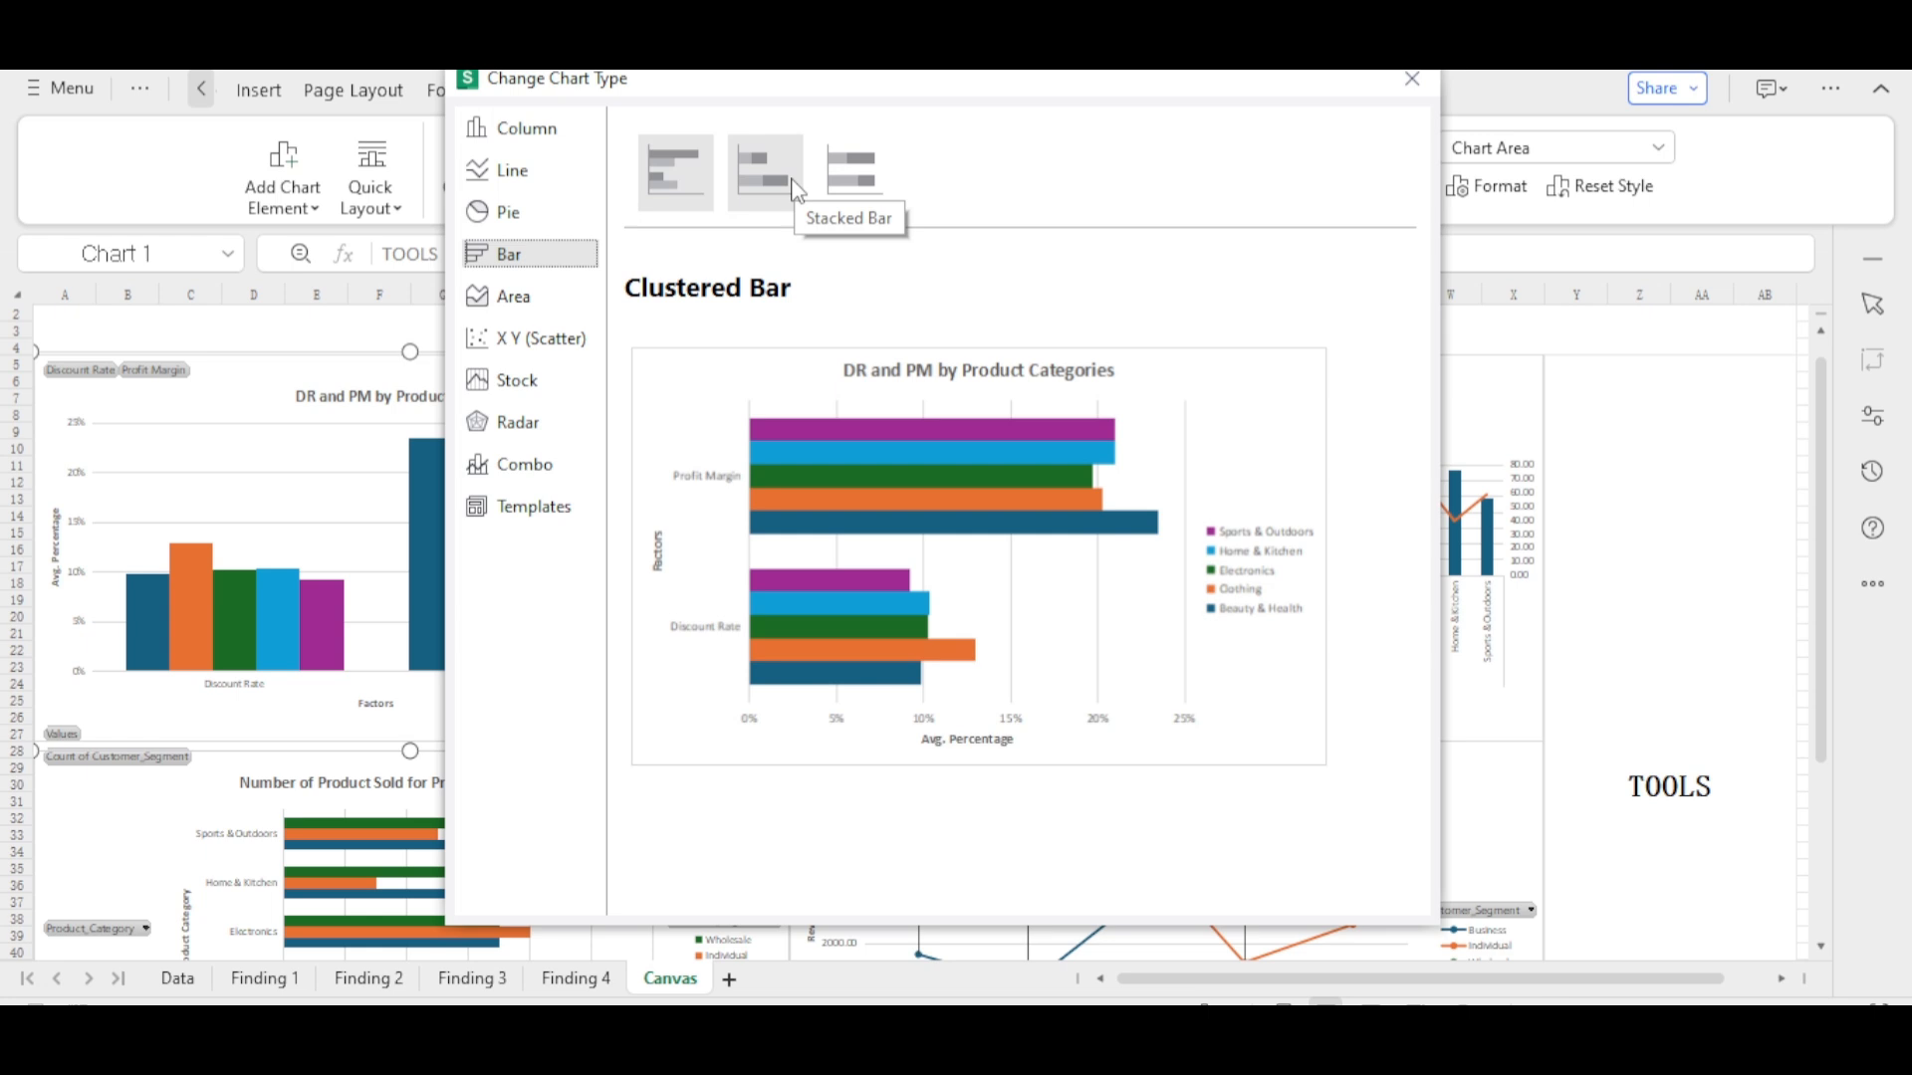
pyautogui.click(871, 192)
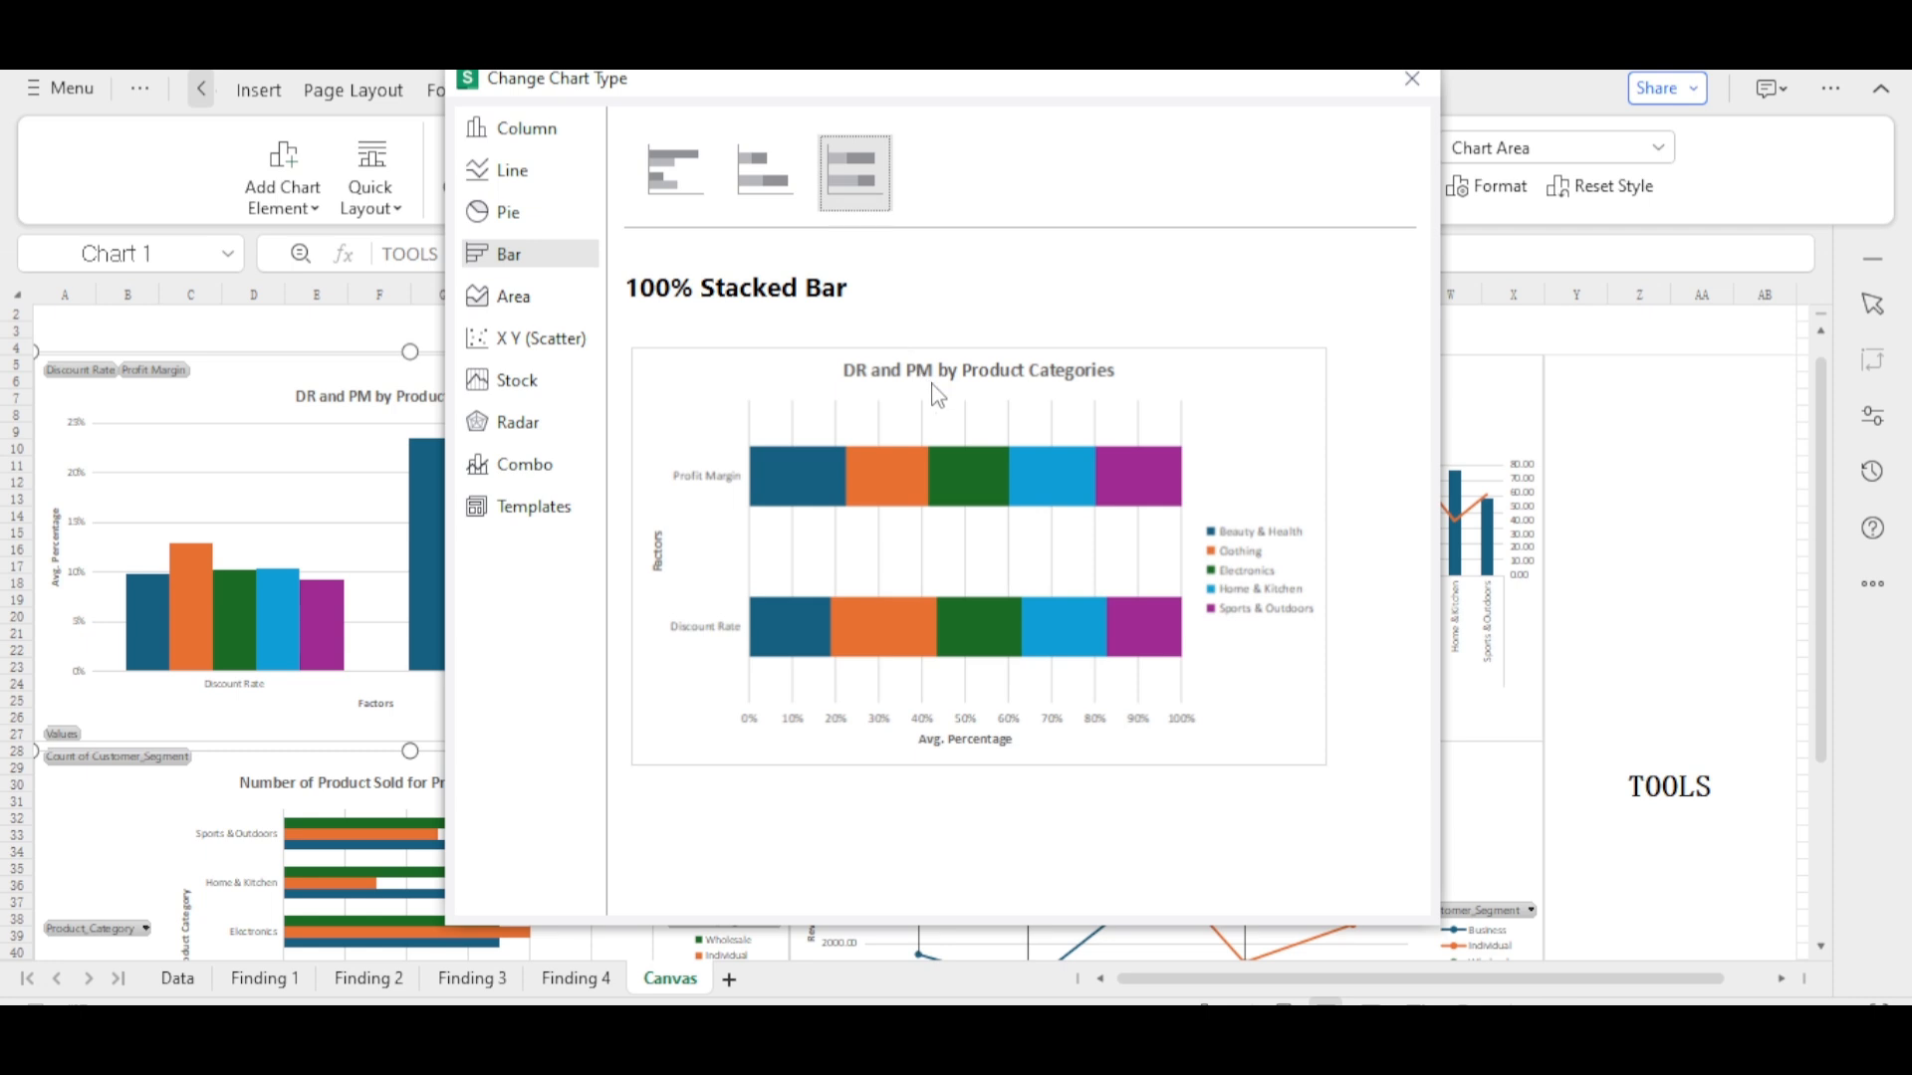
pyautogui.click(939, 553)
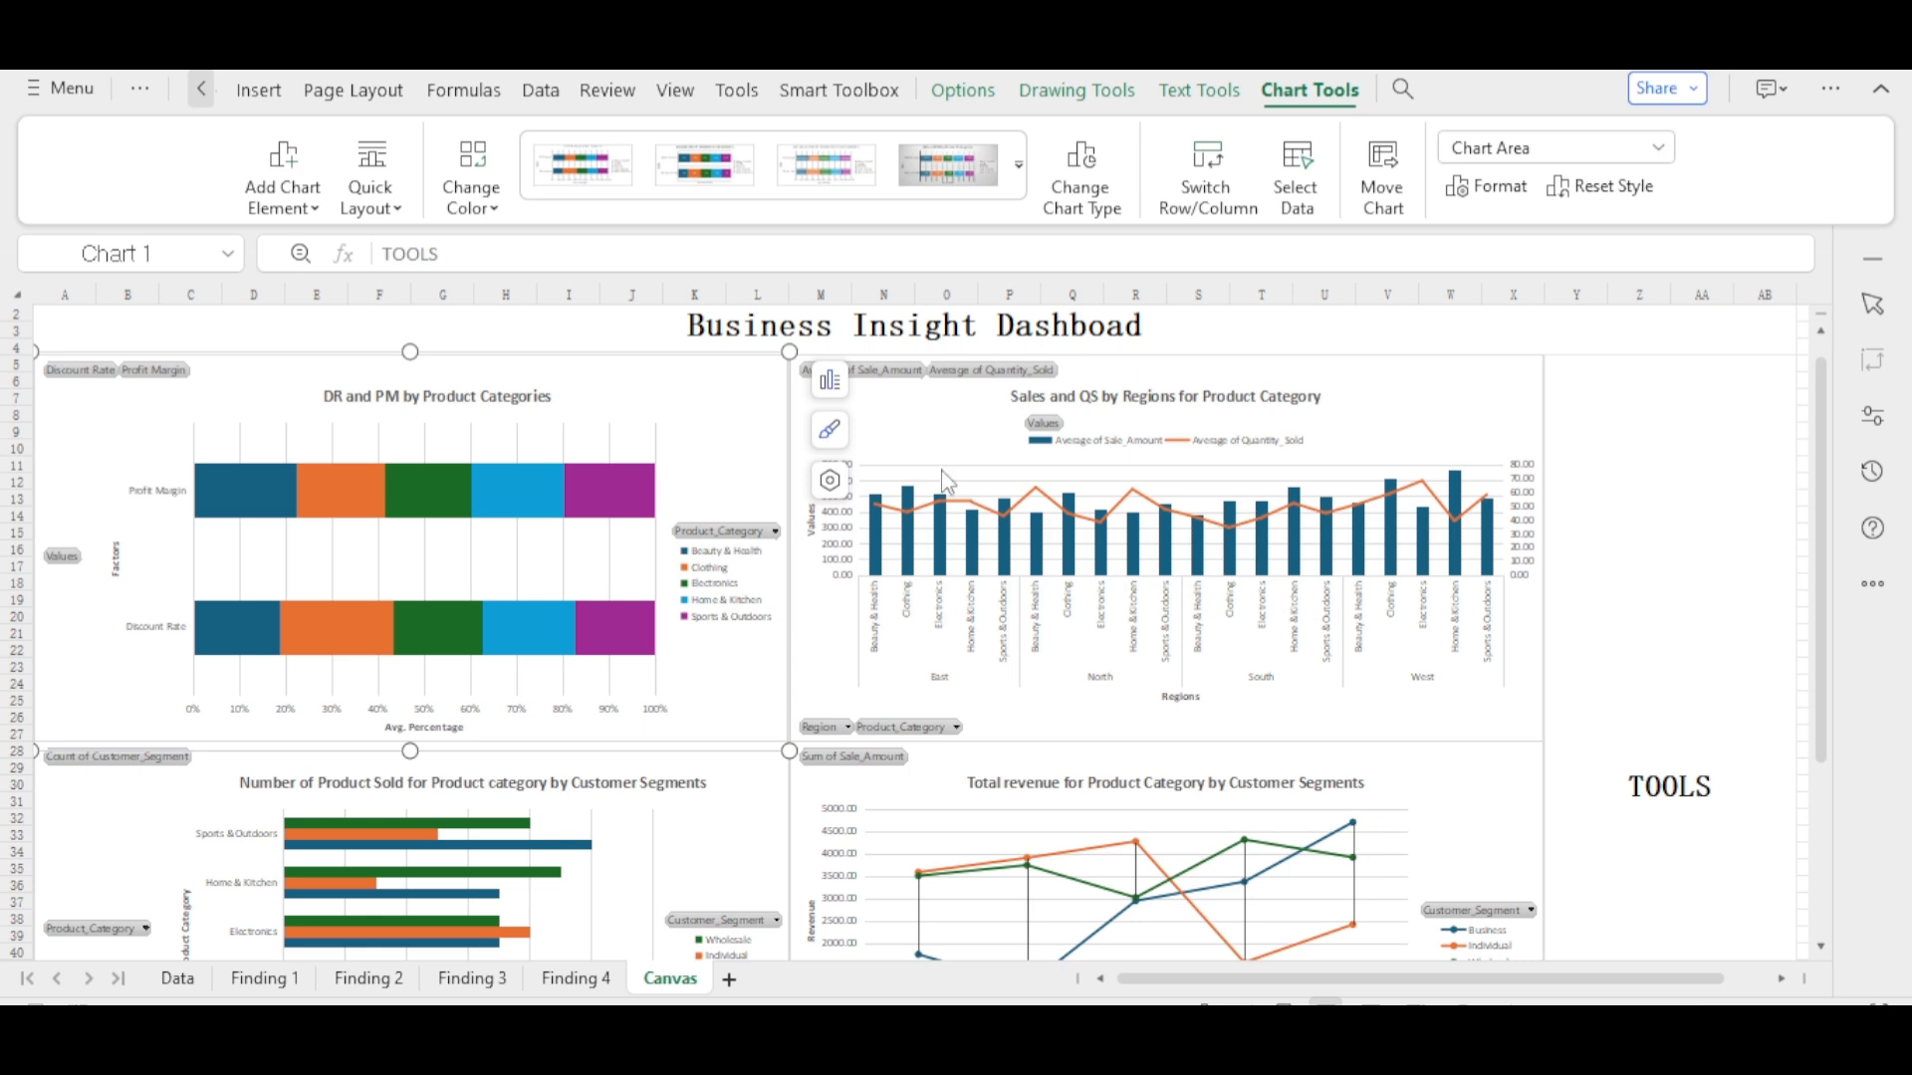
# - Examine the Beauty & Health and Clothing series in the Profit Margin bar of the DR and PM chart
pyautogui.click(243, 514)
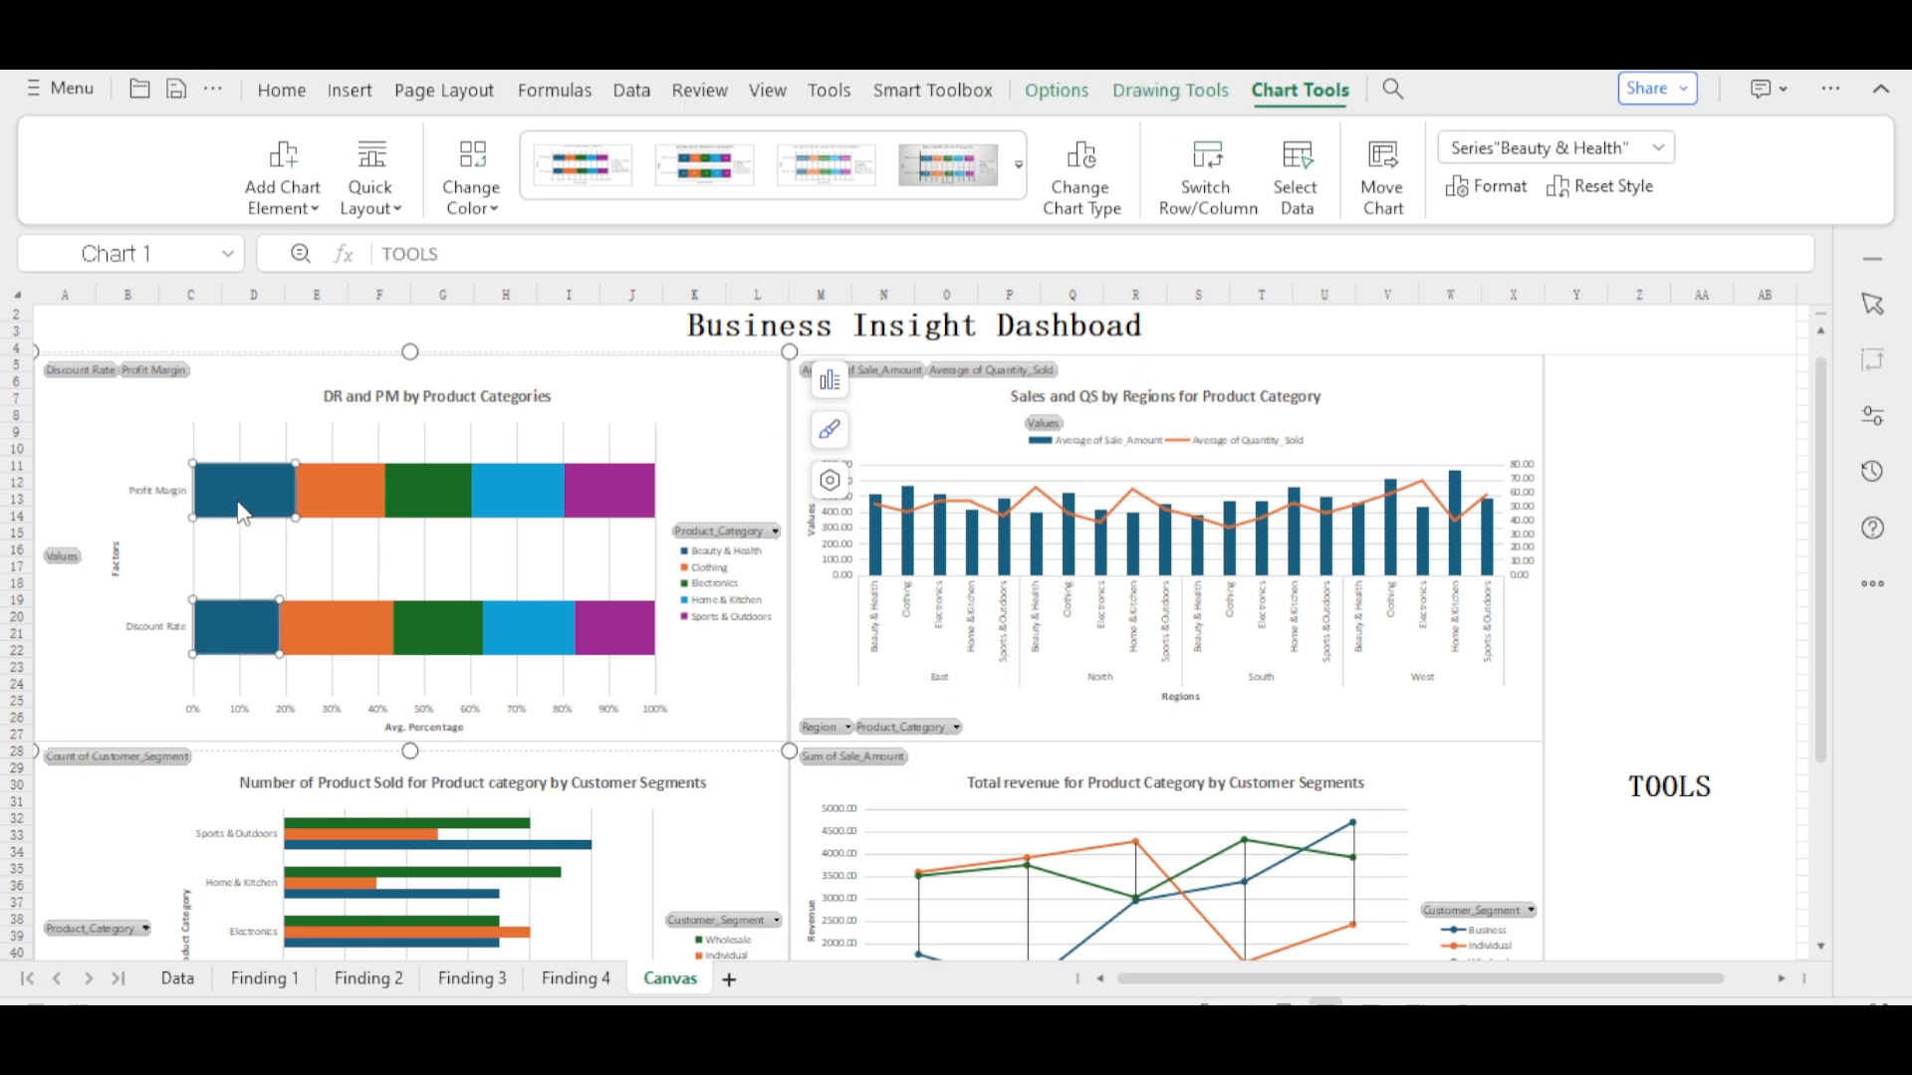
pyautogui.moveTo(245, 484)
pyautogui.click(320, 486)
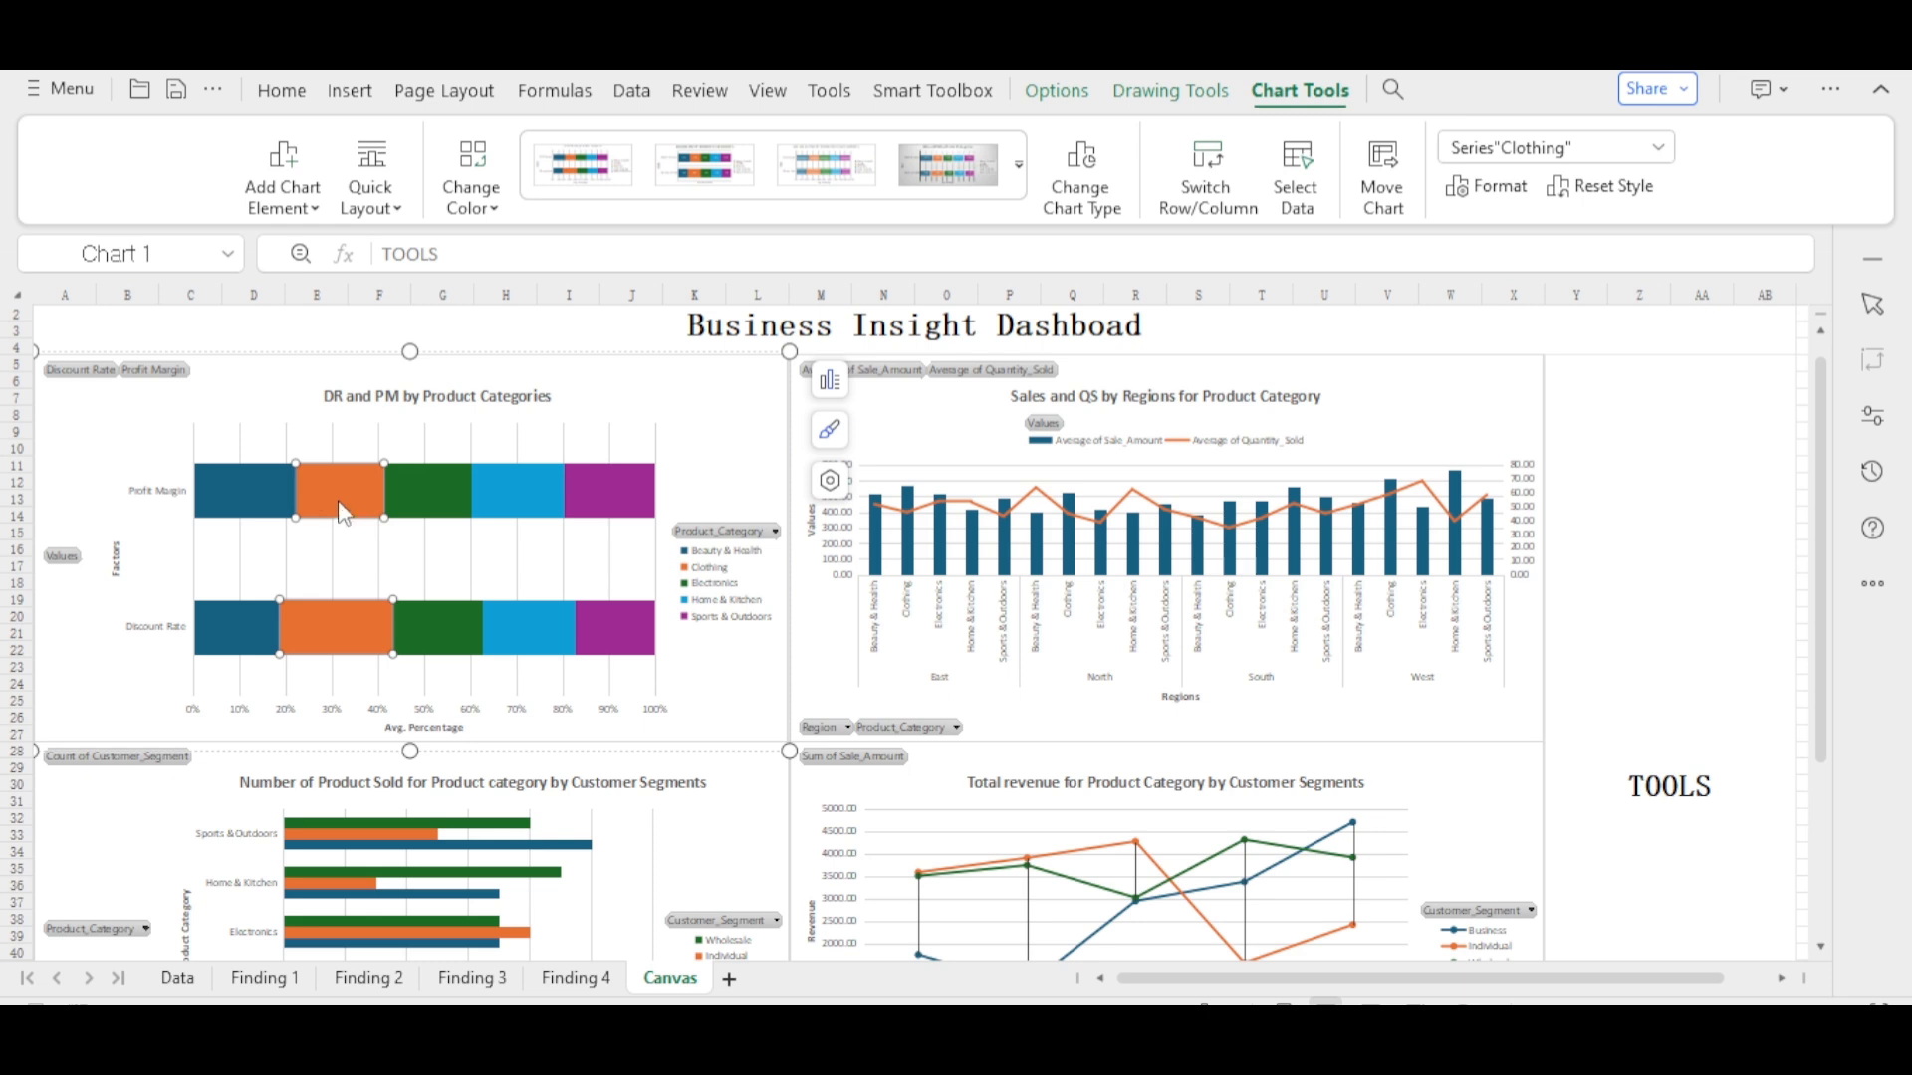
pyautogui.click(338, 555)
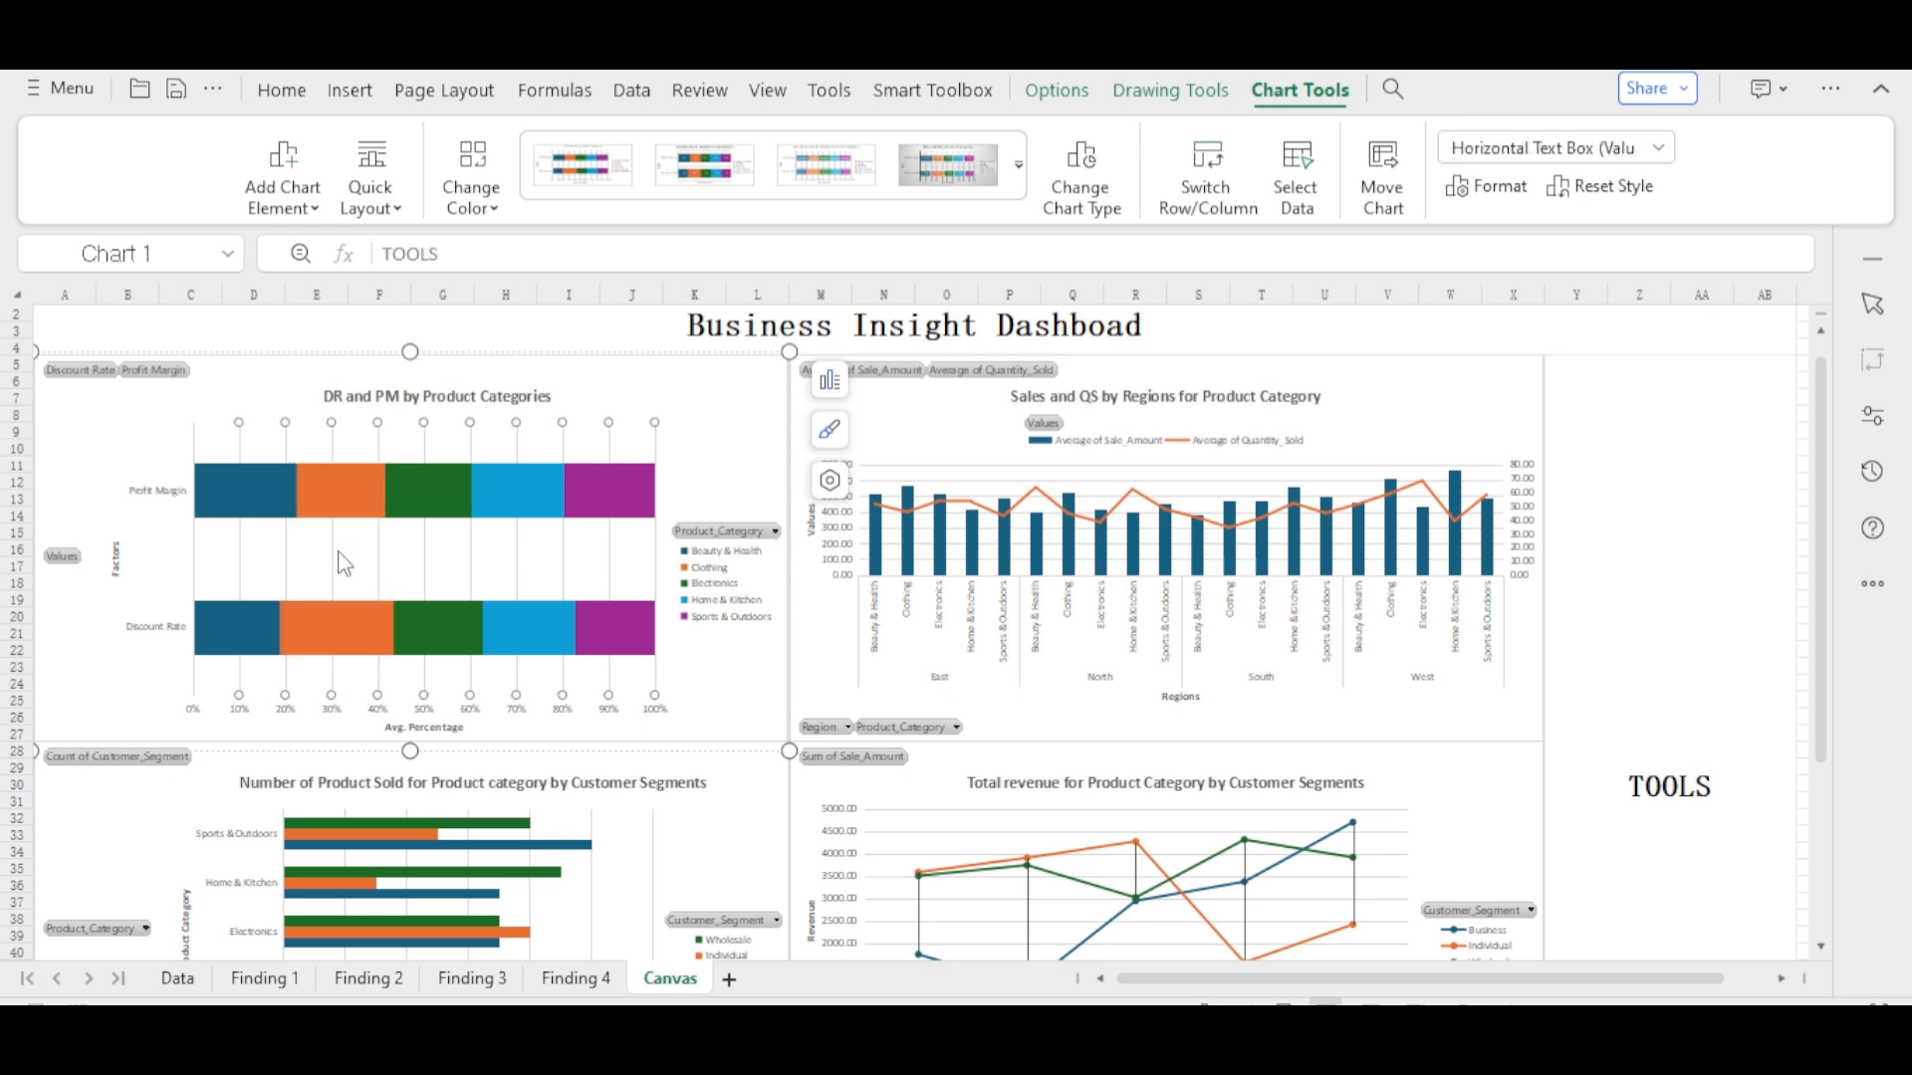
pyautogui.click(336, 492)
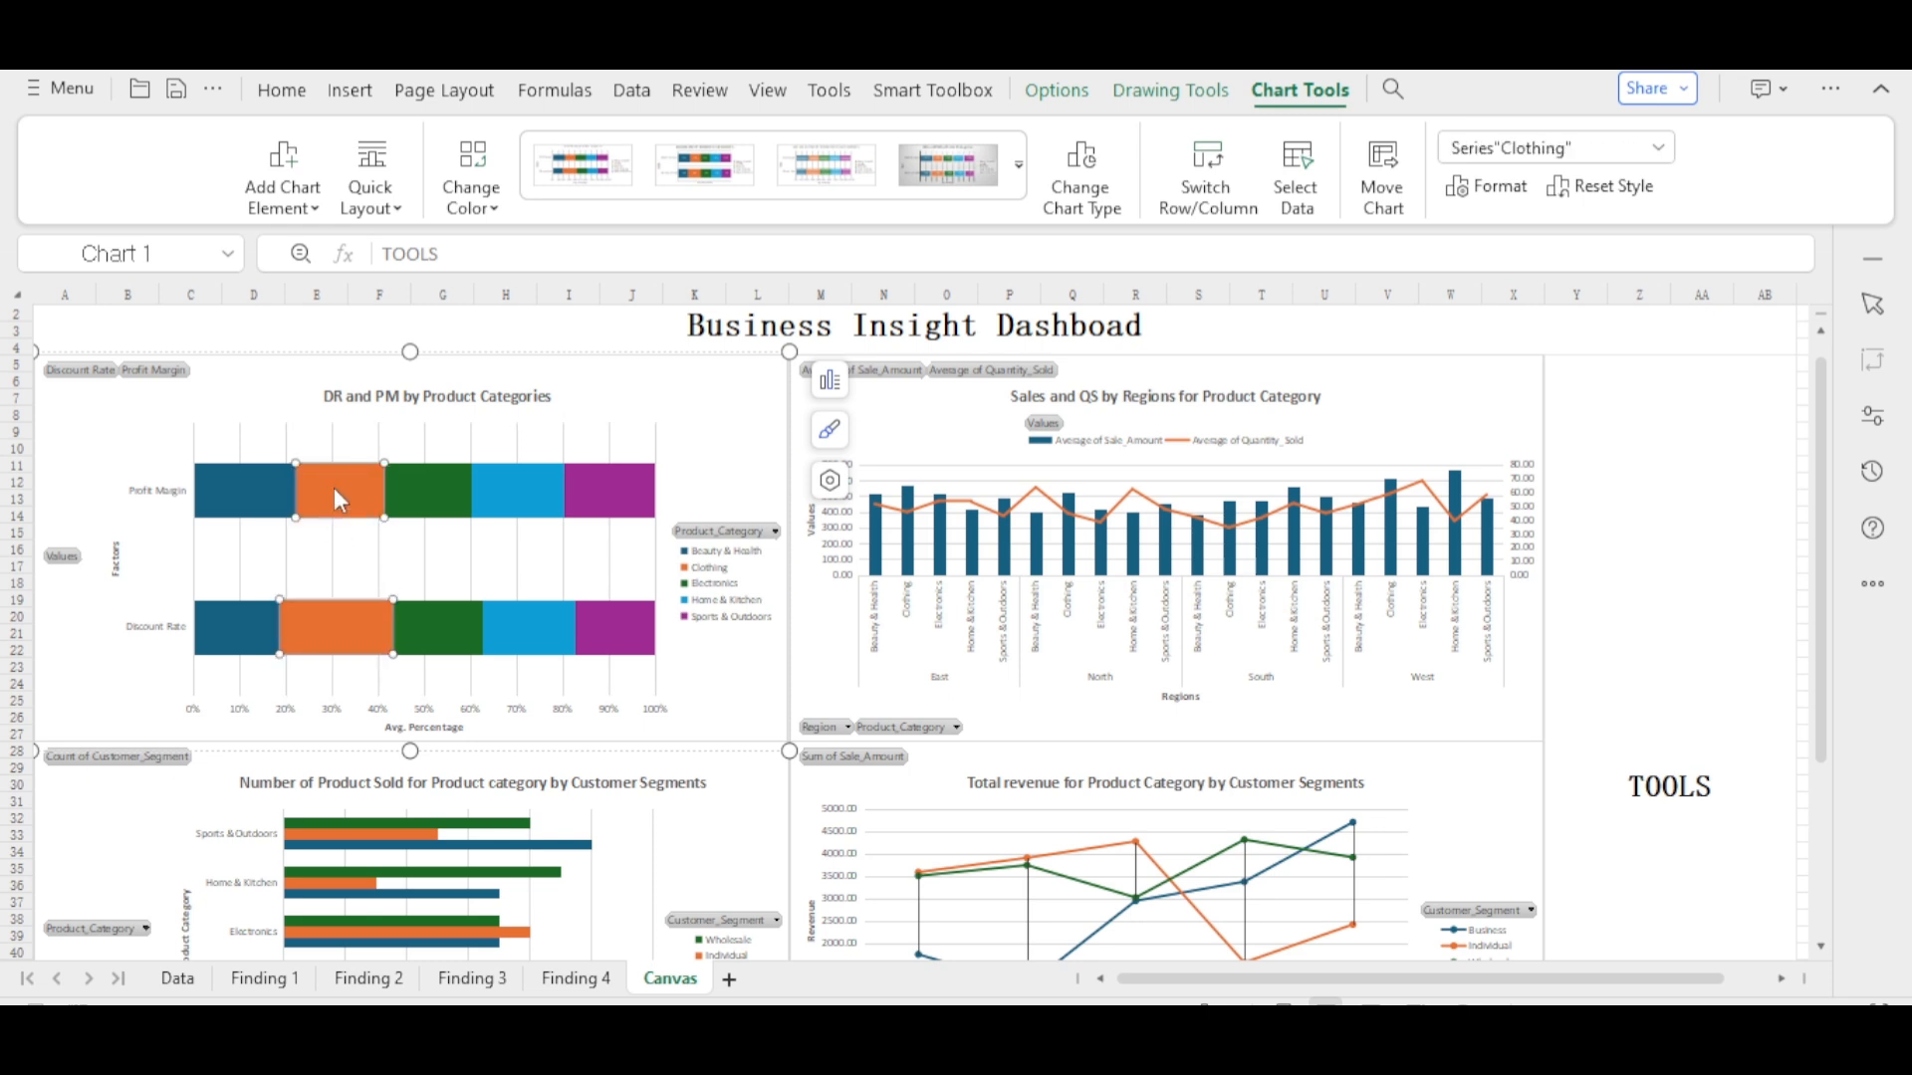
pyautogui.moveTo(350, 492)
pyautogui.click(553, 585)
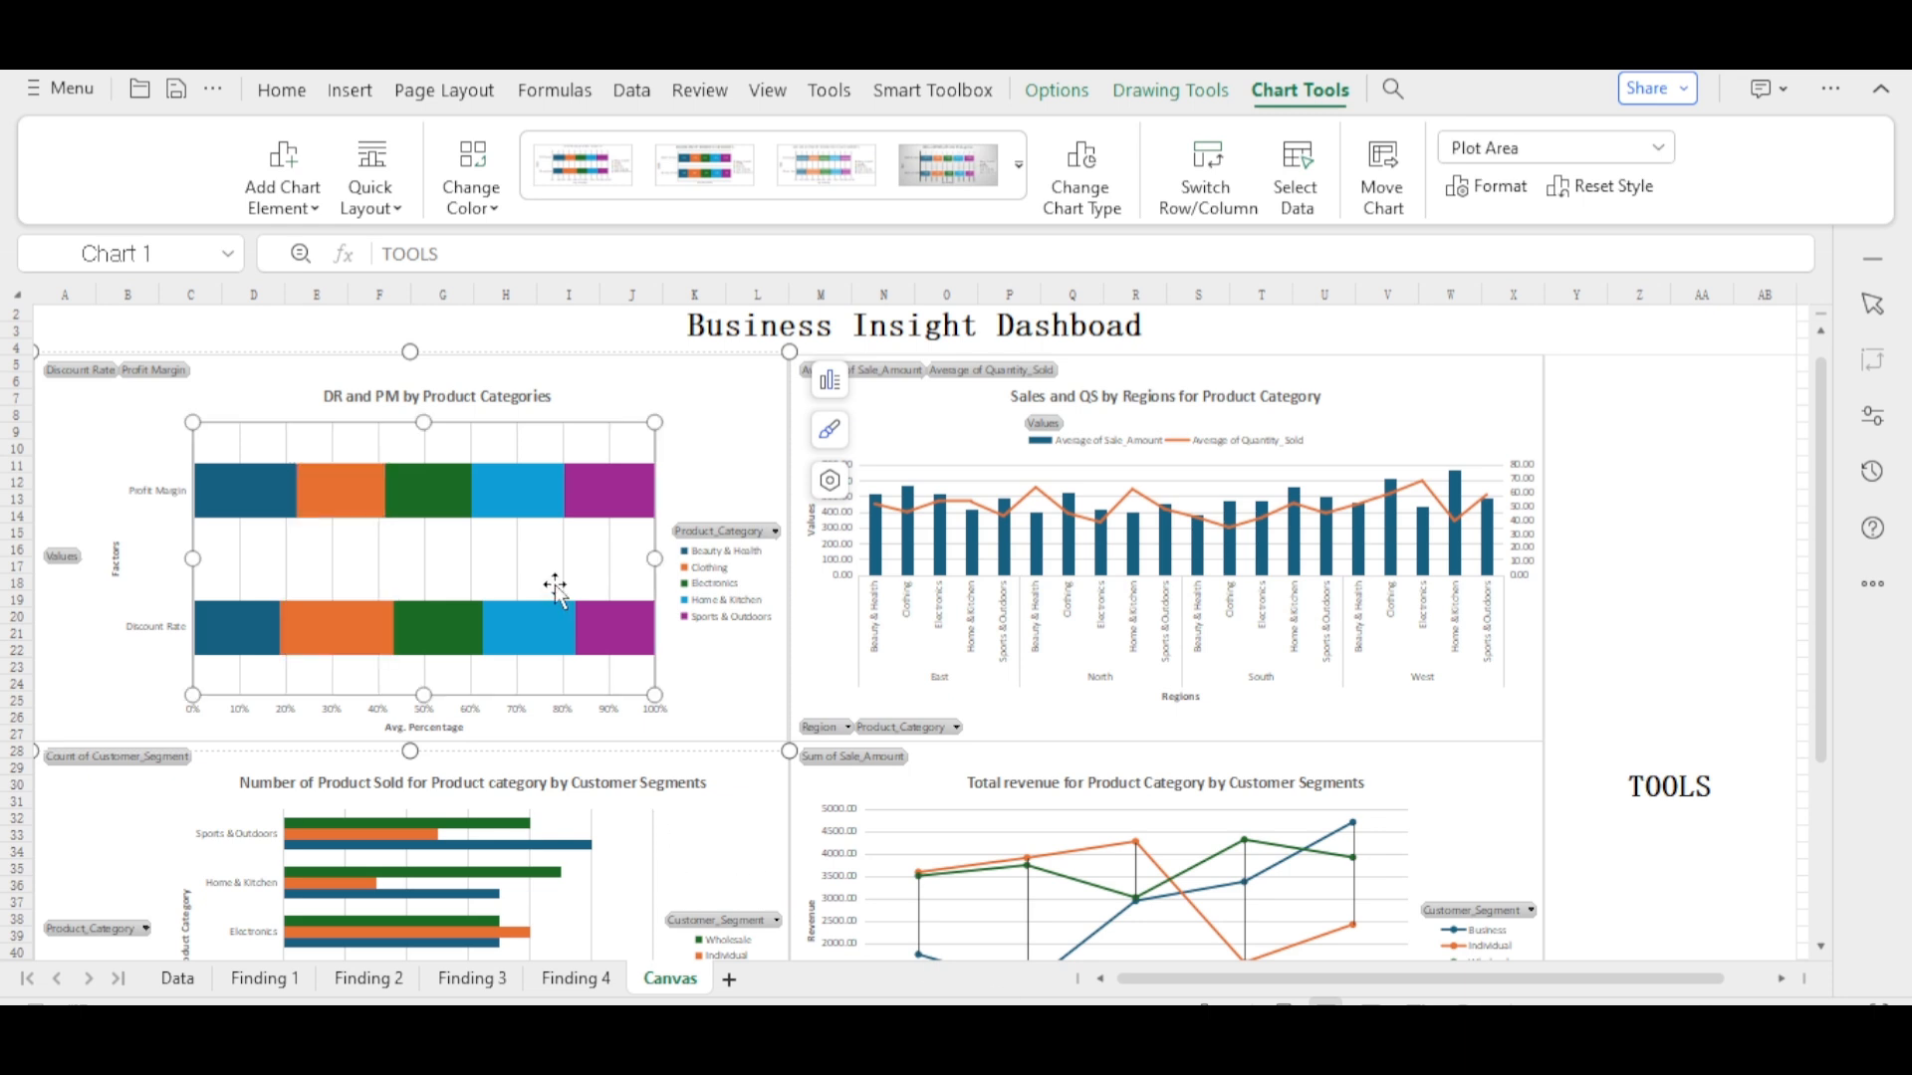
# - Insert a Payment_Method slicer for the "DR and PM by Product Categories" chart
pyautogui.click(680, 450)
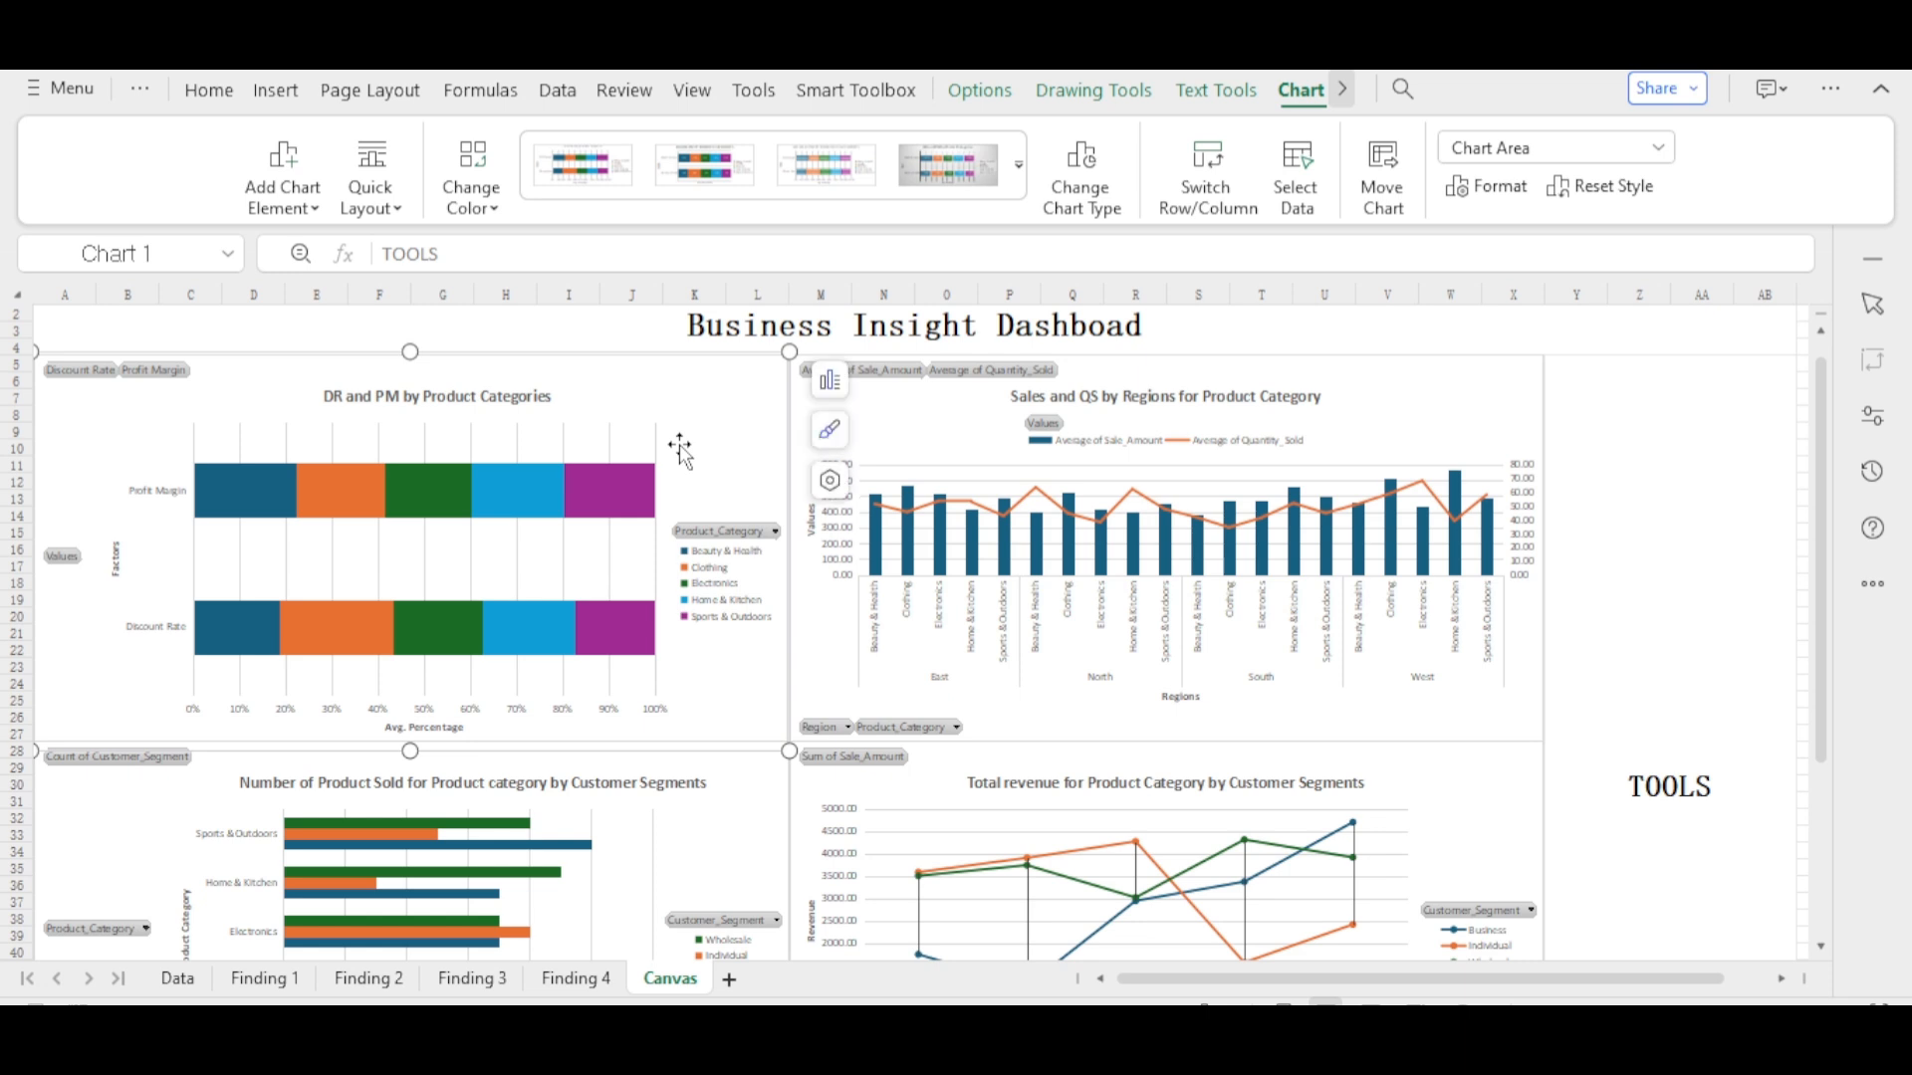
pyautogui.click(1004, 101)
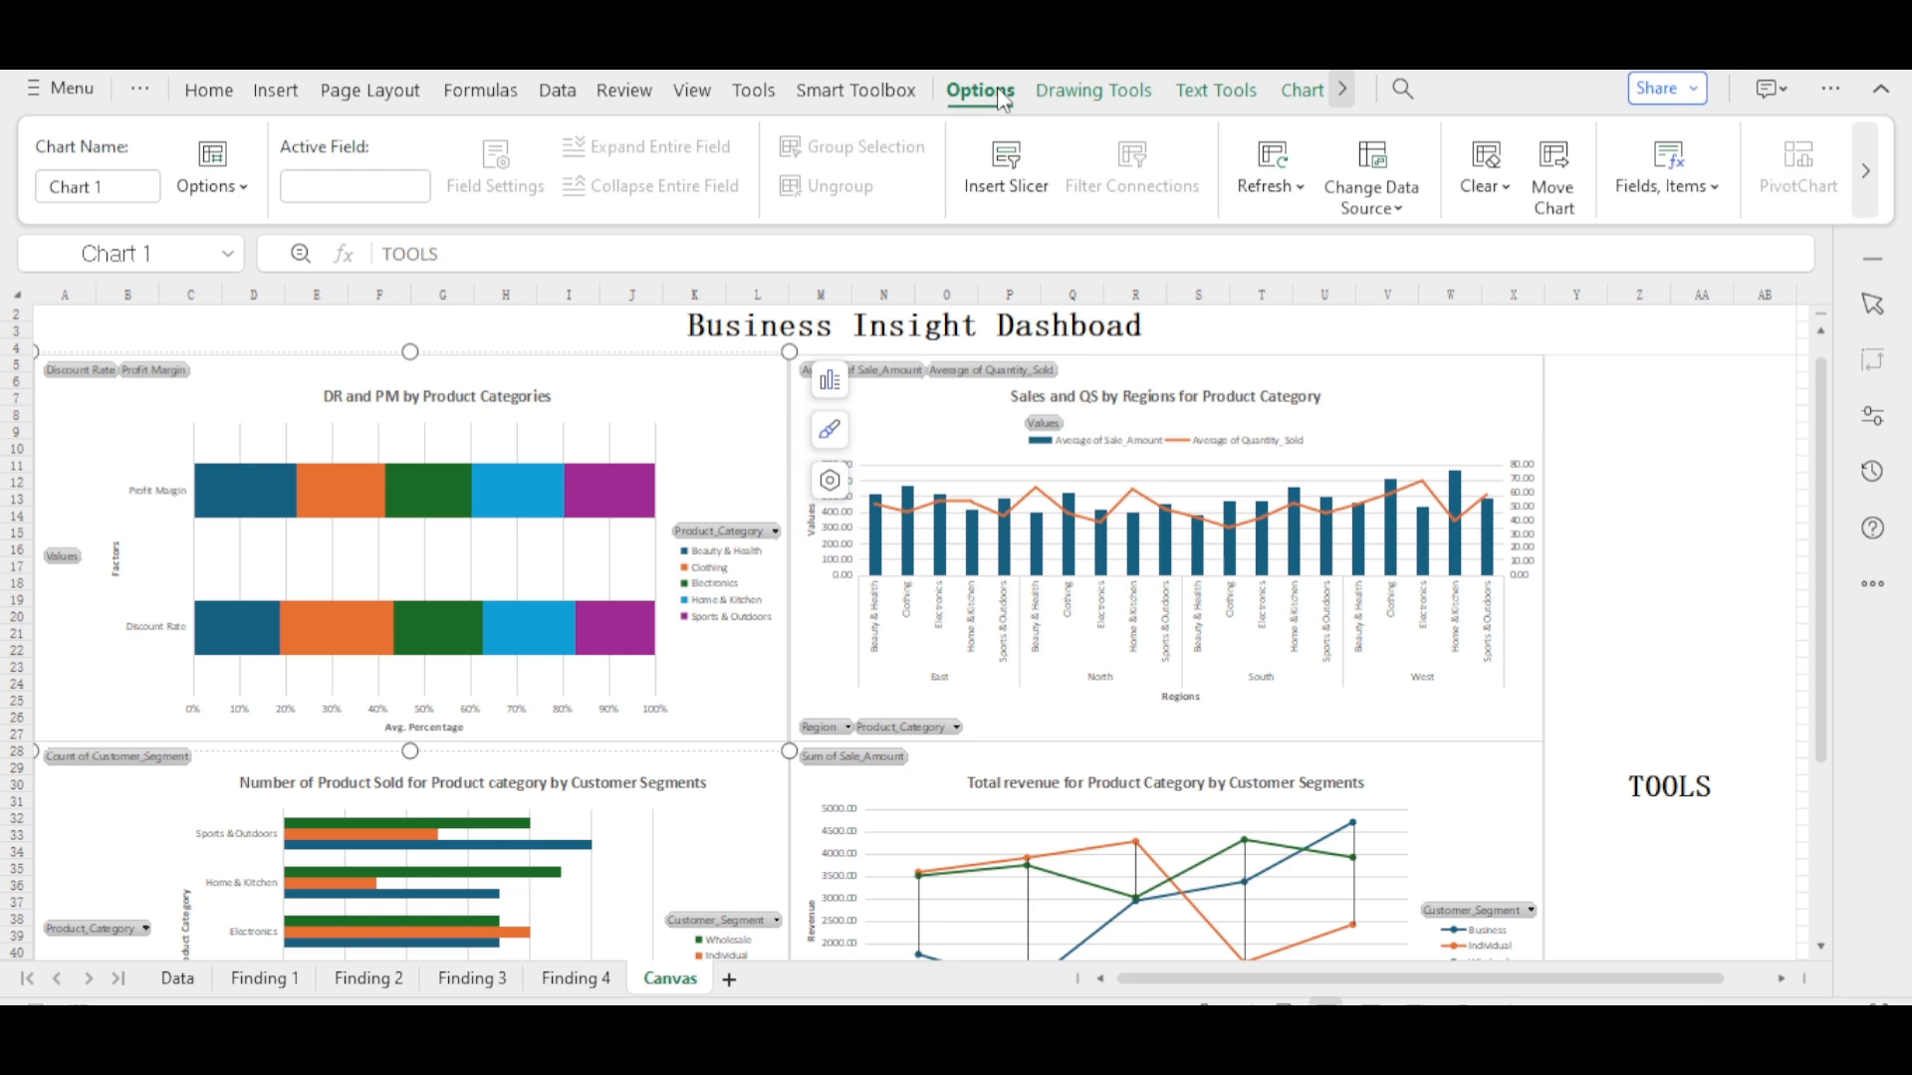
pyautogui.click(974, 173)
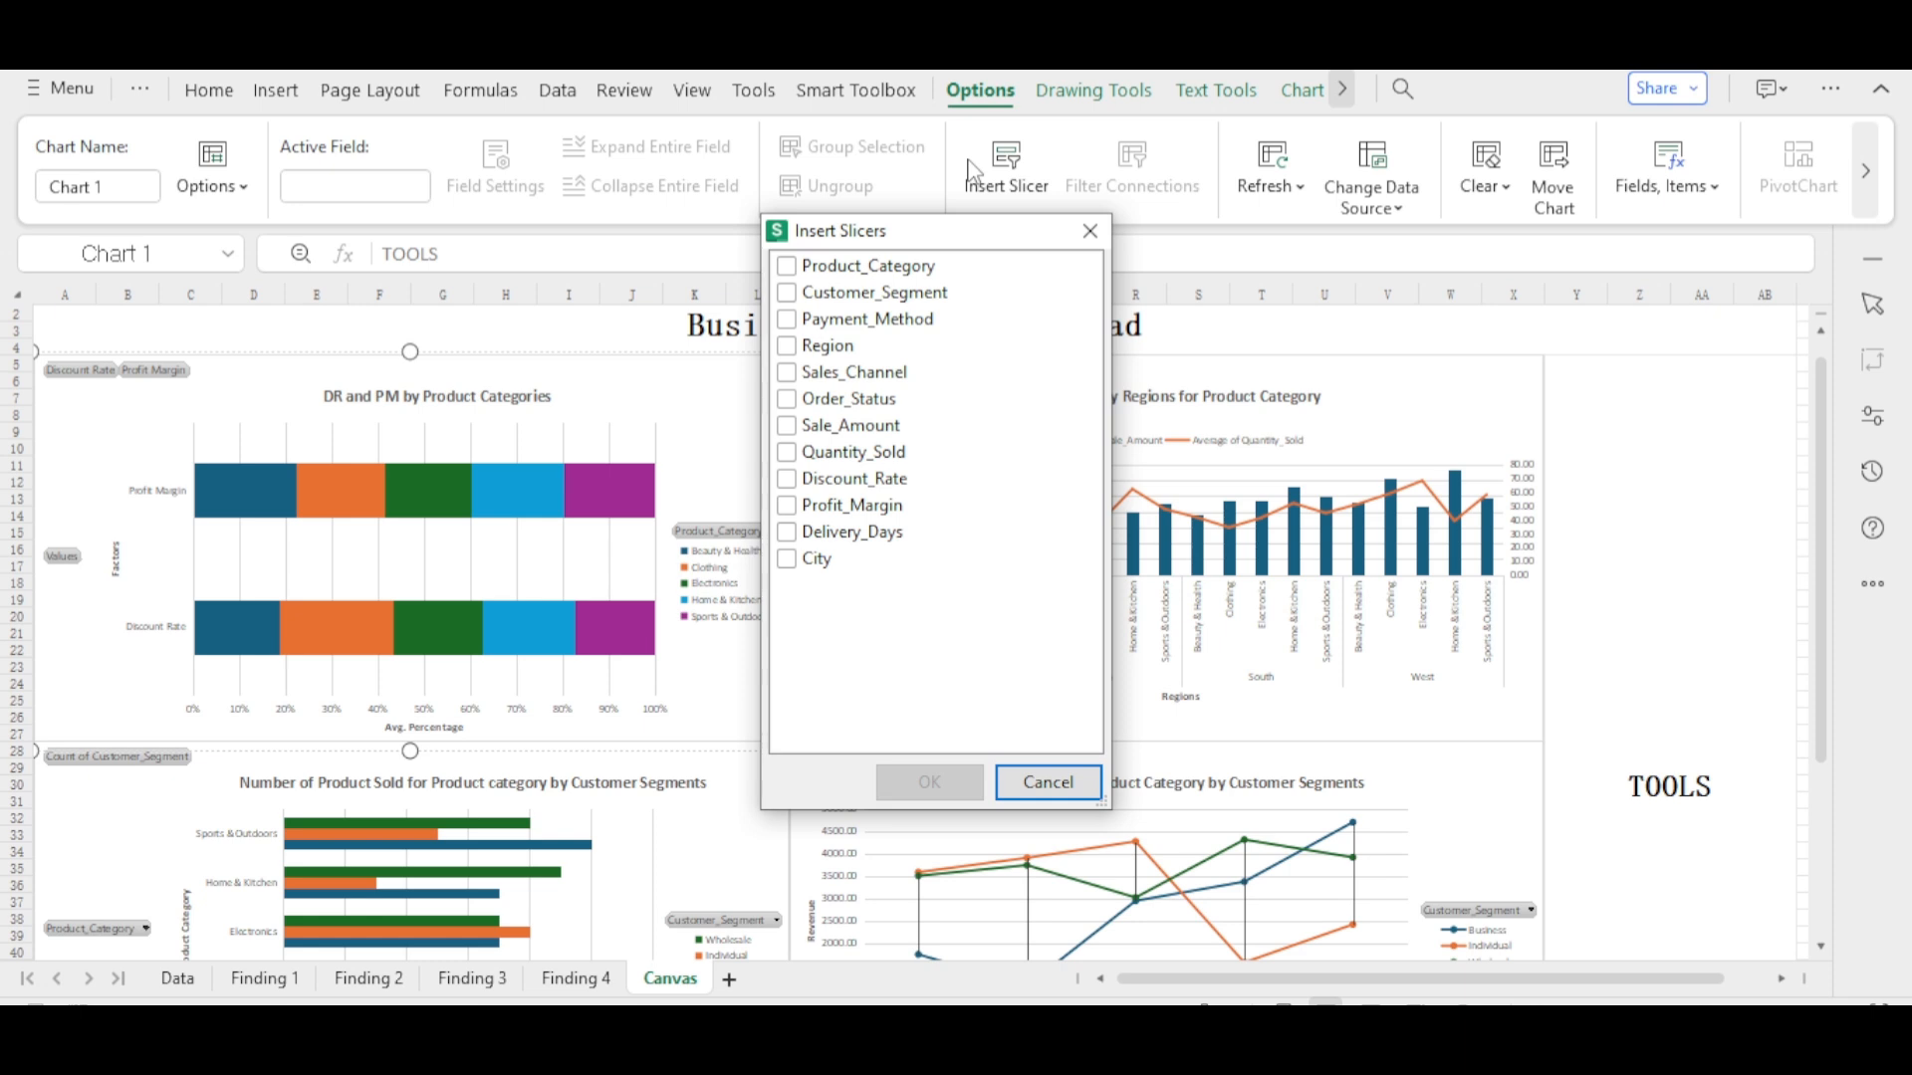
pyautogui.click(918, 329)
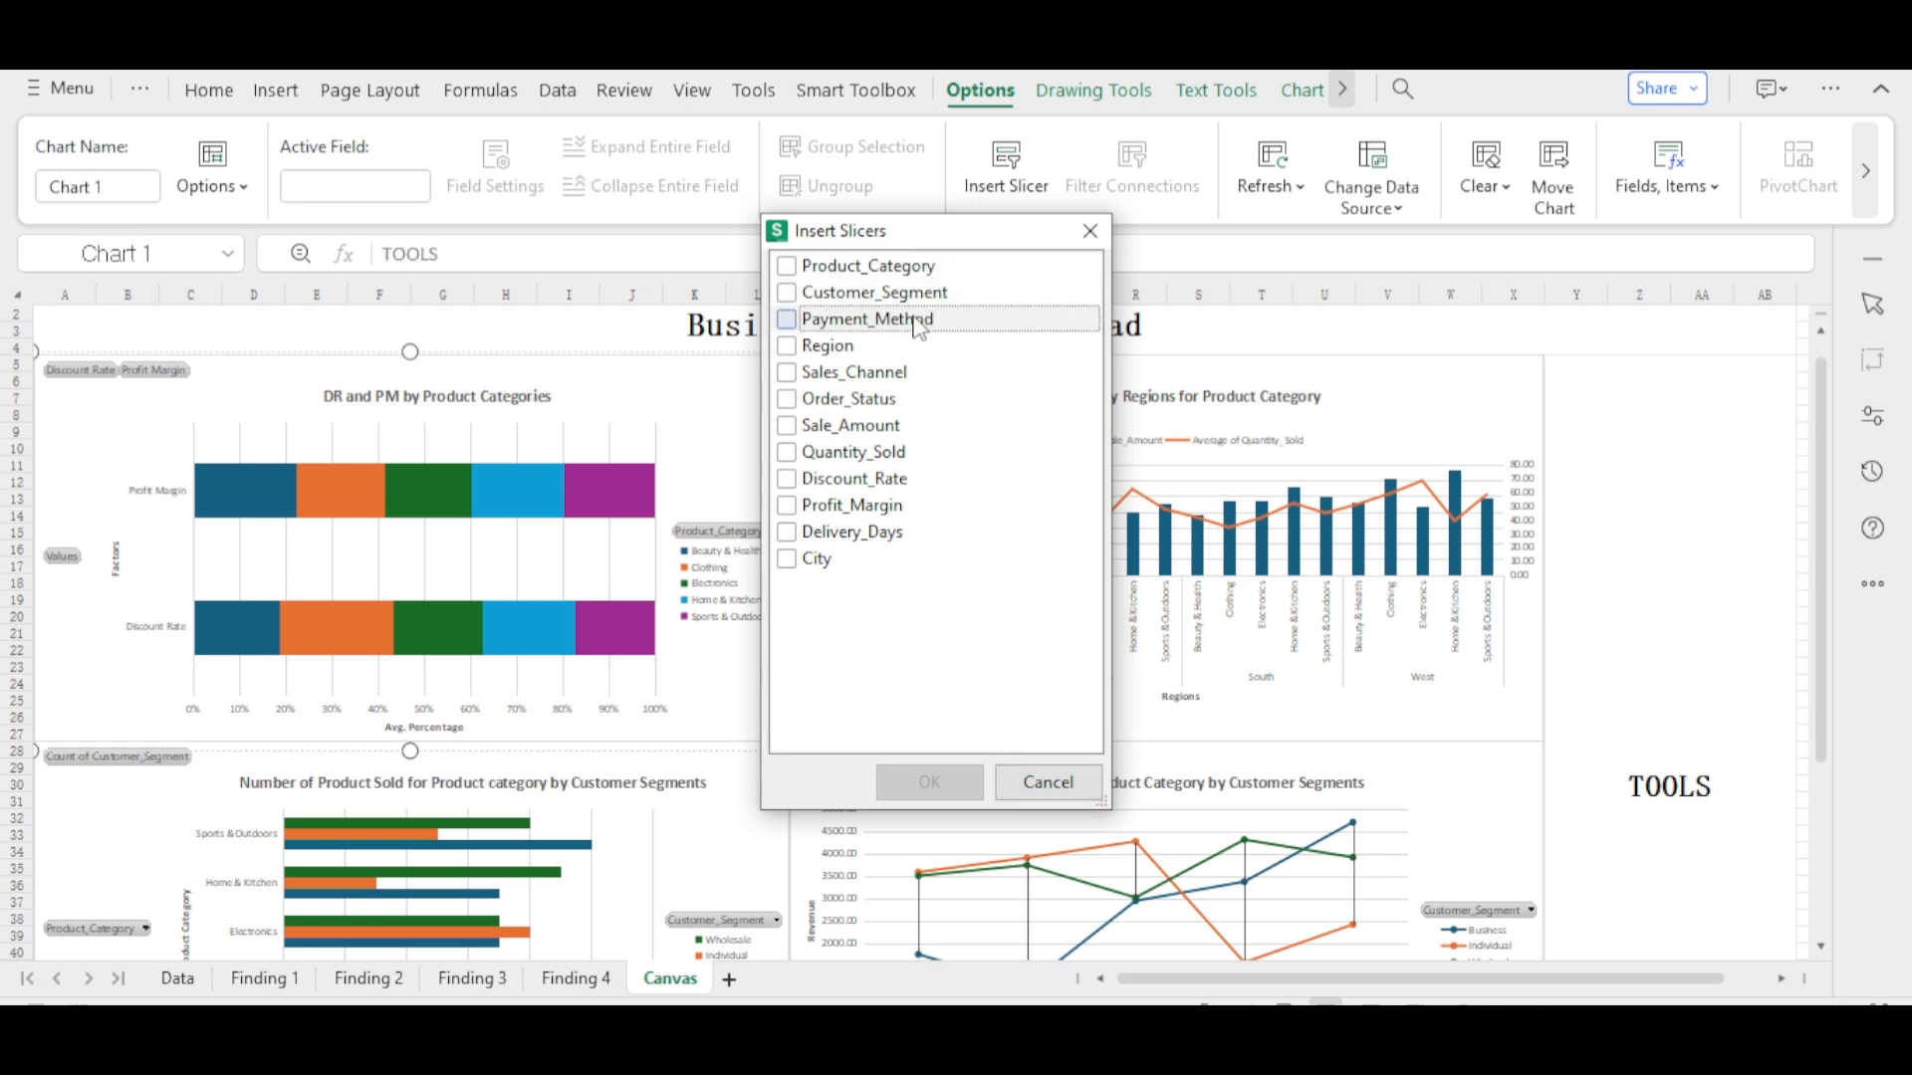
pyautogui.click(787, 319)
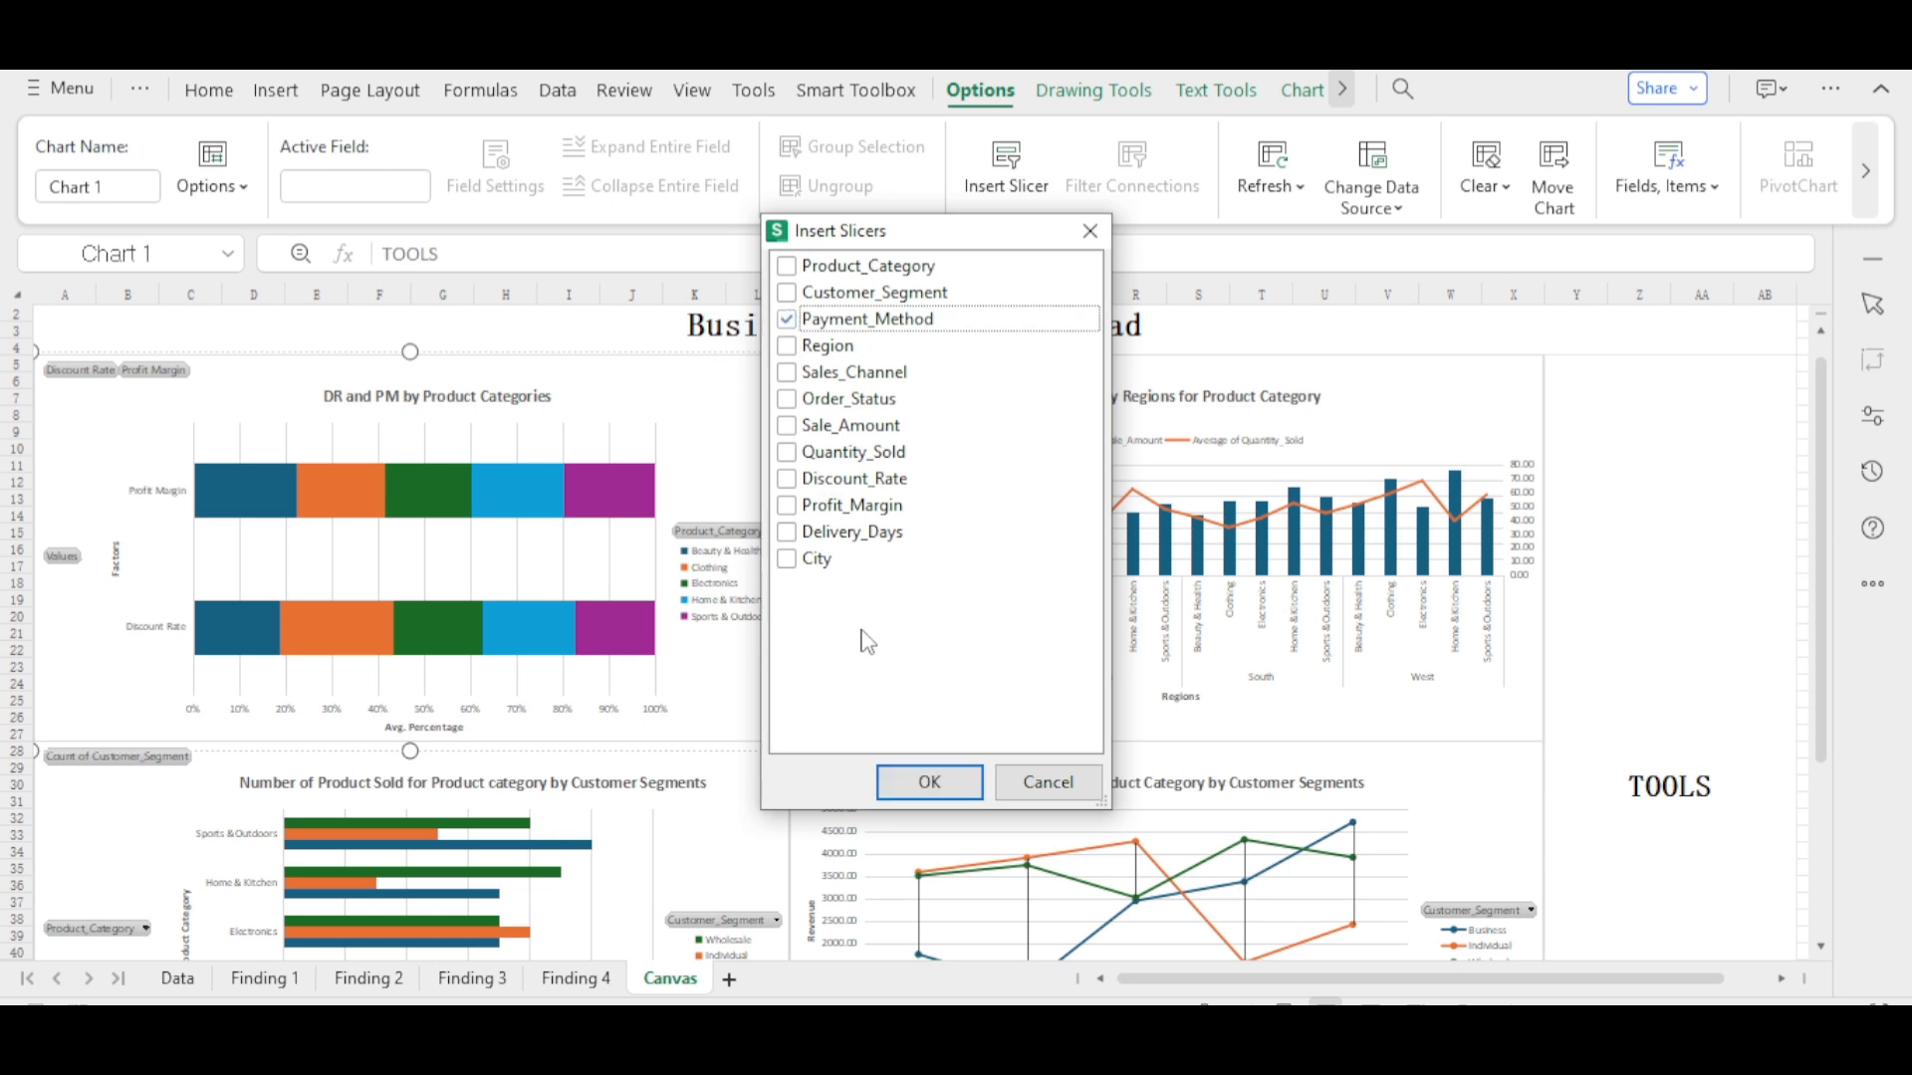
pyautogui.click(939, 797)
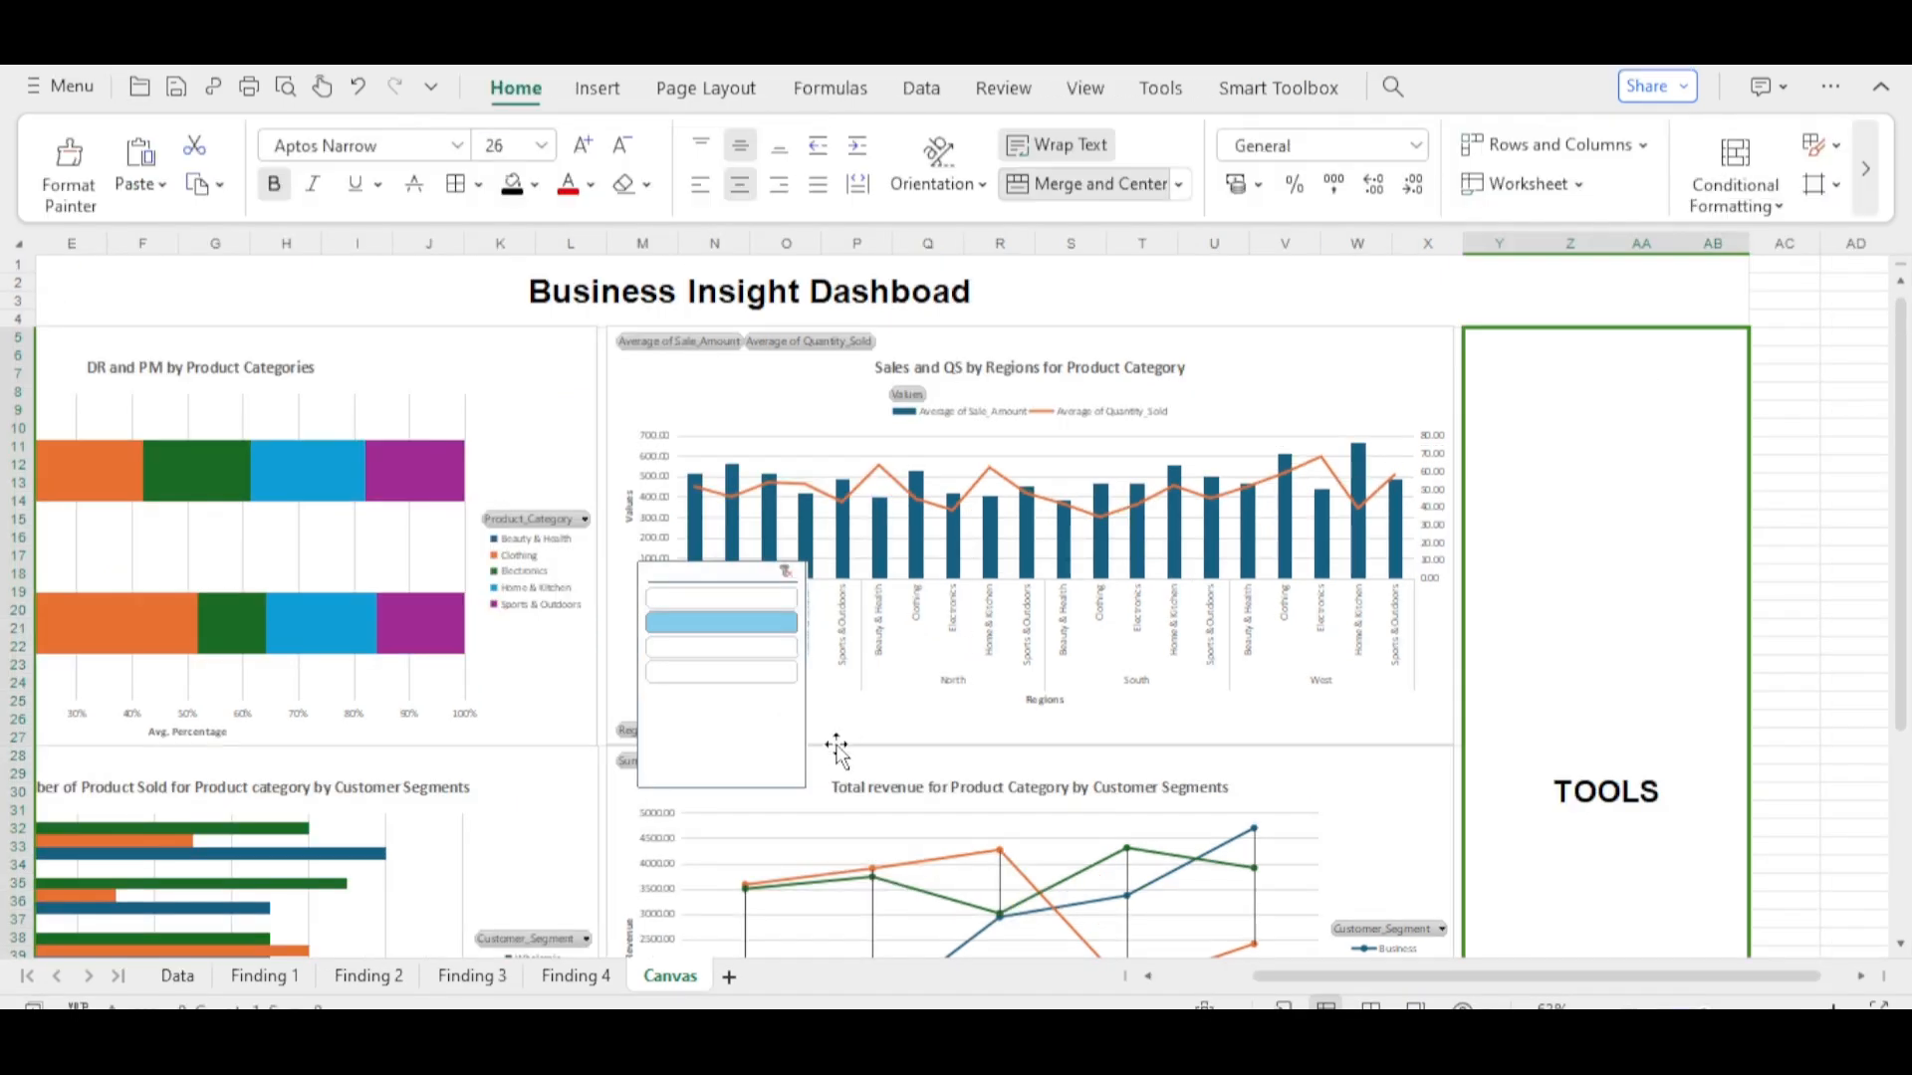
# - Move the Payment_Method slicer into the TOOLS block beside the charts
pyautogui.moveTo(783, 745); pyautogui.dragTo(1749, 587)
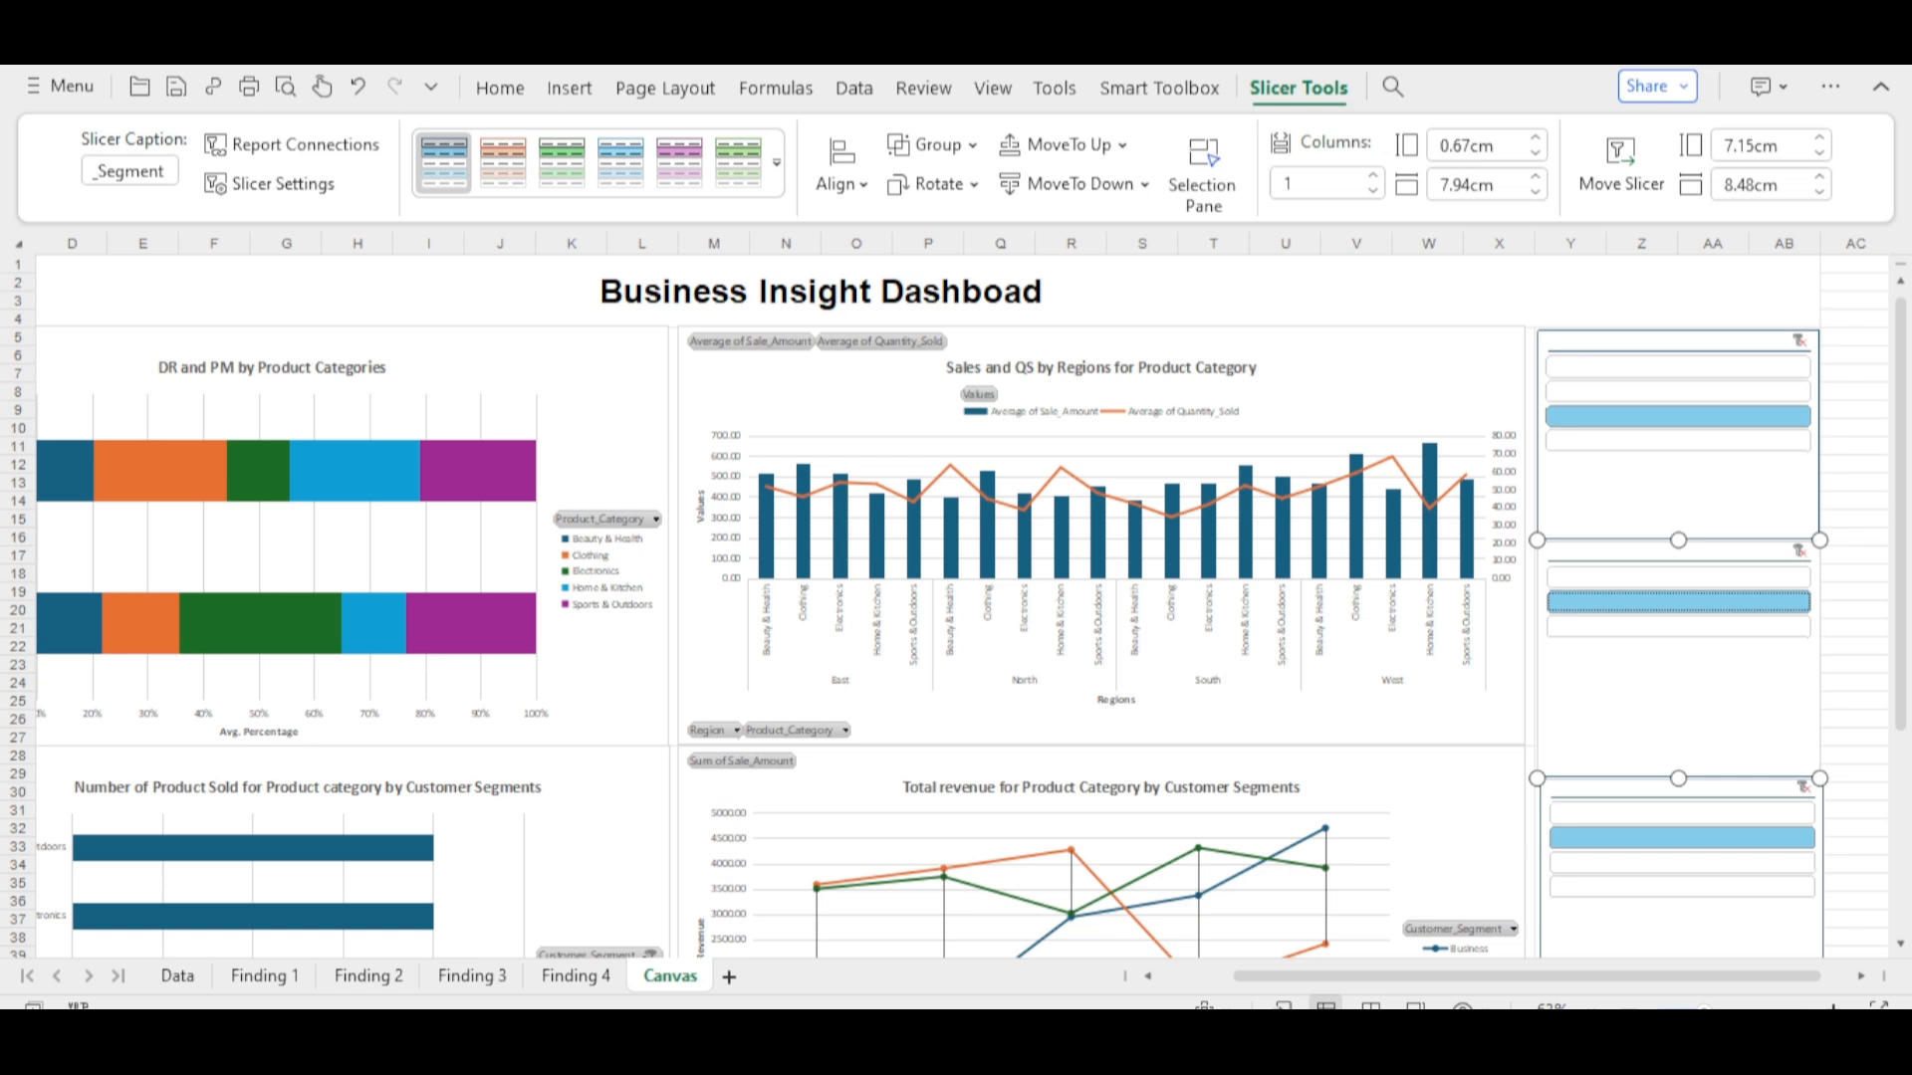
pyautogui.click(1675, 482)
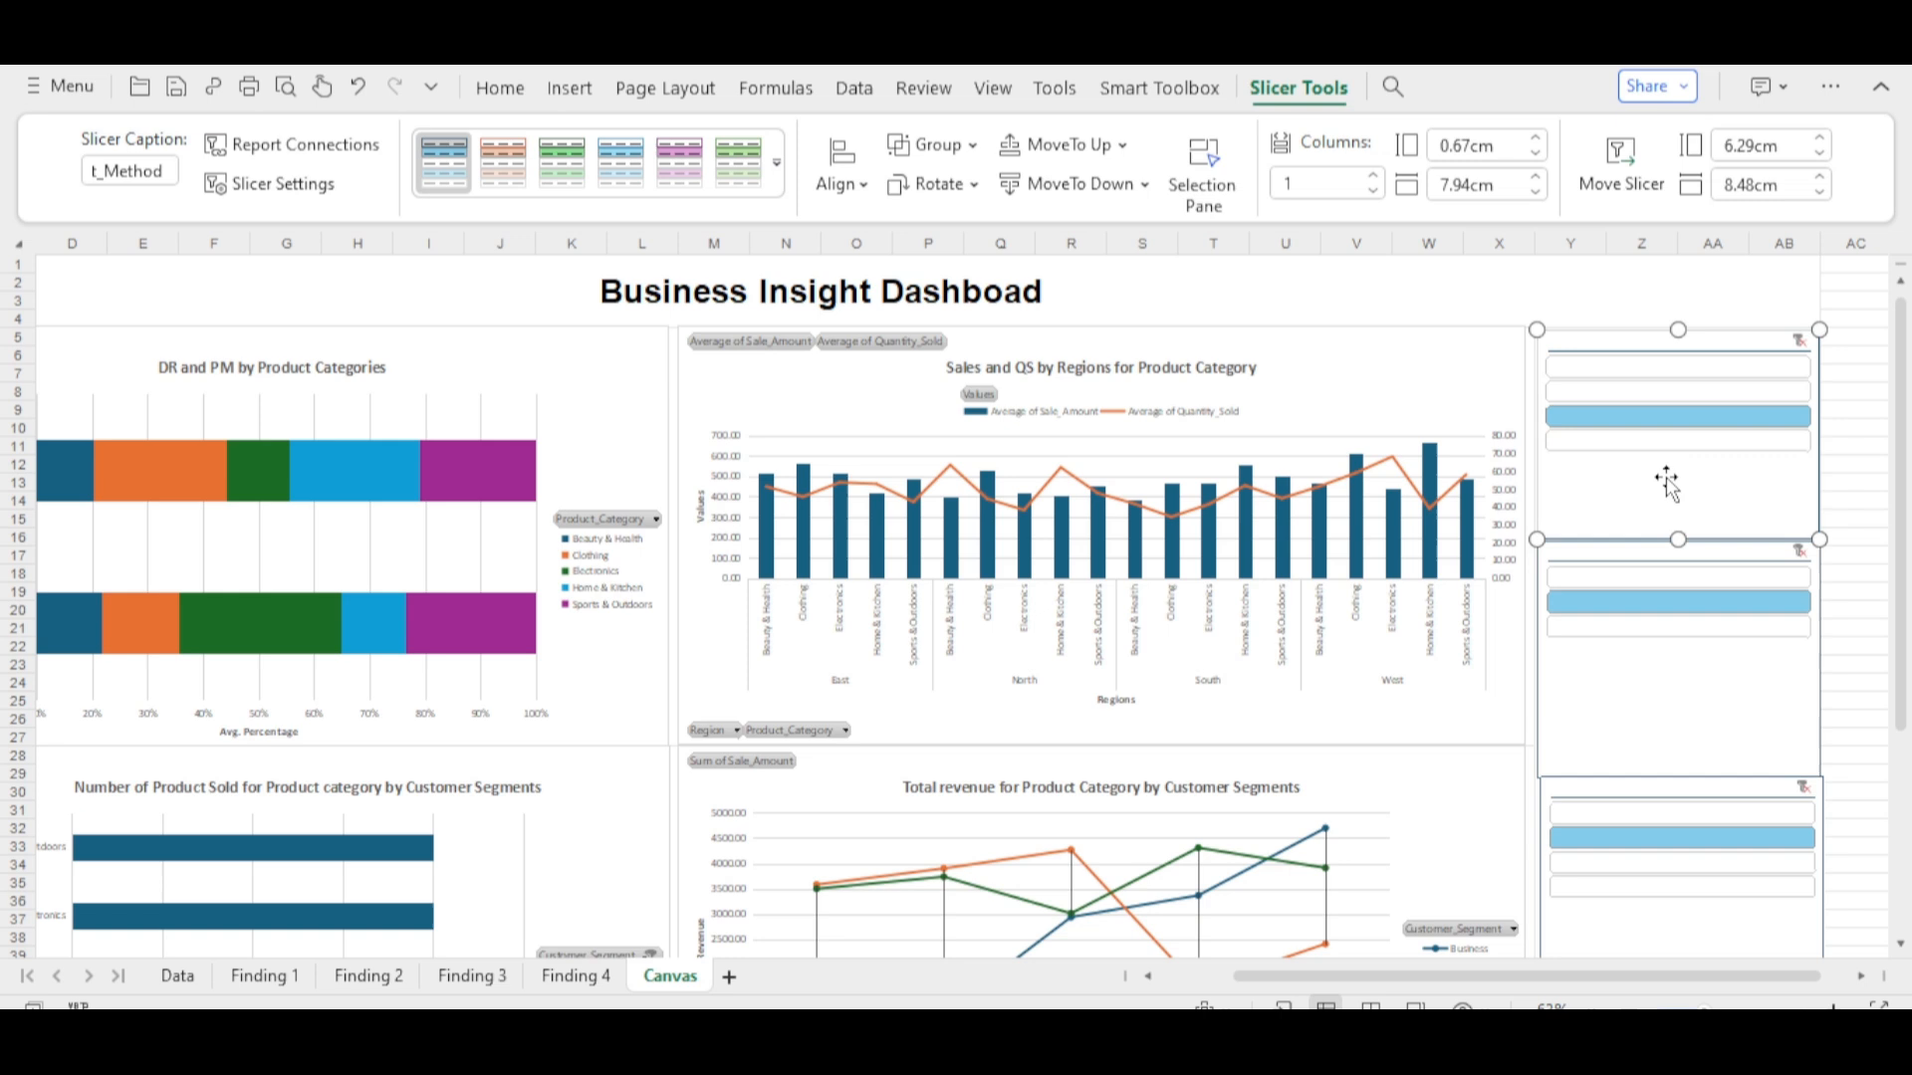
pyautogui.click(1705, 713)
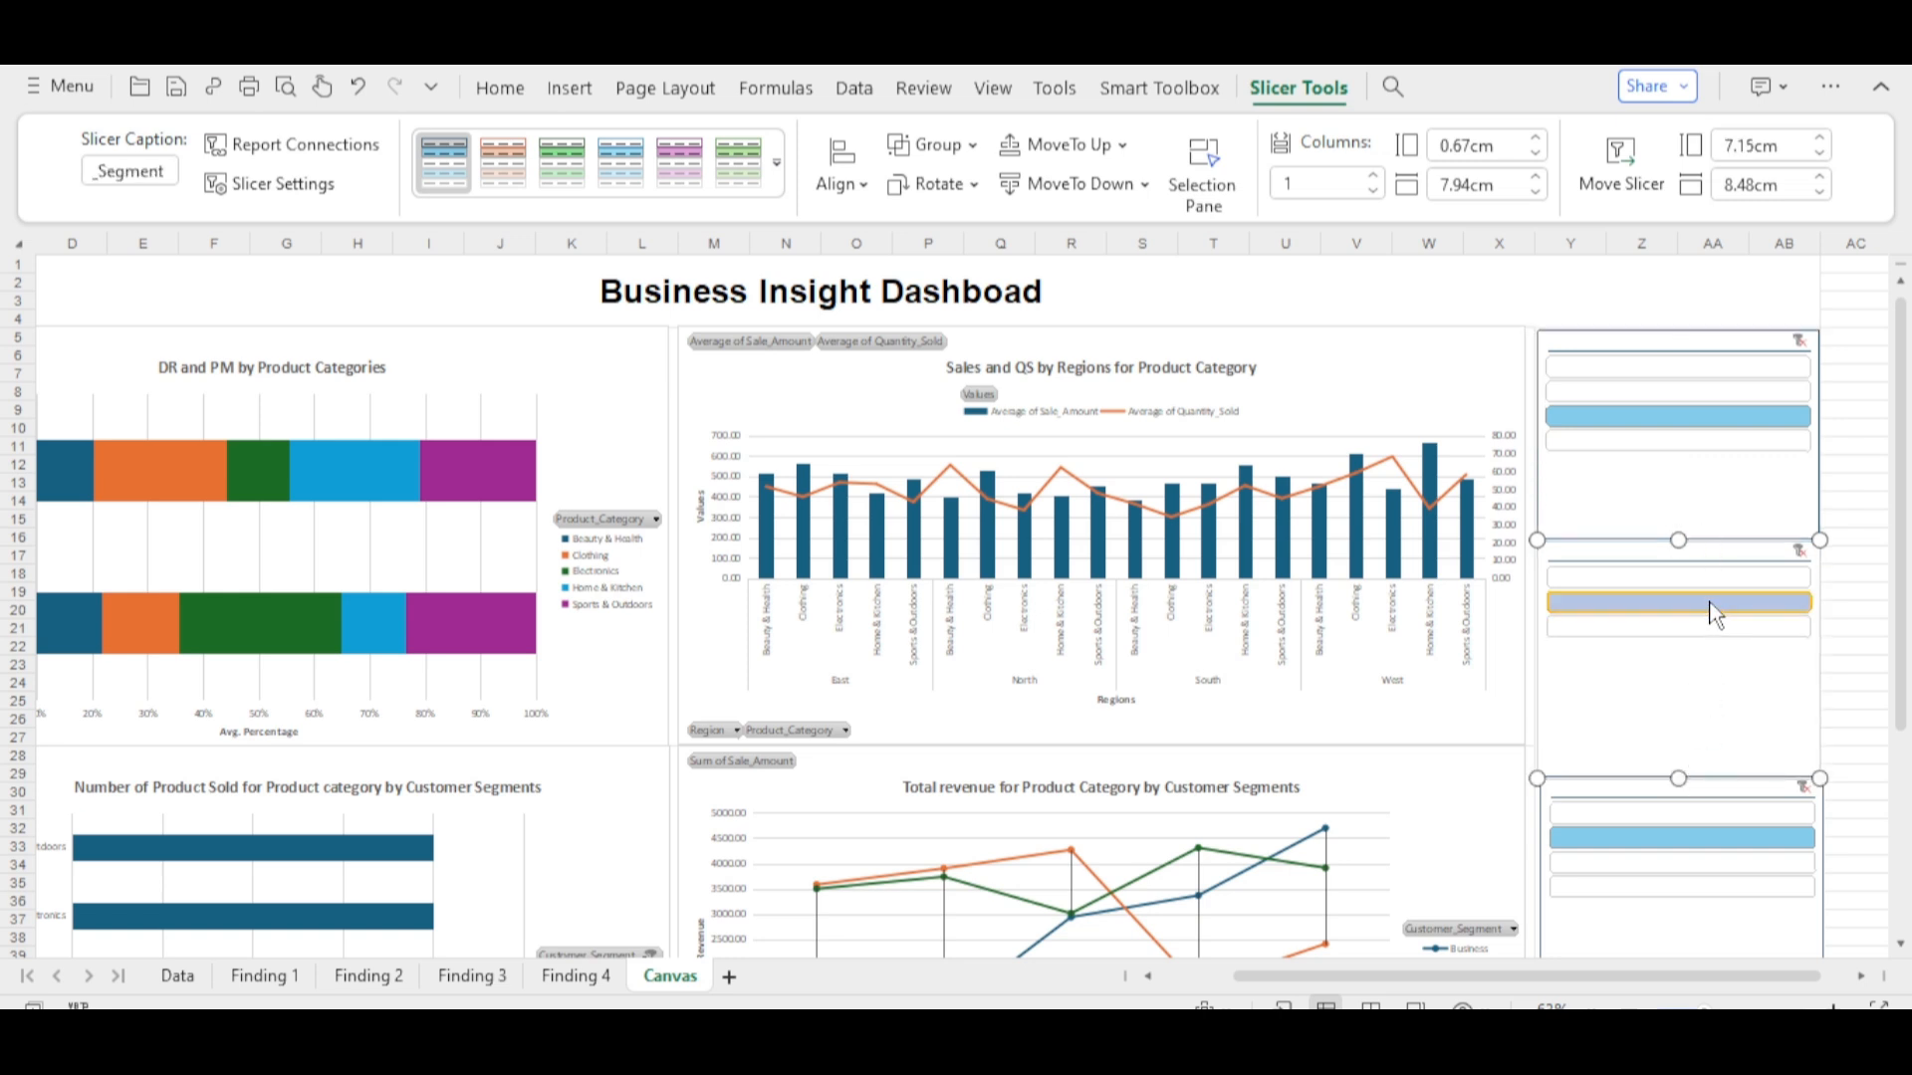
# - Clear the STAT 2 label from the merged block beneath the Total revenue chart
pyautogui.click(1690, 492)
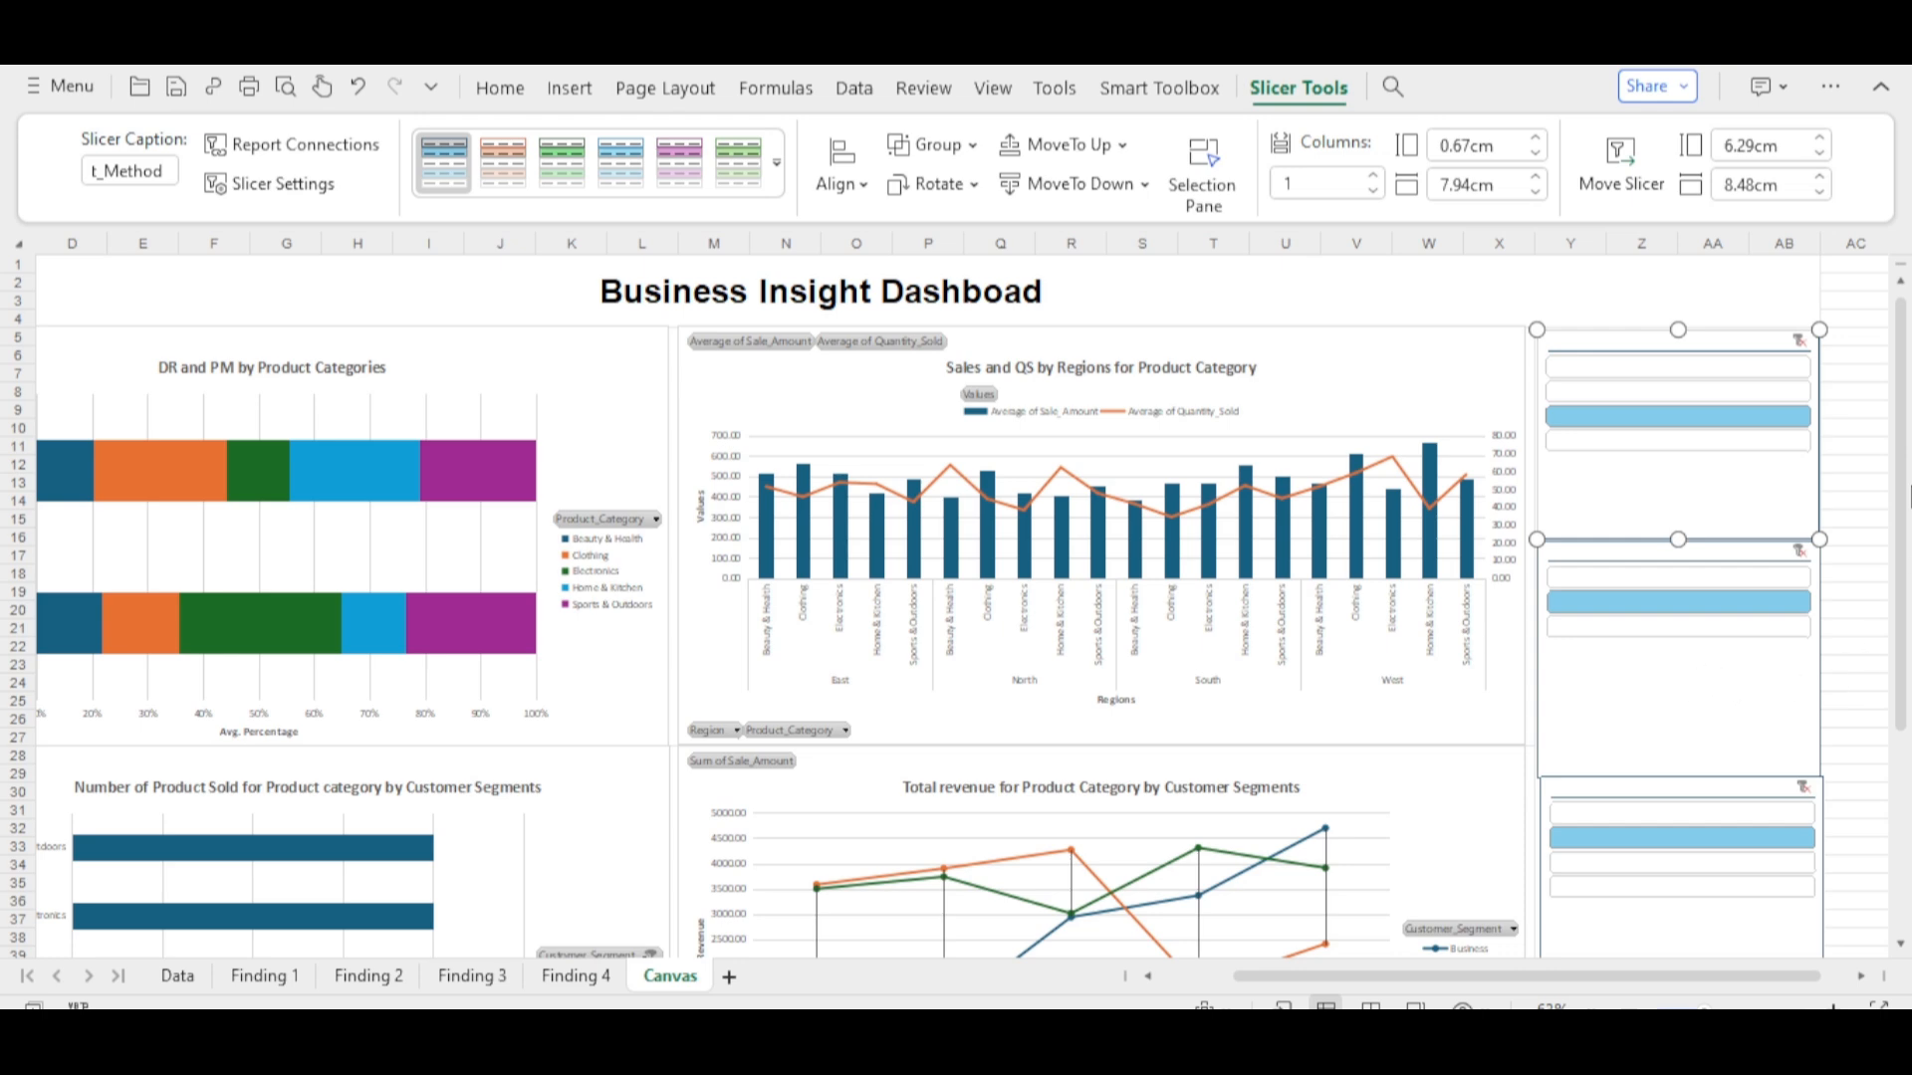
pyautogui.moveTo(1902, 493); pyautogui.dragTo(1900, 698)
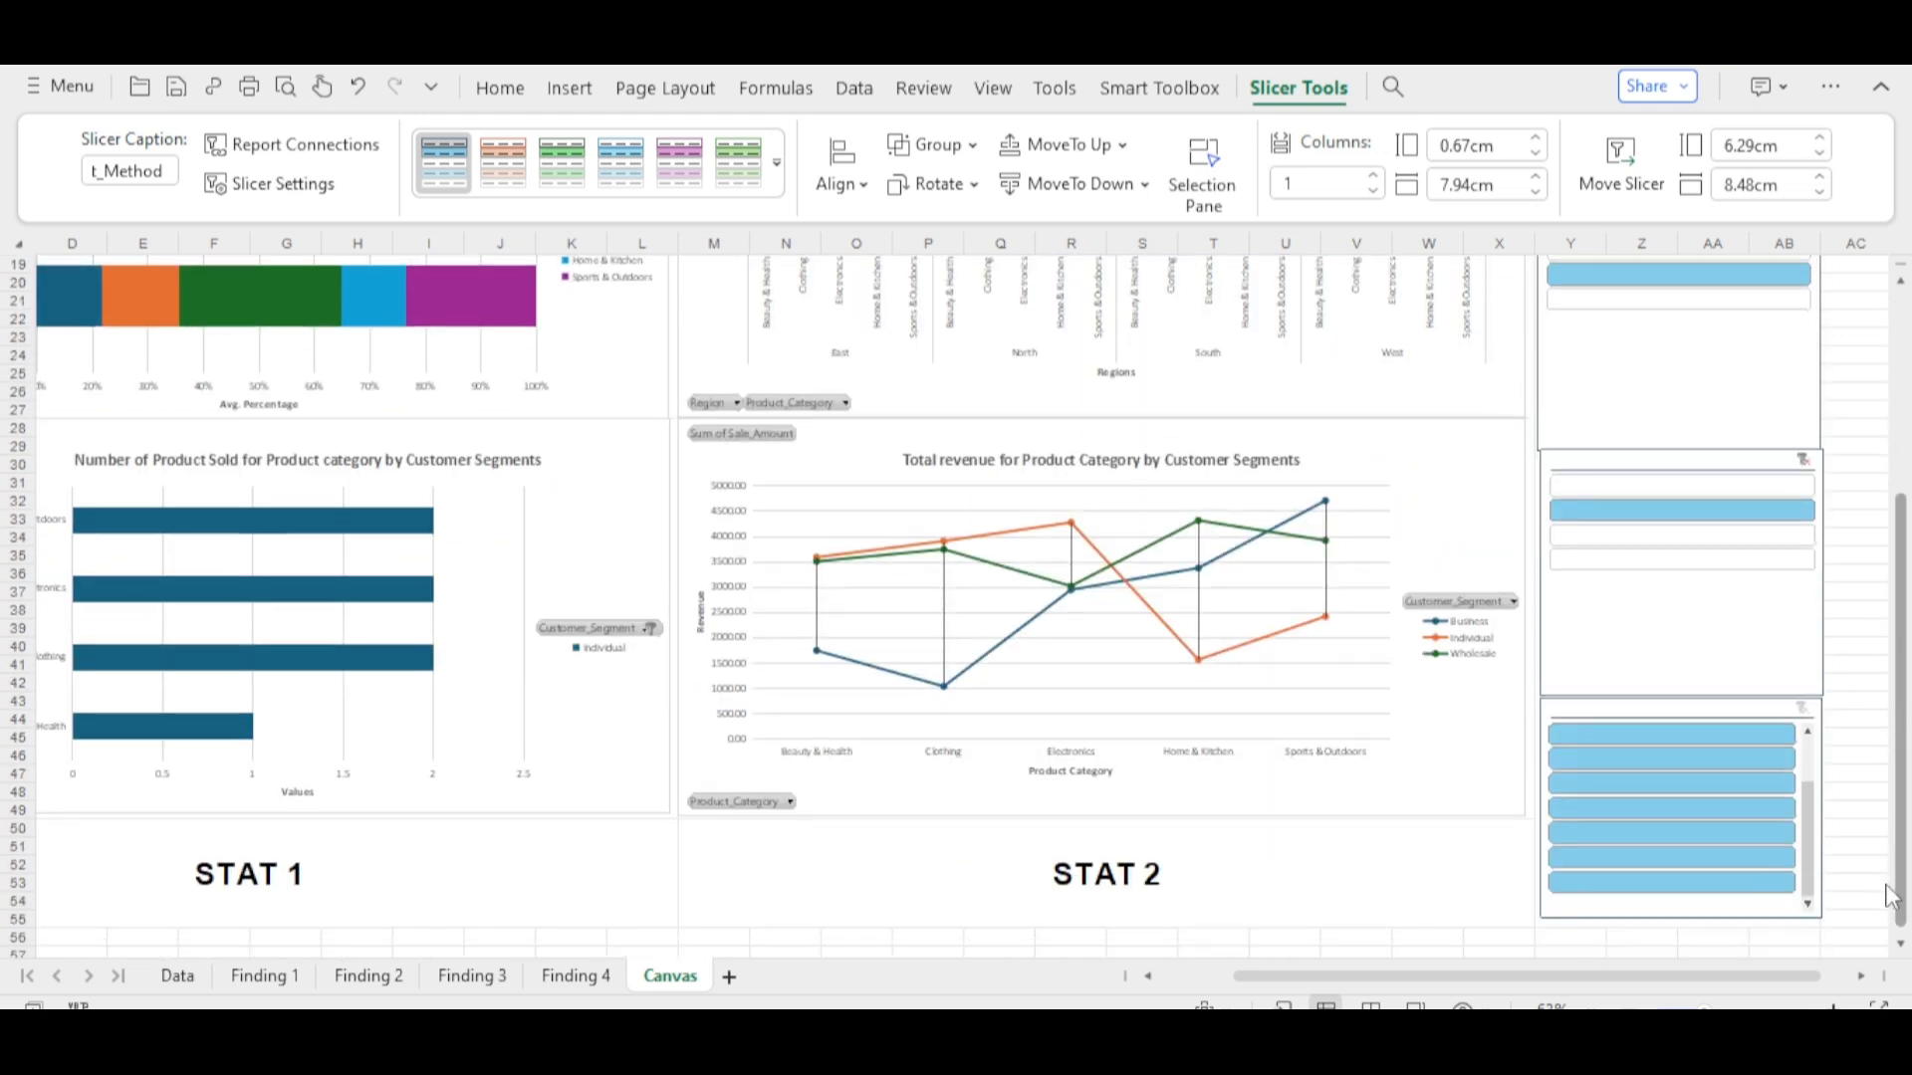
pyautogui.doubleClick(1240, 880)
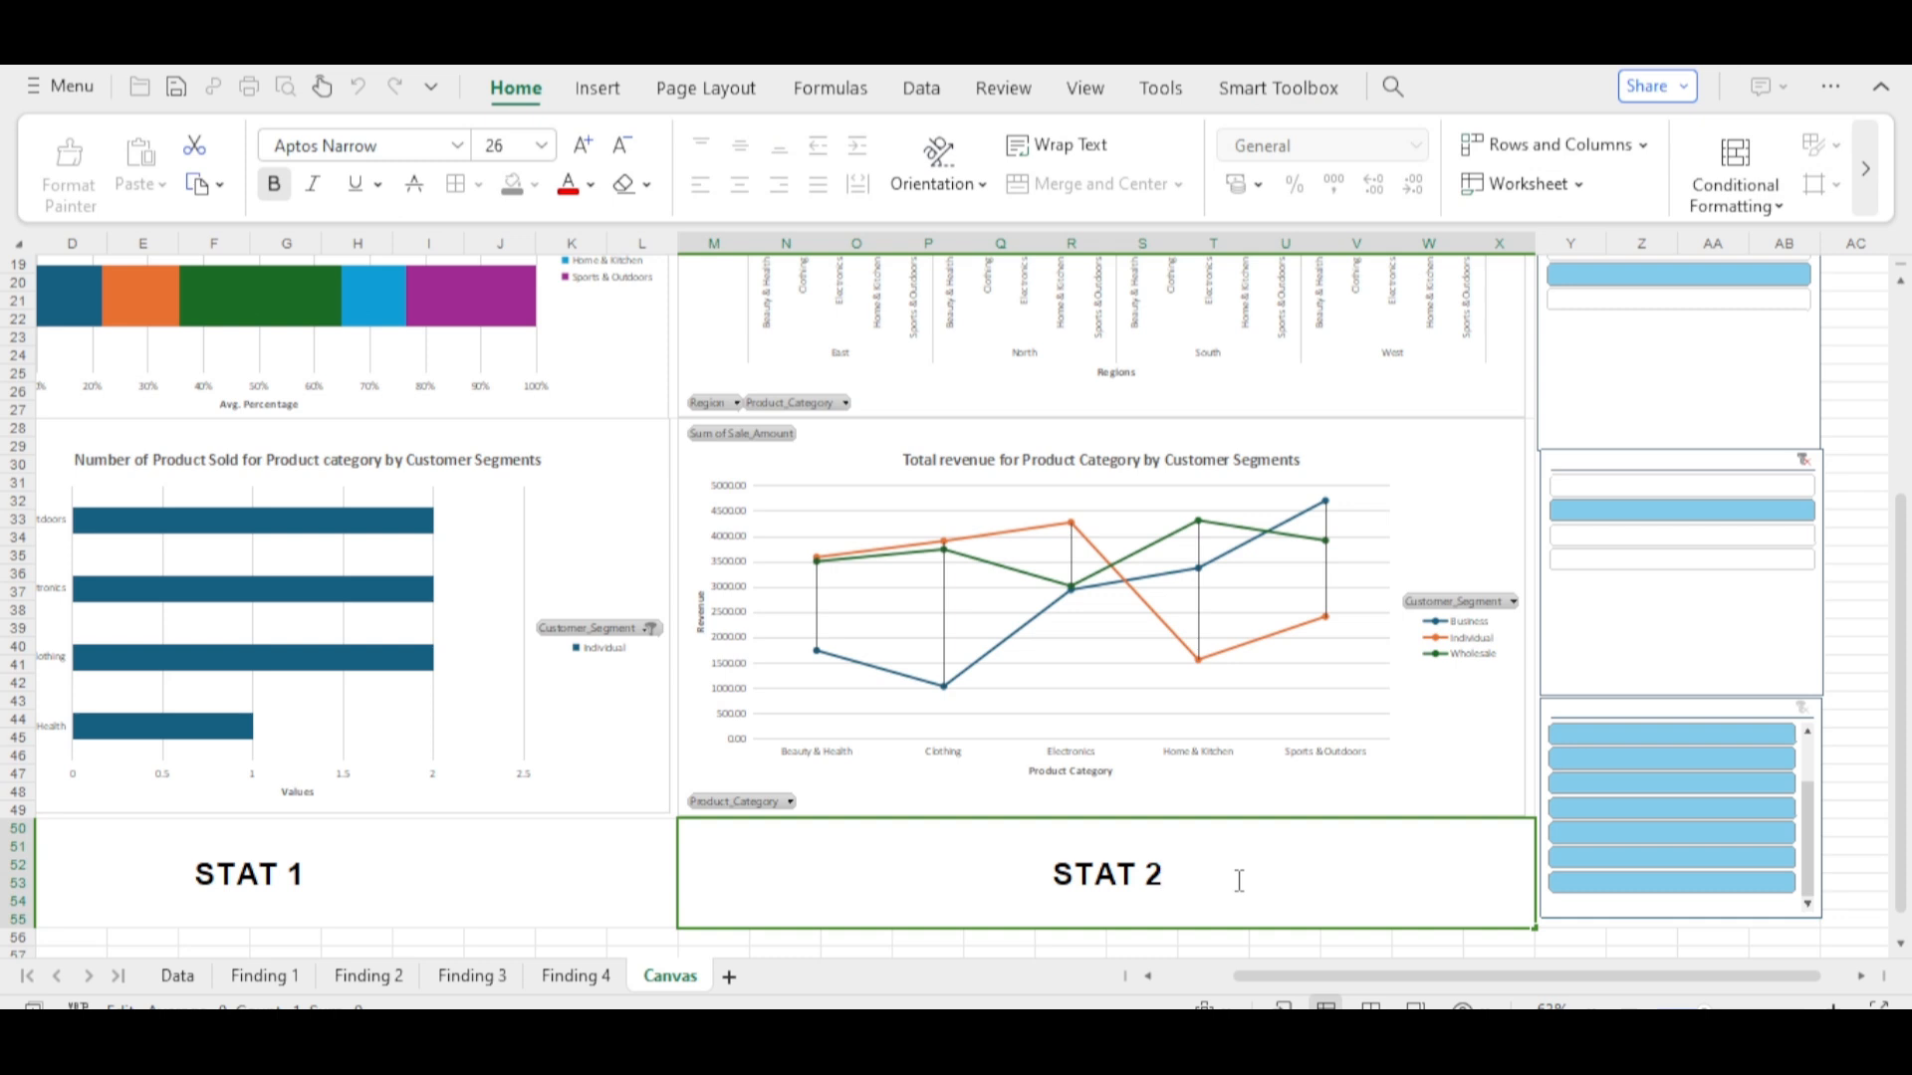
pyautogui.press('BackSpace')
pyautogui.press('BackSpace')
pyautogui.press('BackSpace')
pyautogui.press('BackSpace')
pyautogui.press('BackSpace')
pyautogui.press('BackSpace')
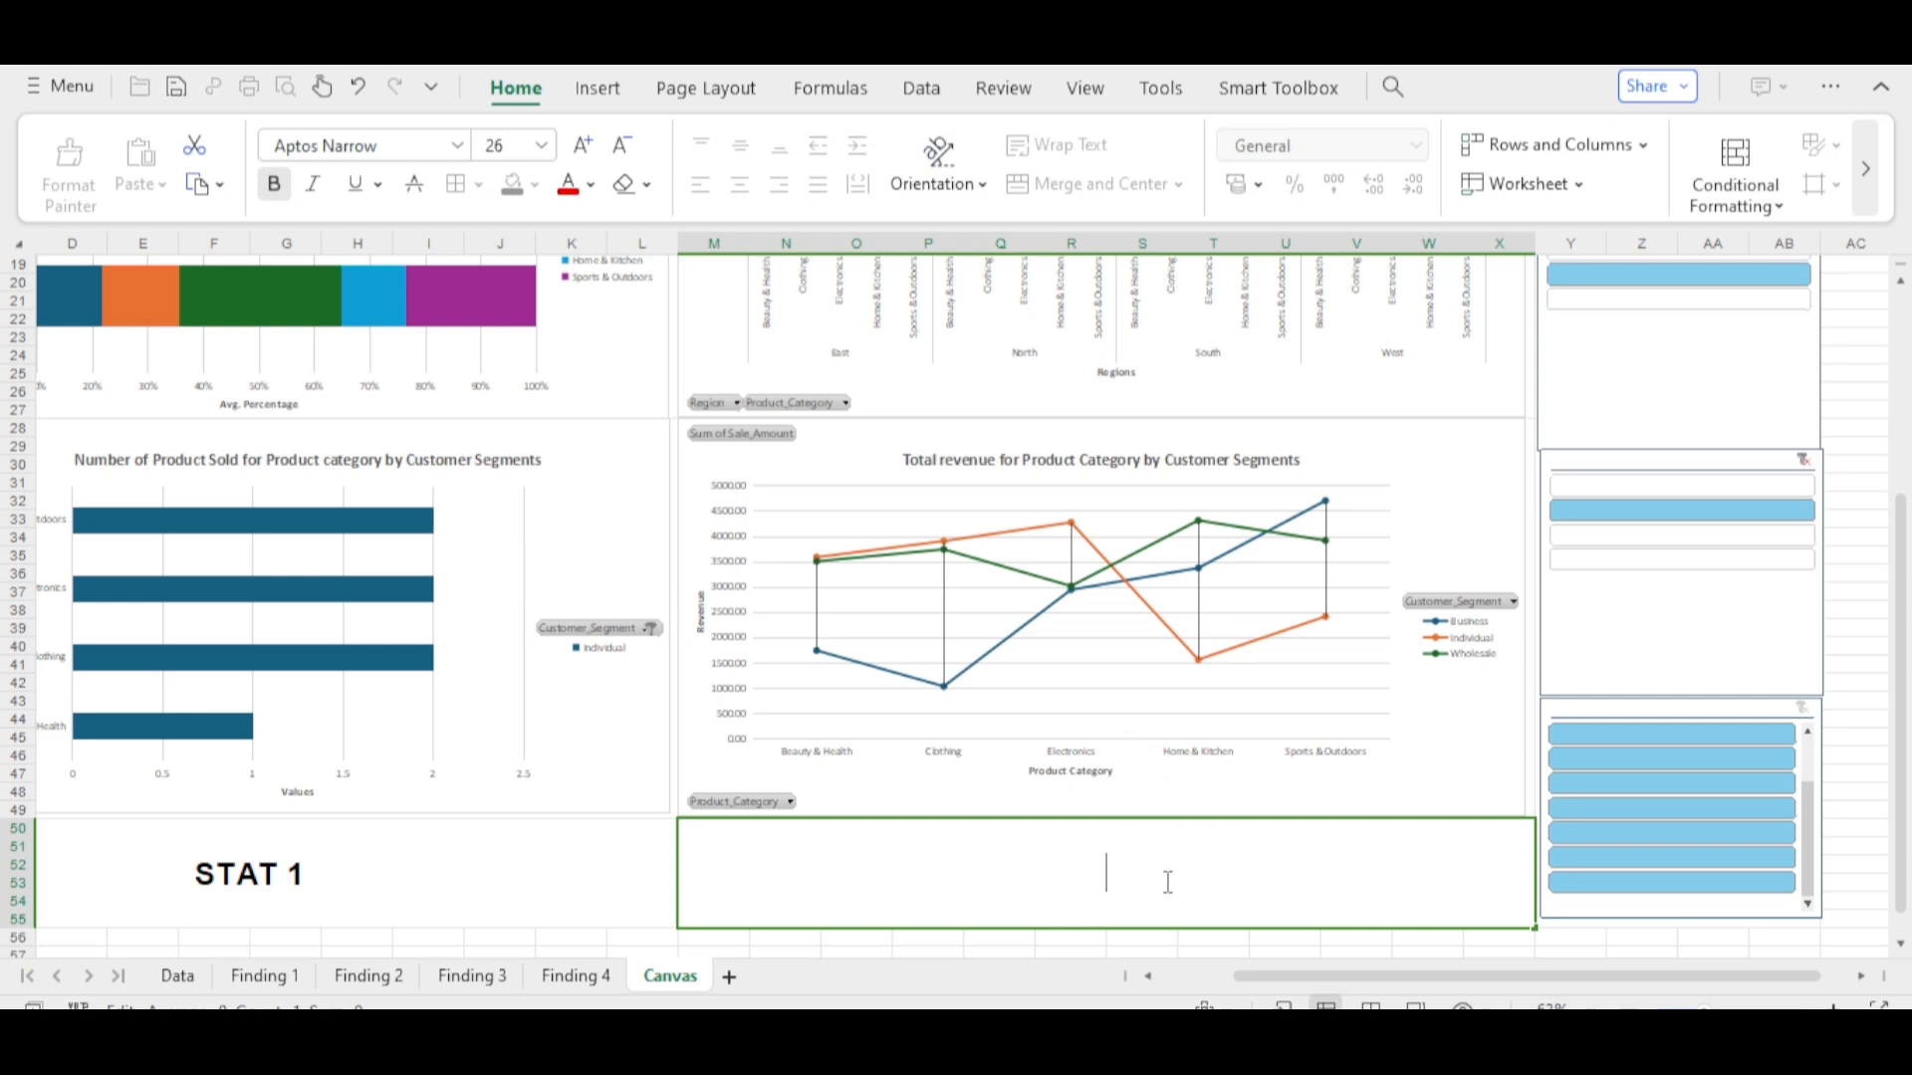
pyautogui.press('Escape')
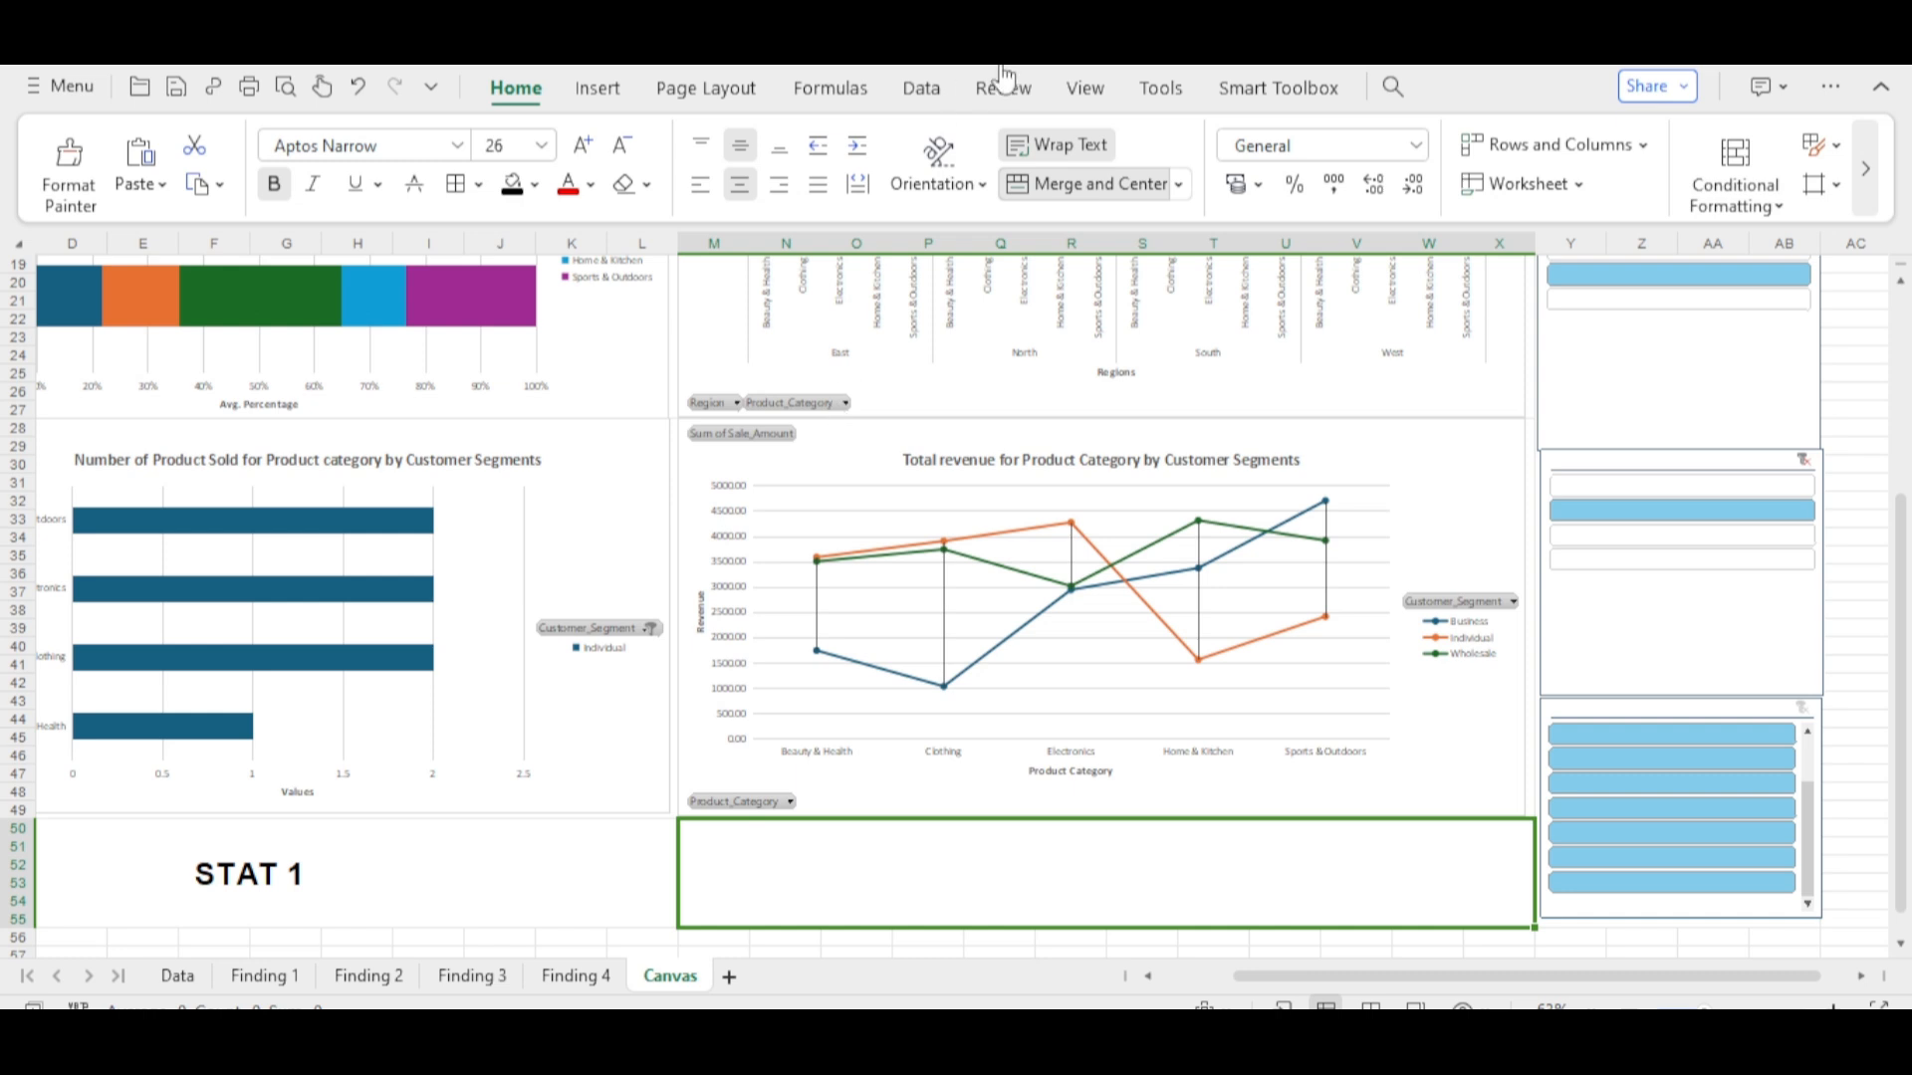
# - Unmerge the emptied STAT 2 block spanning M50:X55
pyautogui.click(1107, 187)
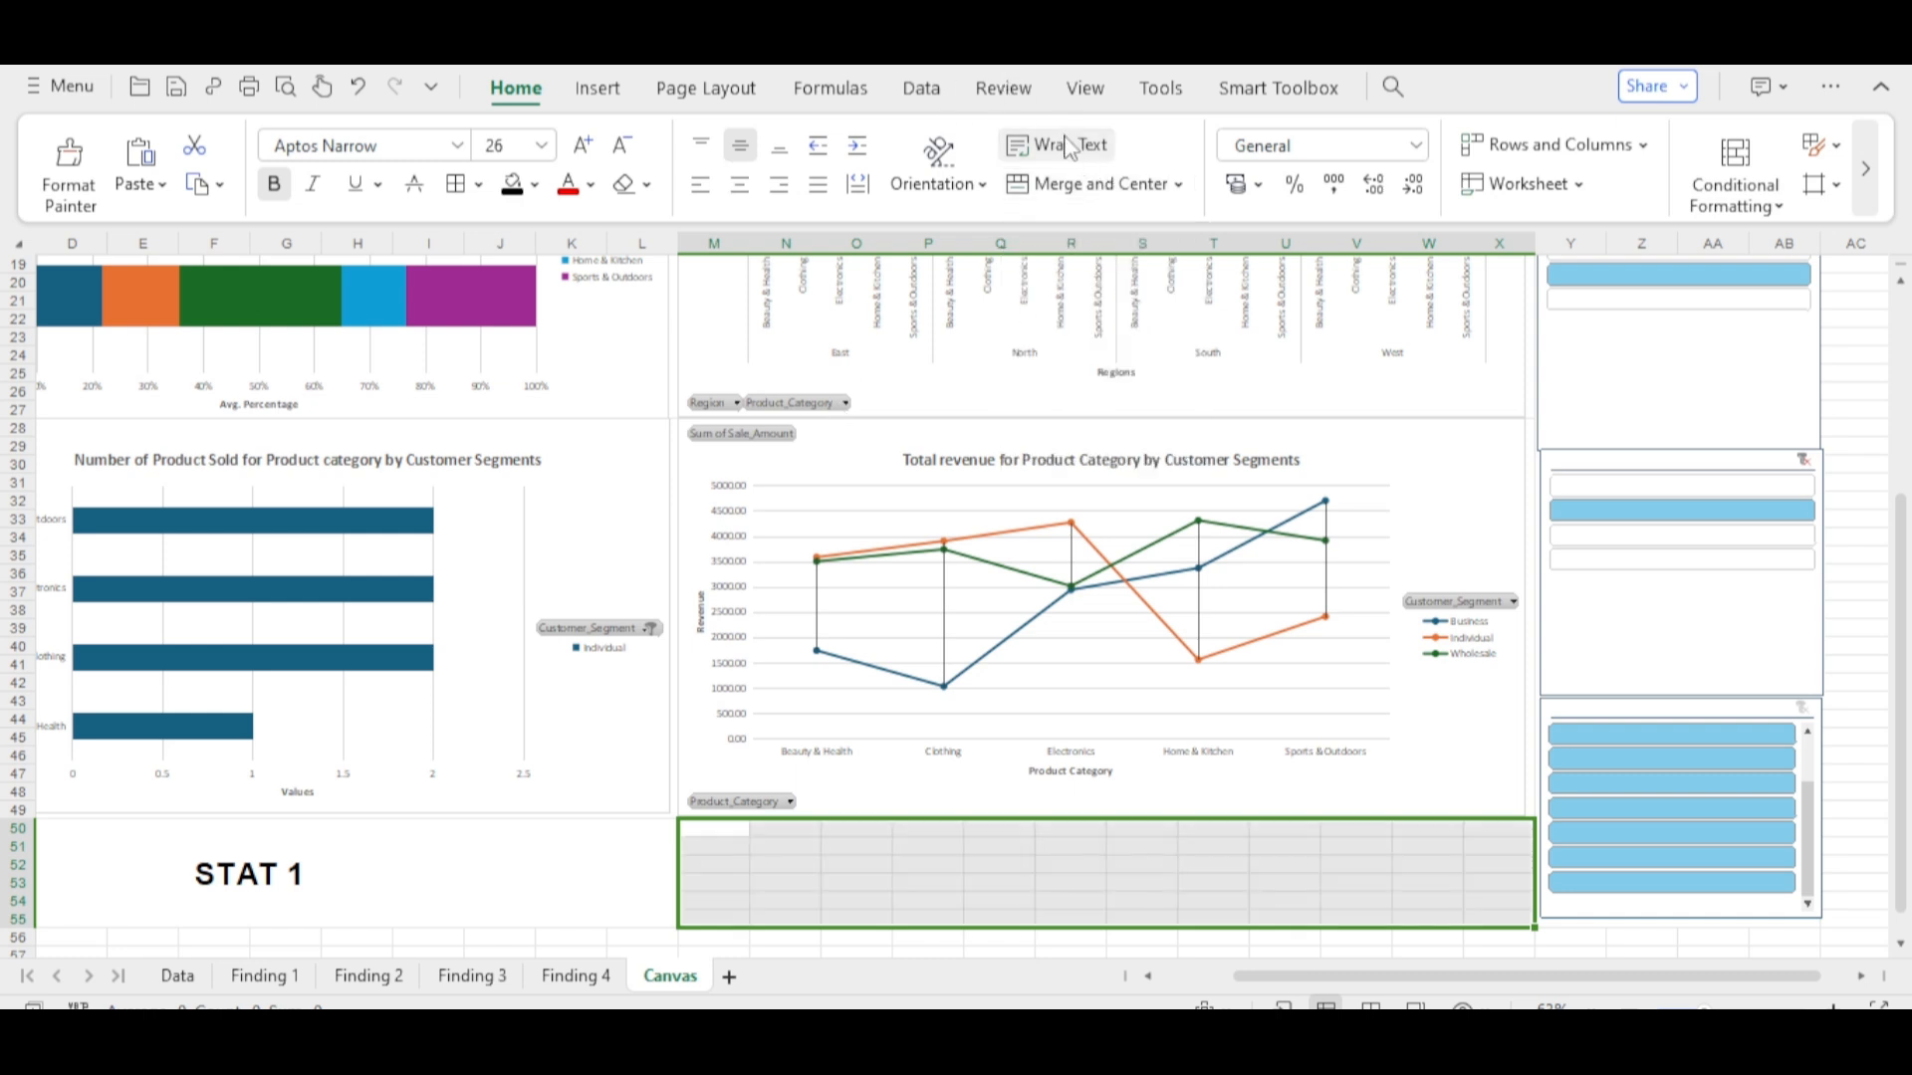
pyautogui.click(1069, 147)
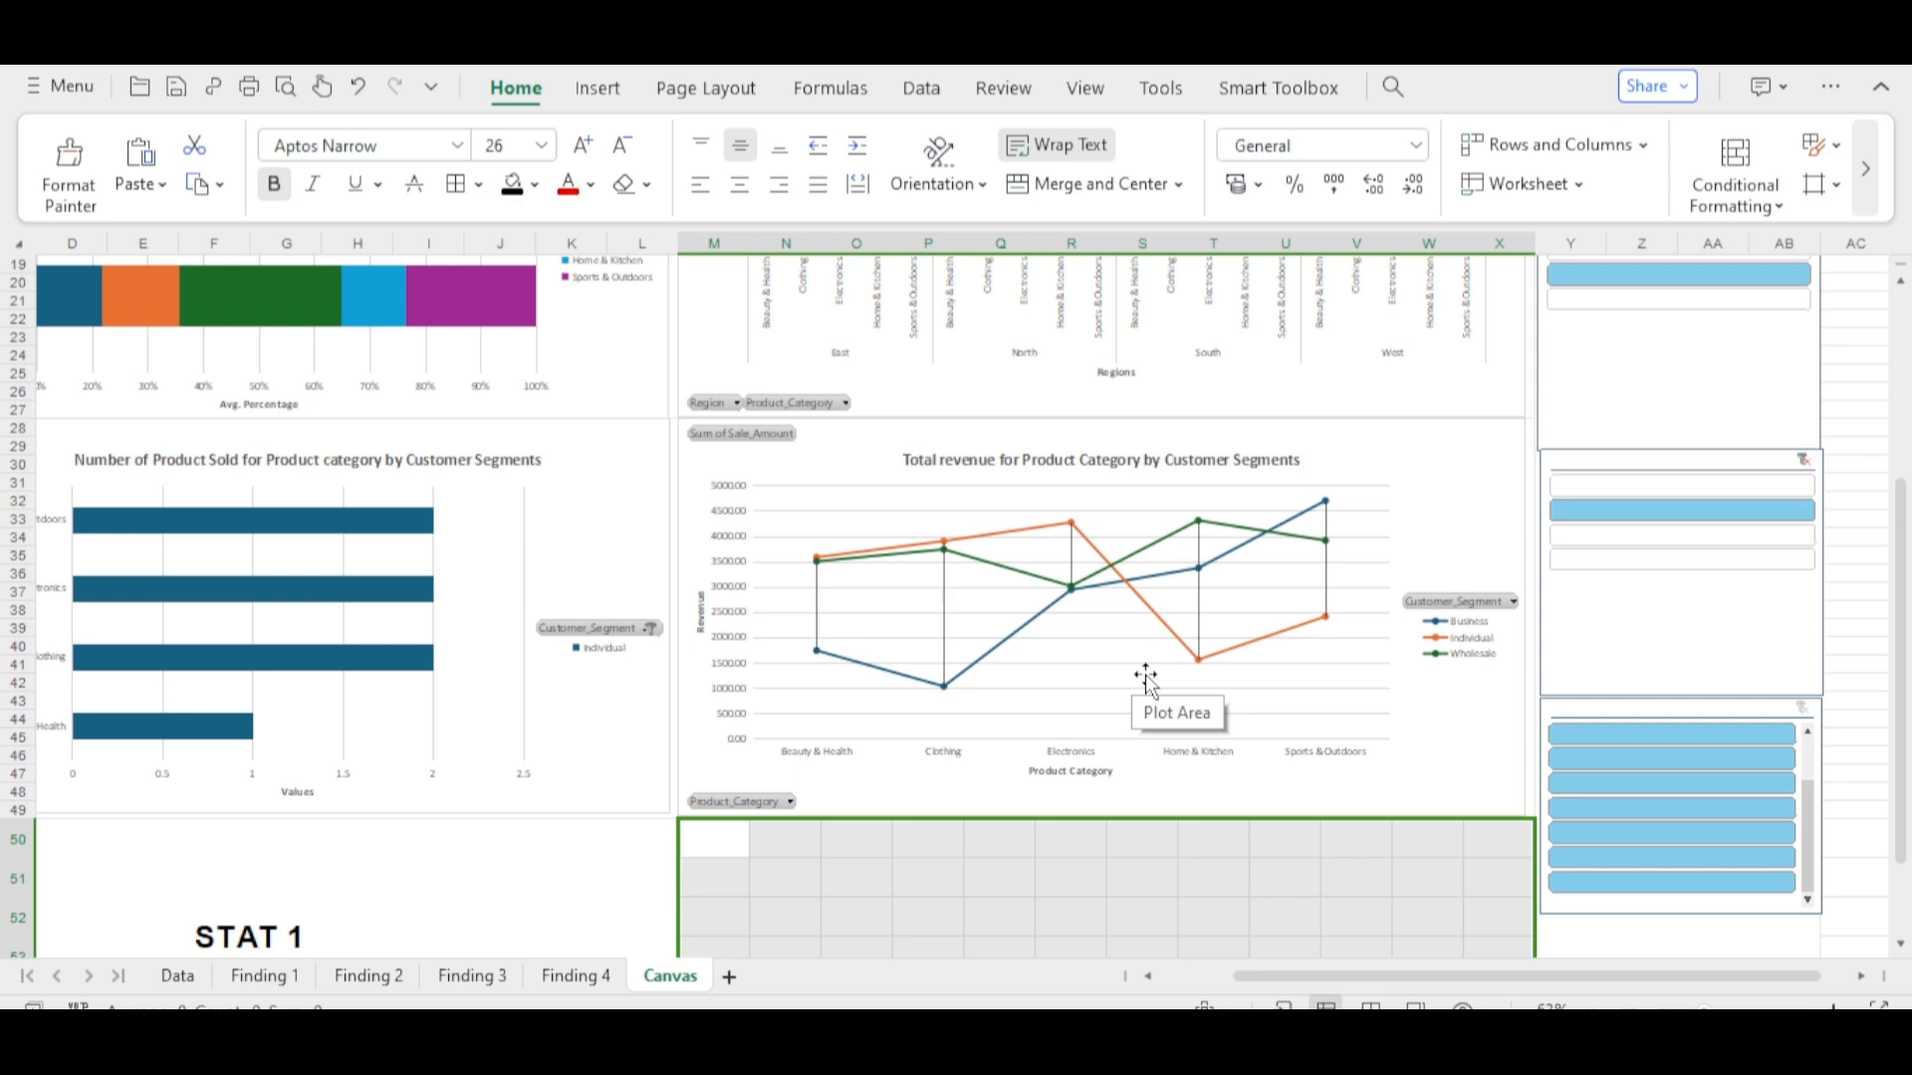
pyautogui.hotkey('ctrl', 'z')
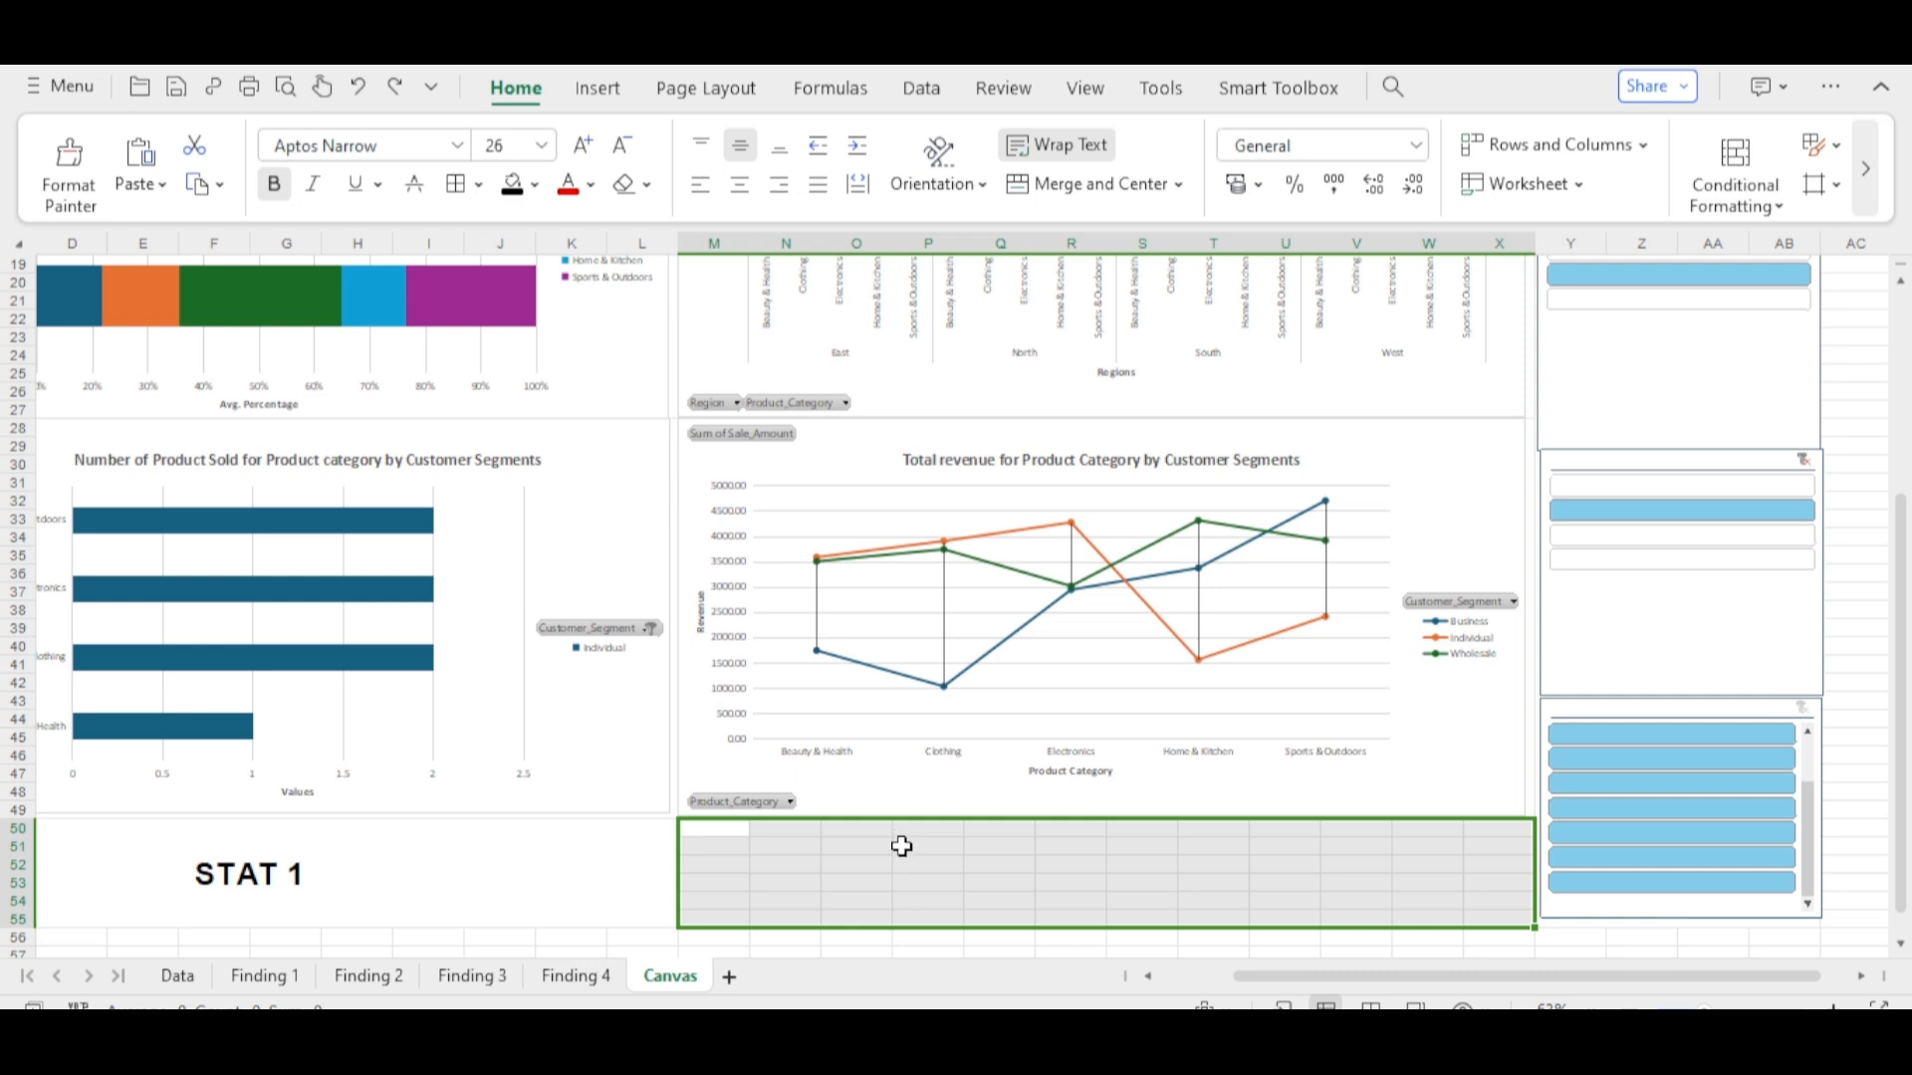
# - Relabel the STAT 1 block as P.M and divide the unmerged range beside it into two merged blocks labelled HYPOTHESIS and QS
pyautogui.click(559, 881)
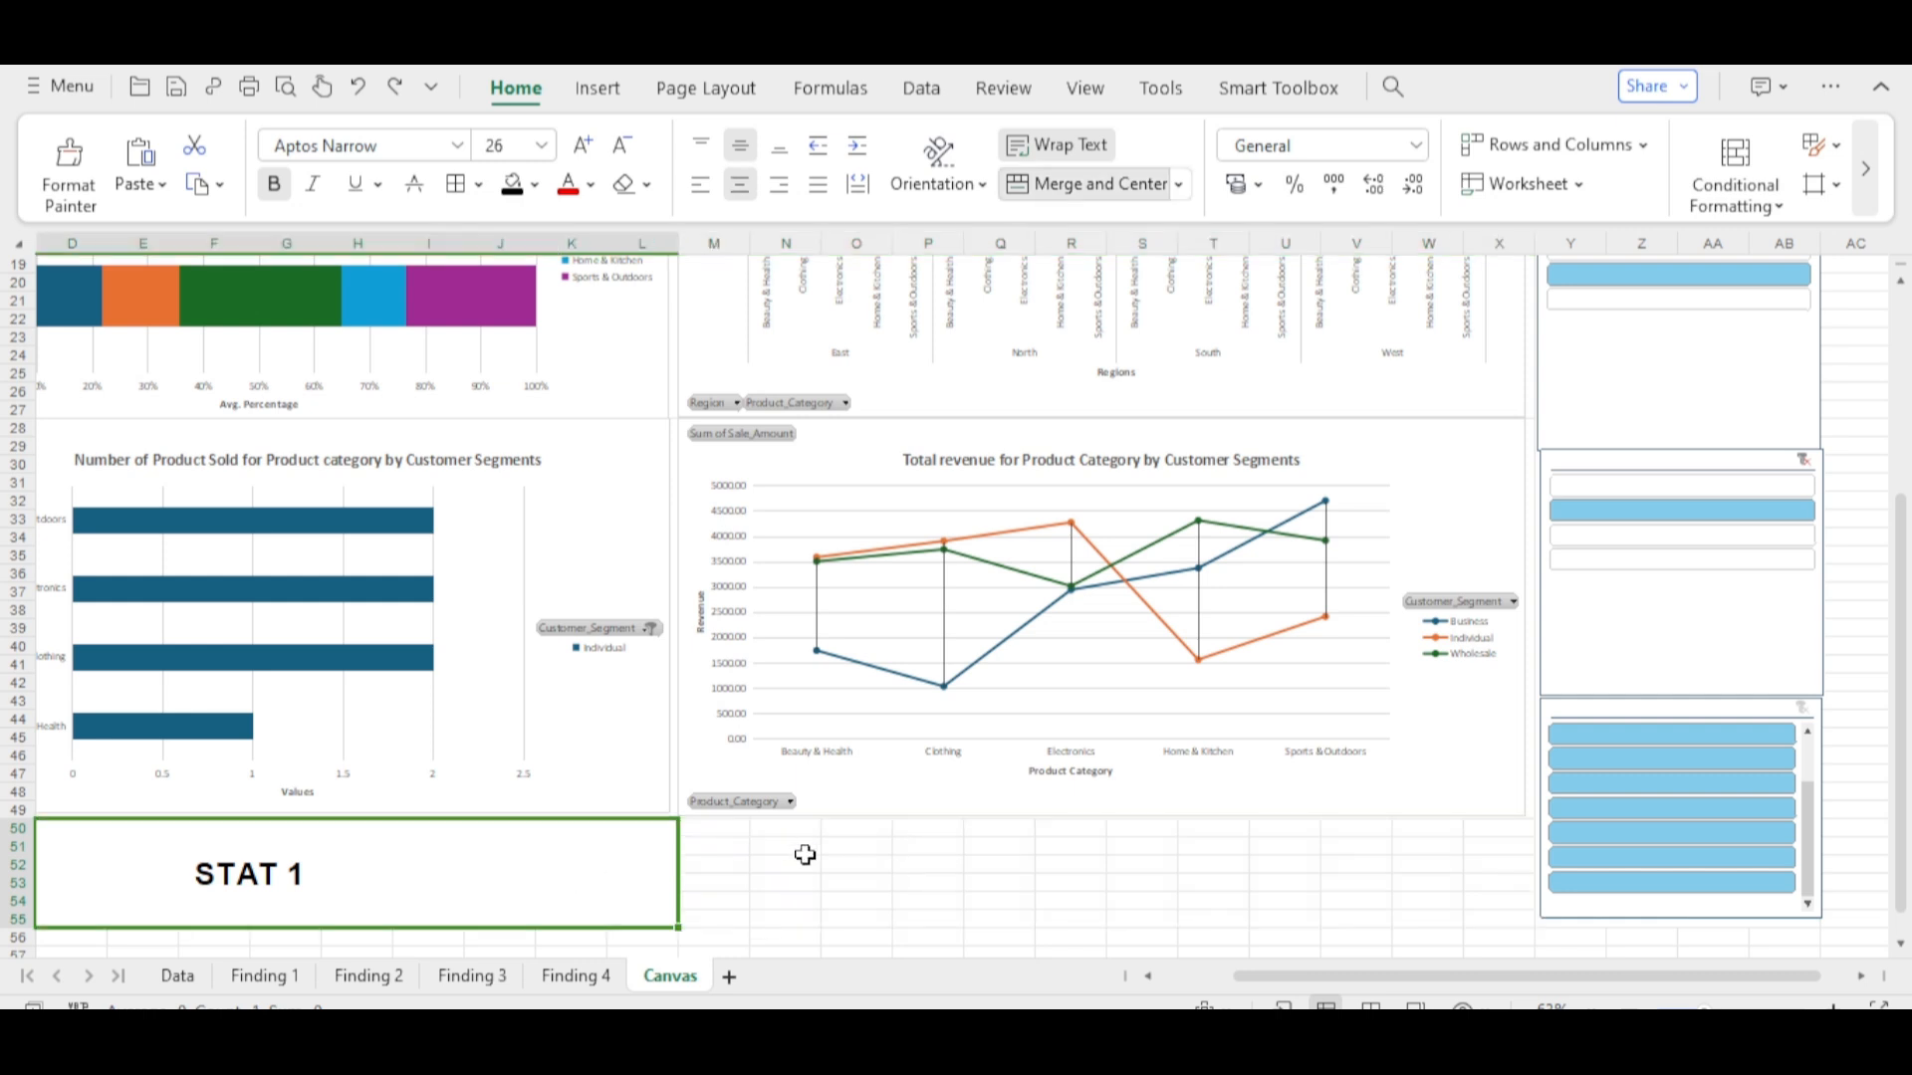
pyautogui.click(856, 885)
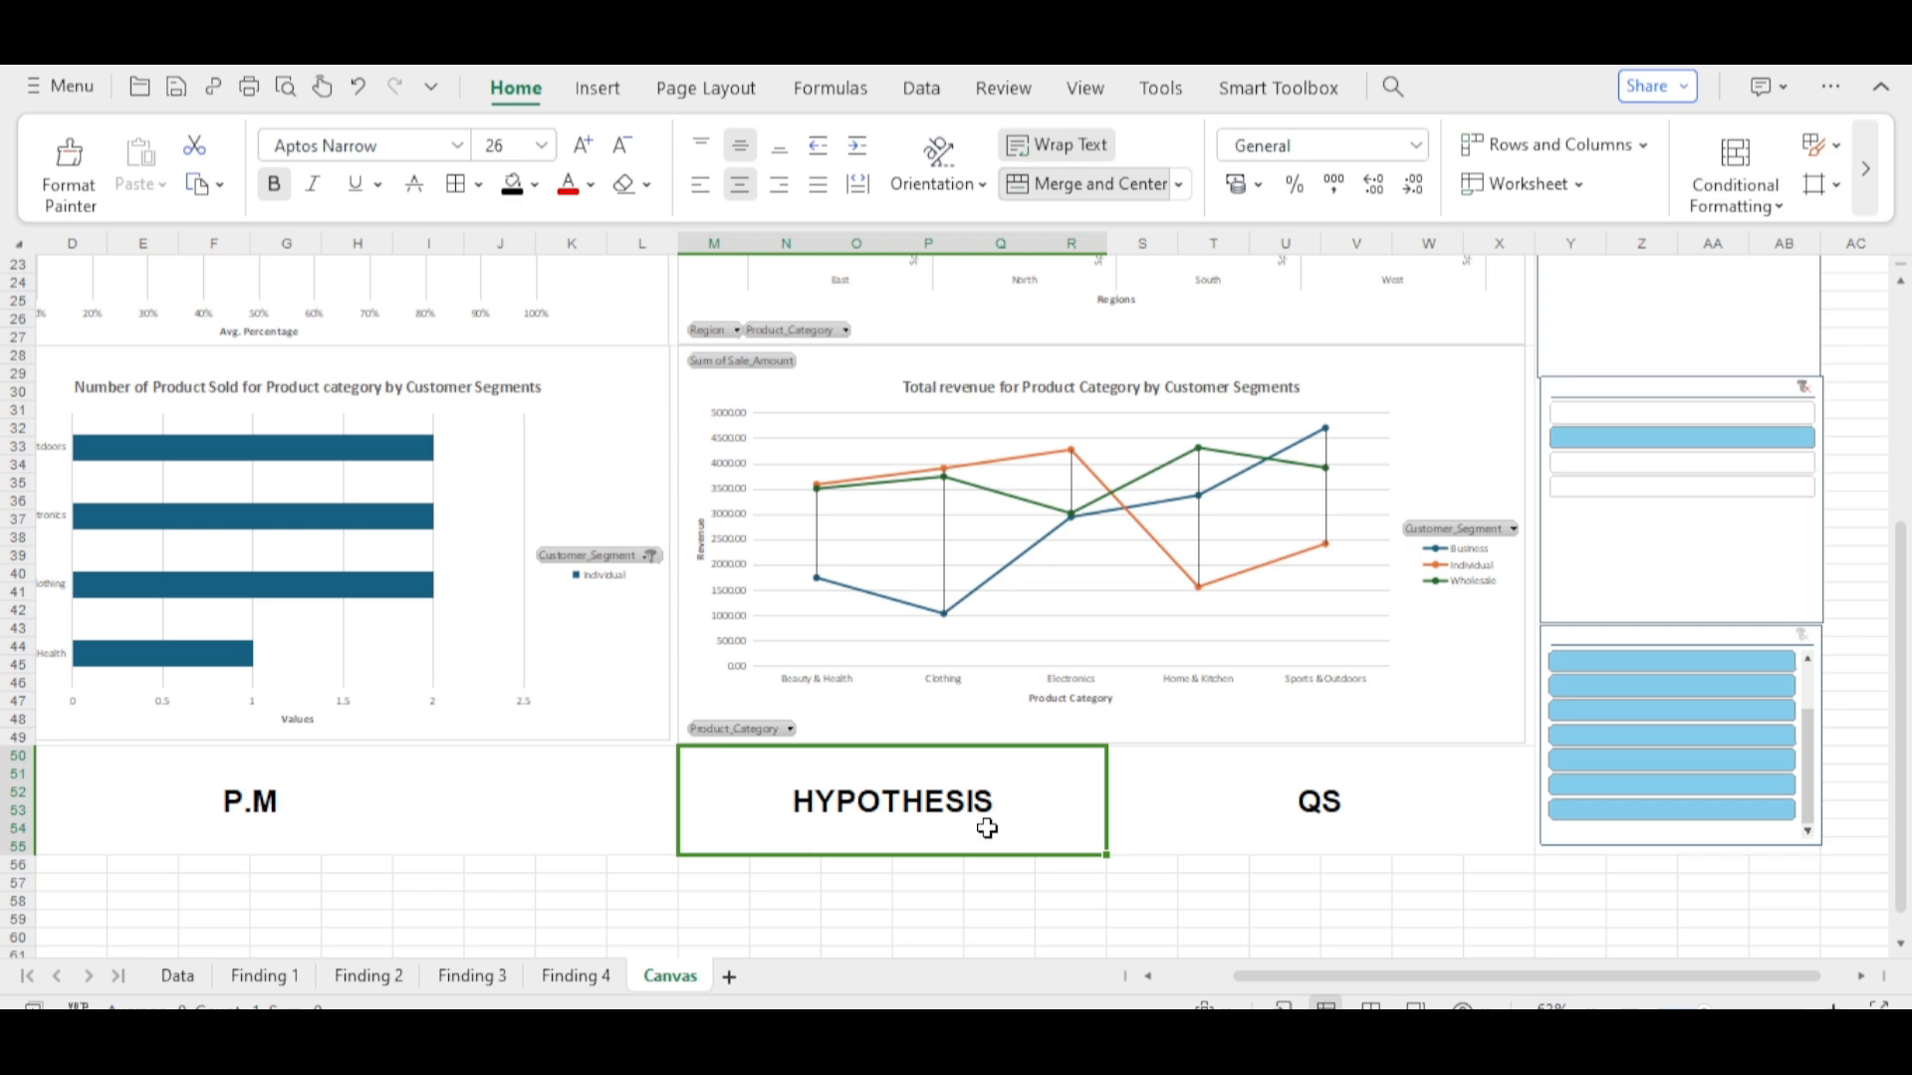
pyautogui.click(513, 793)
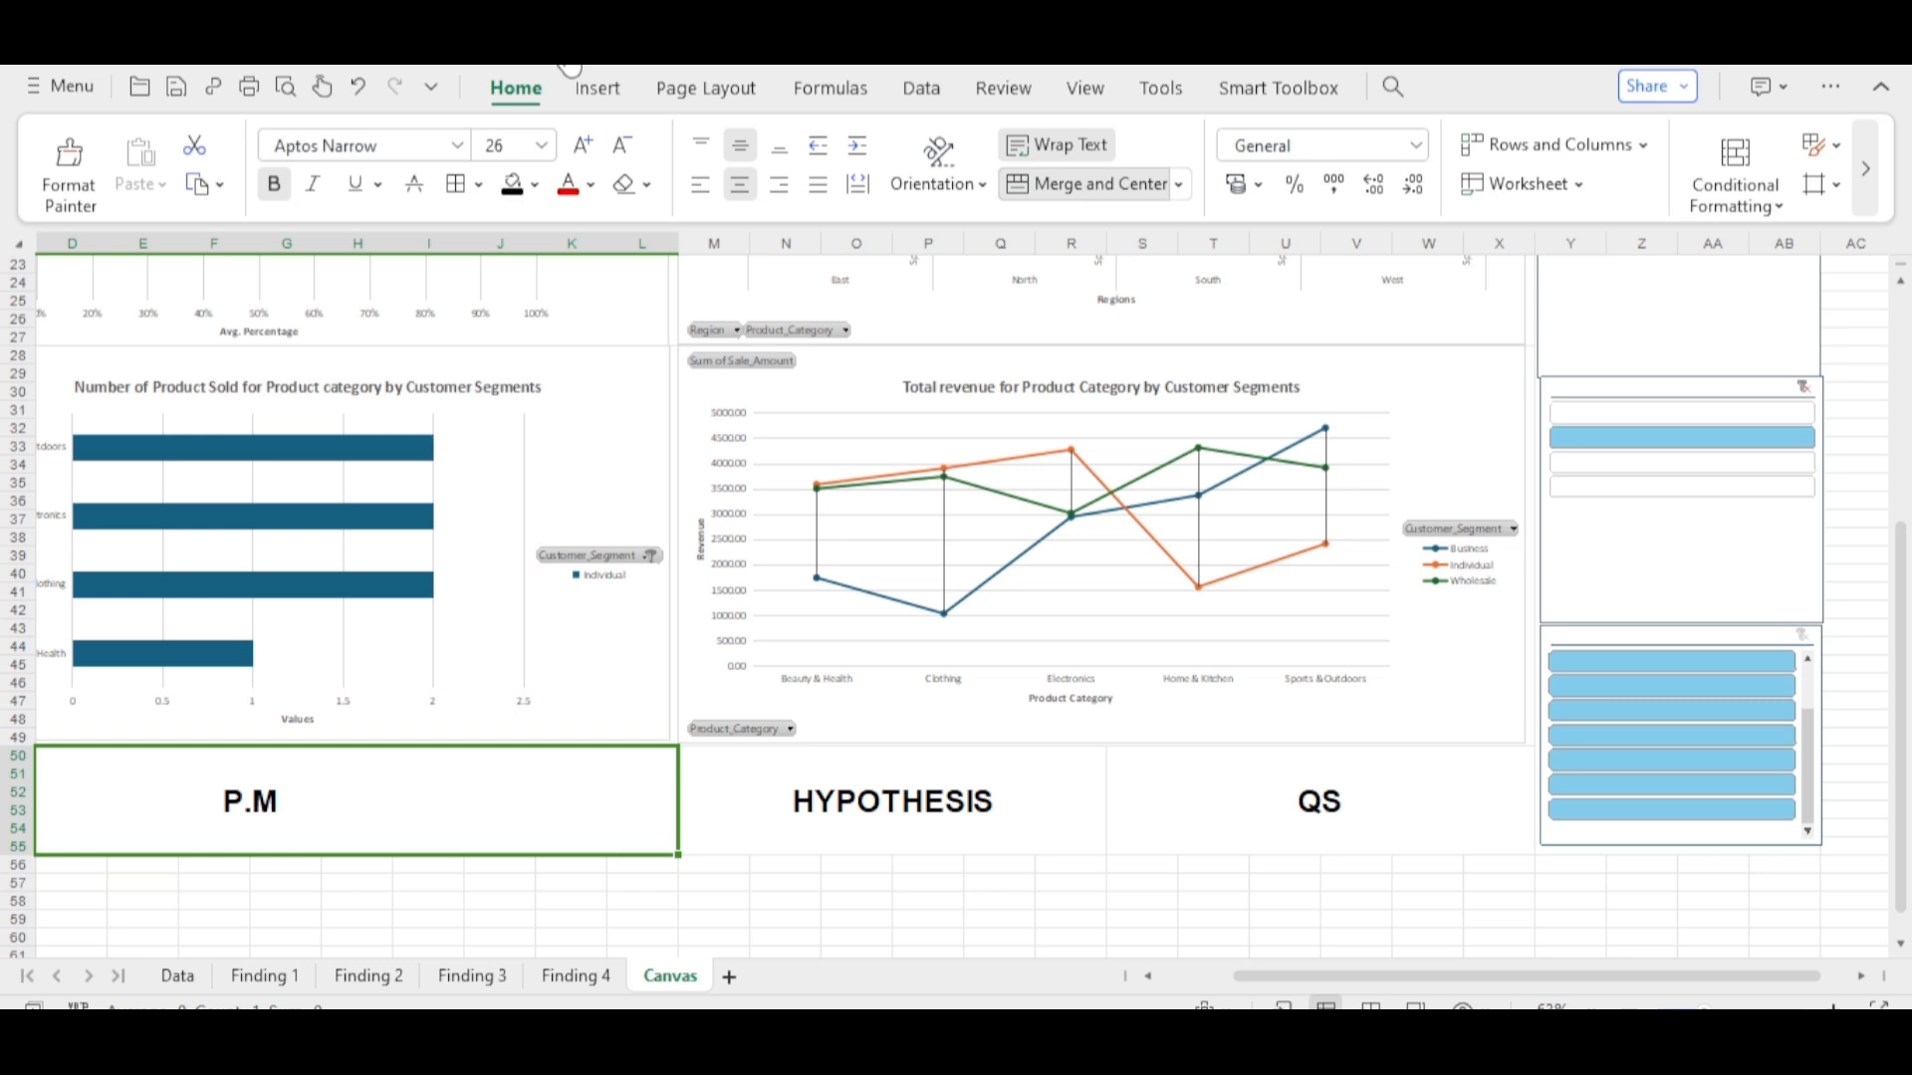
# - Switch to the regression workbook and copy the Profit Margin formula =M27+(O27*Q27)+(S27*U27) from K27 on the Reg sheet
pyautogui.click(567, 60)
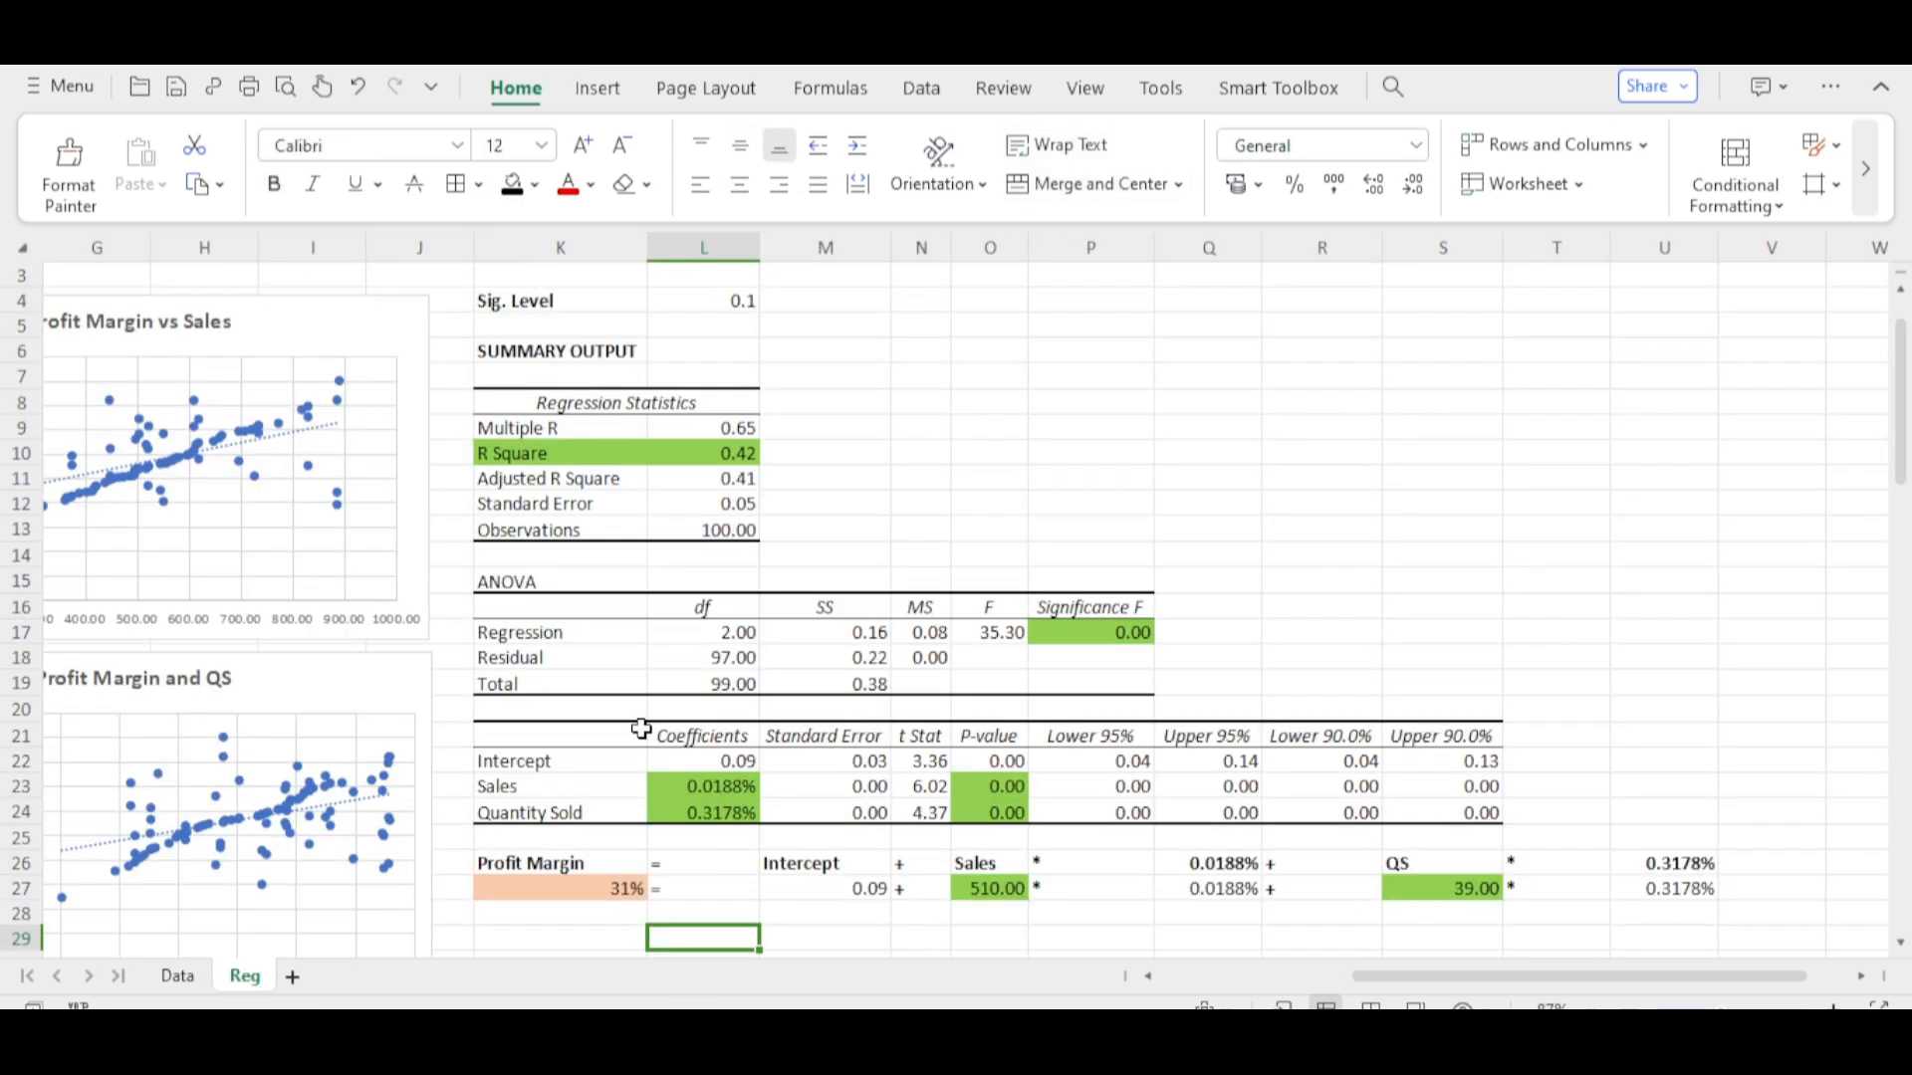
pyautogui.click(592, 894)
pyautogui.doubleClick(593, 891)
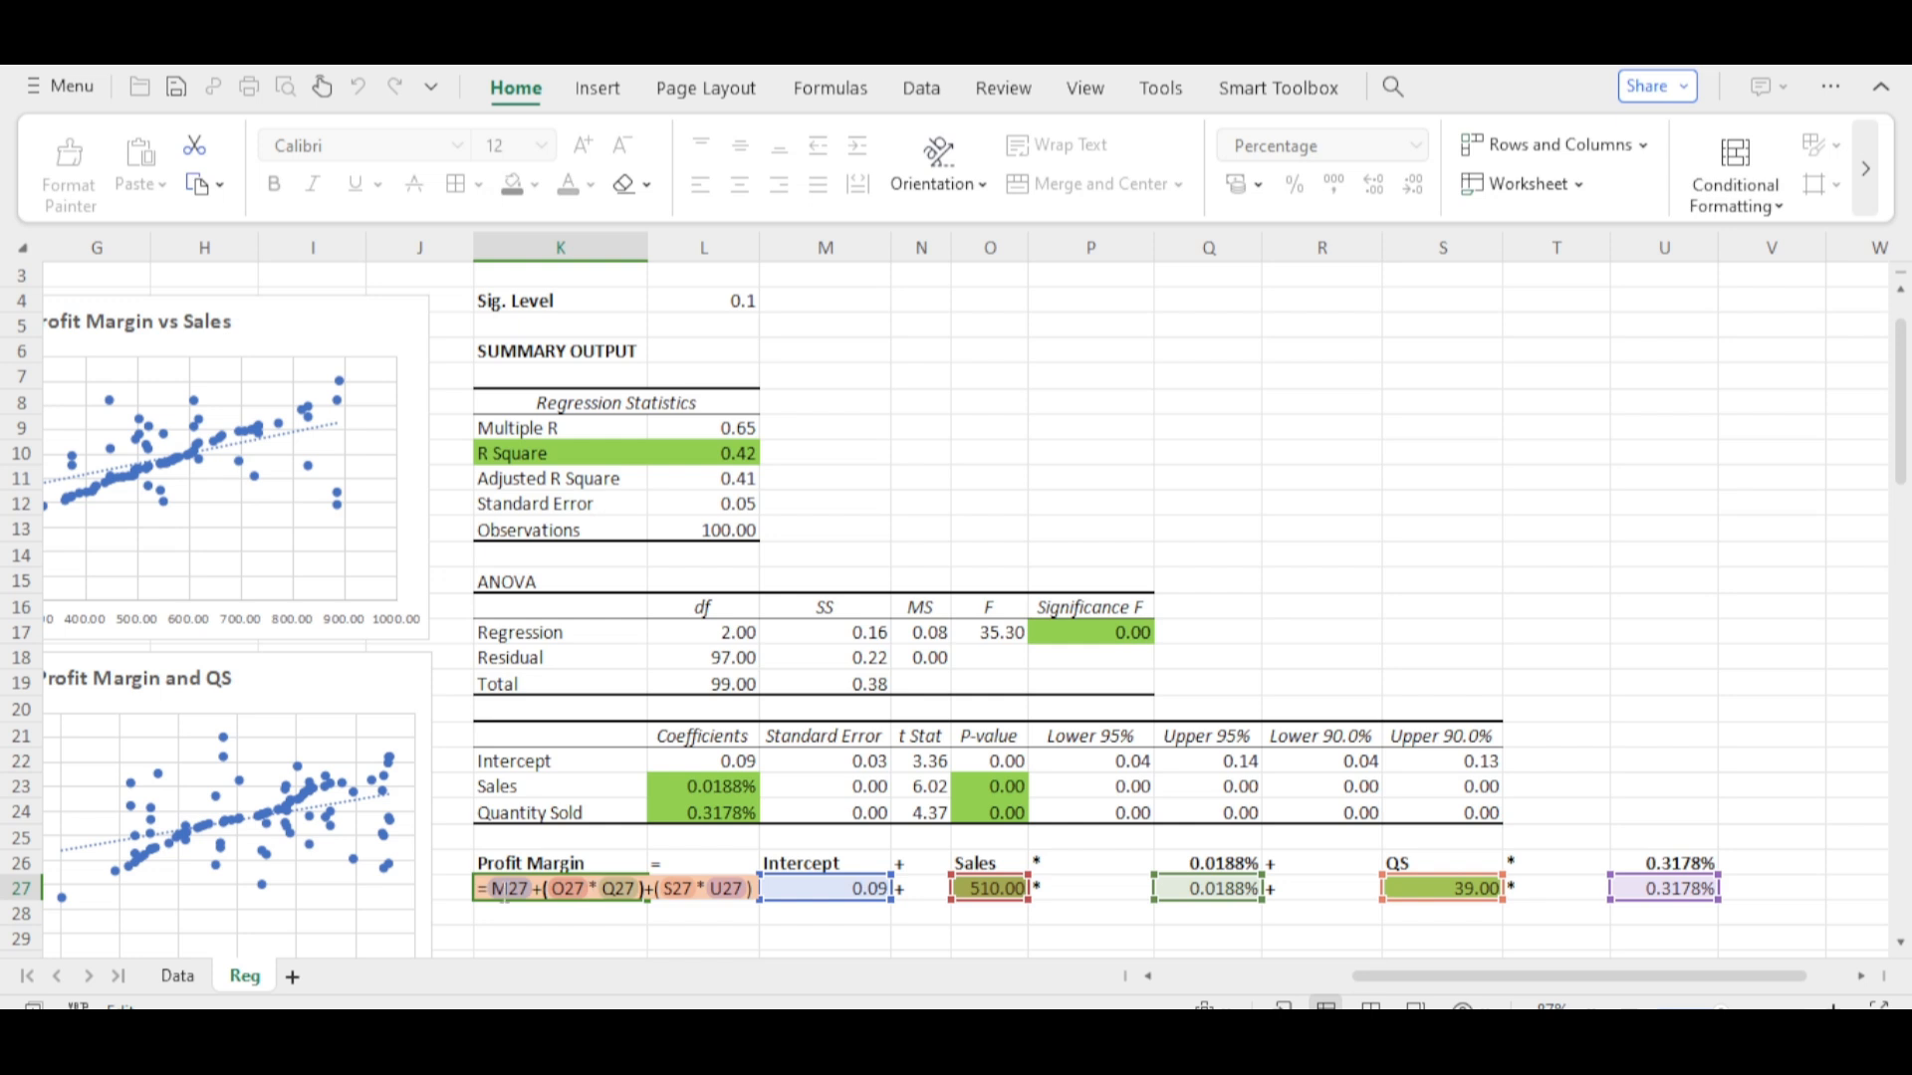
pyautogui.moveTo(484, 891); pyautogui.dragTo(751, 901)
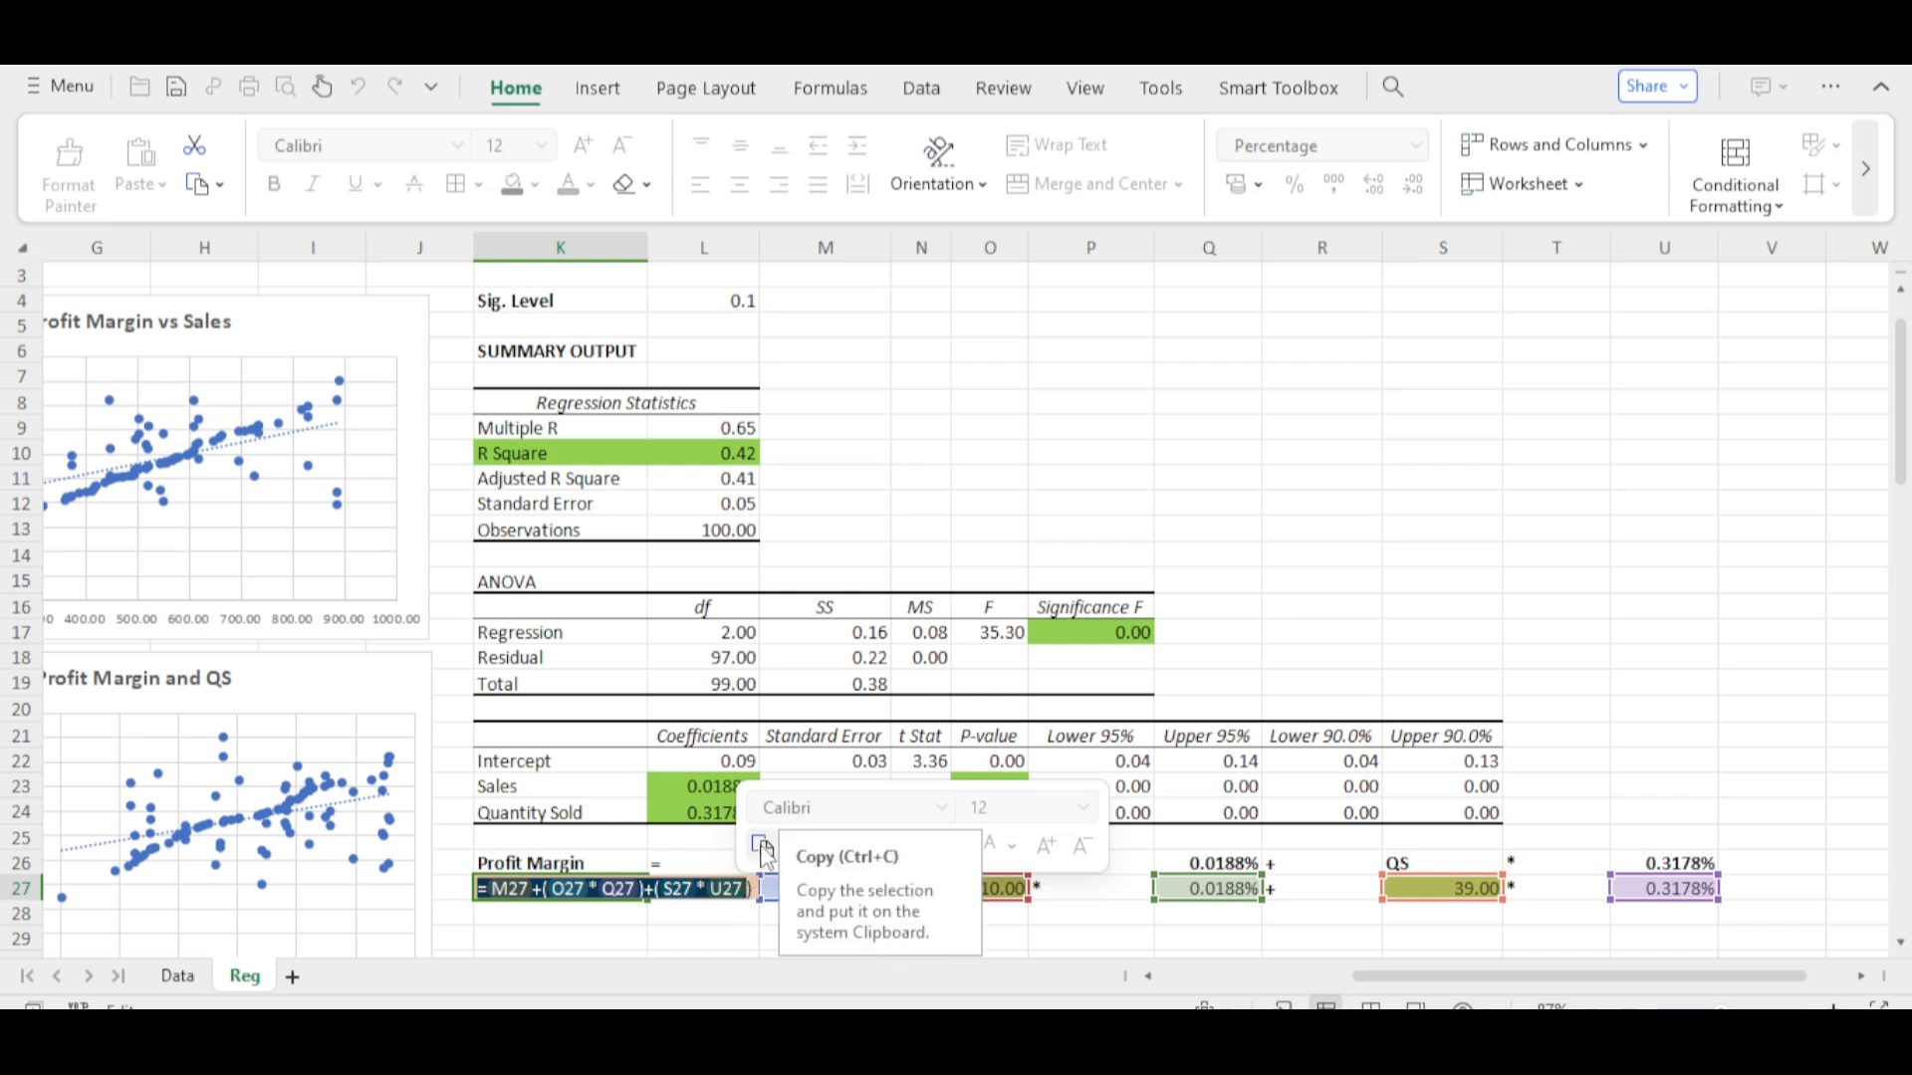
pyautogui.click(764, 850)
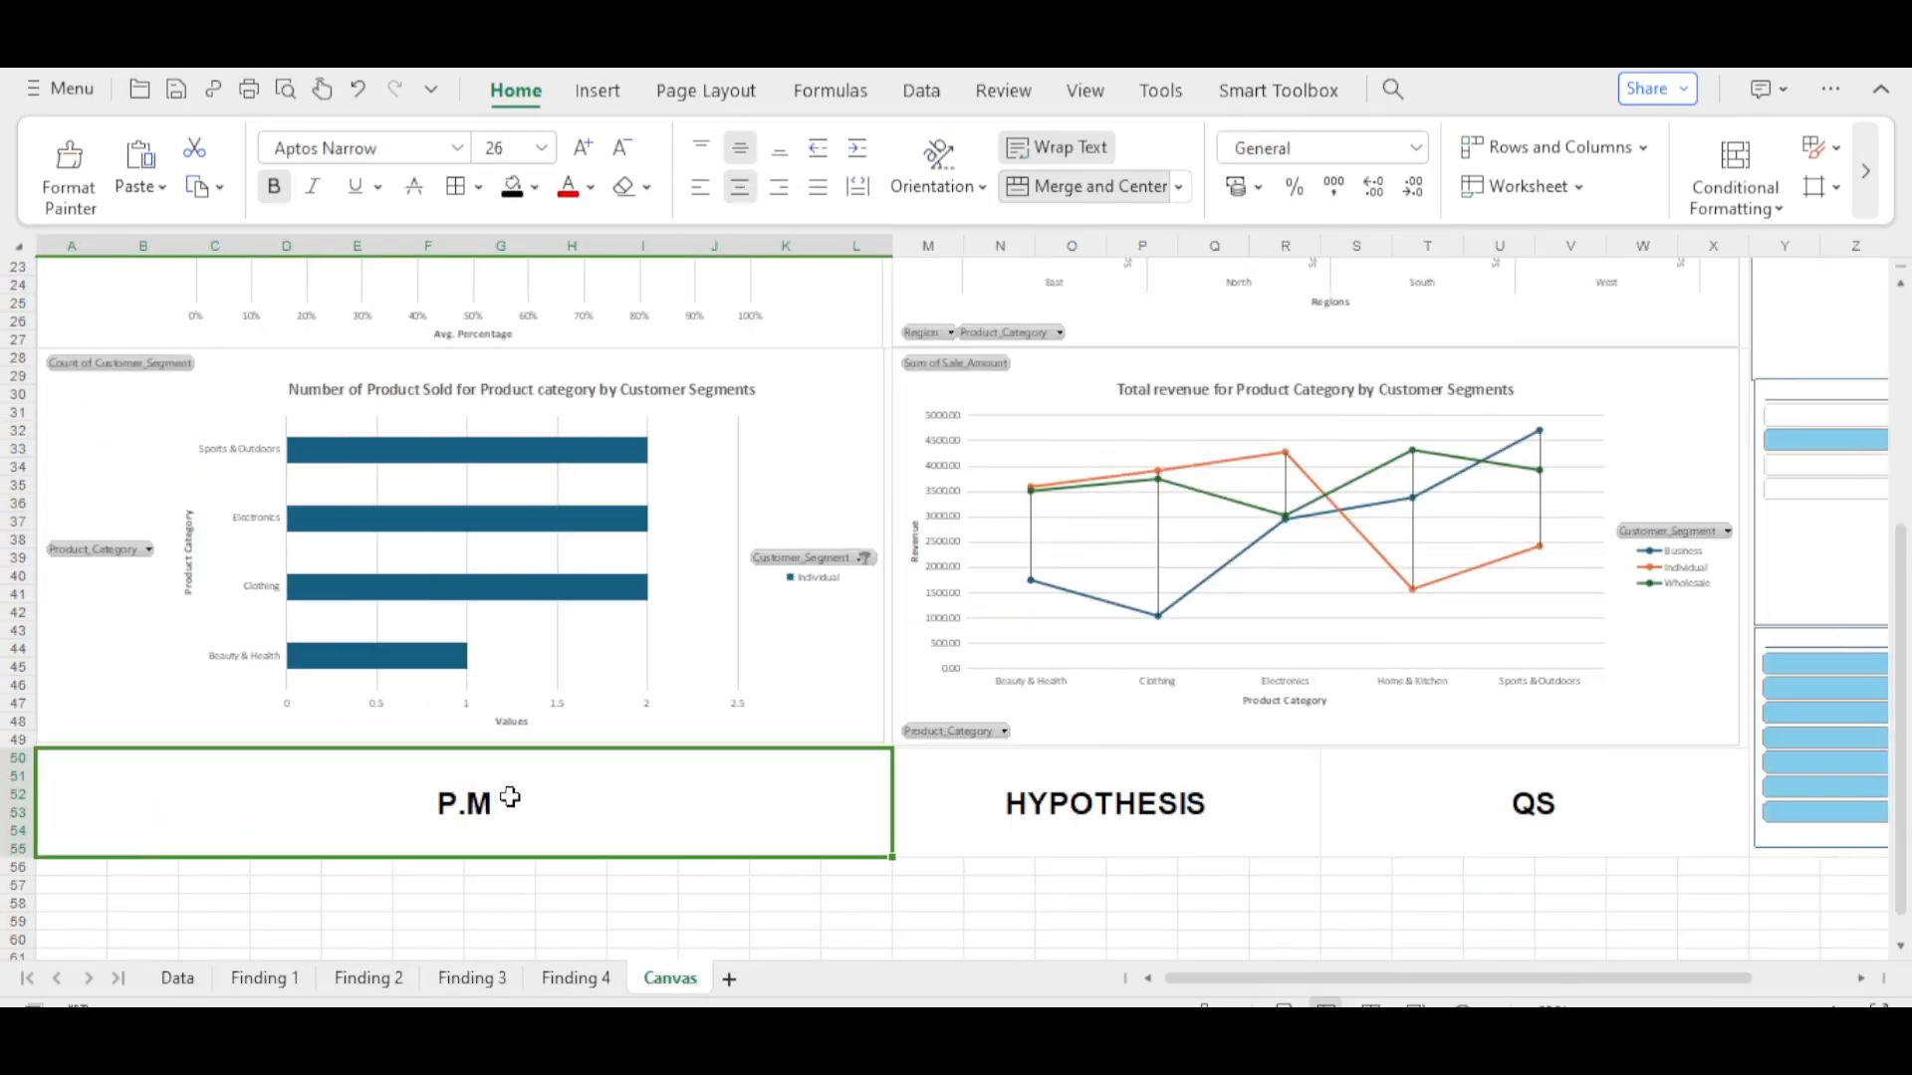
# - Replace the P.M label on the Canvas sheet with the copied Profit Margin formula
pyautogui.doubleClick(567, 784)
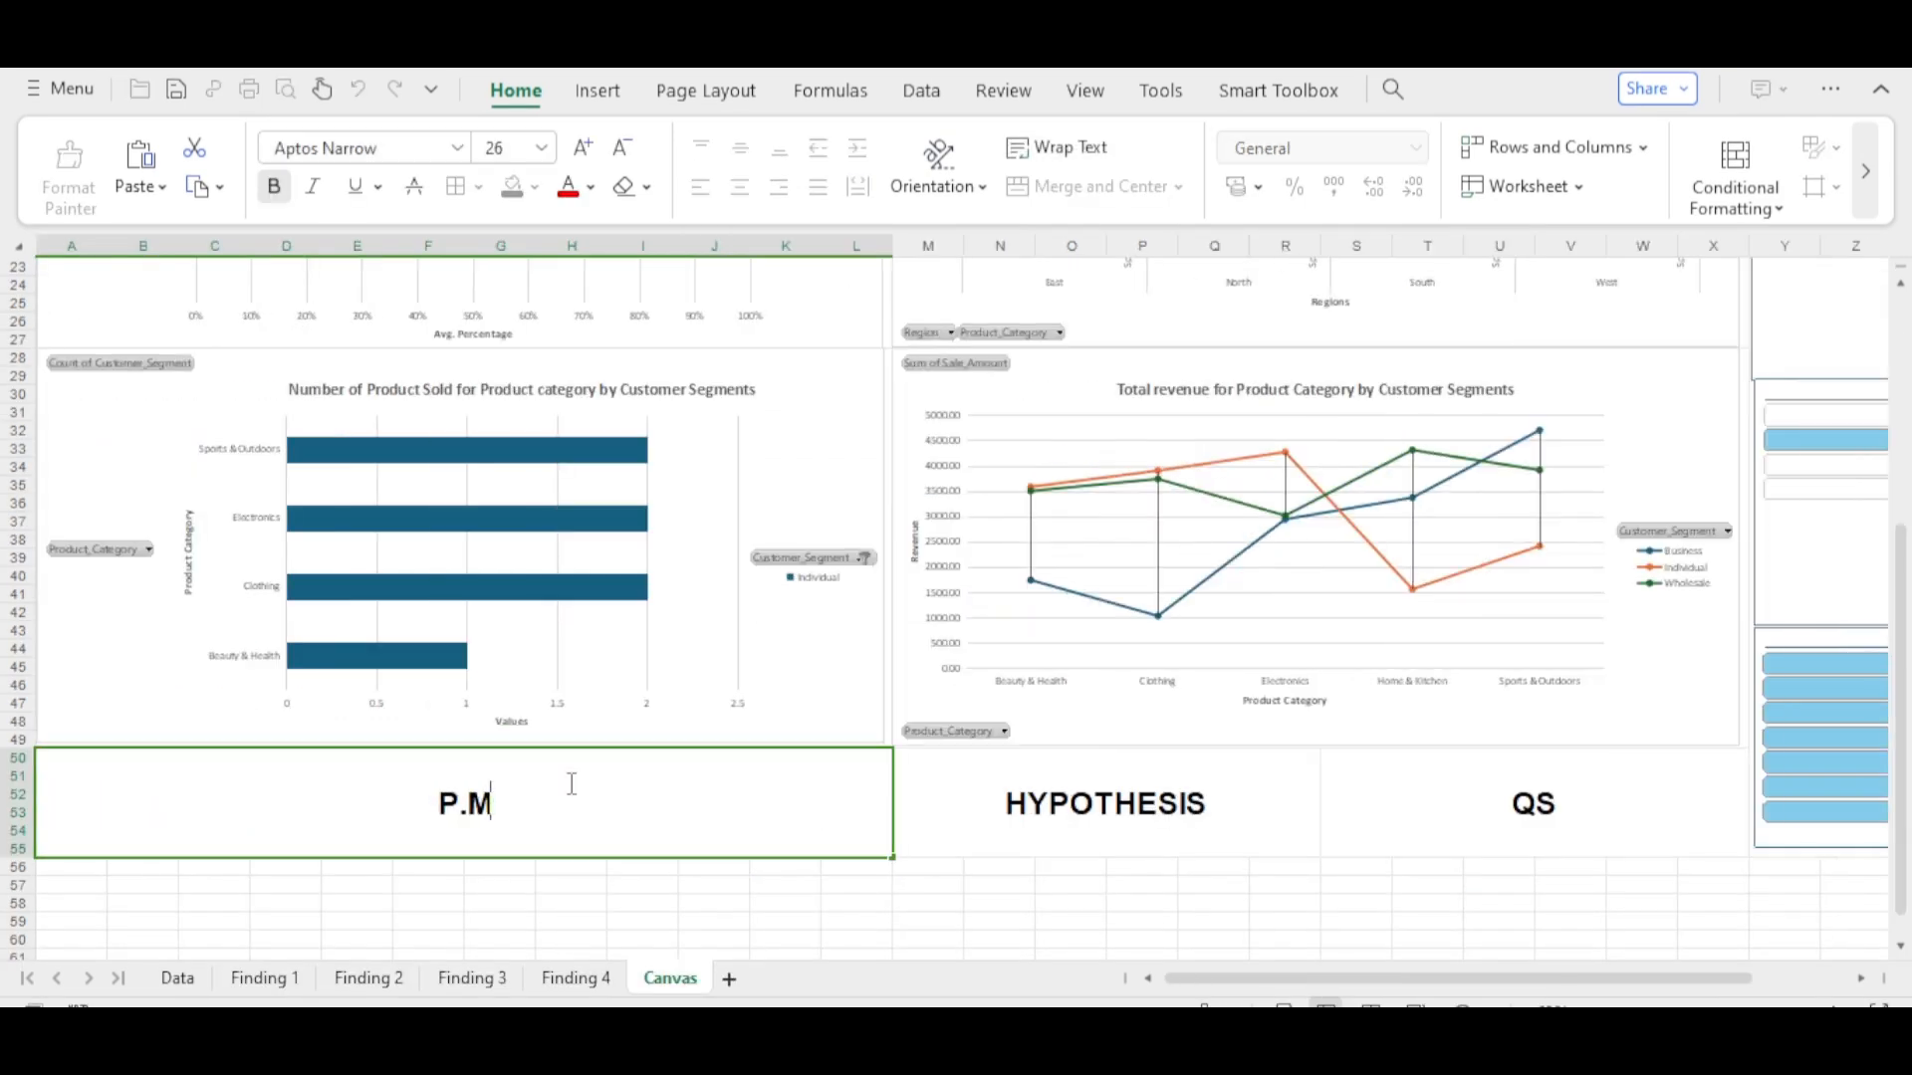
pyautogui.press('BackSpace')
pyautogui.press('BackSpace')
pyautogui.press('BackSpace')
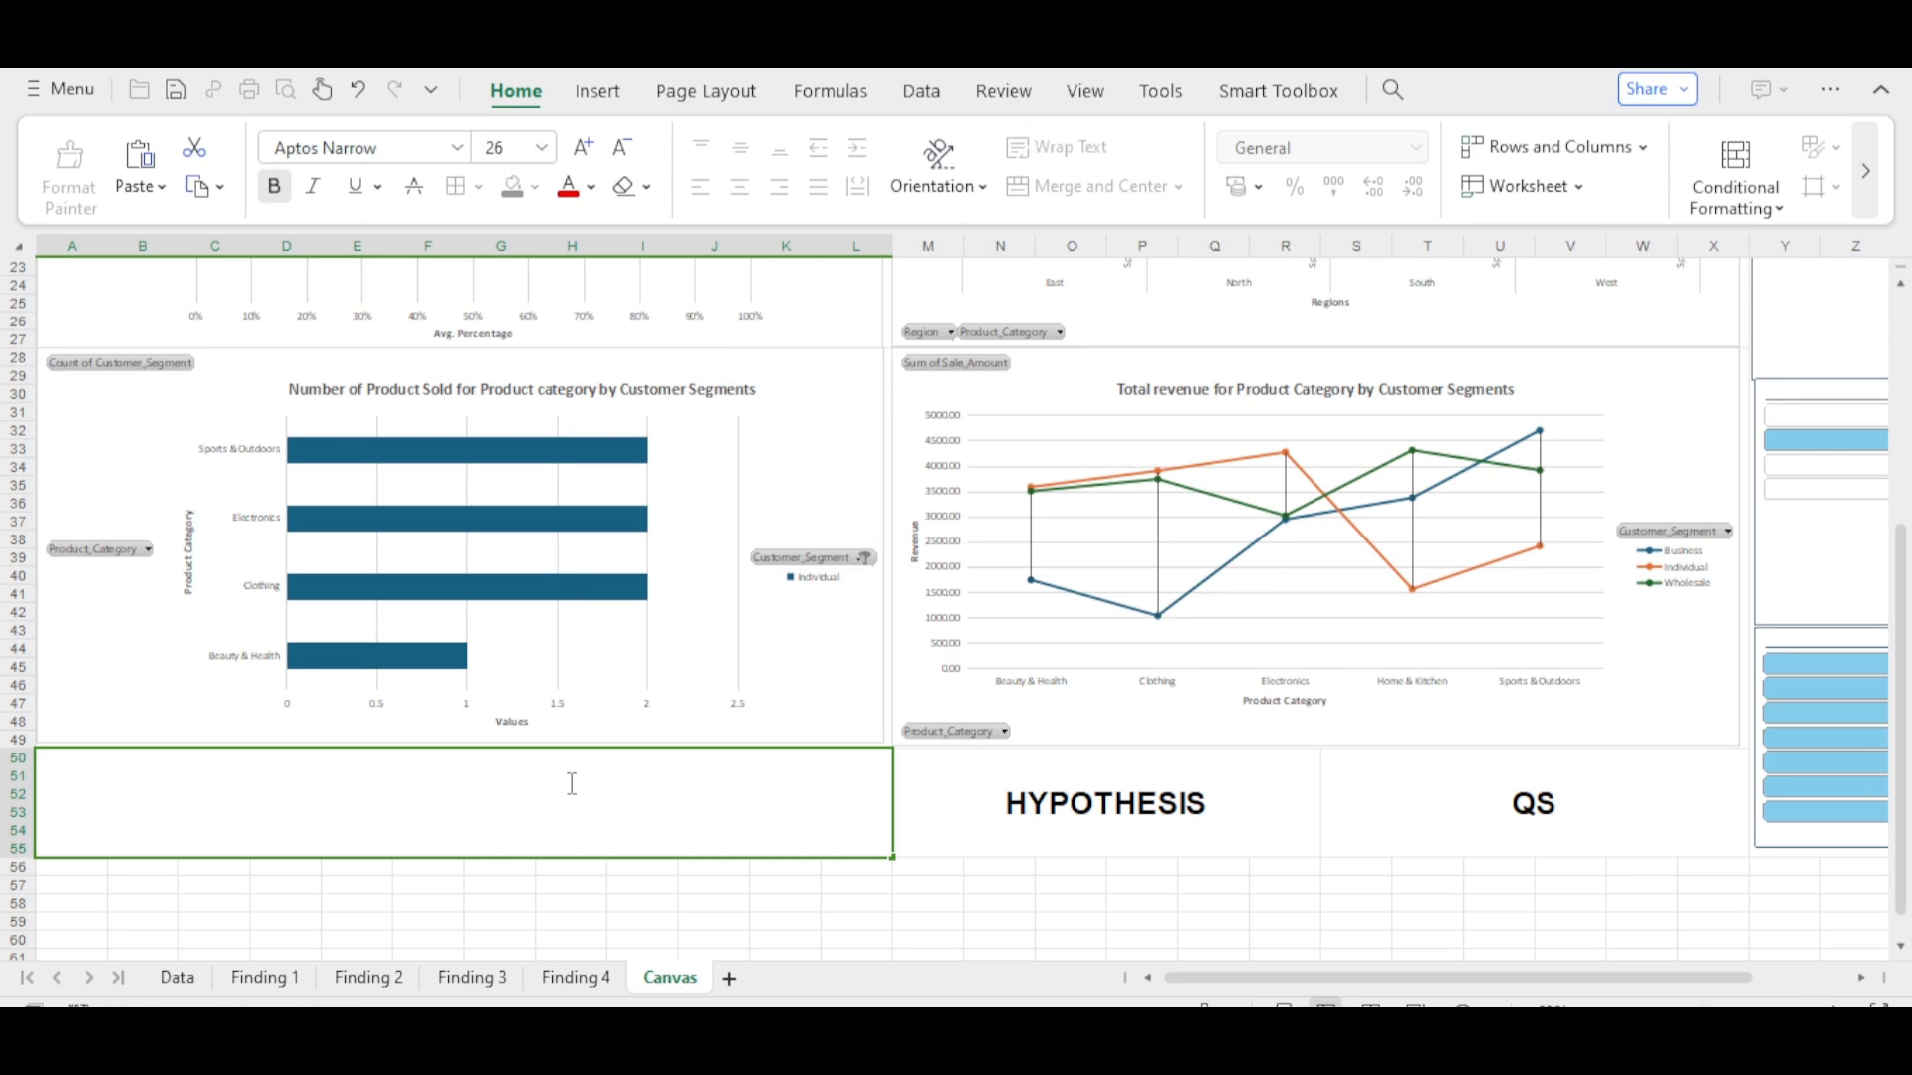
pyautogui.hotkey('ctrl', 'v')
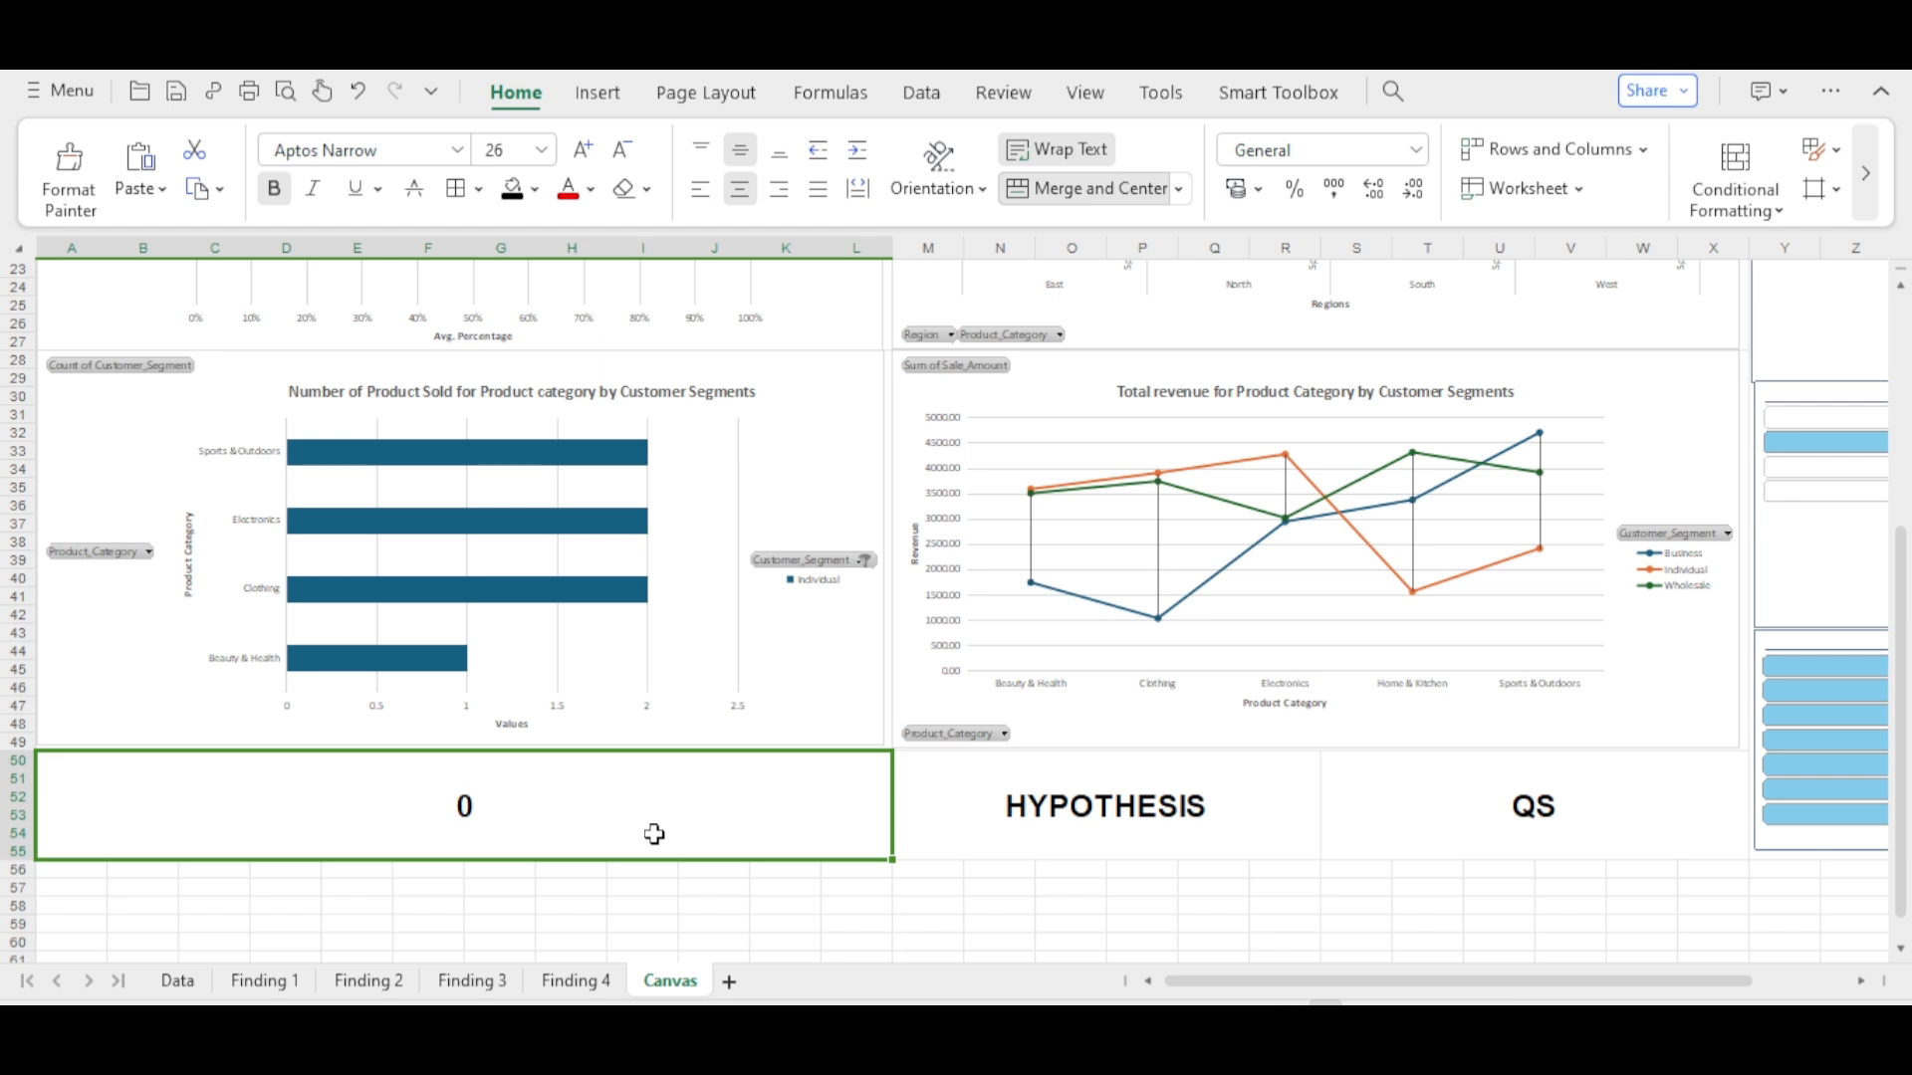
# - Replace the M27 reference in the pasted formula with the intercept value 0.09
pyautogui.doubleClick(588, 858)
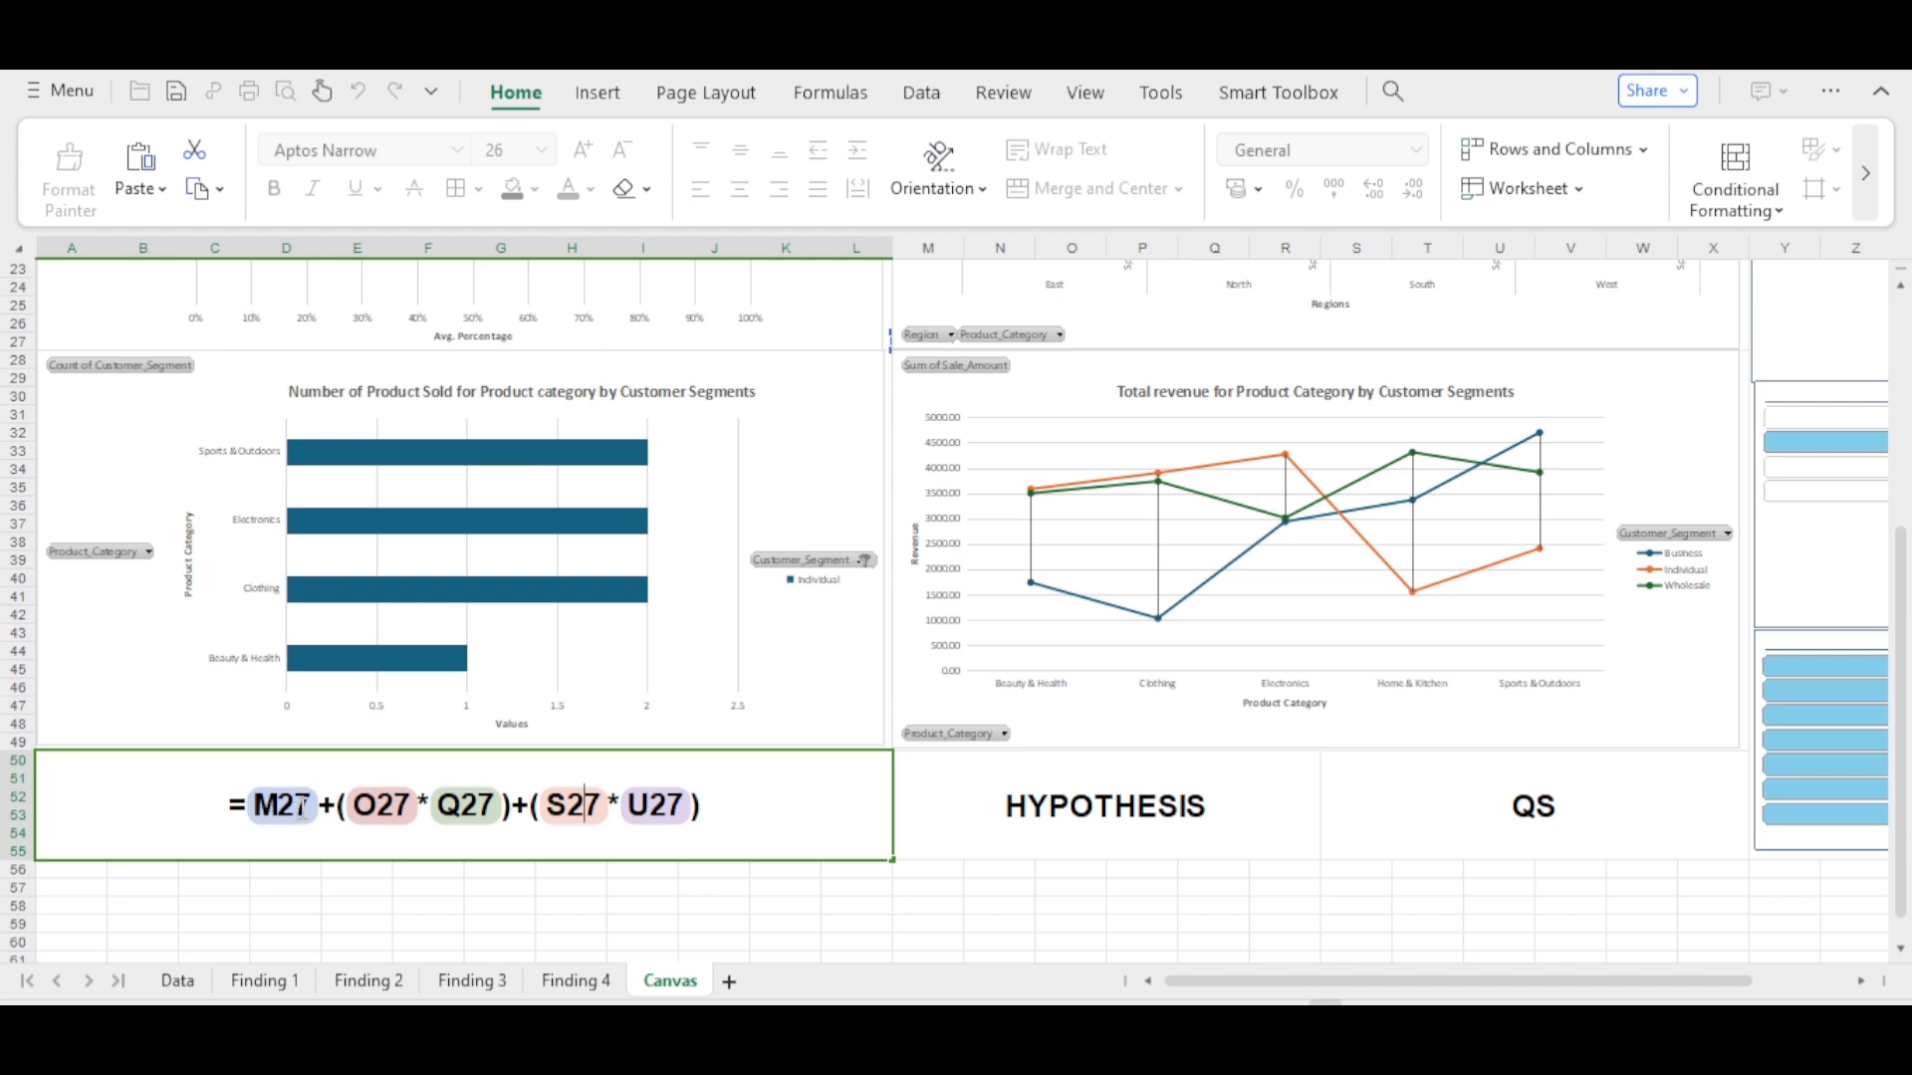
pyautogui.click(302, 805)
pyautogui.press('Right')
pyautogui.press('BackSpace')
pyautogui.press('BackSpace')
pyautogui.press('BackSpace')
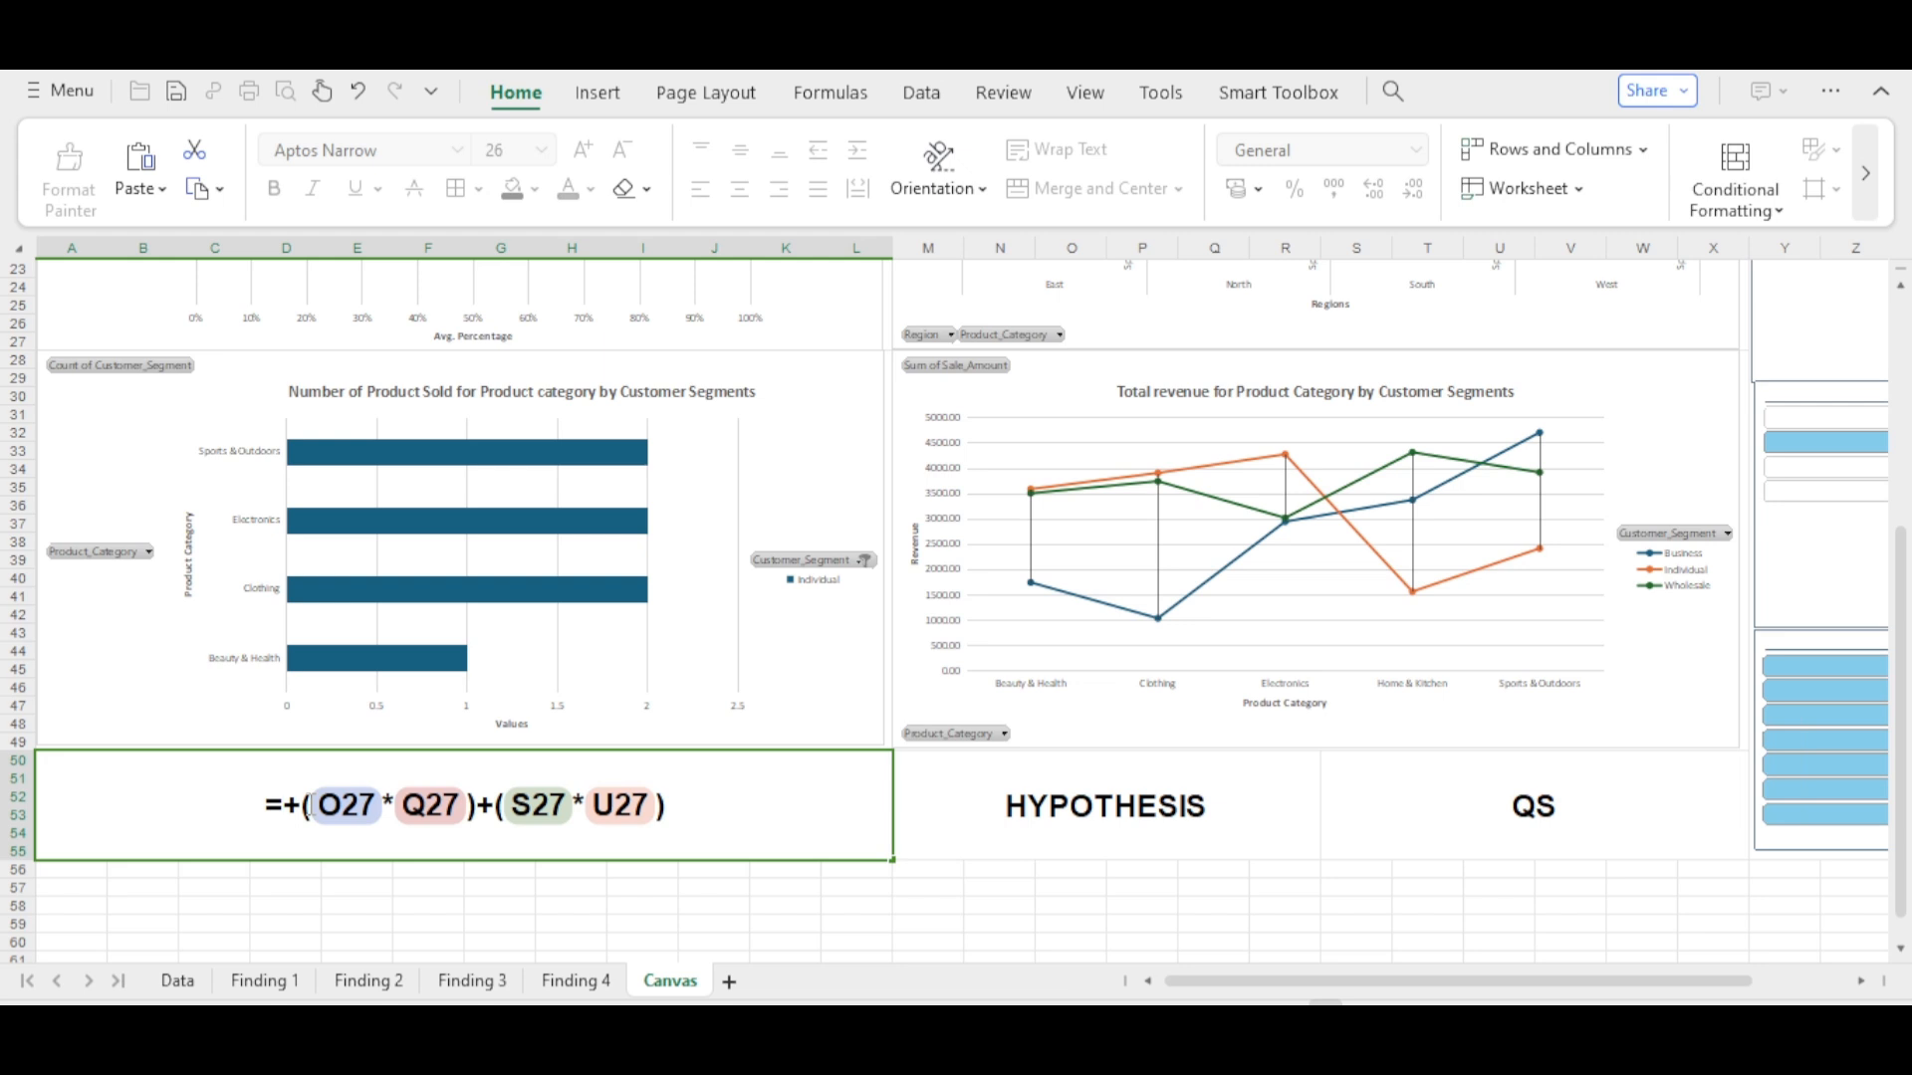
pyautogui.write('0..09')
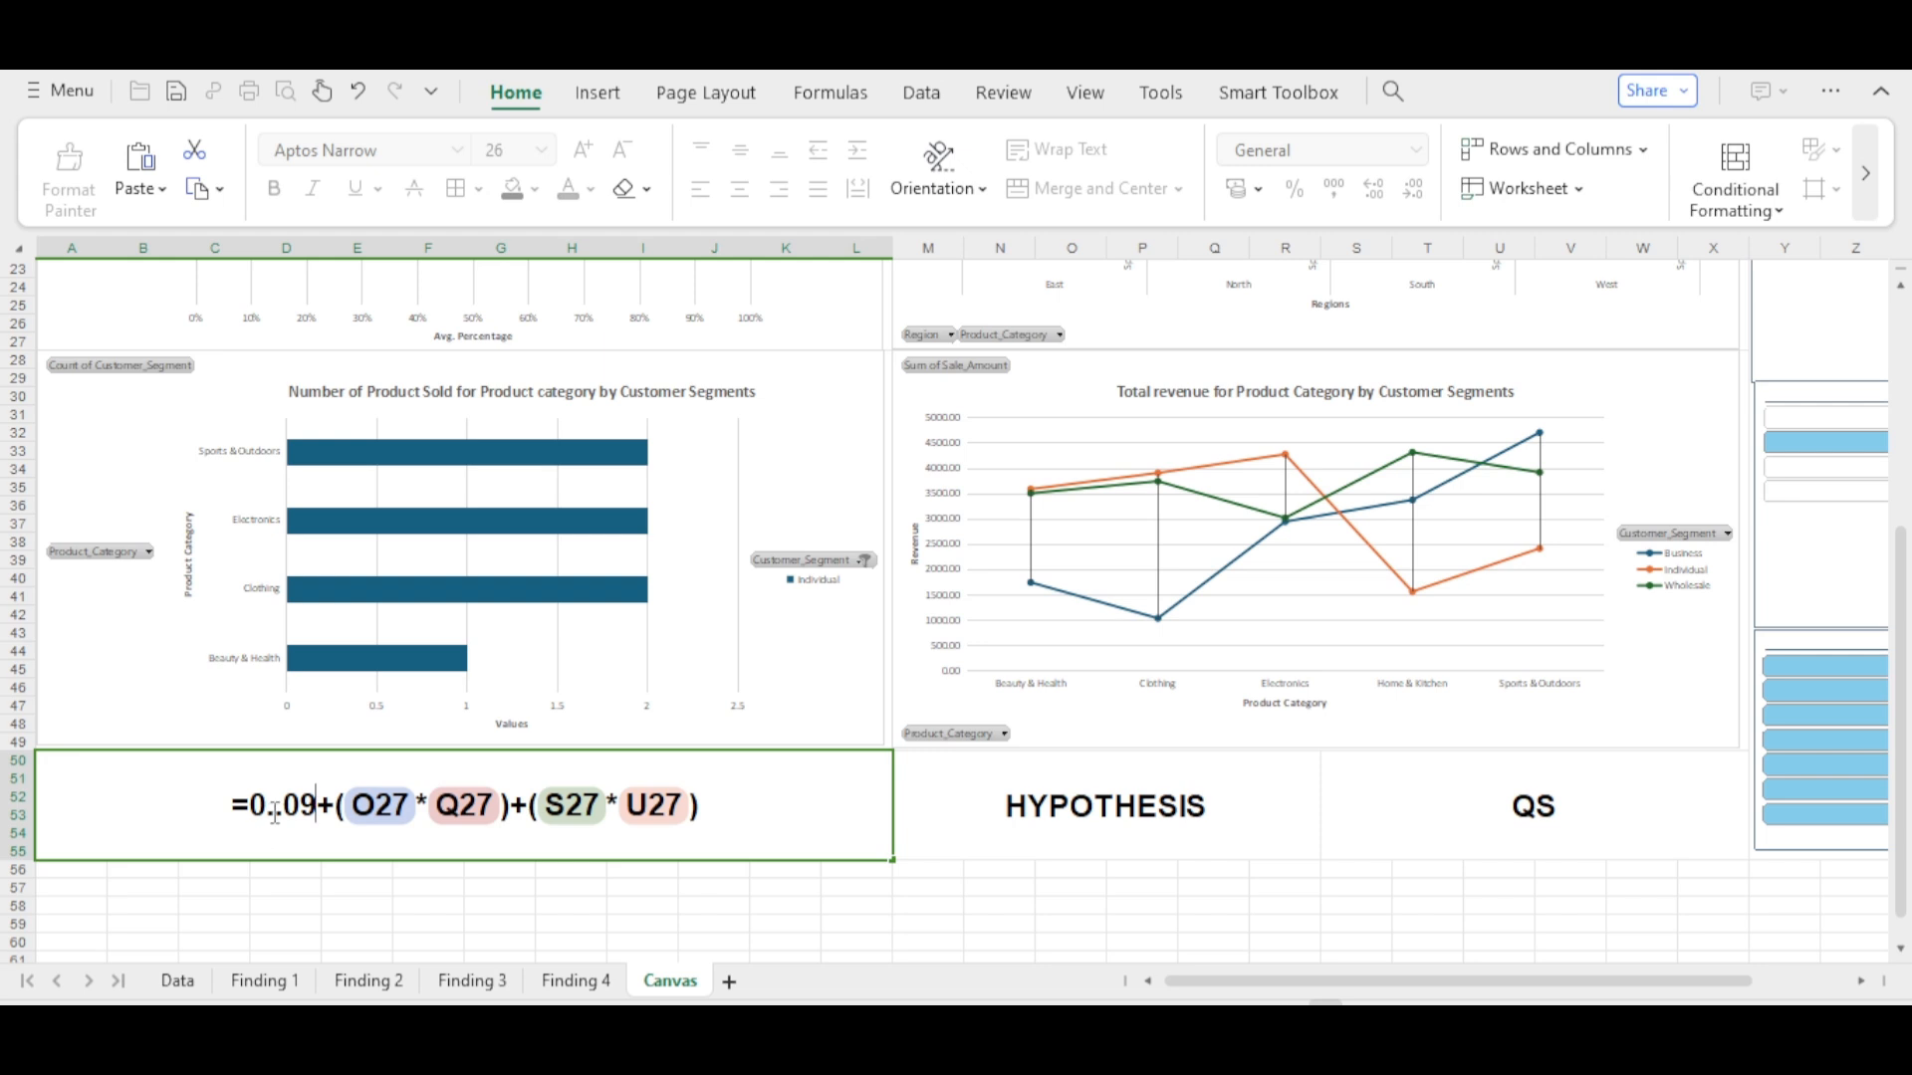
pyautogui.click(273, 805)
pyautogui.press('BackSpace')
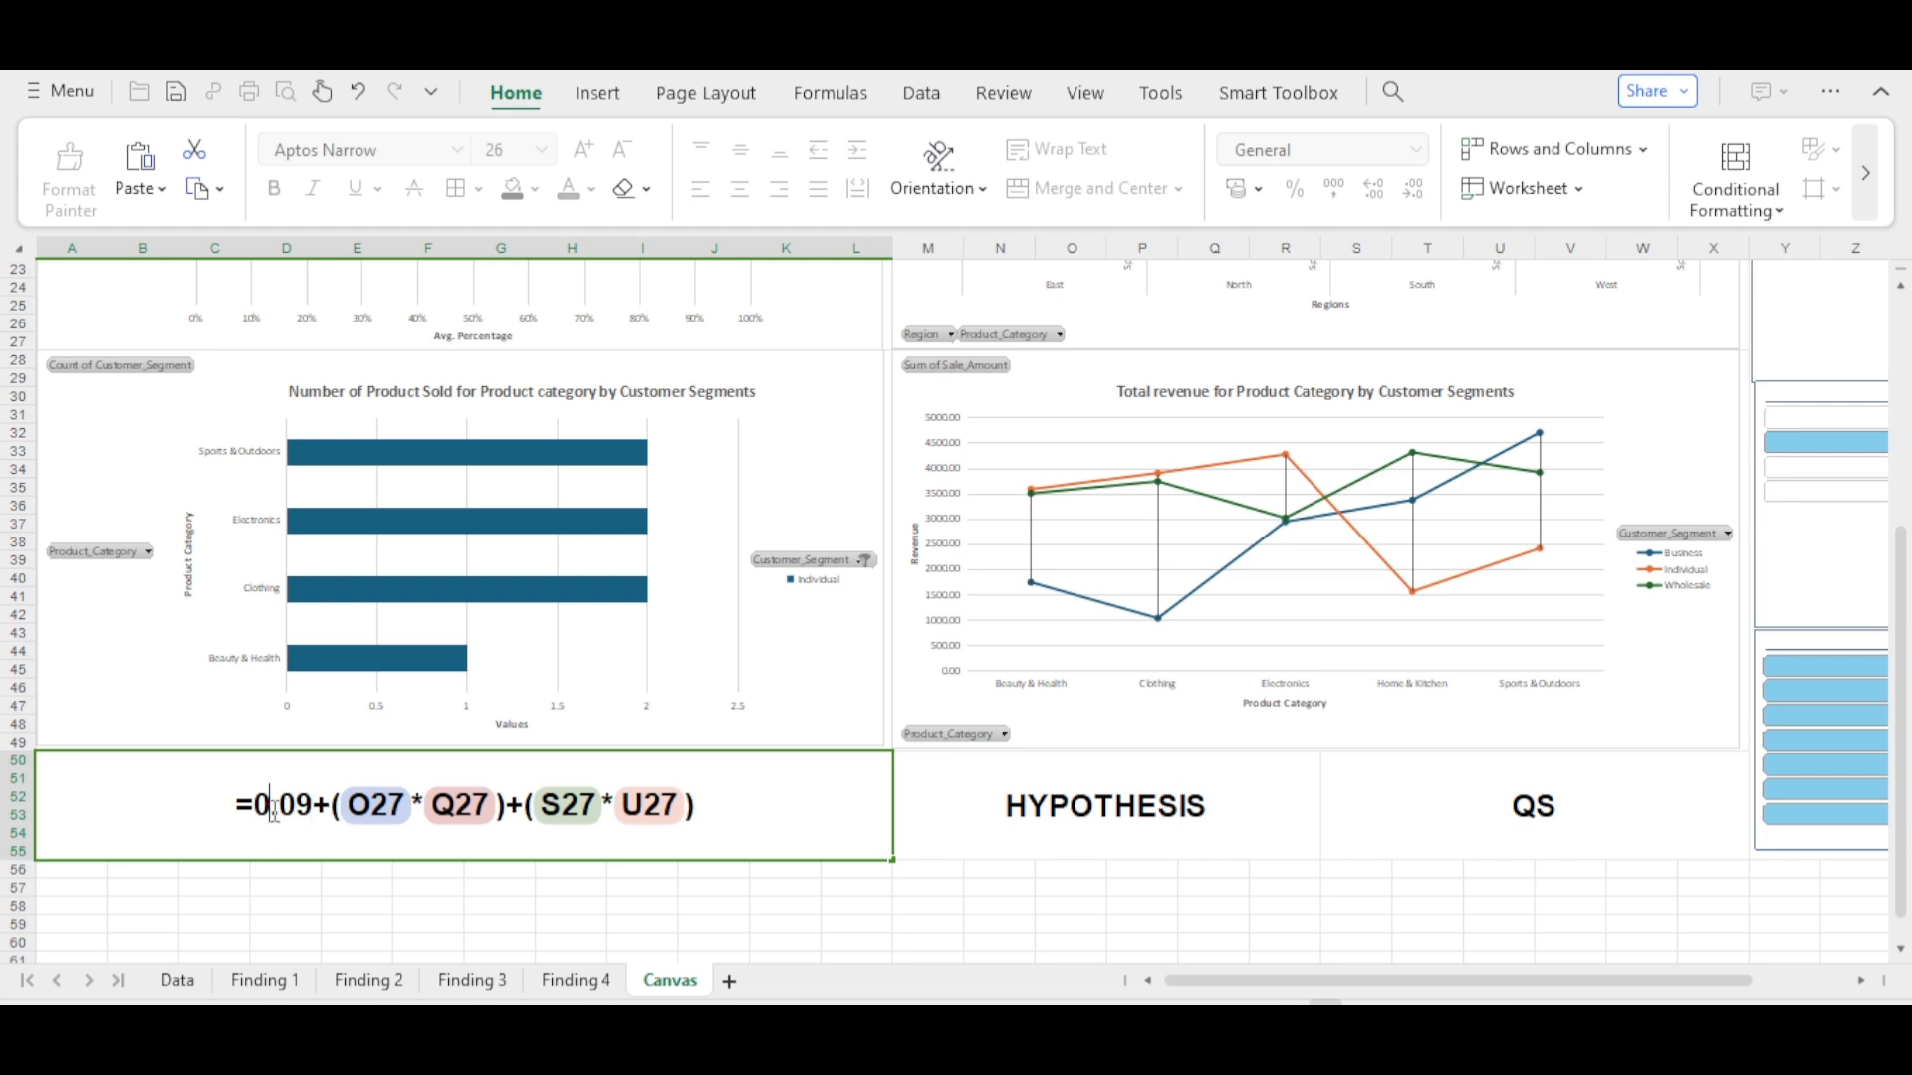
# - Change the formula's first product to the sales coefficient 0.0188% multiplied by the HYPOTHESIS block M50
pyautogui.click(412, 807)
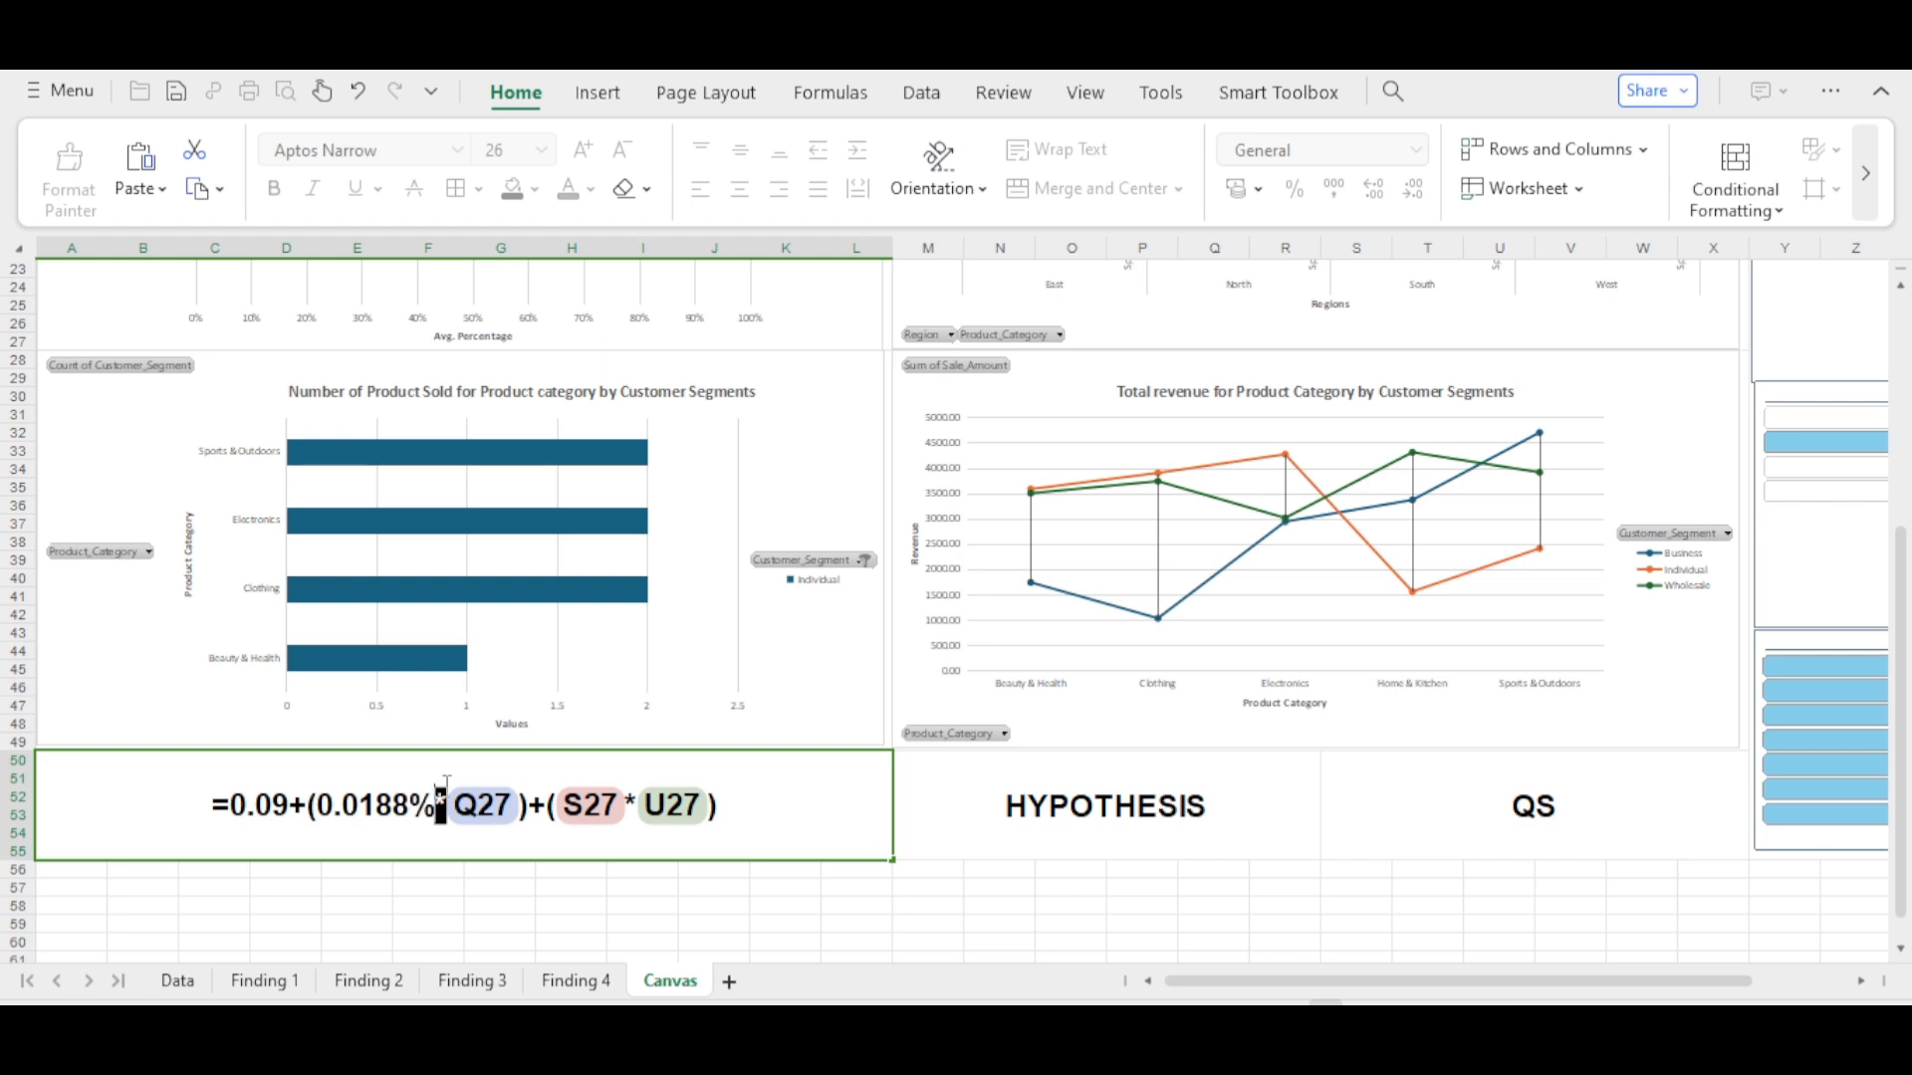
pyautogui.click(508, 807)
pyautogui.click(361, 94)
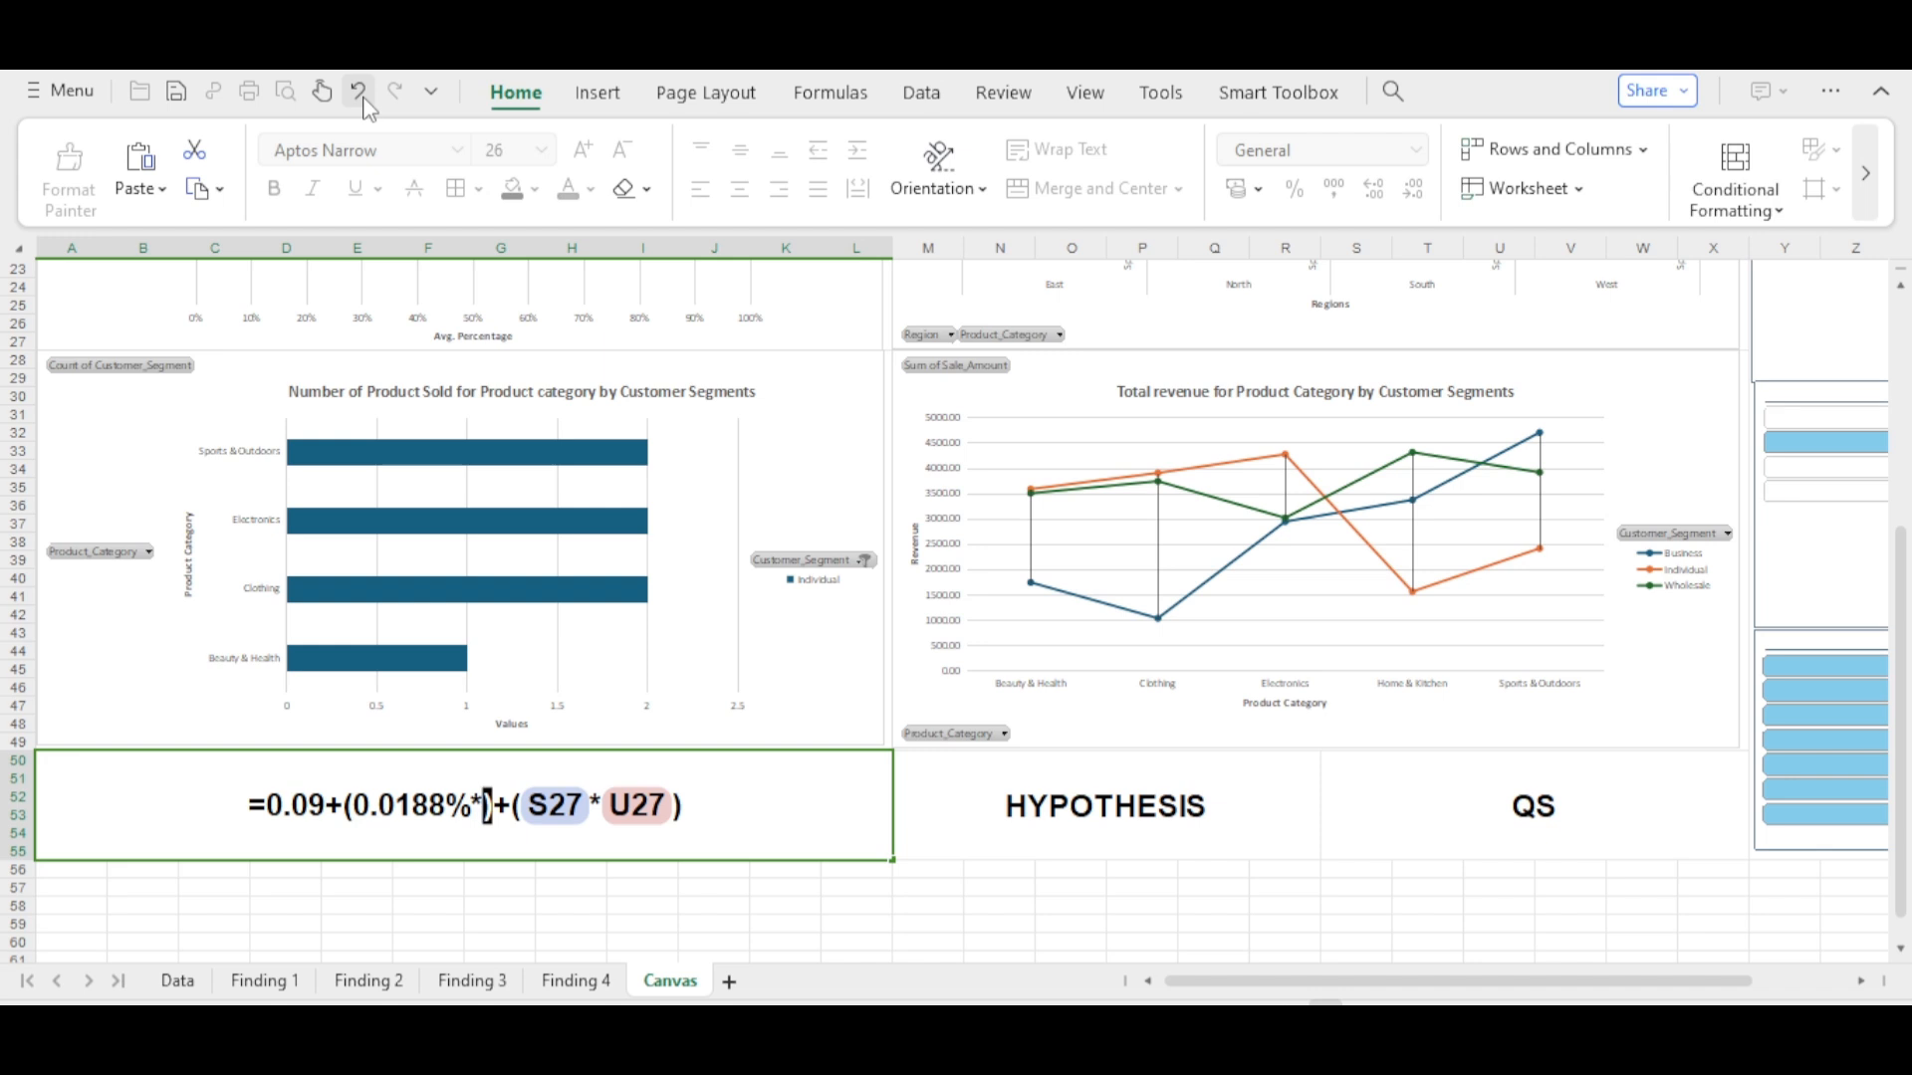
pyautogui.click(990, 793)
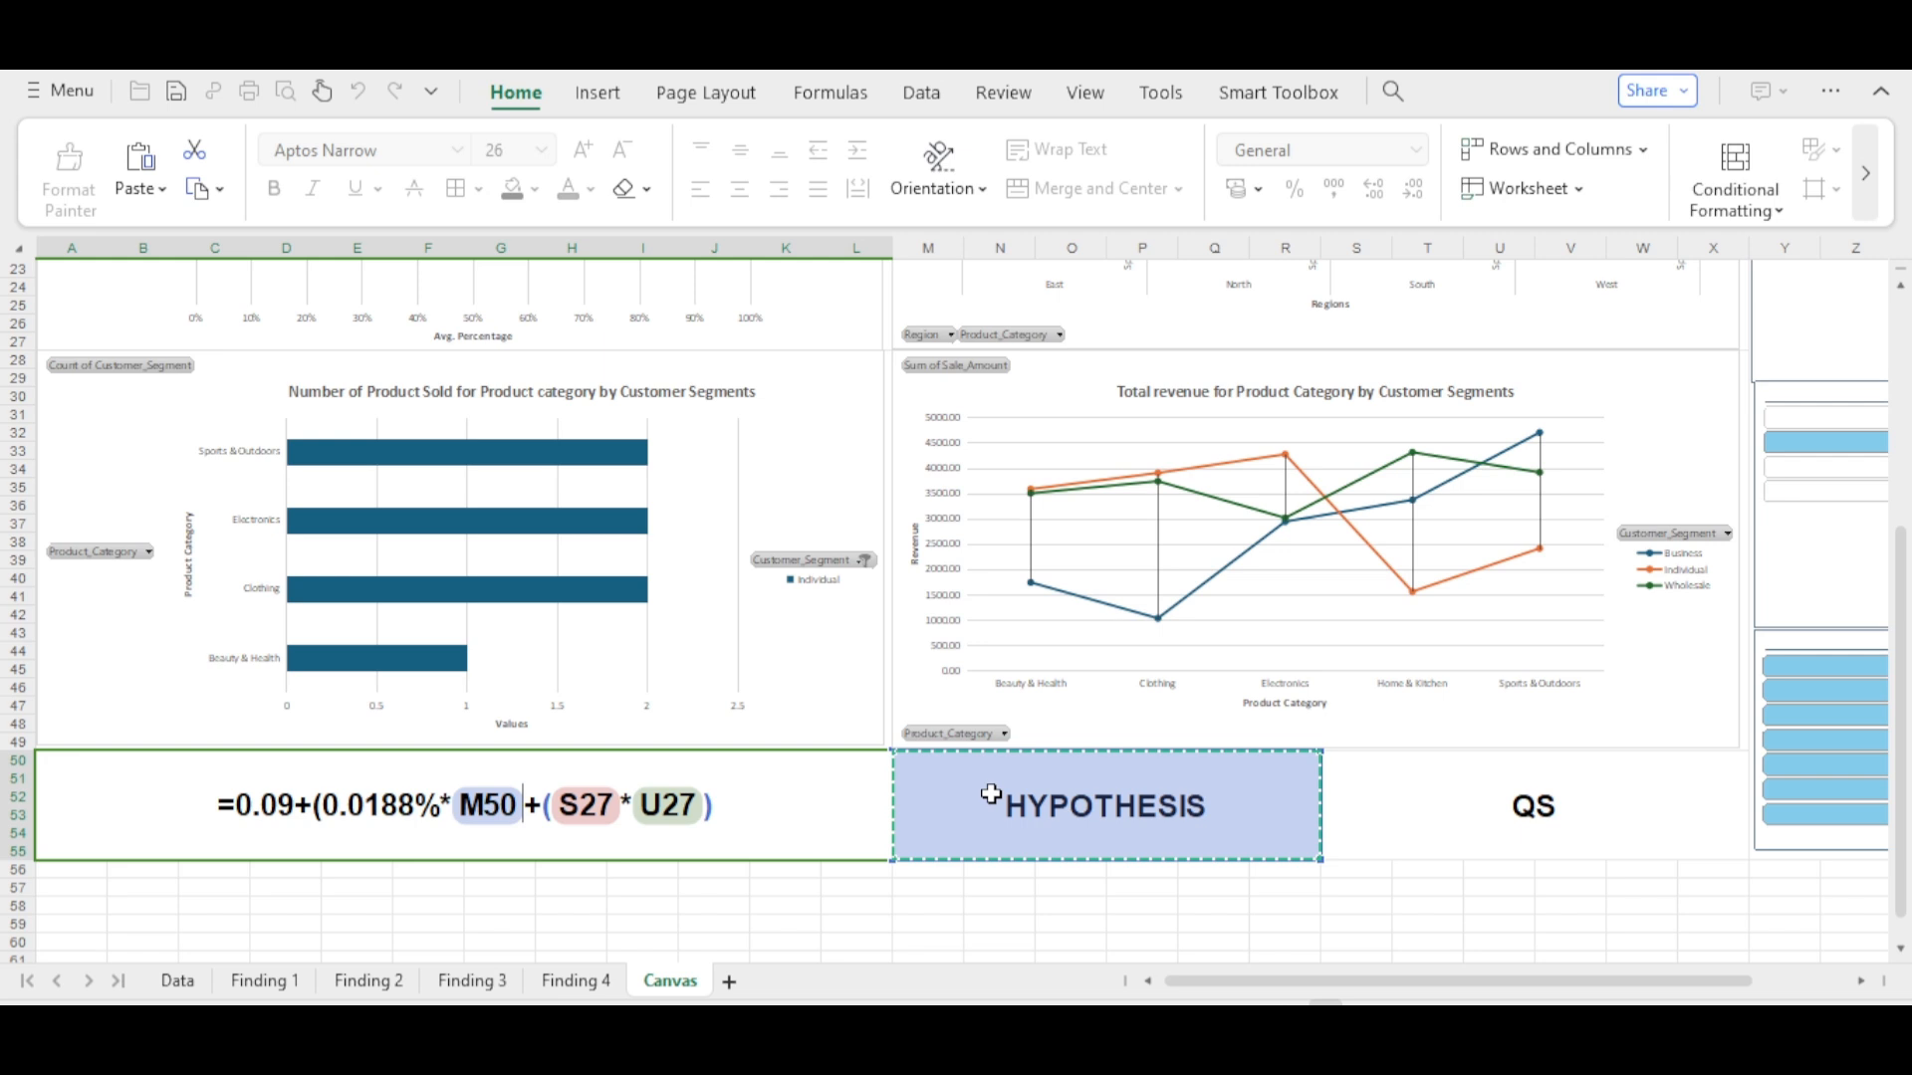
# - Change the formula's second product to the coefficient 0.3178 multiplied by the QS block S50, and commit the formula
pyautogui.doubleClick(625, 804)
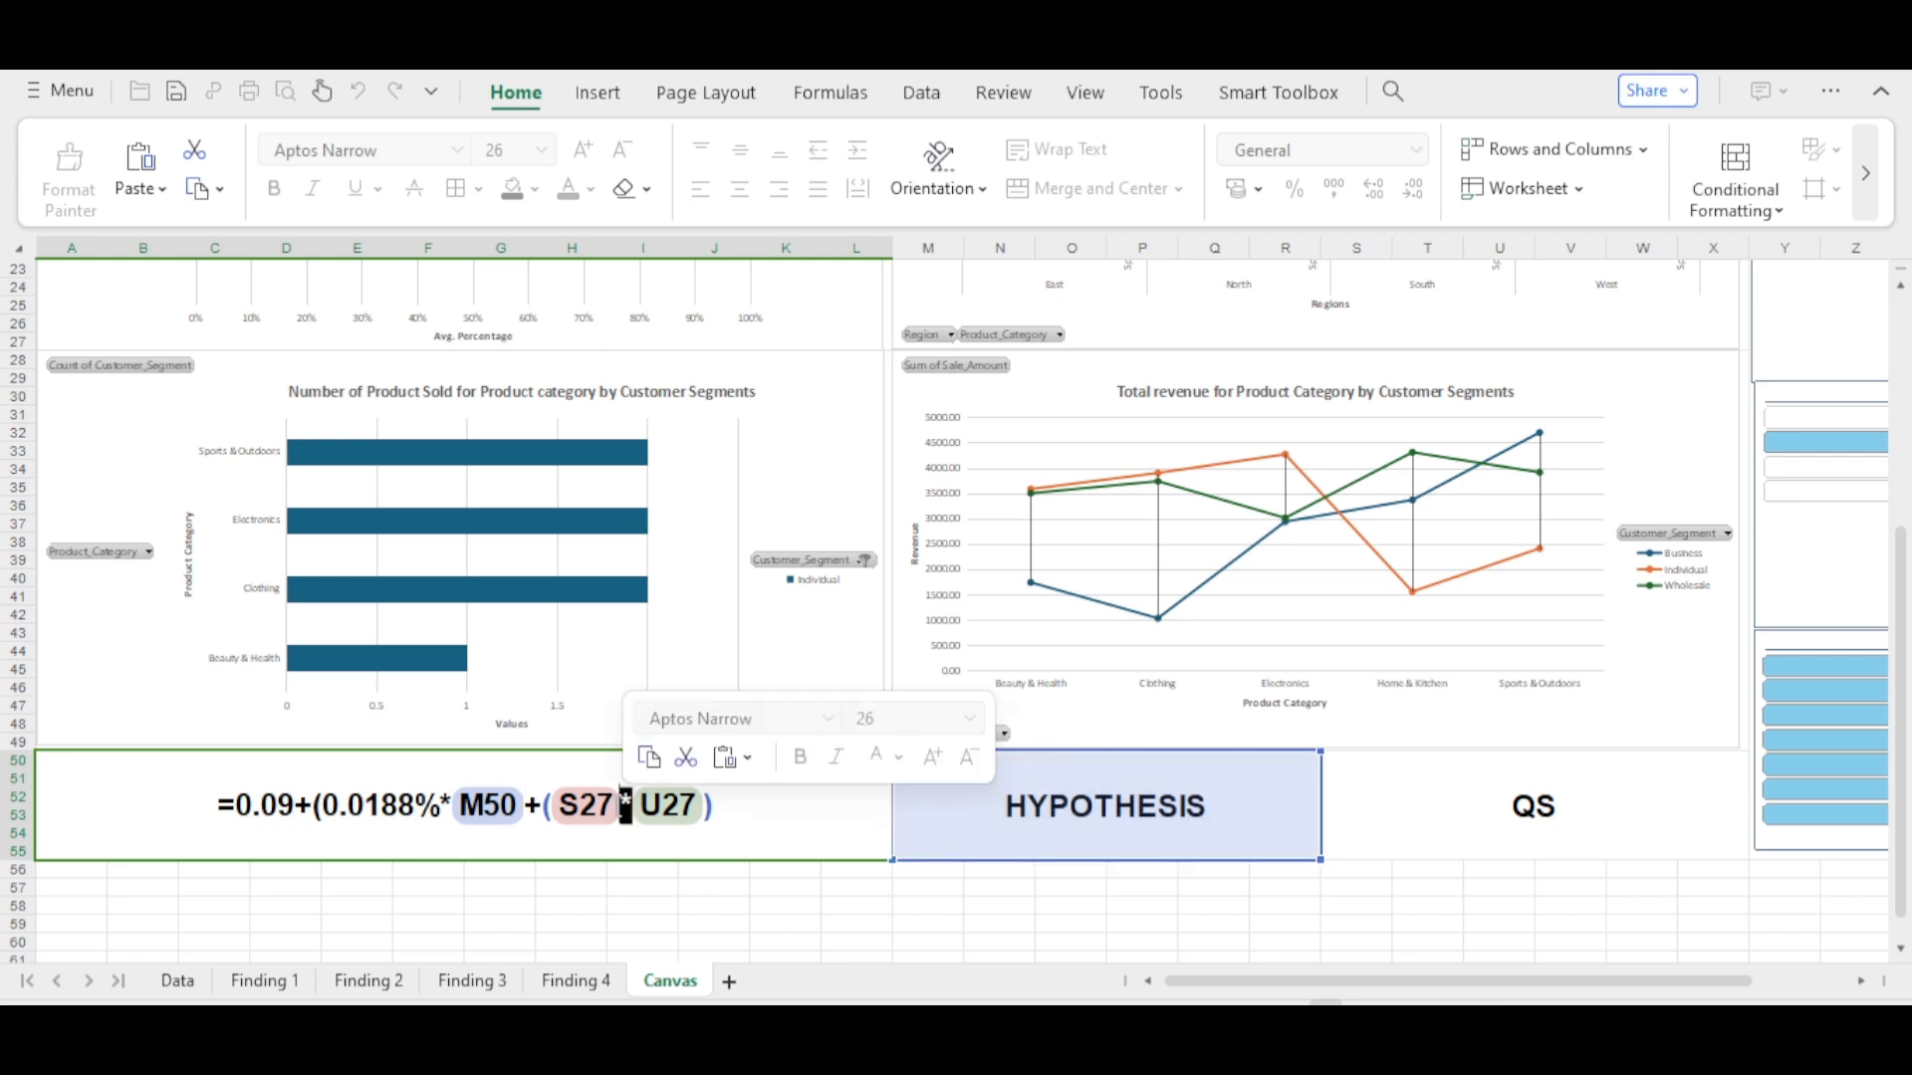
pyautogui.click(616, 813)
pyautogui.press('BackSpace')
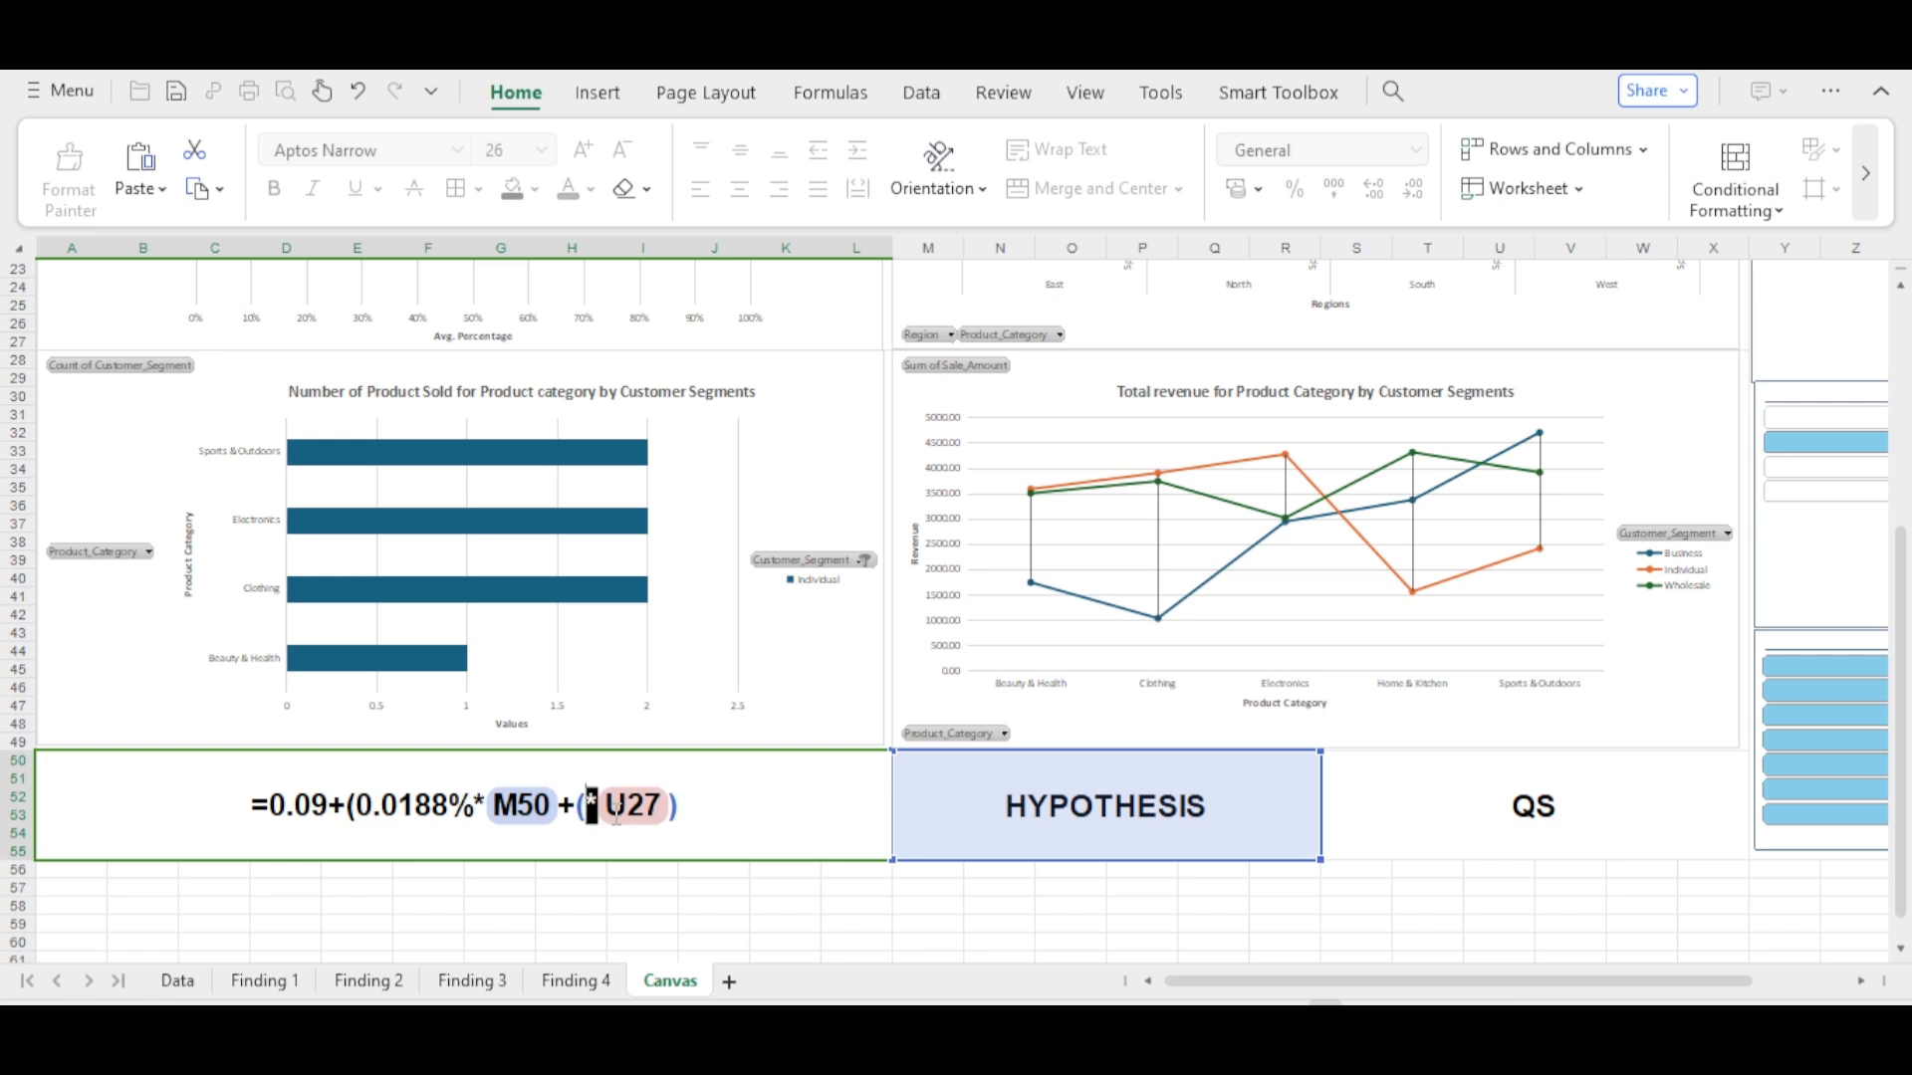
pyautogui.hotkey('ctrl', 'v')
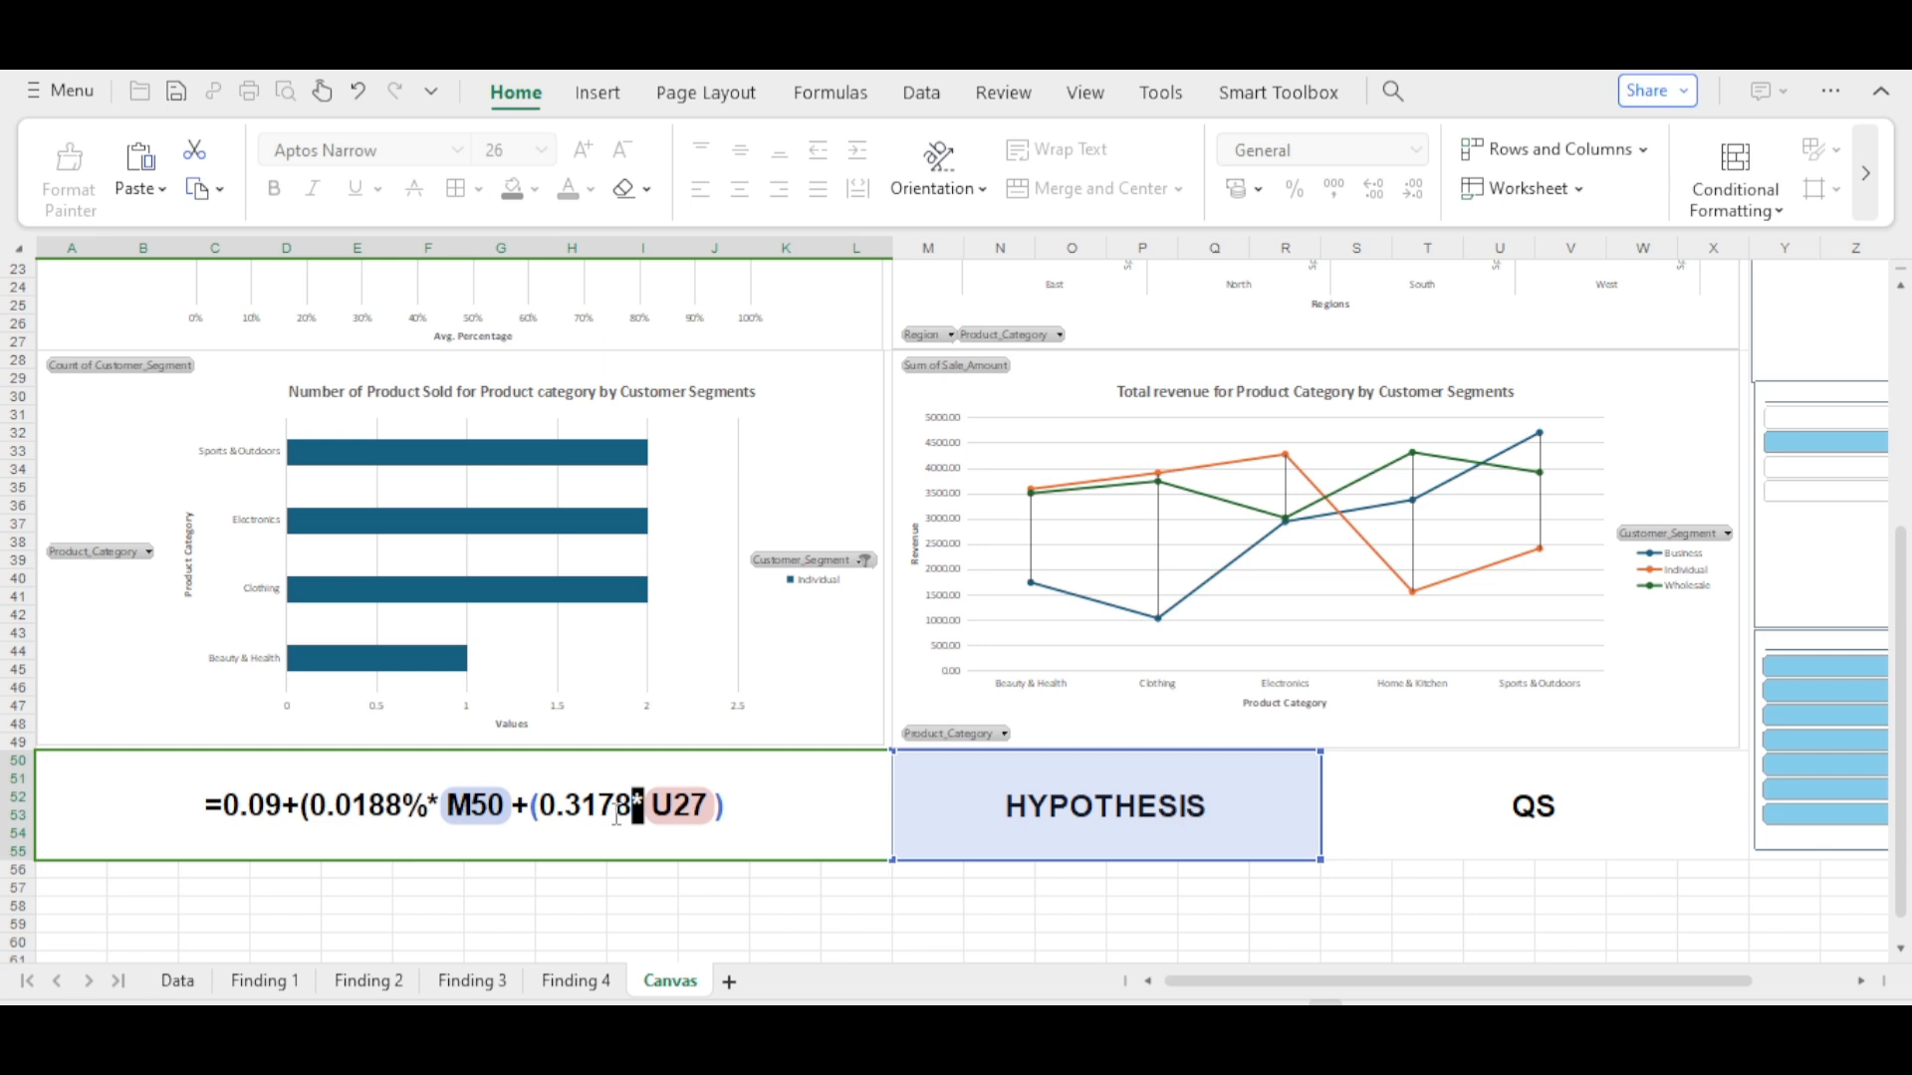
pyautogui.moveTo(725, 805); pyautogui.dragTo(706, 804)
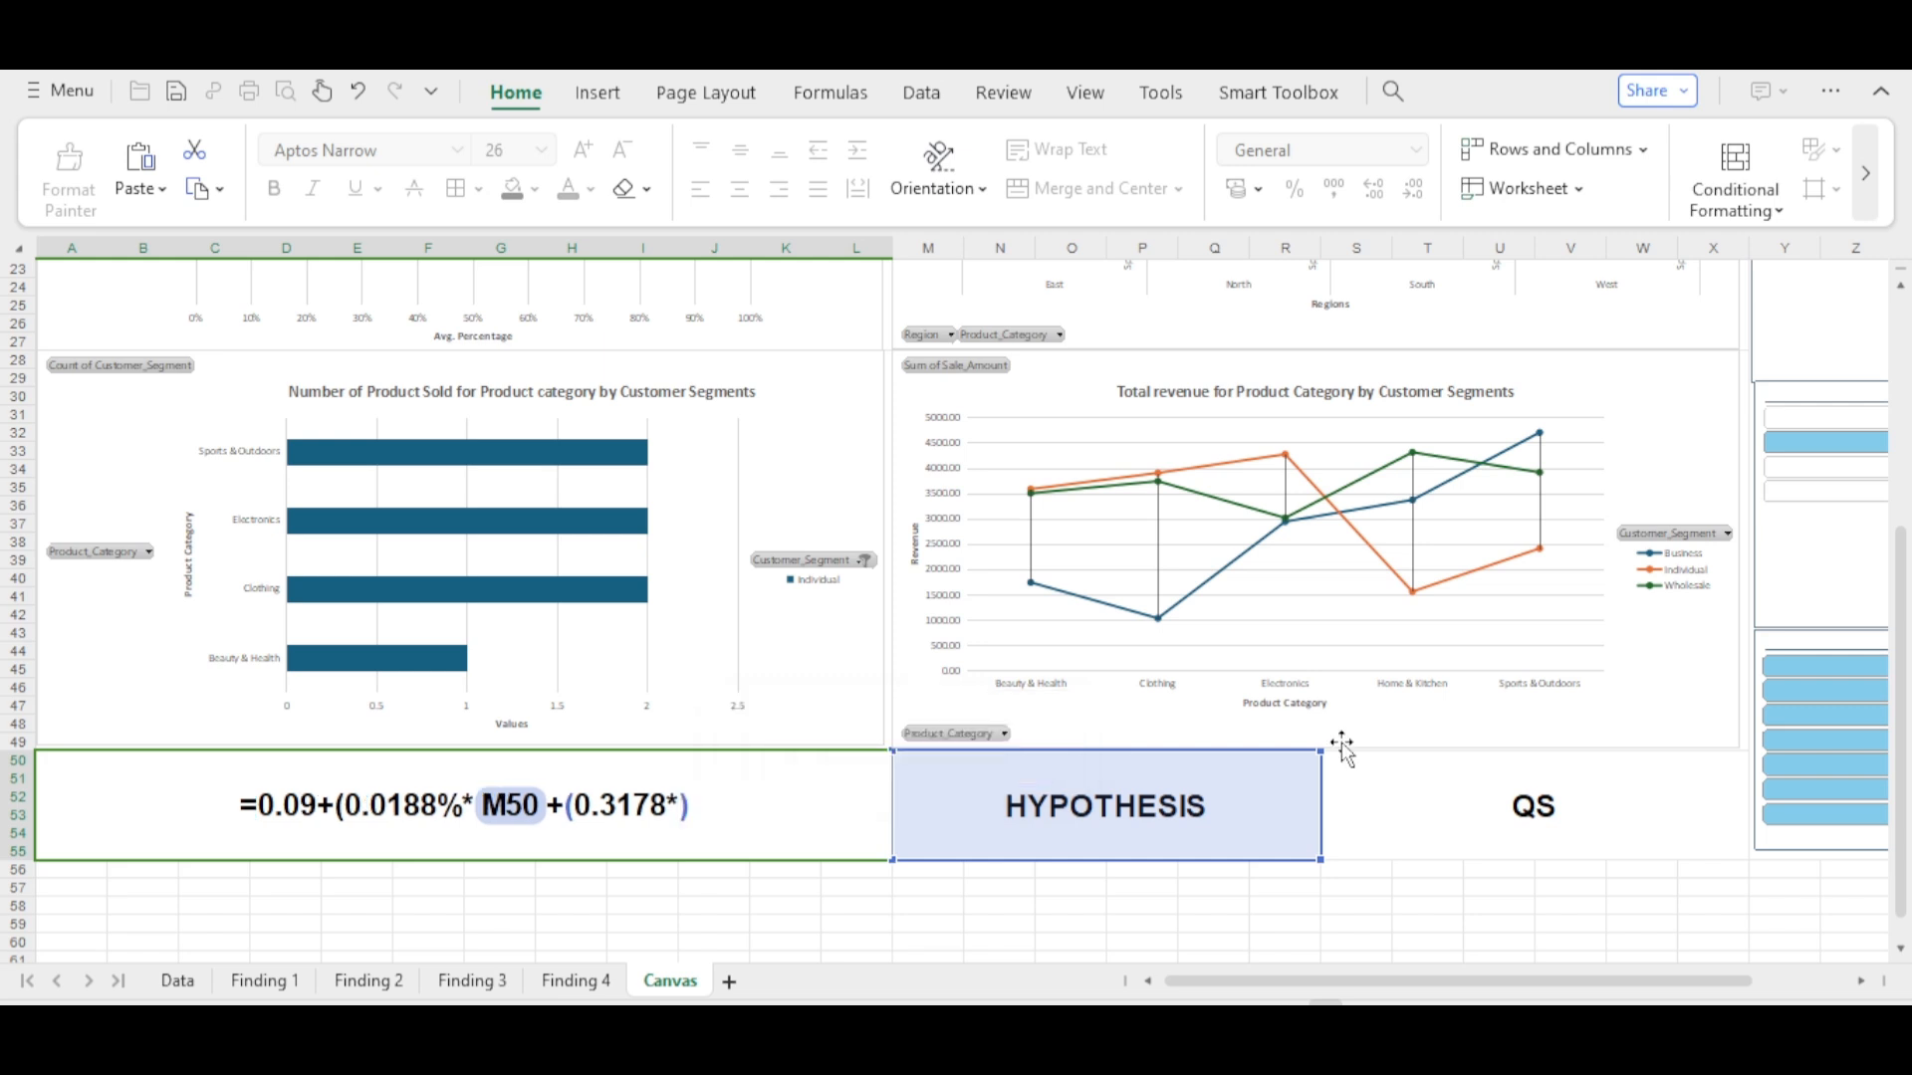
pyautogui.click(1427, 805)
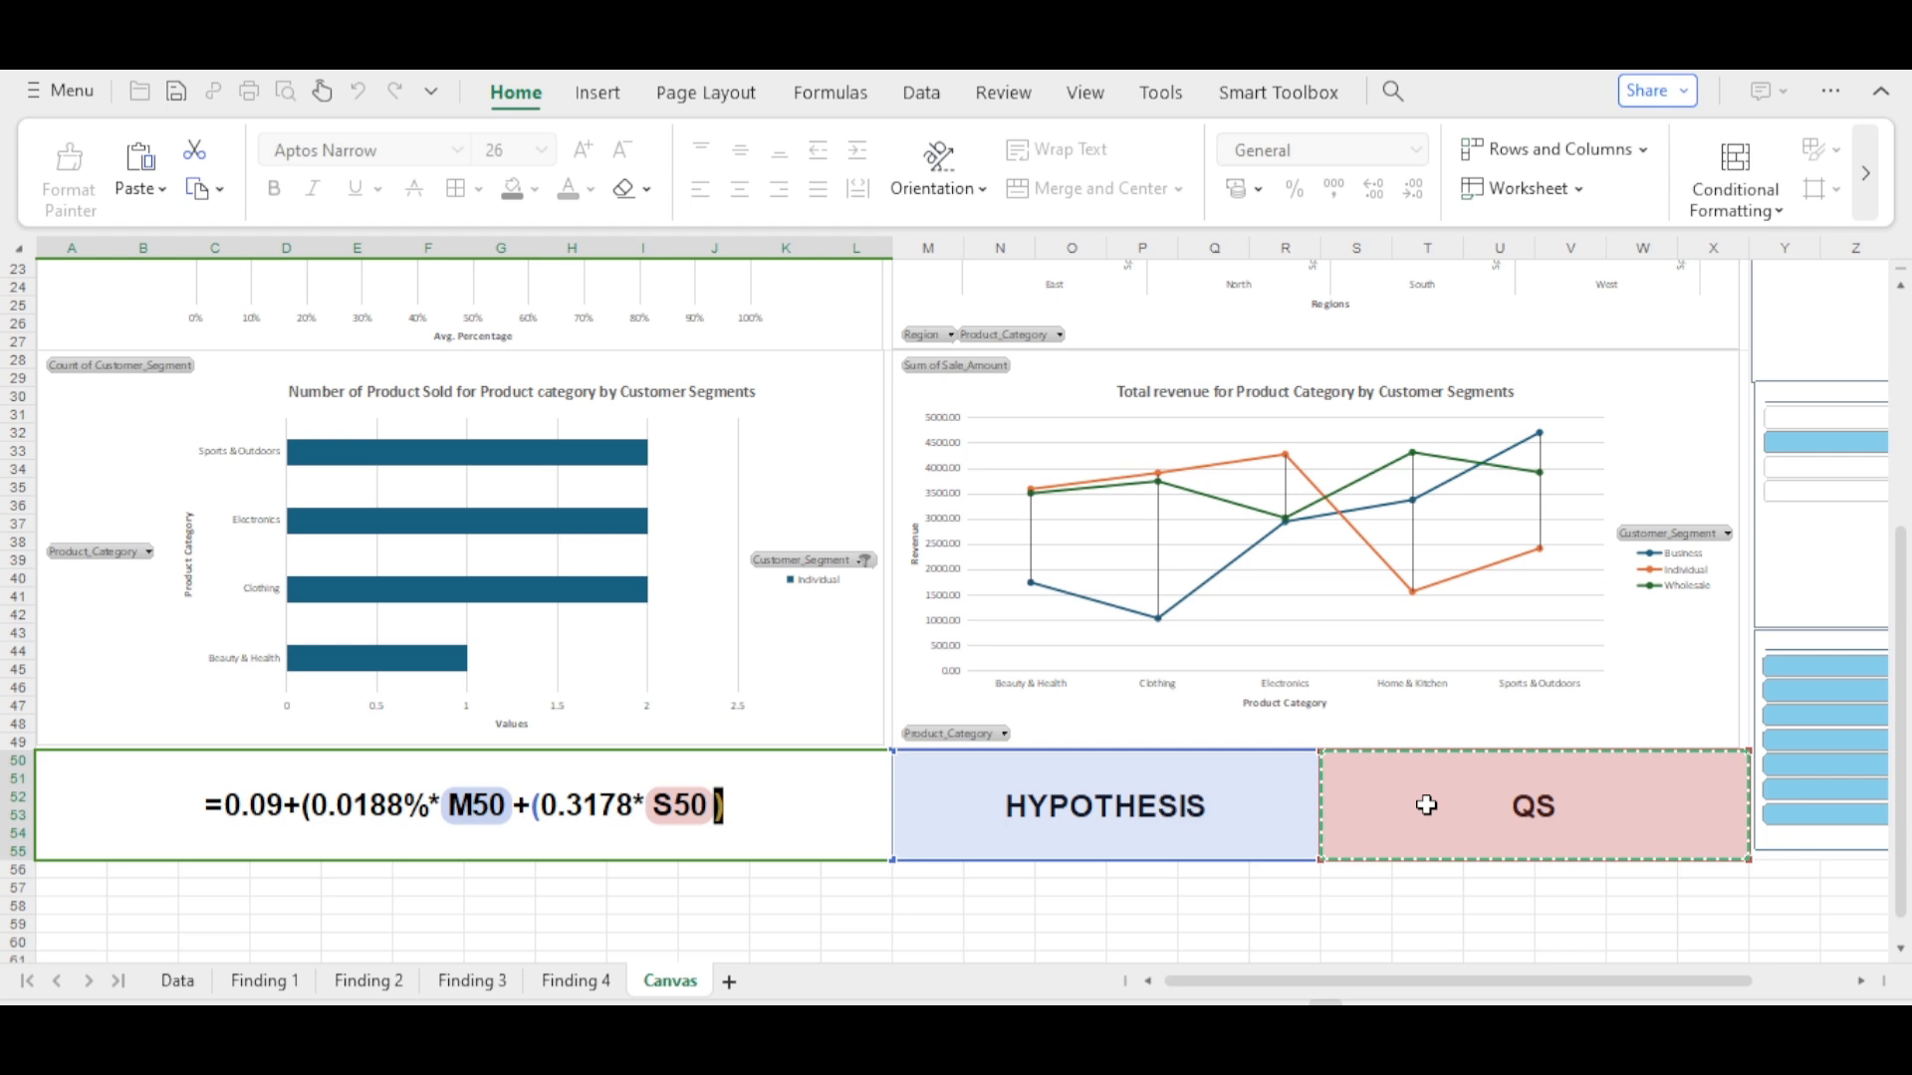
pyautogui.press('Return')
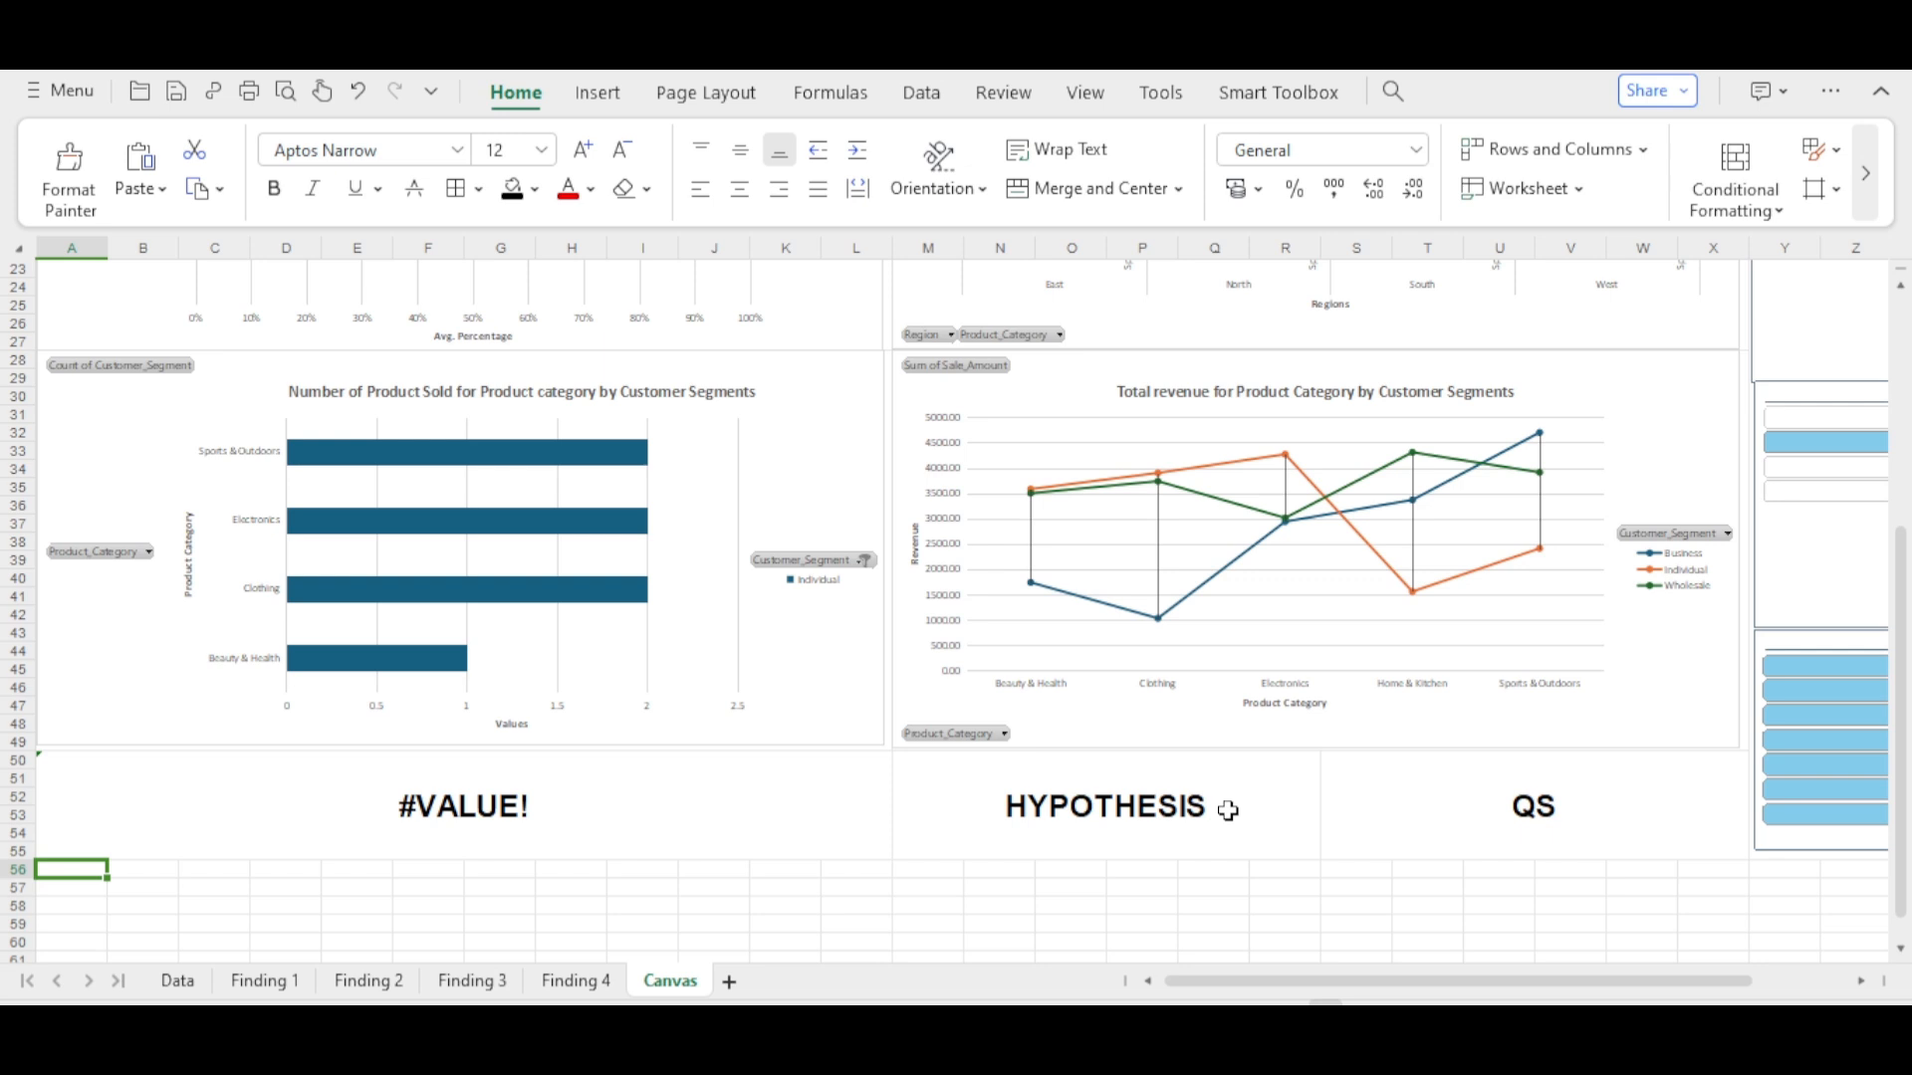
# - Enter 500 in the HYPOTHESIS block and 50 in the QS block, and check the formula's references to them
pyautogui.doubleClick(522, 803)
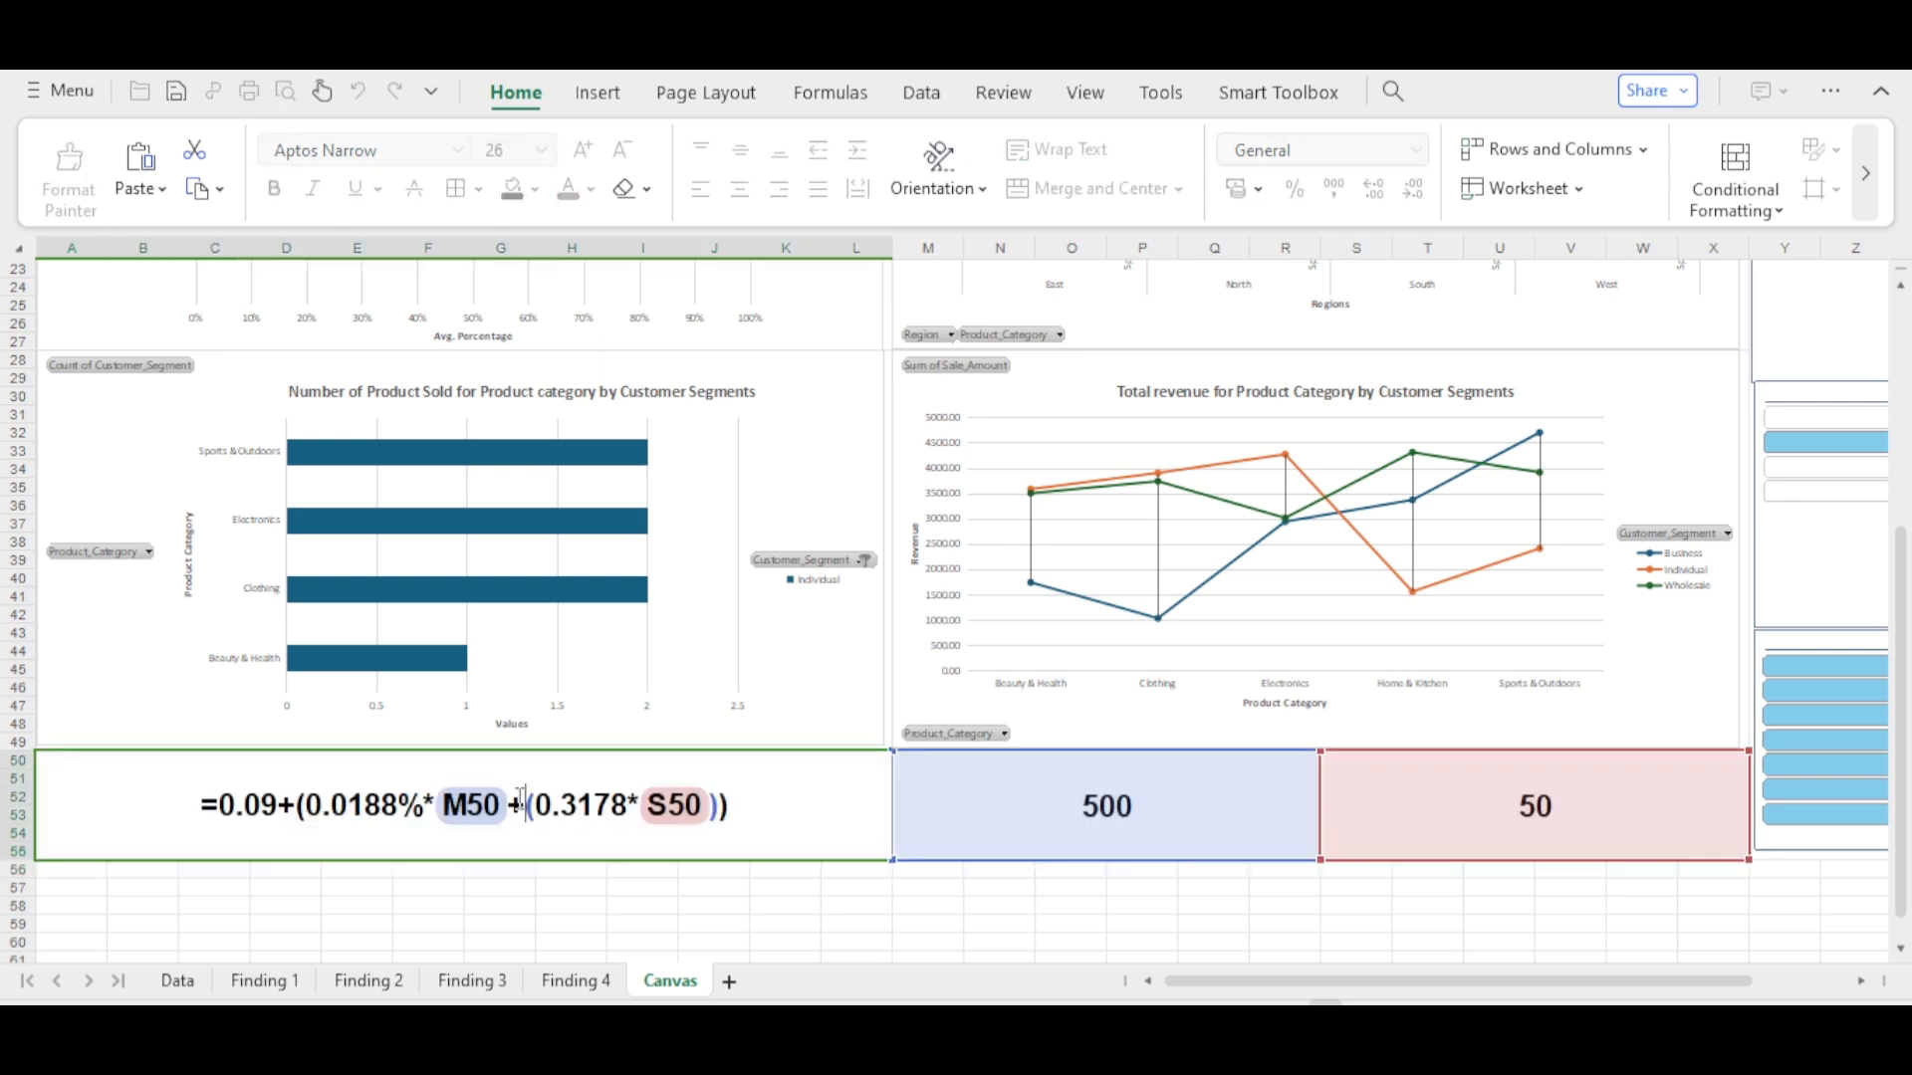
pyautogui.hotkey('shift', 'Right')
pyautogui.press('Tab')
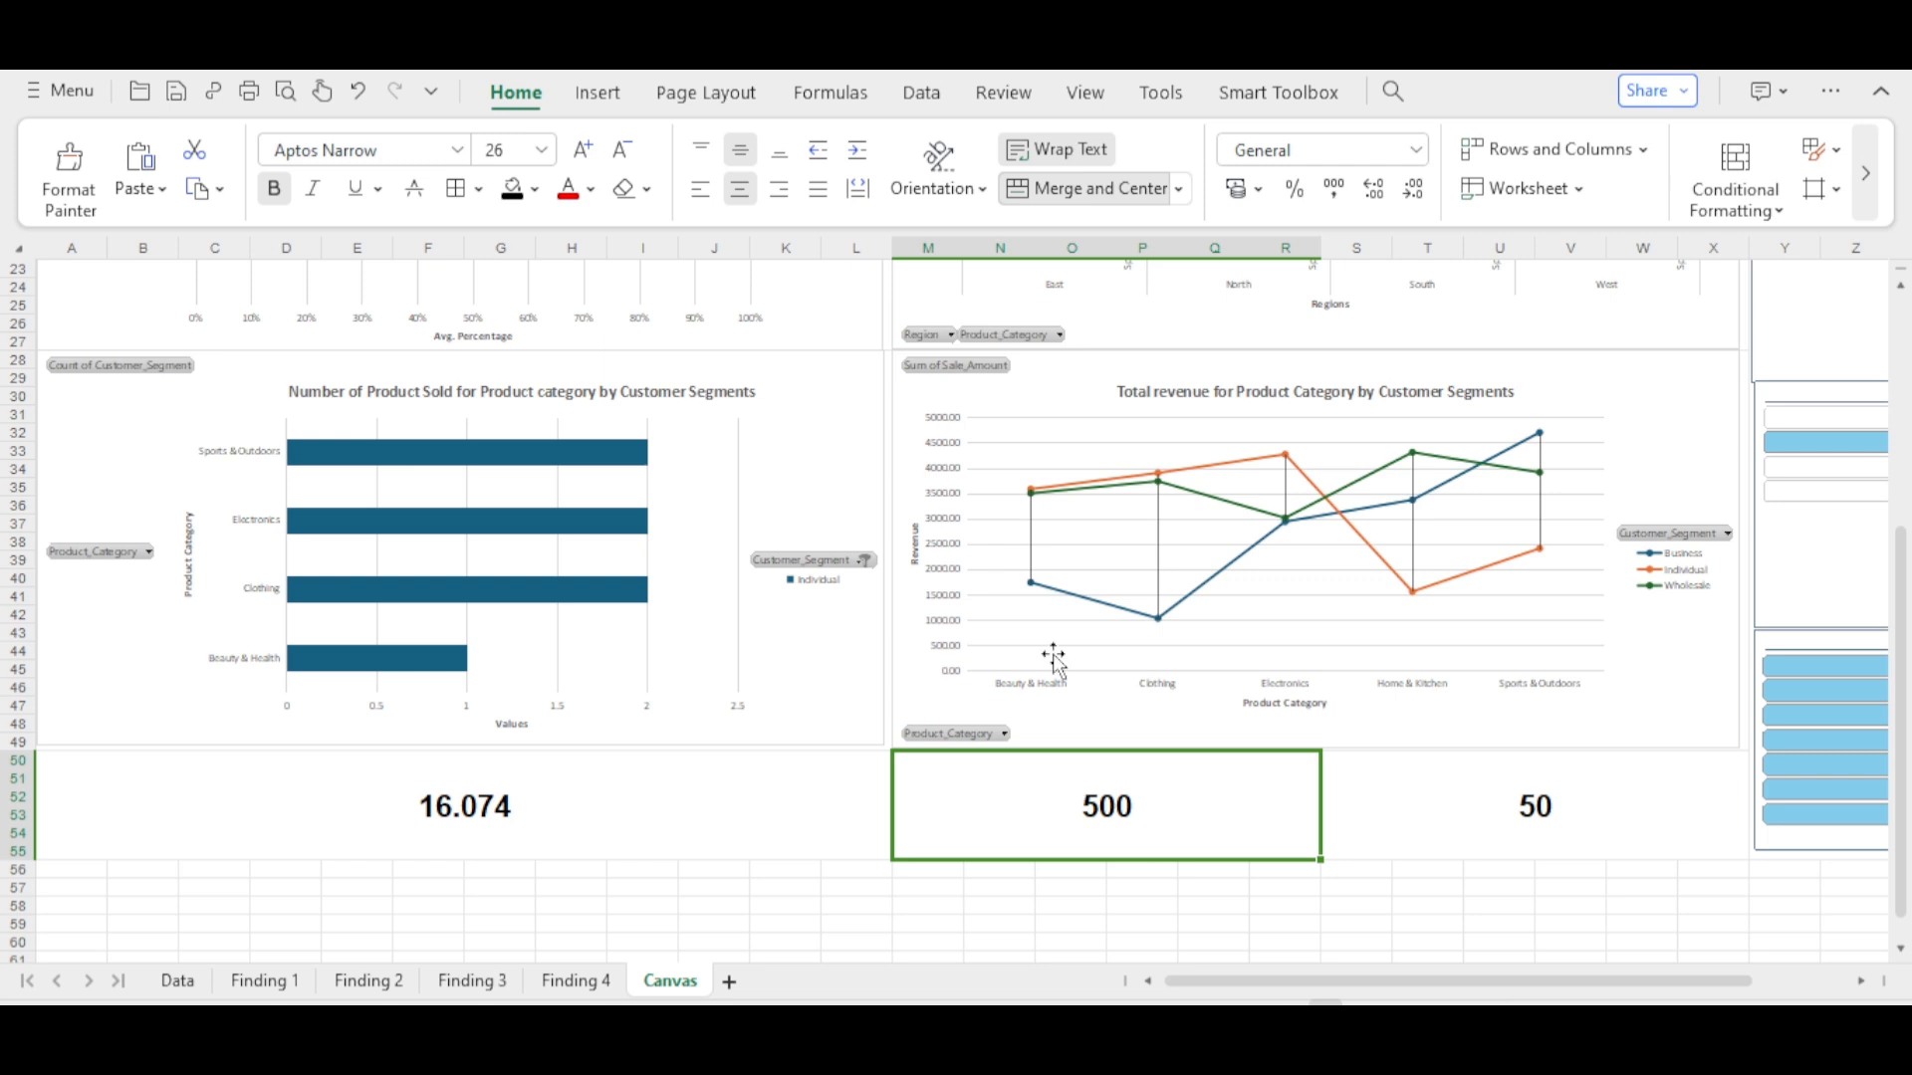
pyautogui.click(1394, 814)
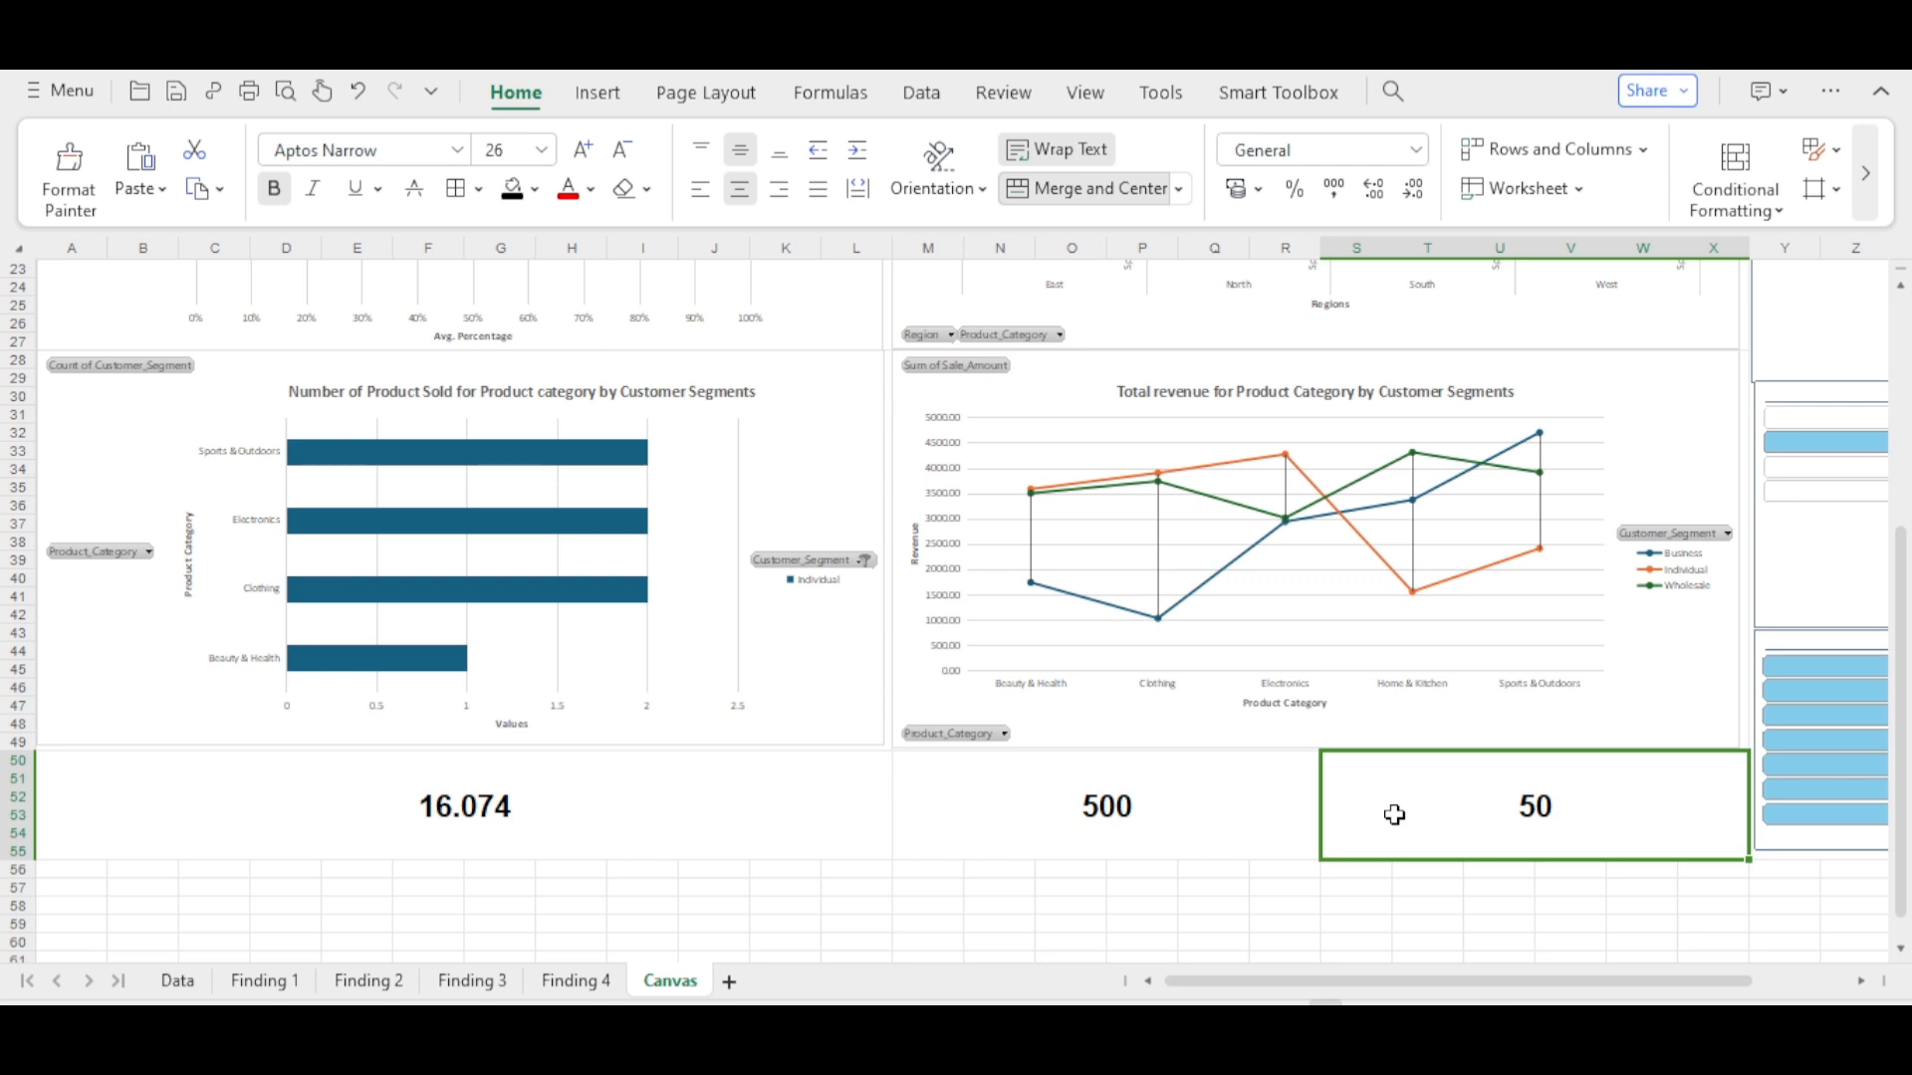
pyautogui.scroll(2, 1394, 815)
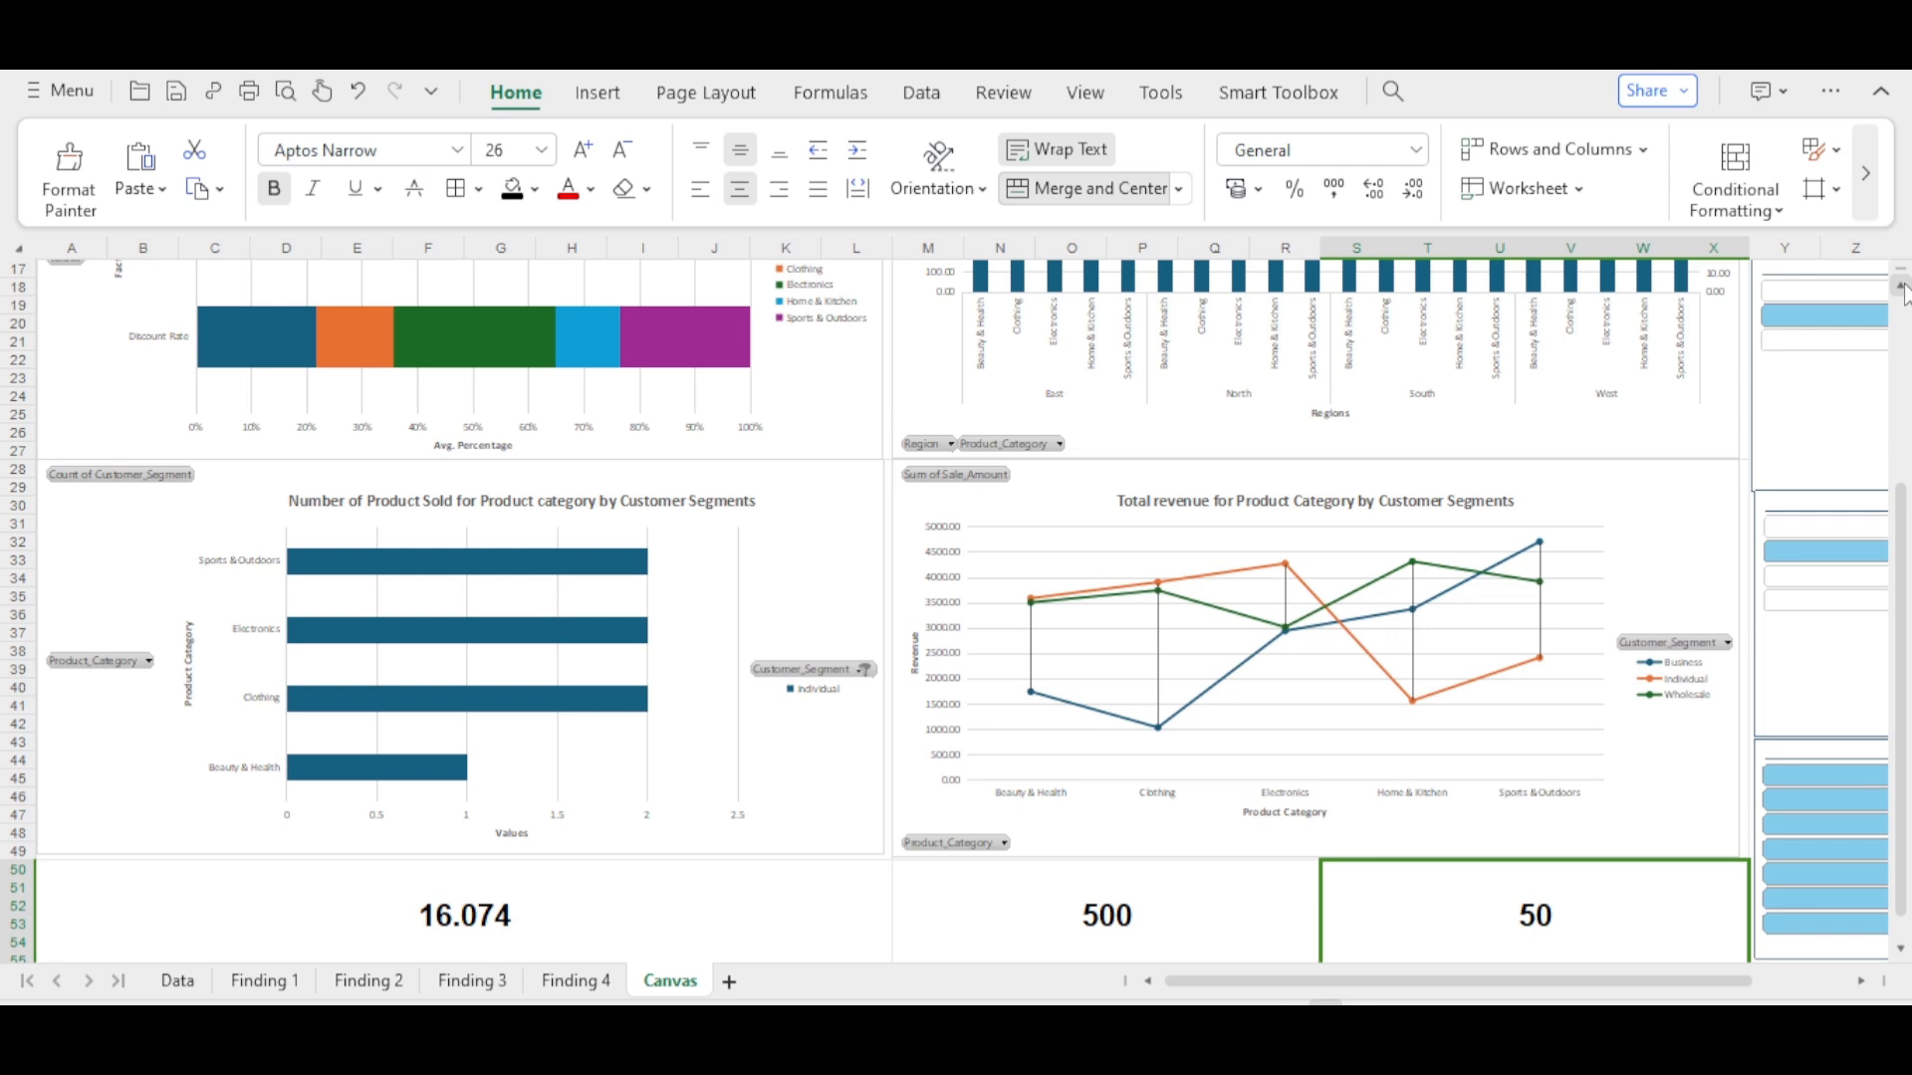
pyautogui.scroll(4, 1903, 292)
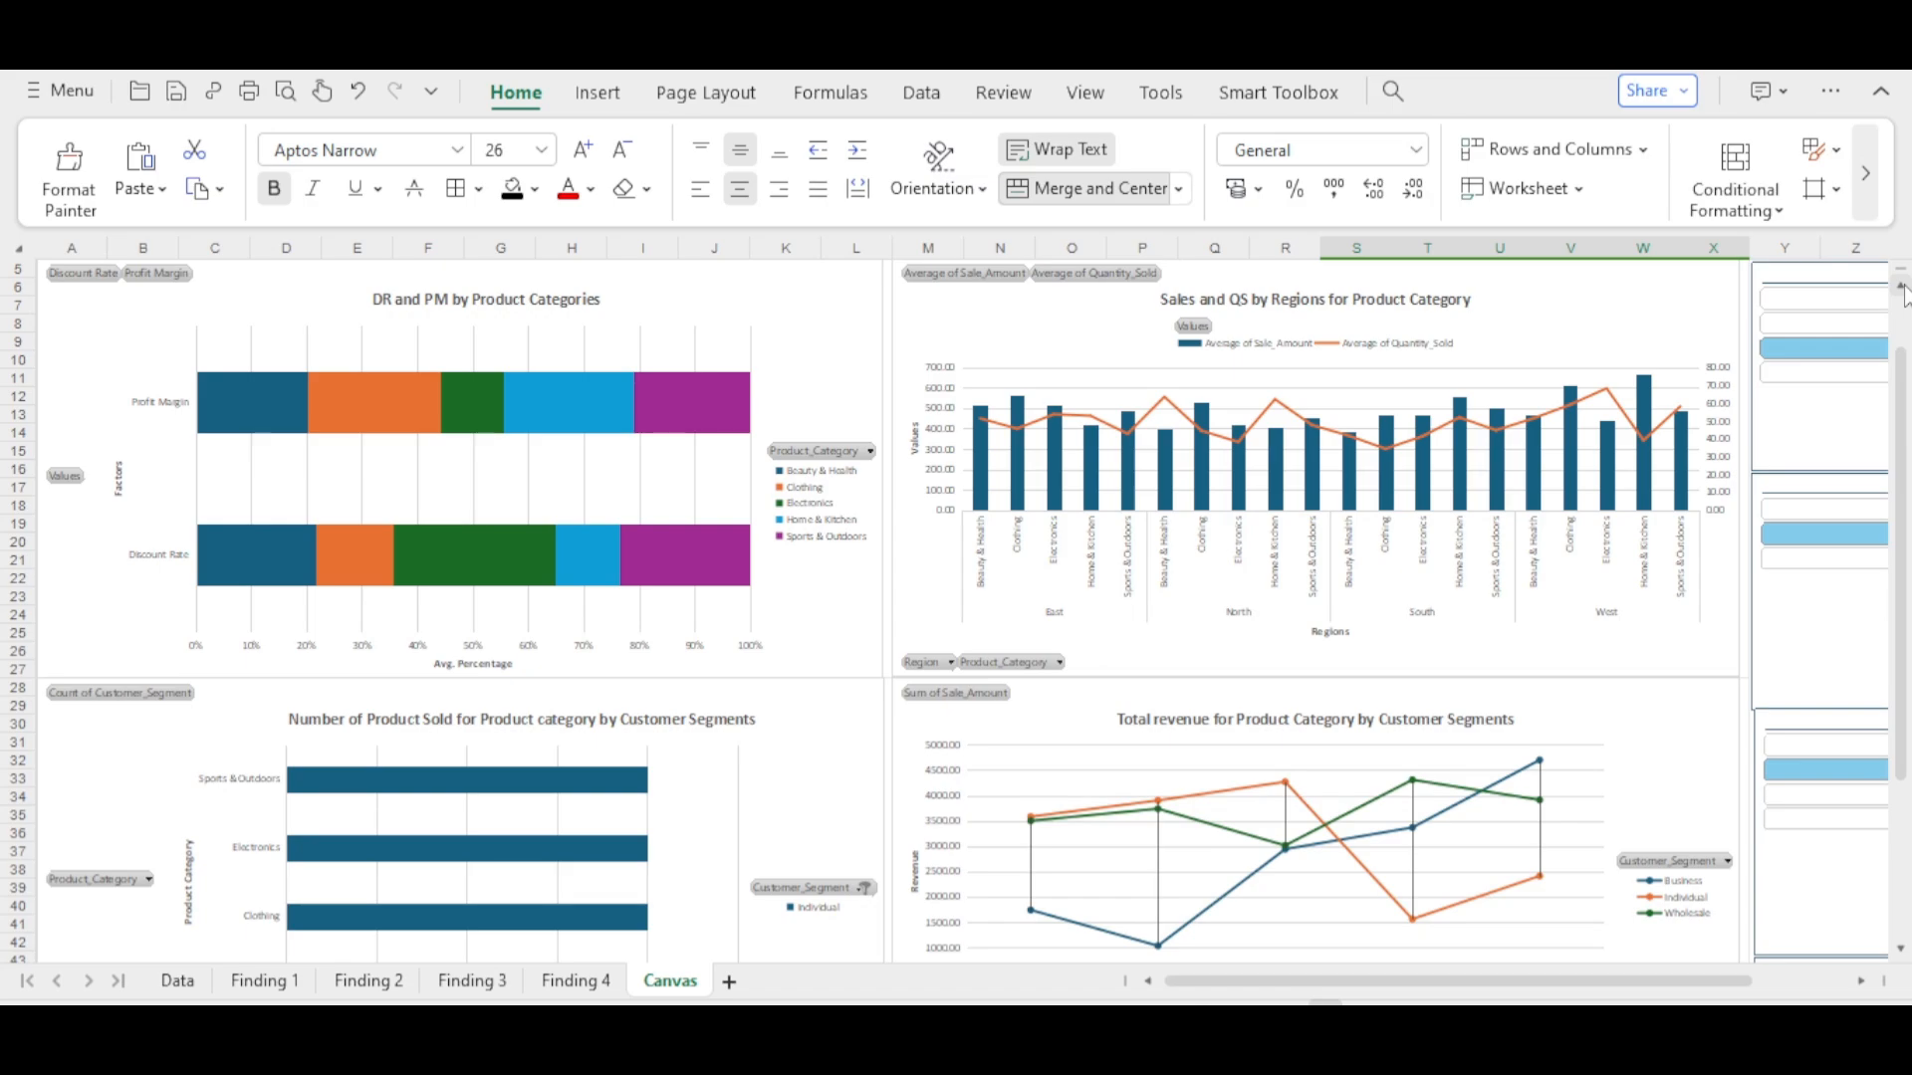